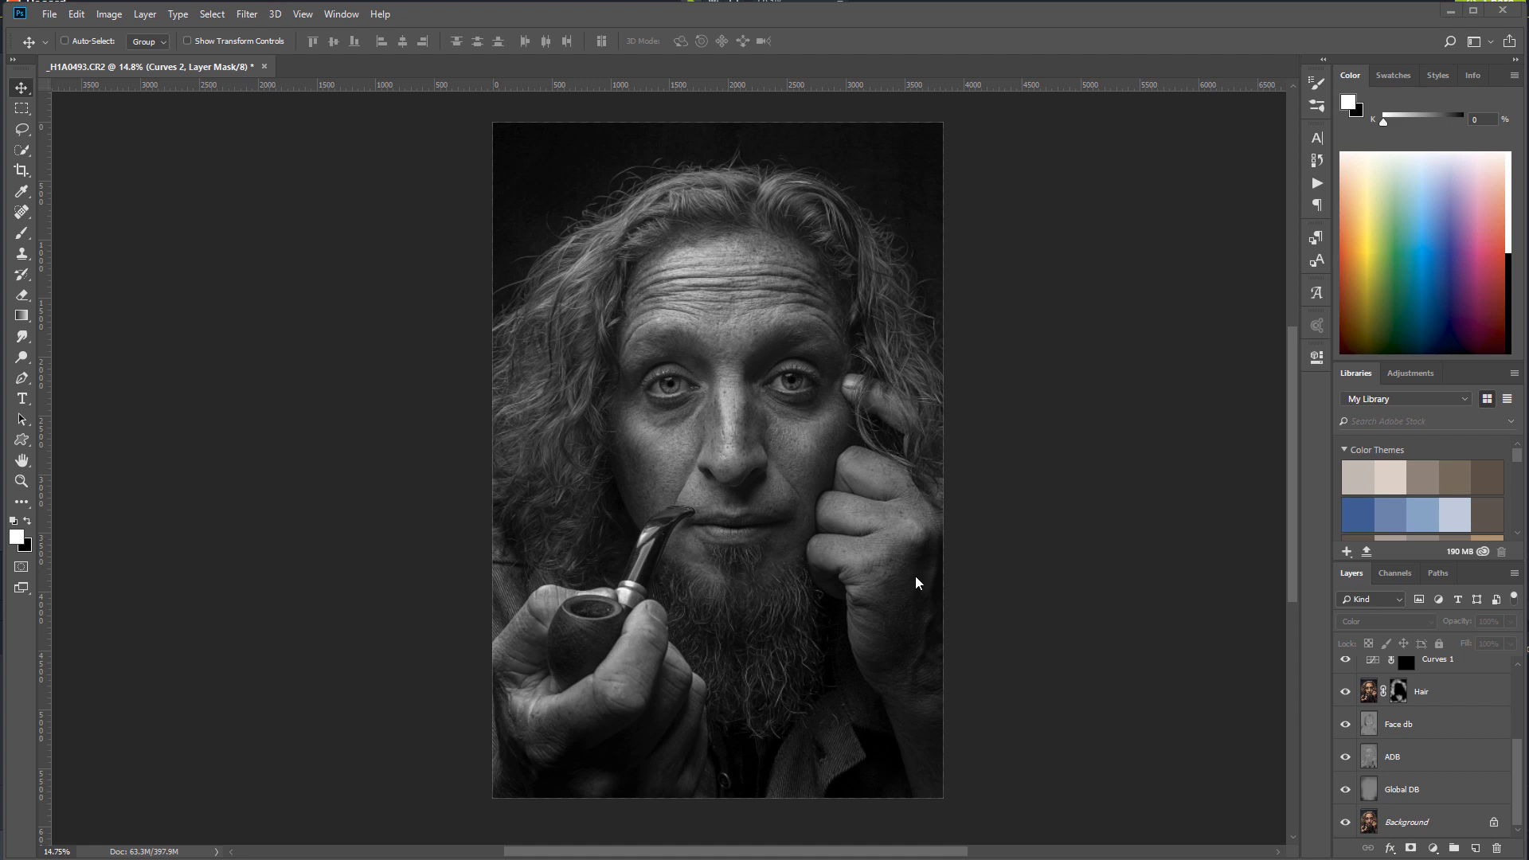
Toggle the Curves 2 and Black & White 1 layers to compare the colour and monochrome versions of the portrait.
scroll(1426, 723, up, 3)
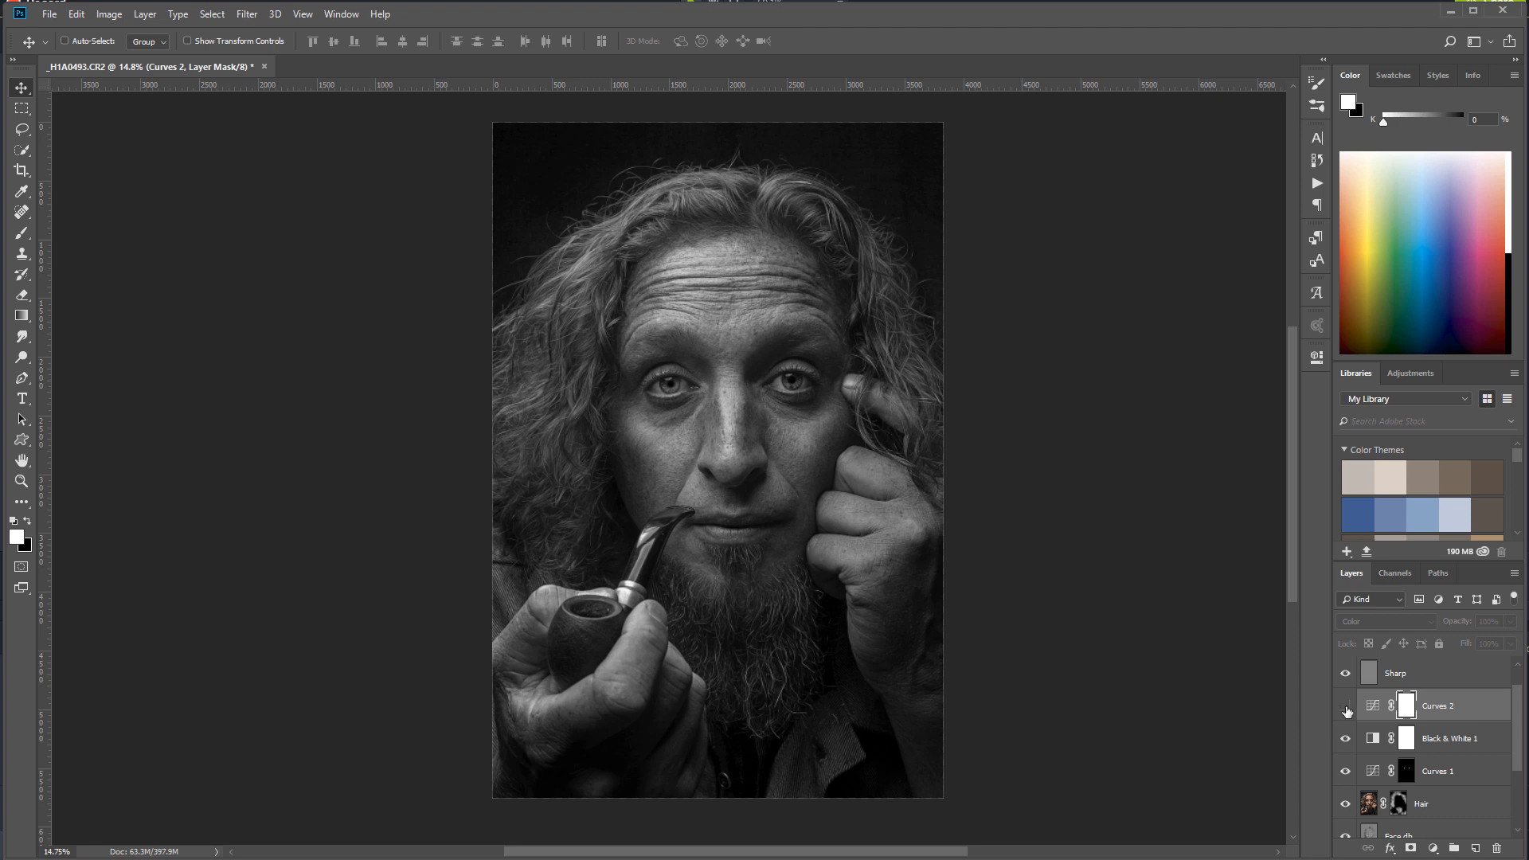
click(1345, 706)
click(1346, 739)
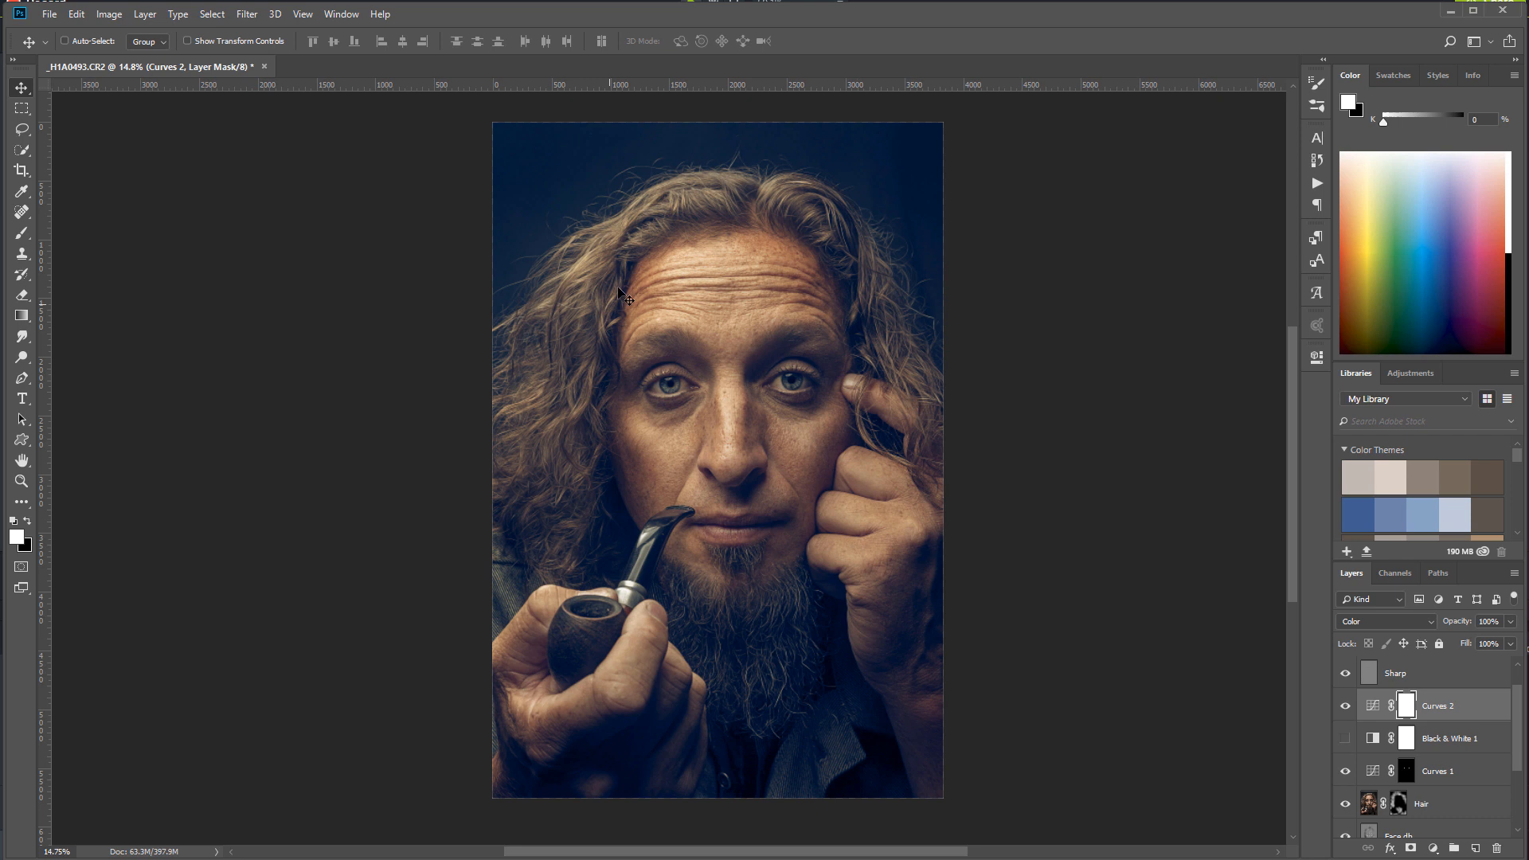
click(1345, 706)
click(1345, 738)
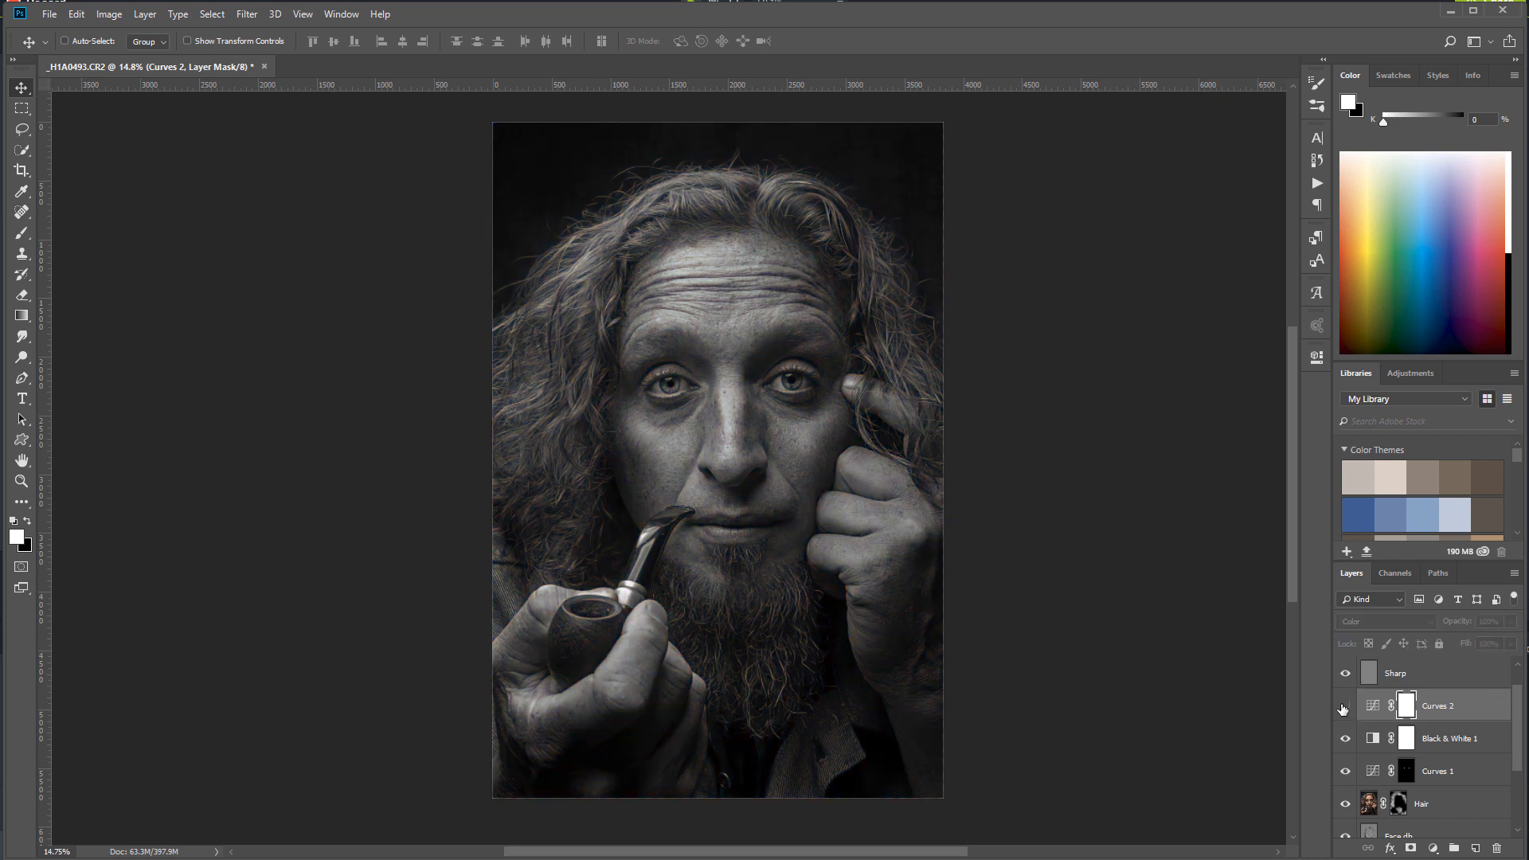
Hide the Sharp, Black & White 1, Curves 1, Hair, Face db, ADB and Global DB layers to view the original photo.
click(1345, 673)
click(1345, 738)
click(1345, 771)
scroll(1366, 815, down, 3)
click(1345, 691)
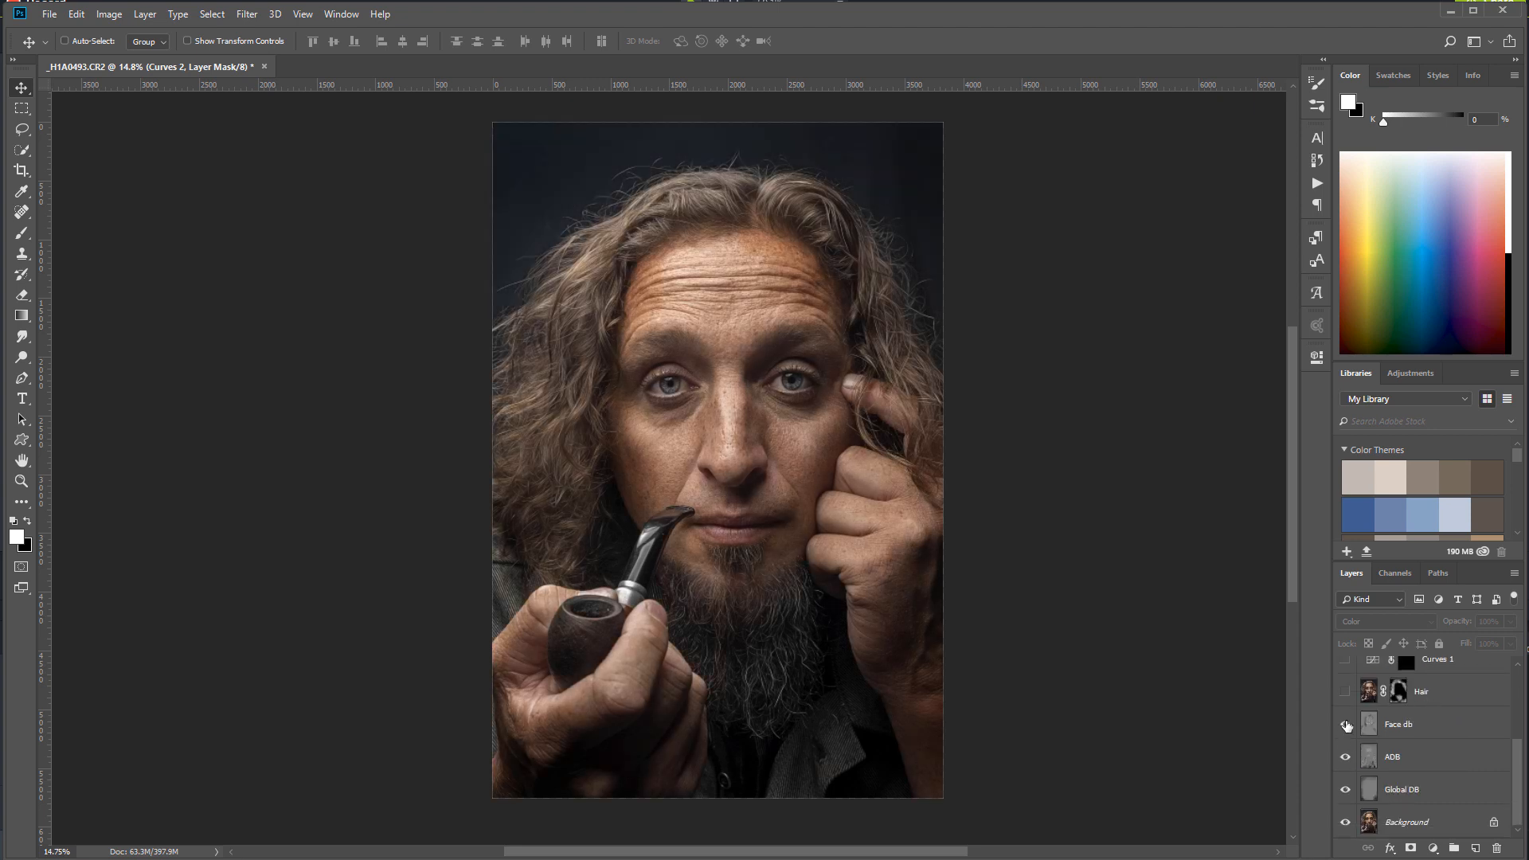
click(1344, 723)
click(1368, 756)
click(1345, 756)
click(1345, 789)
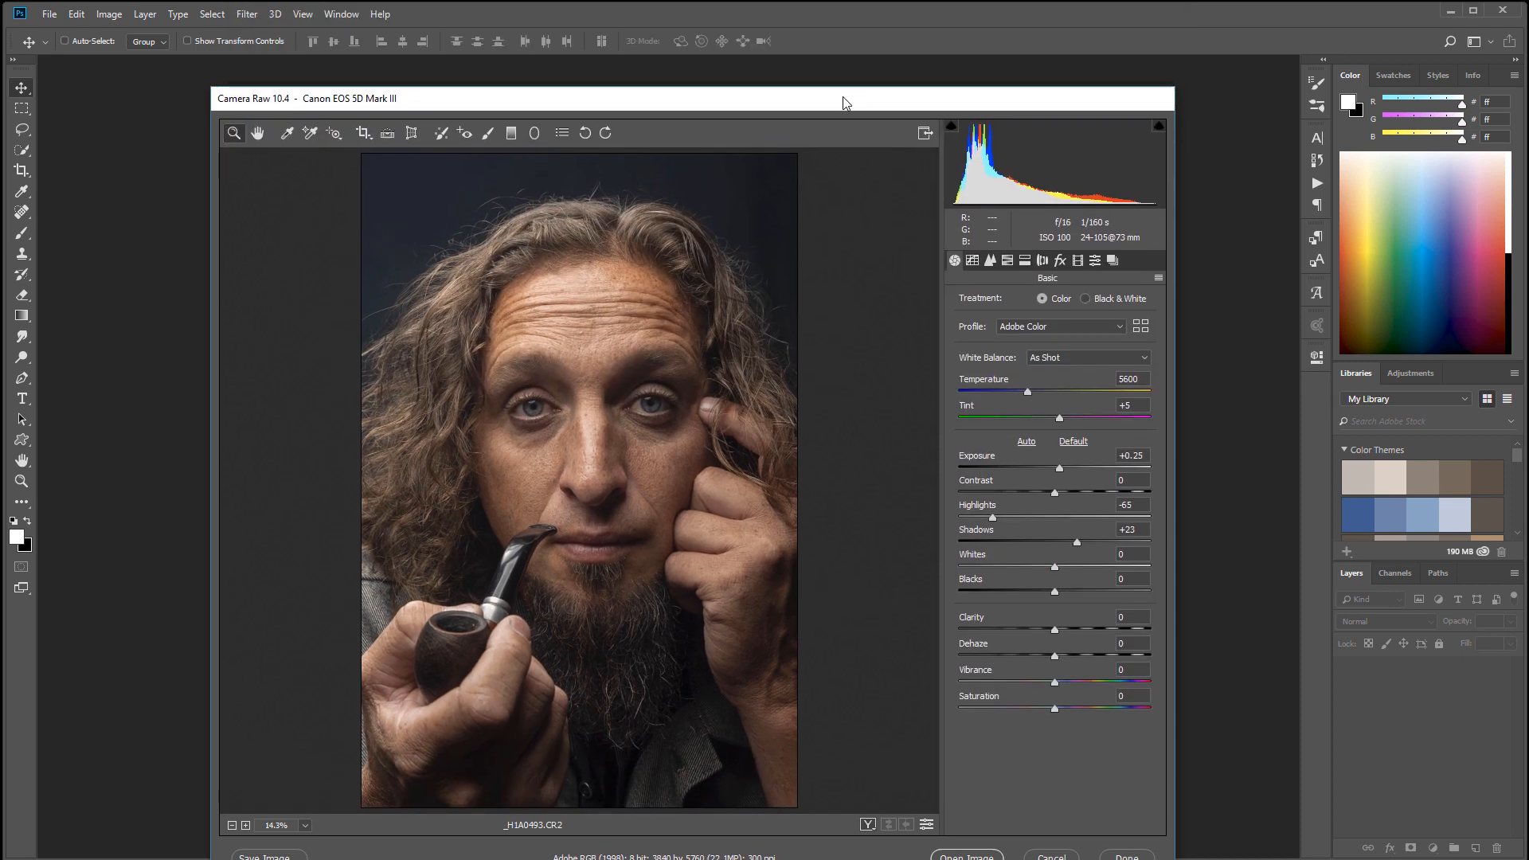
Compare the raw photo with and without lens profile corrections, finishing with the corrections enabled.
drag(847, 95, 855, 36)
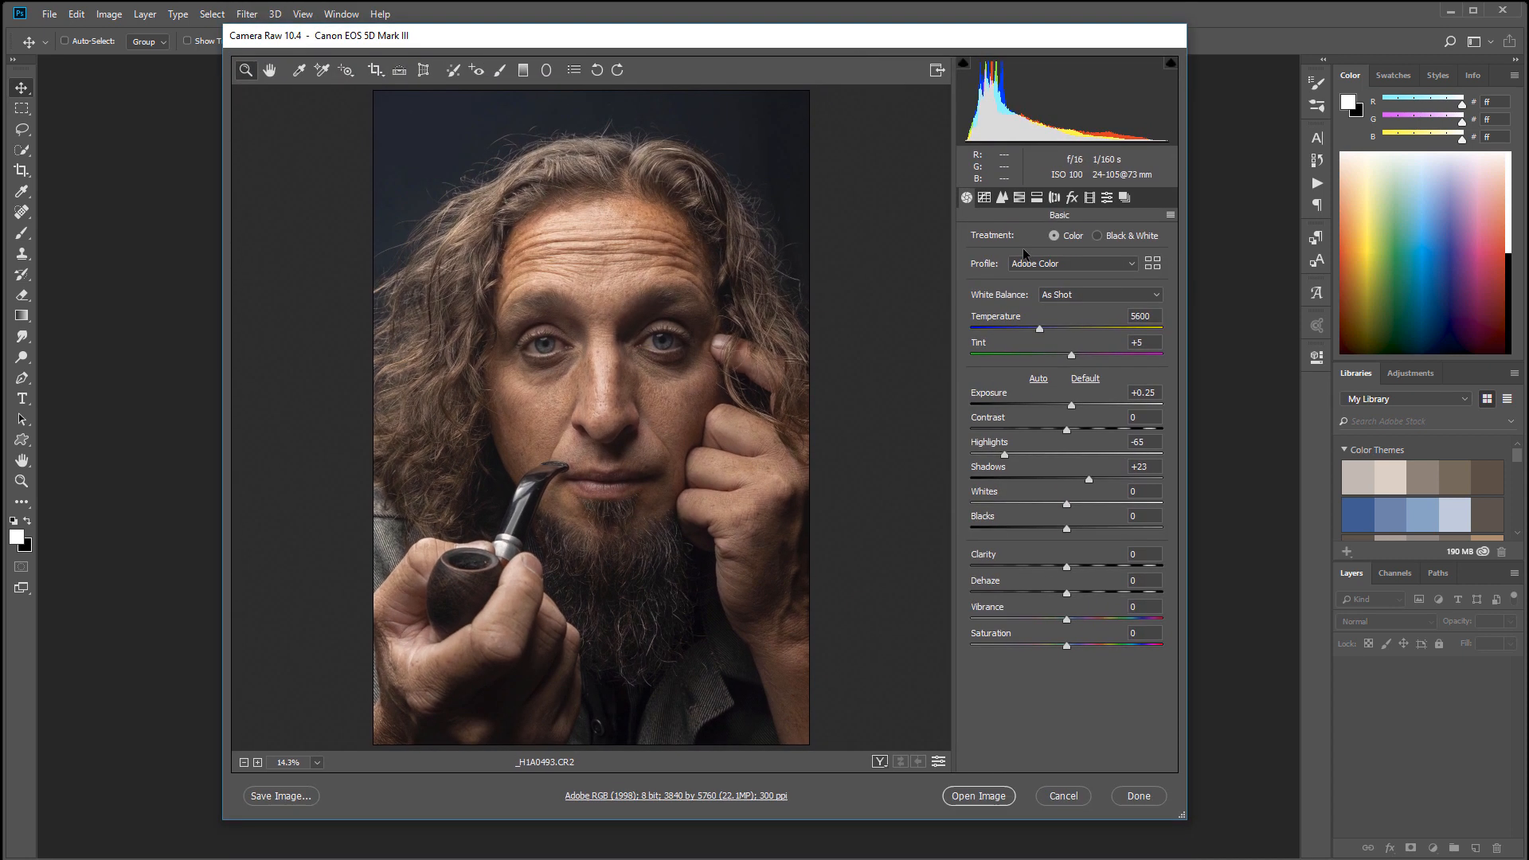
click(1053, 196)
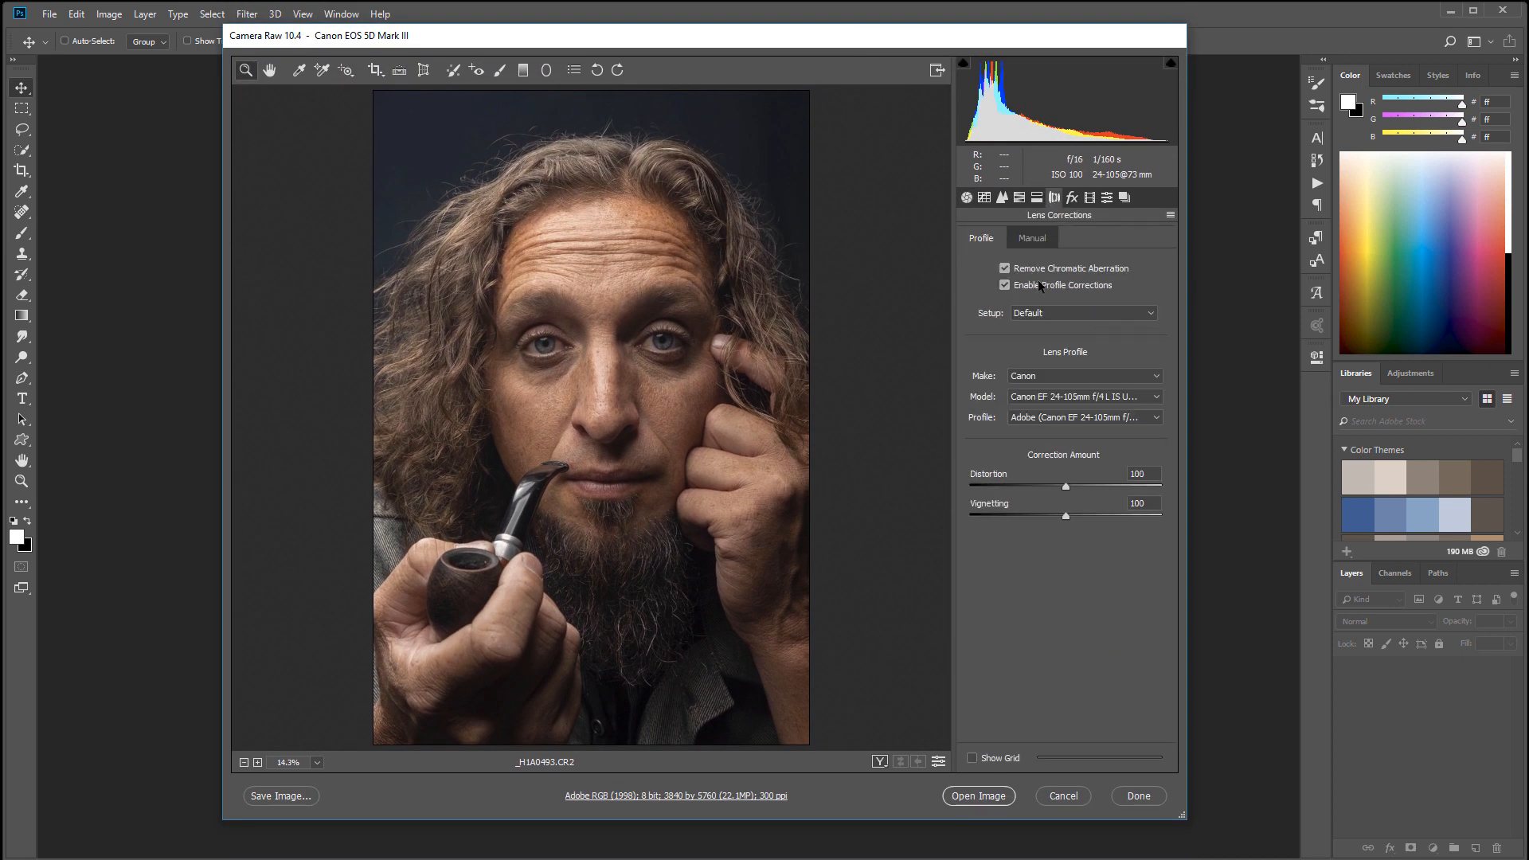
click(1004, 285)
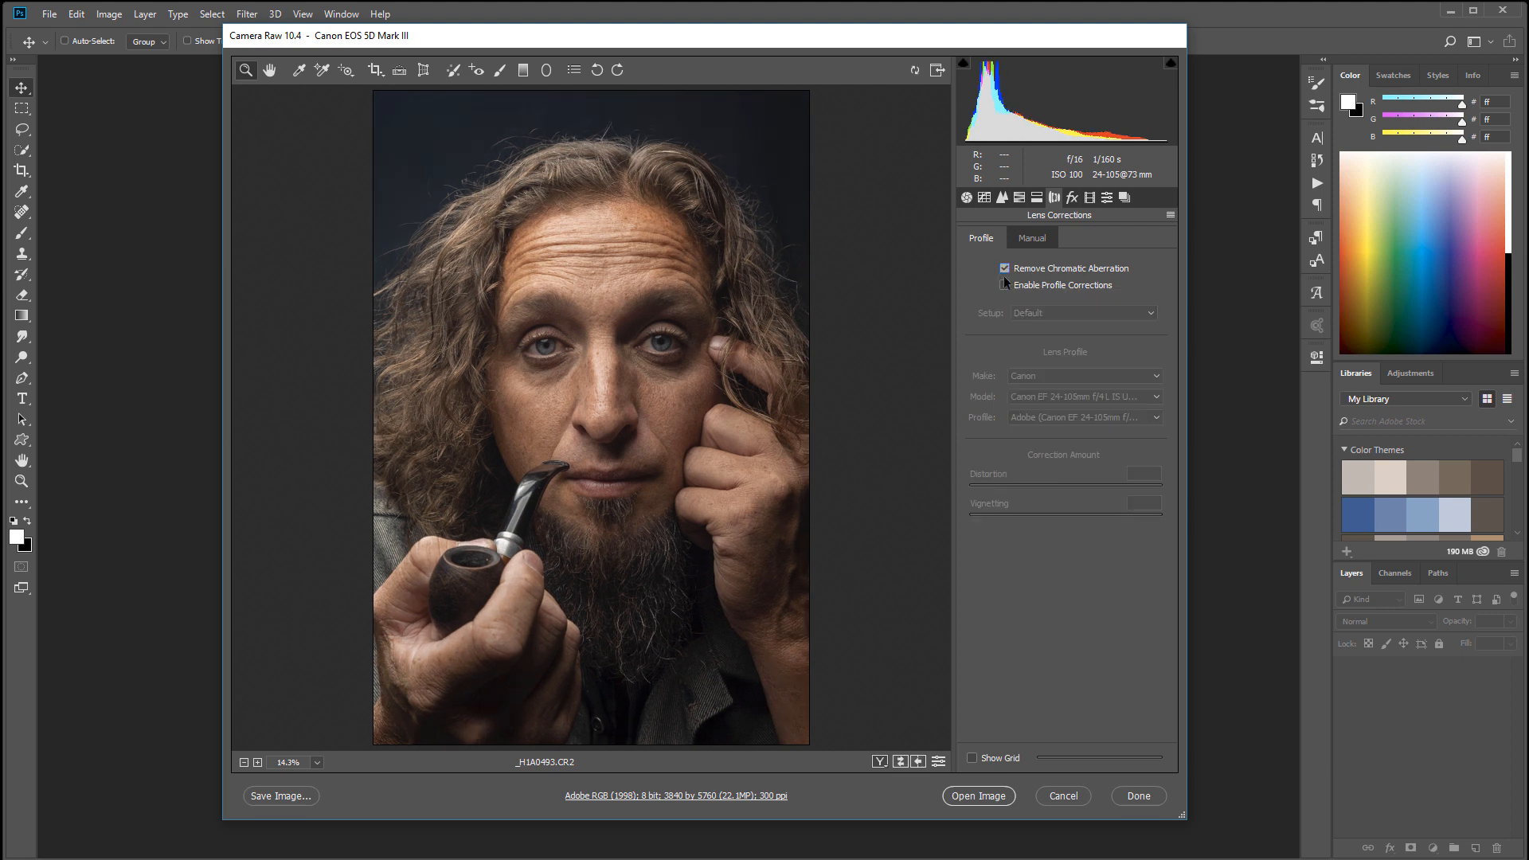
click(1004, 284)
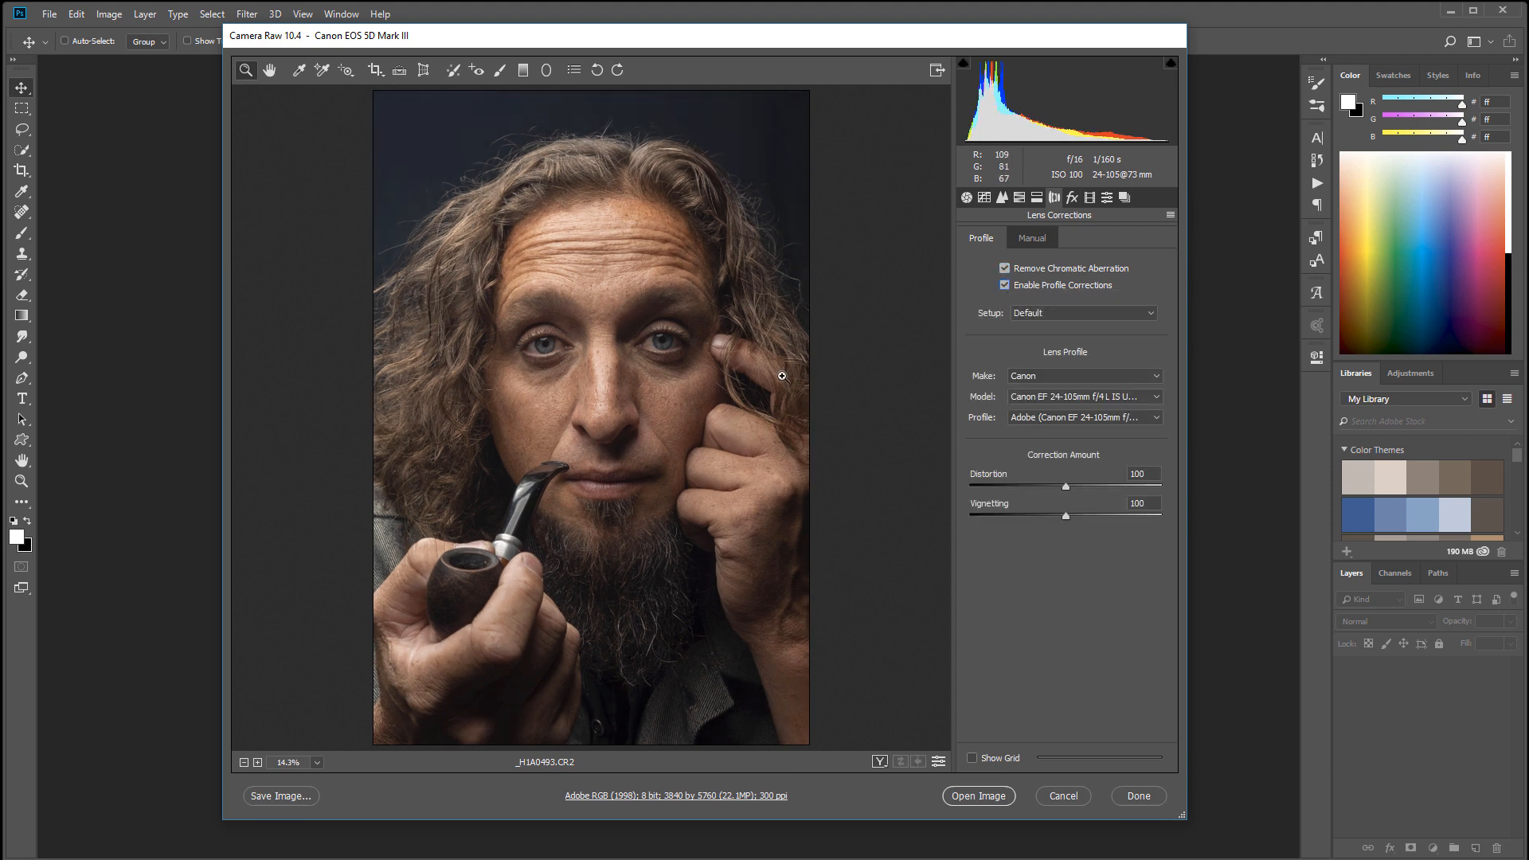
click(1004, 284)
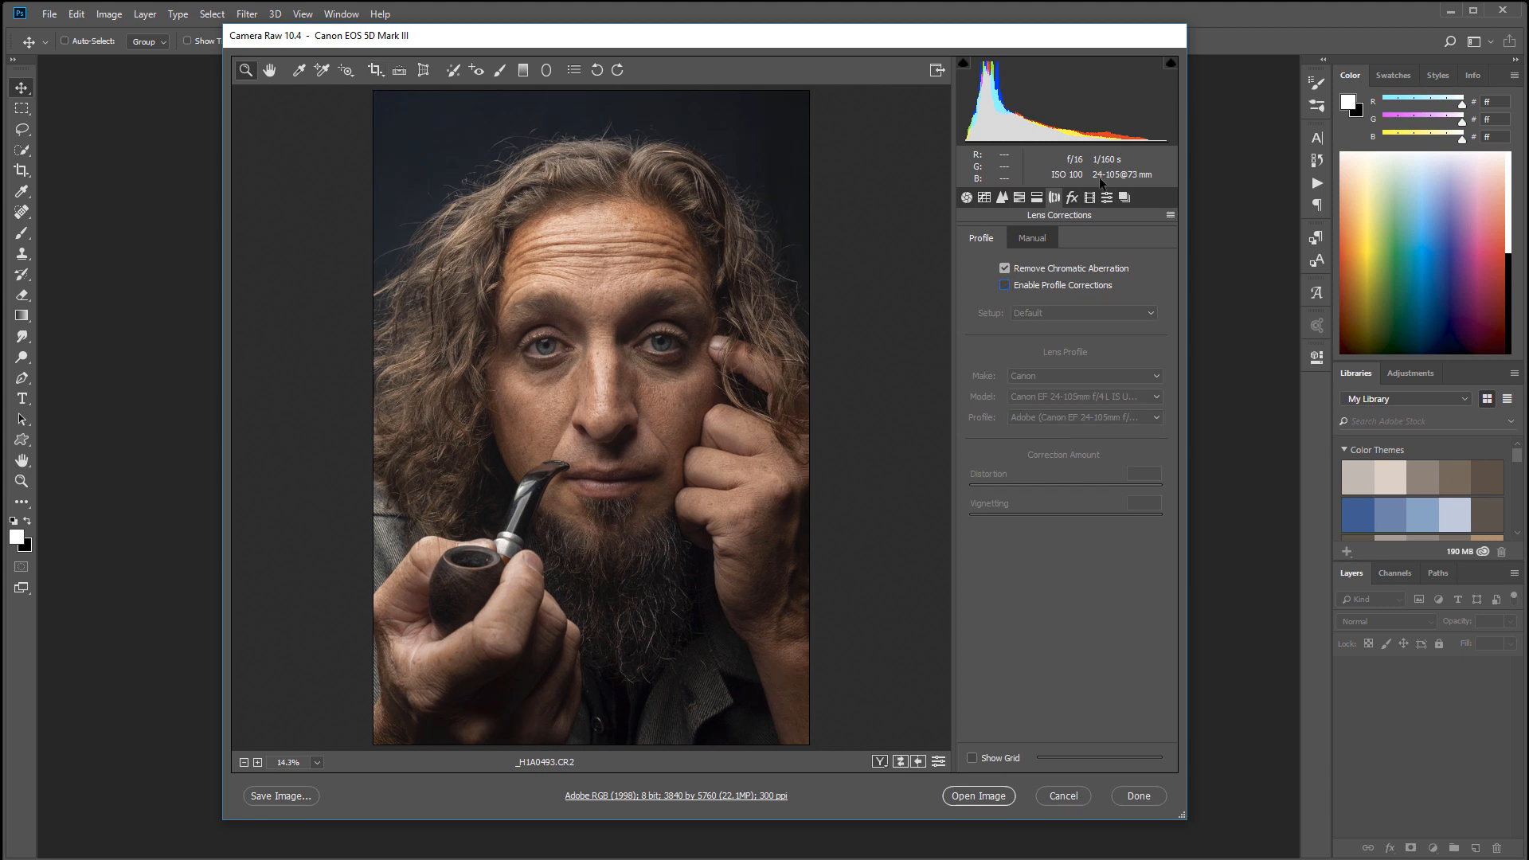
click(1004, 284)
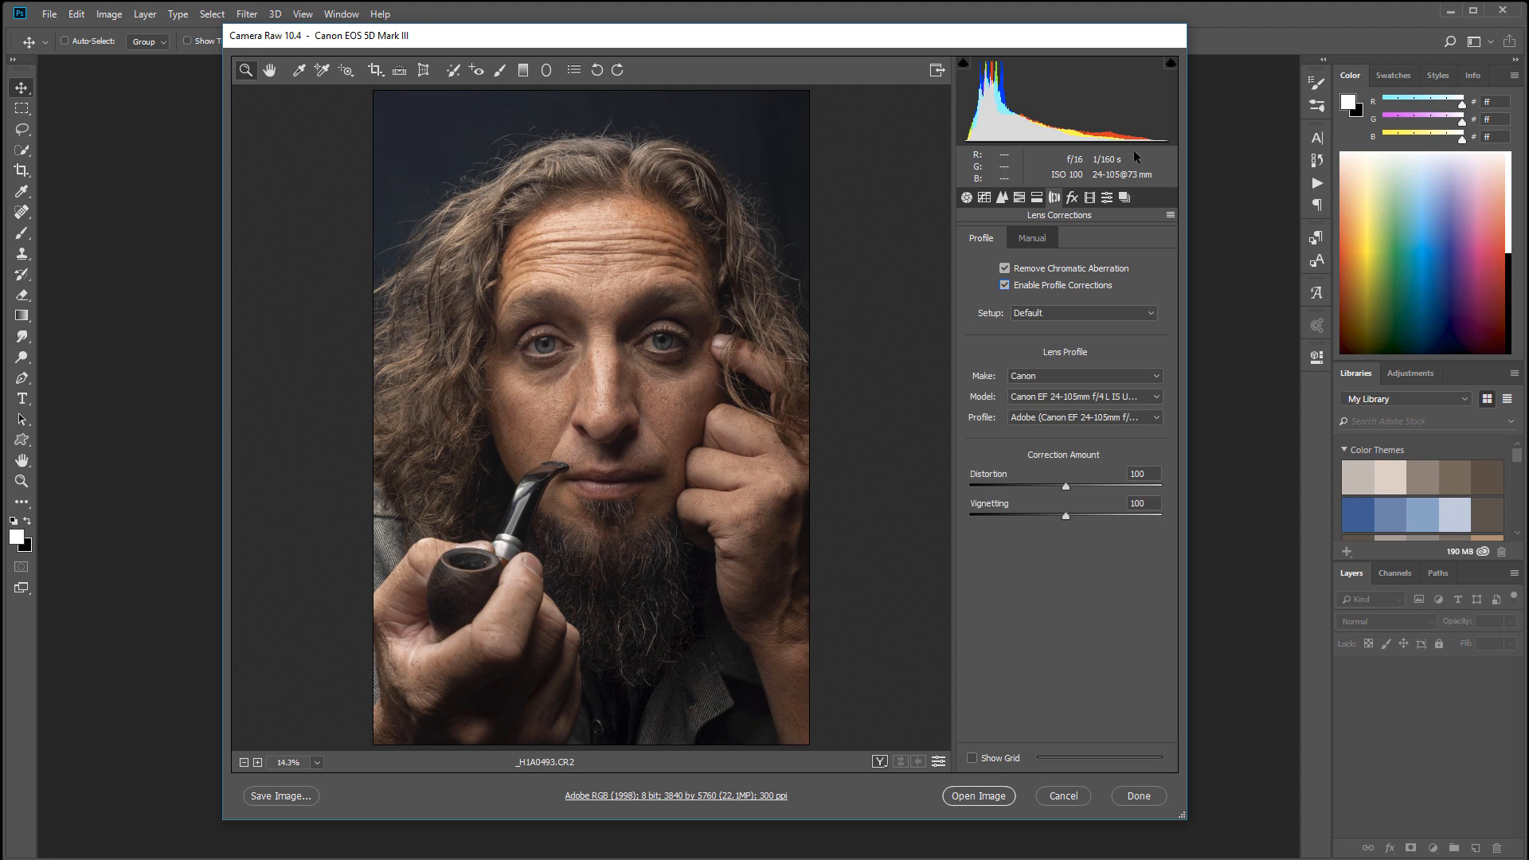
Set the raw photo's sharpening amount to 63.
click(1001, 197)
mouse_move(1063, 264)
mouse_down()
mouse_move(1038, 264)
mouse_move(1054, 264)
mouse_up()
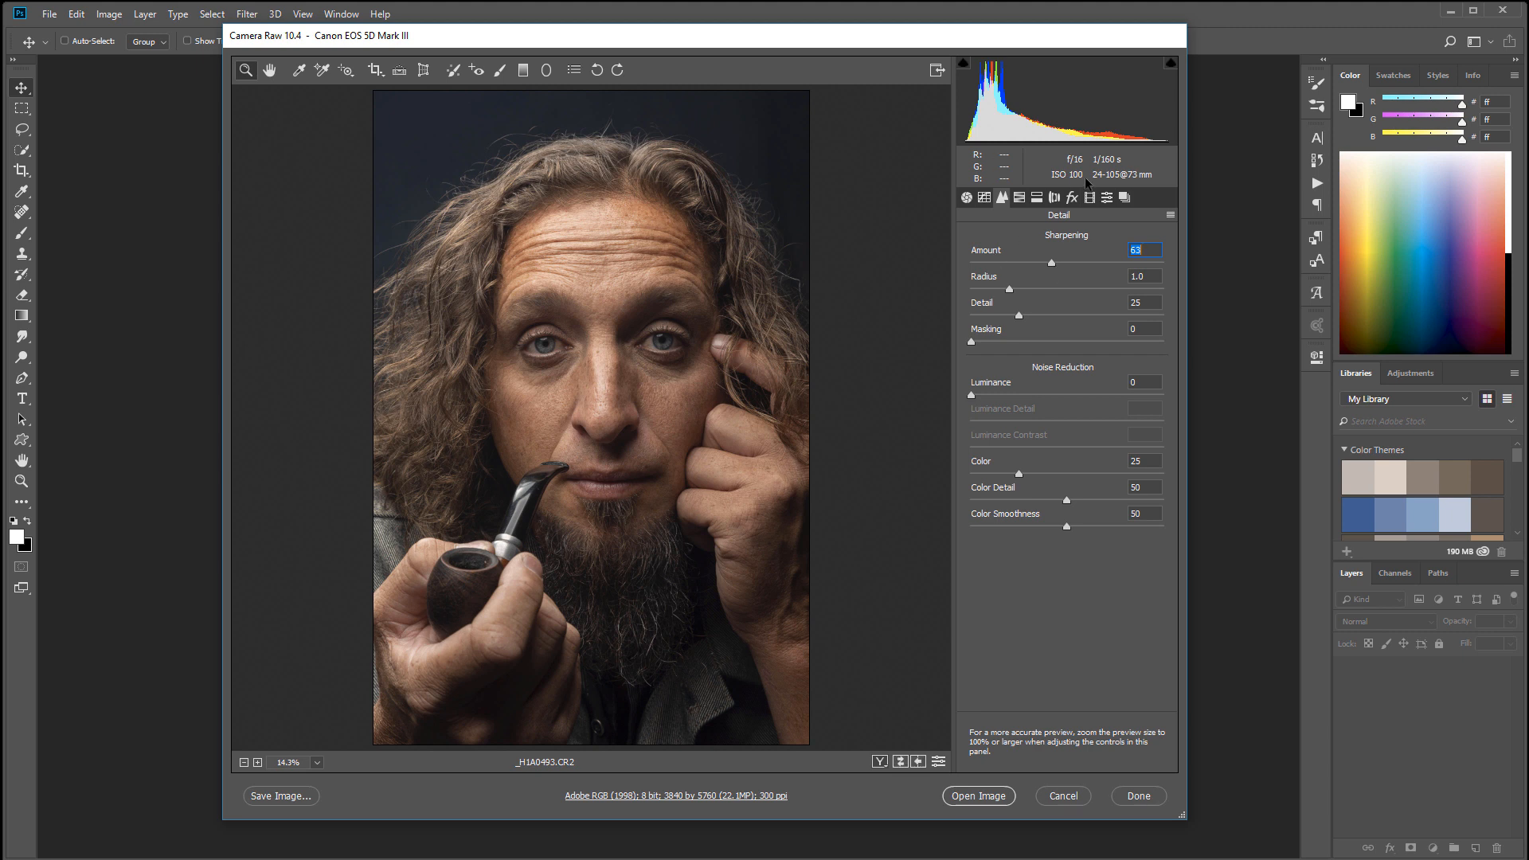
Reset the raw photo's Exposure, Highlights and Shadows to 0.
click(967, 197)
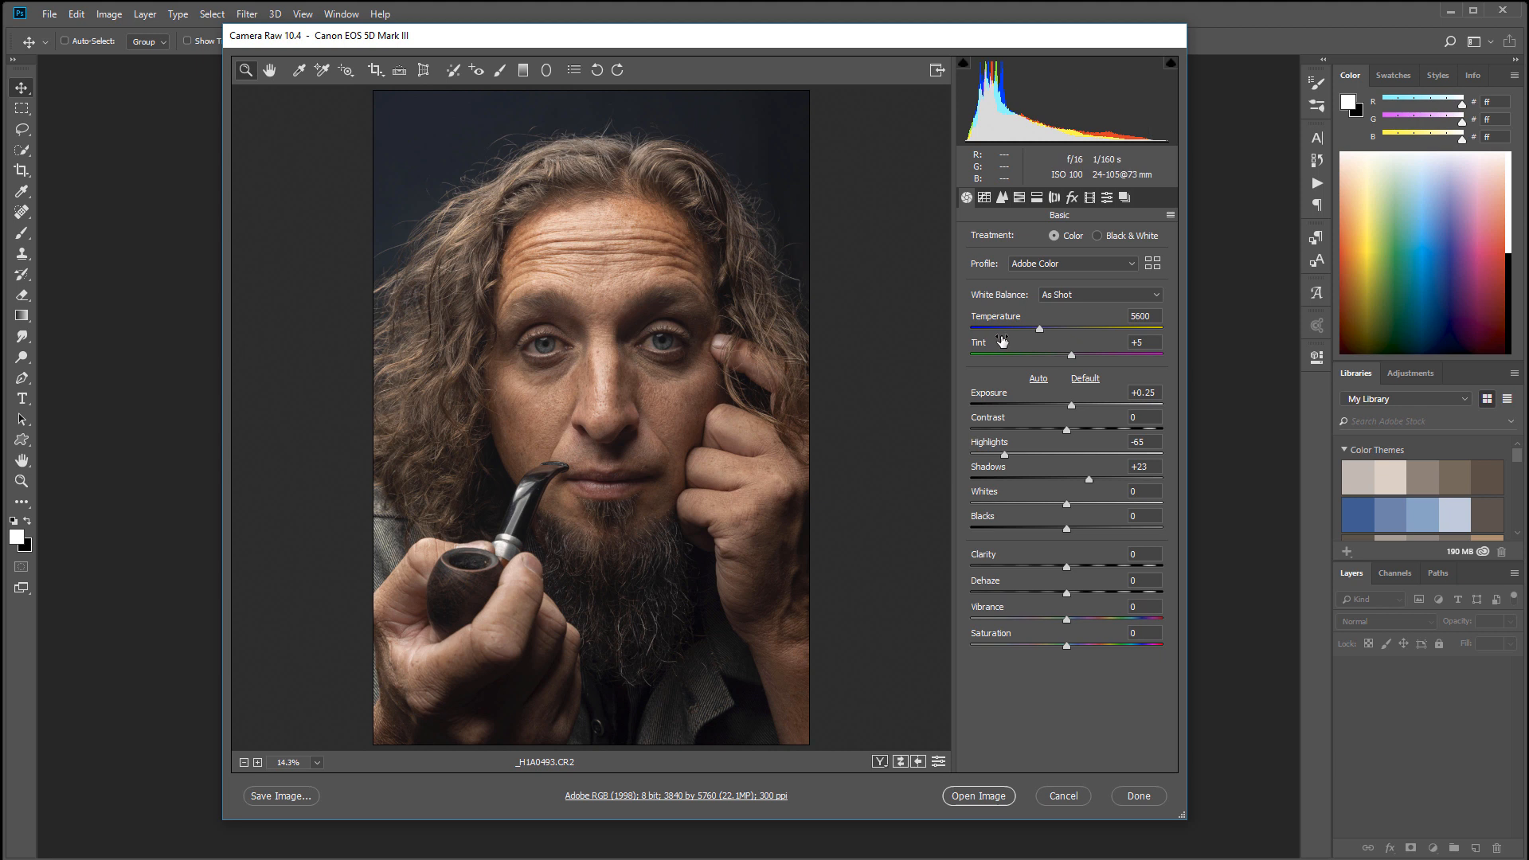
drag(1003, 456, 1051, 457)
double_click(1071, 405)
double_click(1049, 455)
double_click(1090, 478)
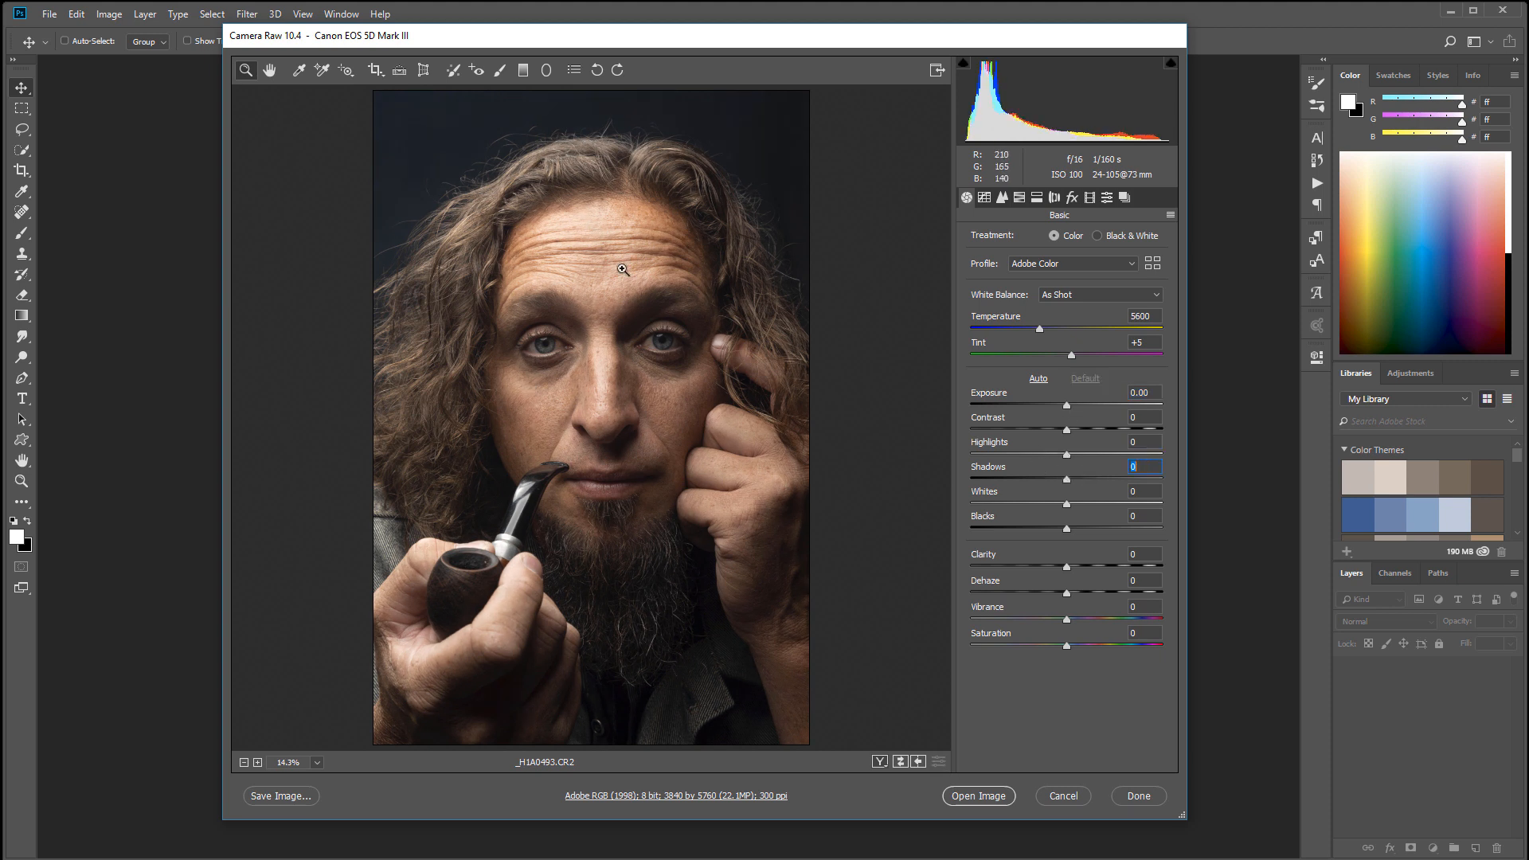
Set Exposure to +0.40, Highlights to -90 and Shadows to +18 in the basic raw adjustments.
drag(1063, 403, 980, 454)
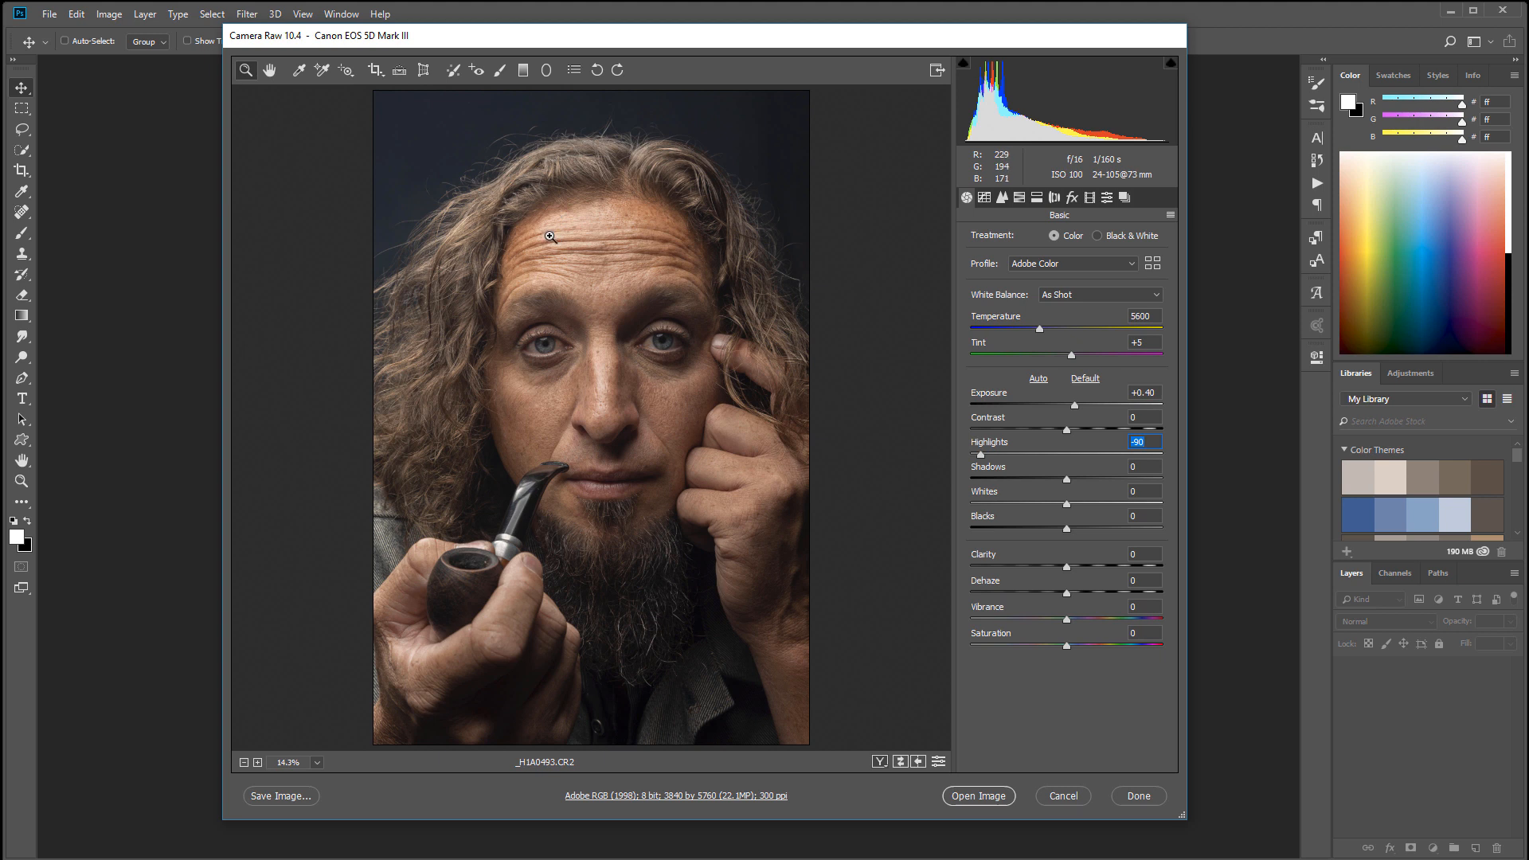
key(Return)
mouse_move(1068, 476)
mouse_down()
mouse_move(1116, 479)
mouse_move(1087, 481)
mouse_up()
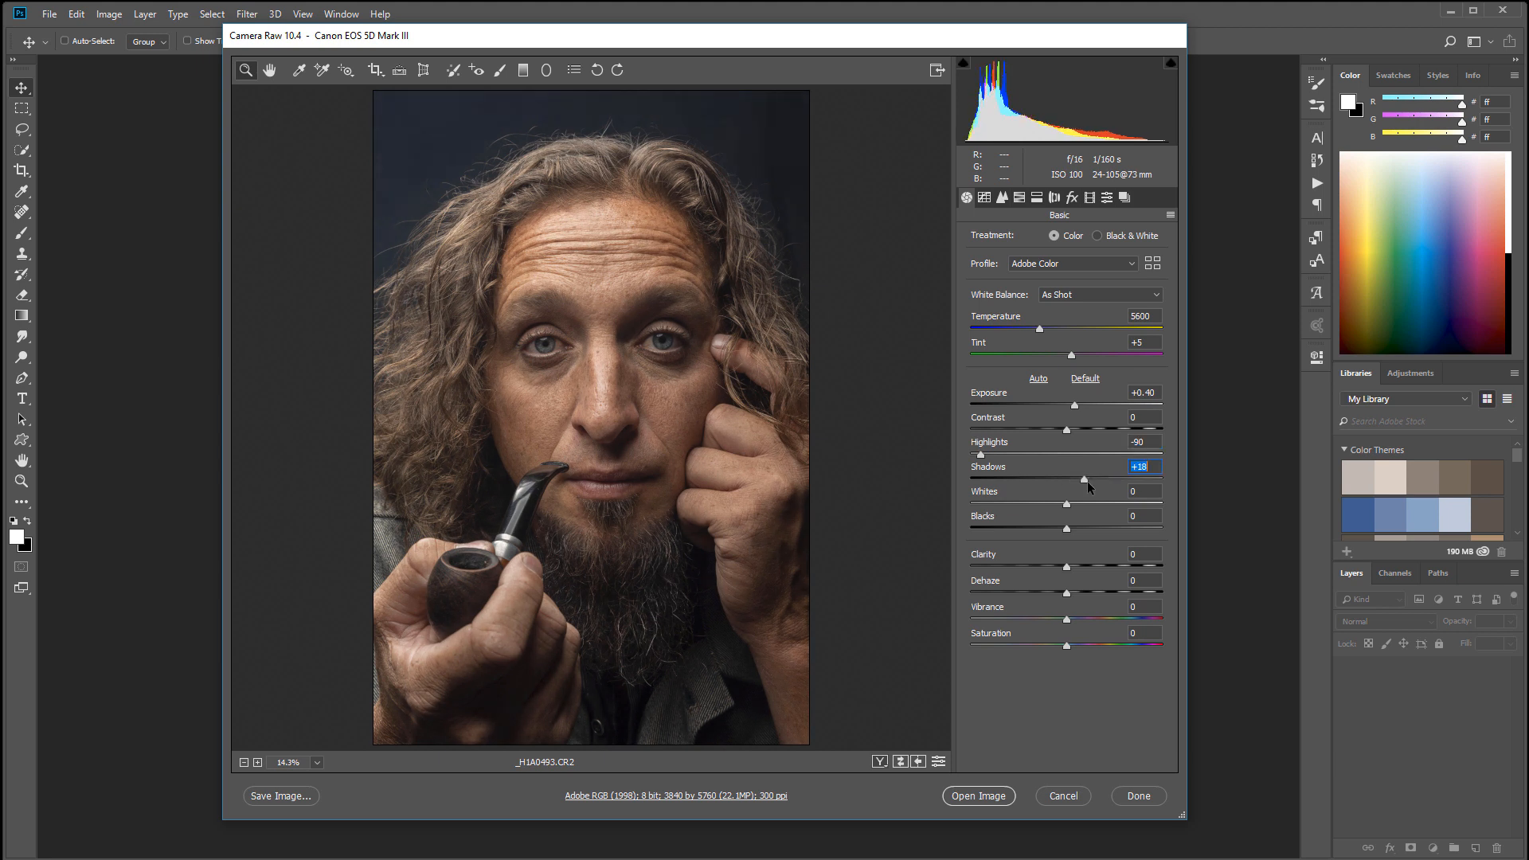
Set the HSL luminance of Oranges to +8 and Yellows to +20, and open the developed image for editing.
click(1019, 197)
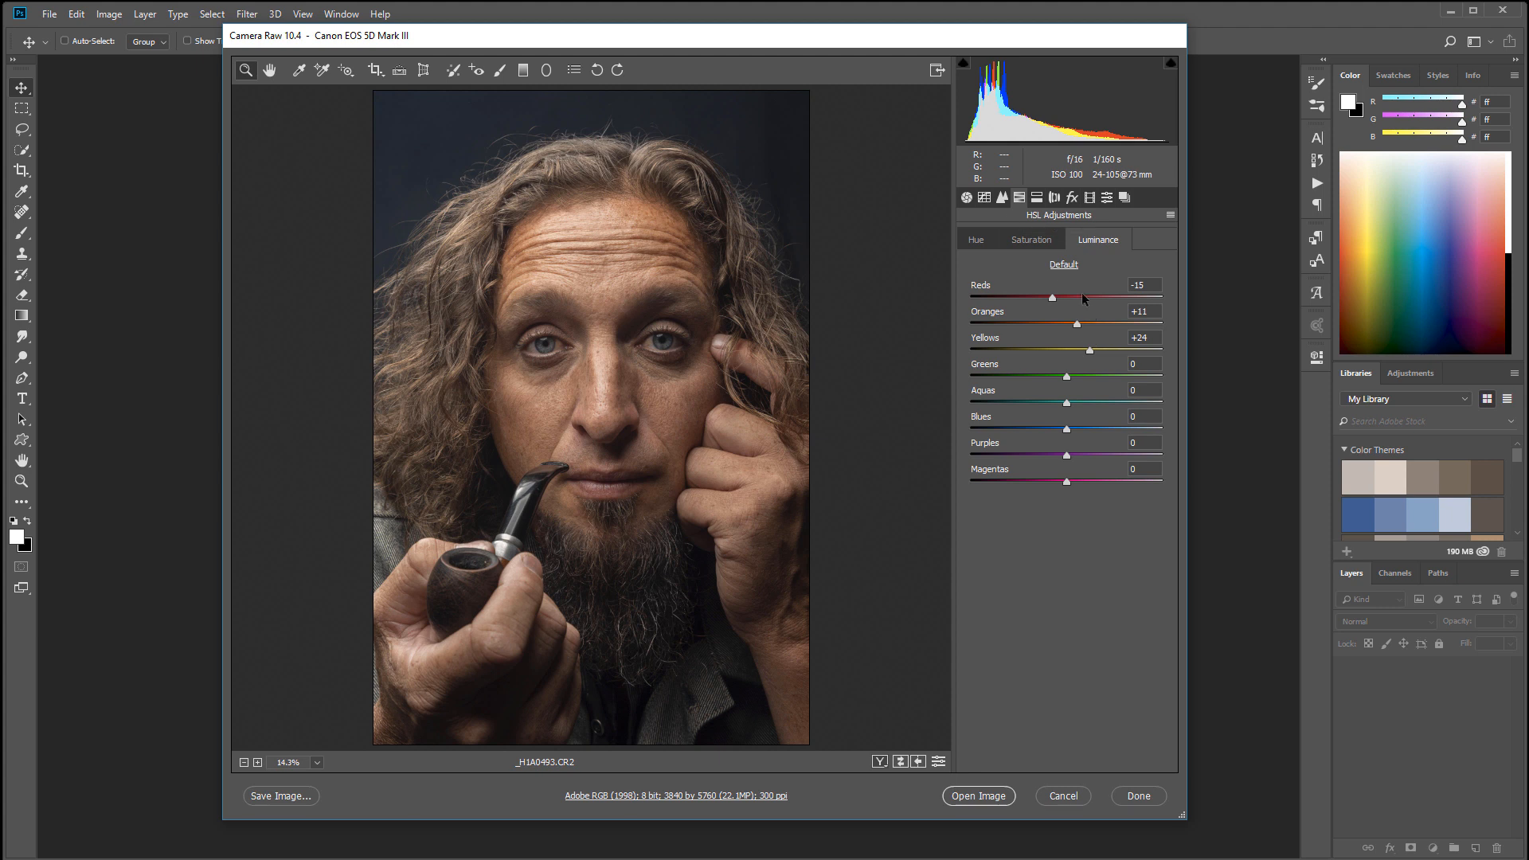
drag(1081, 356, 1073, 325)
drag(1087, 353, 1080, 353)
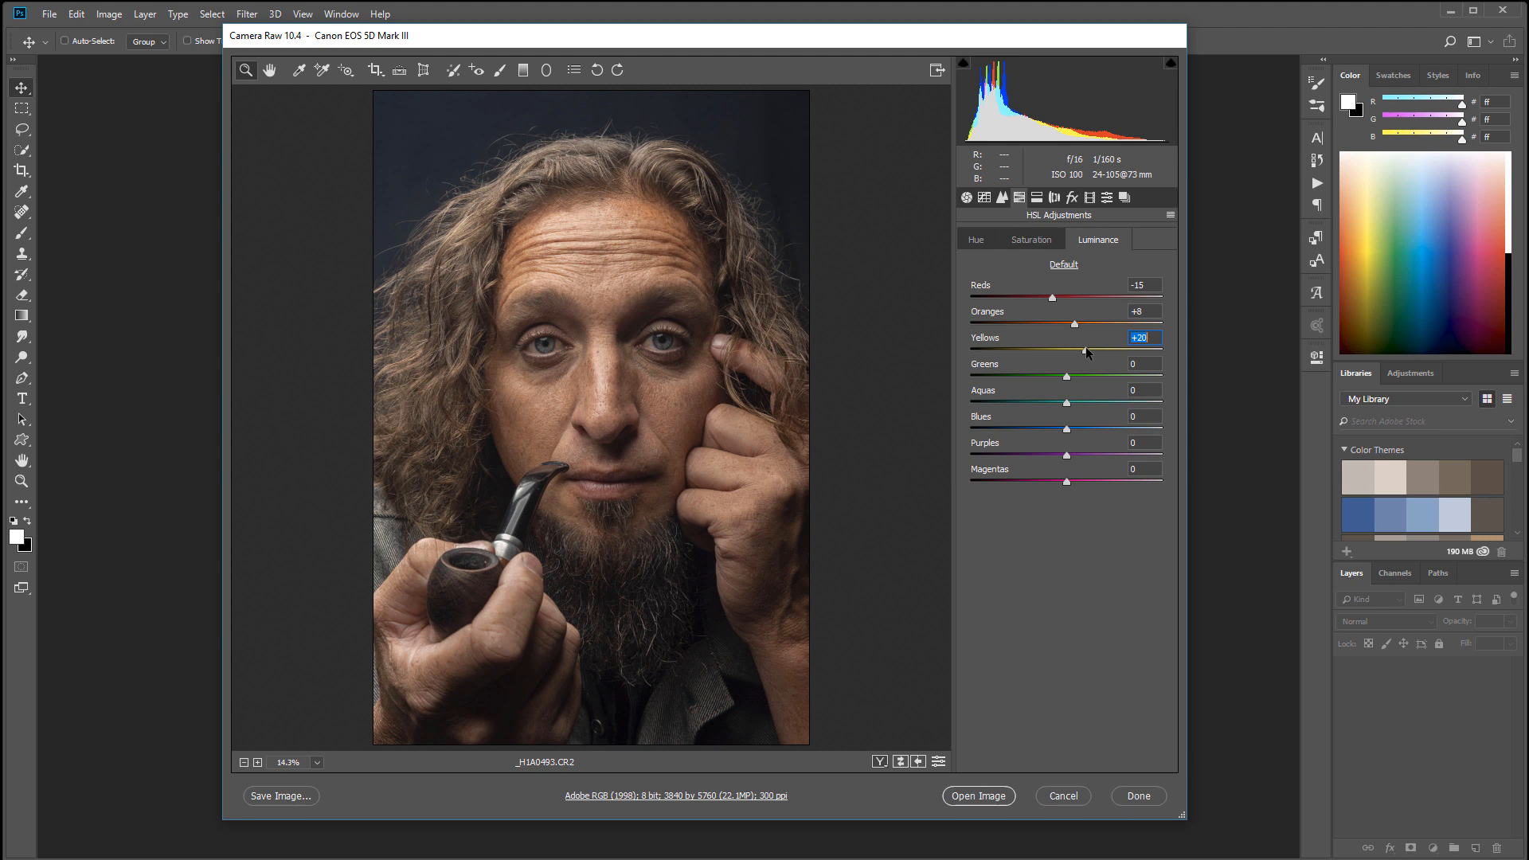
click(978, 795)
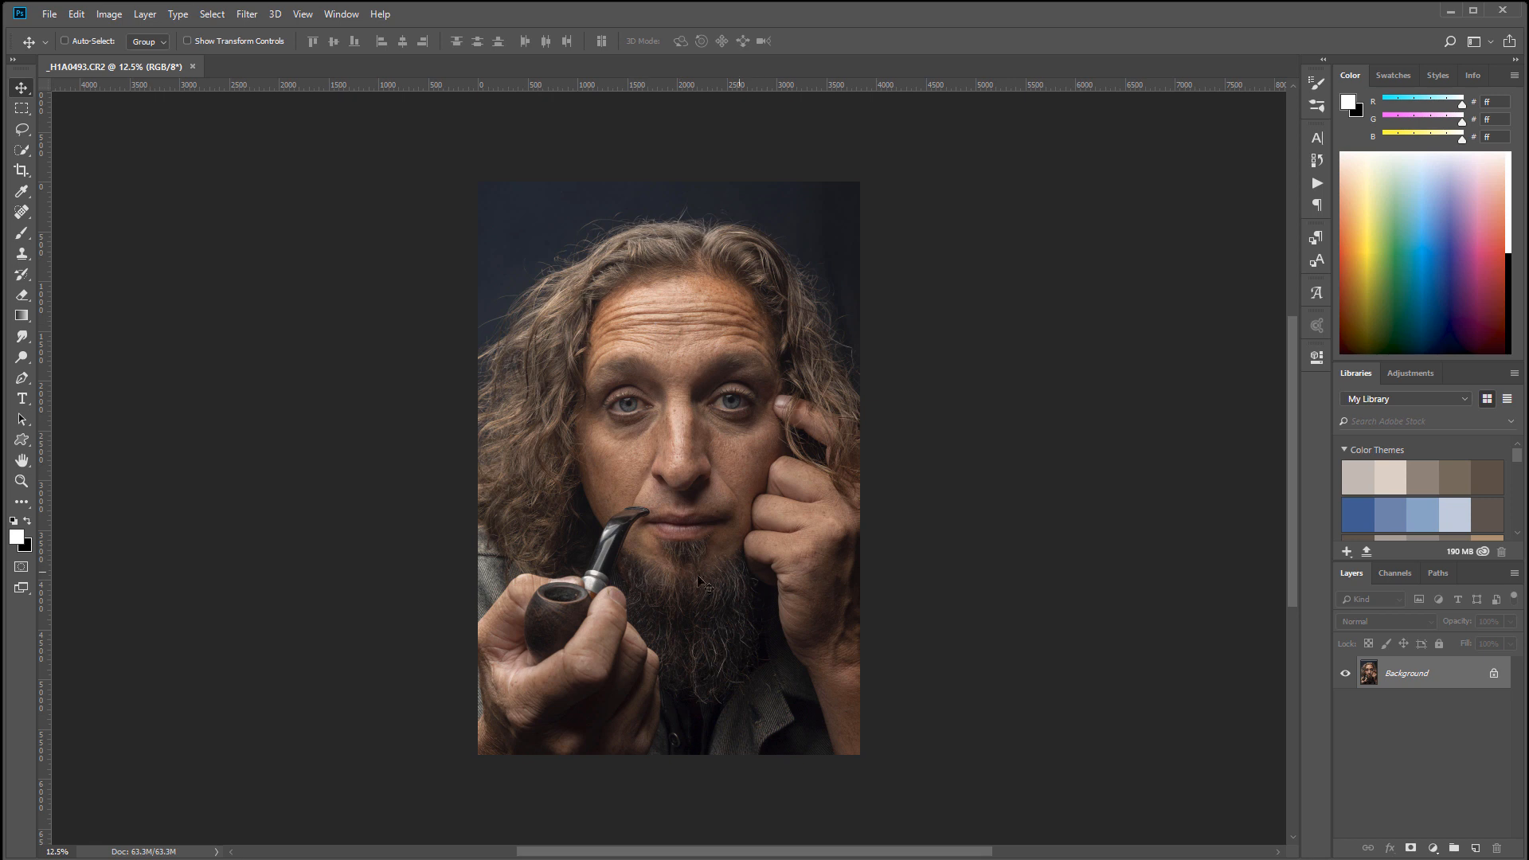
scroll(667, 336, up, 2)
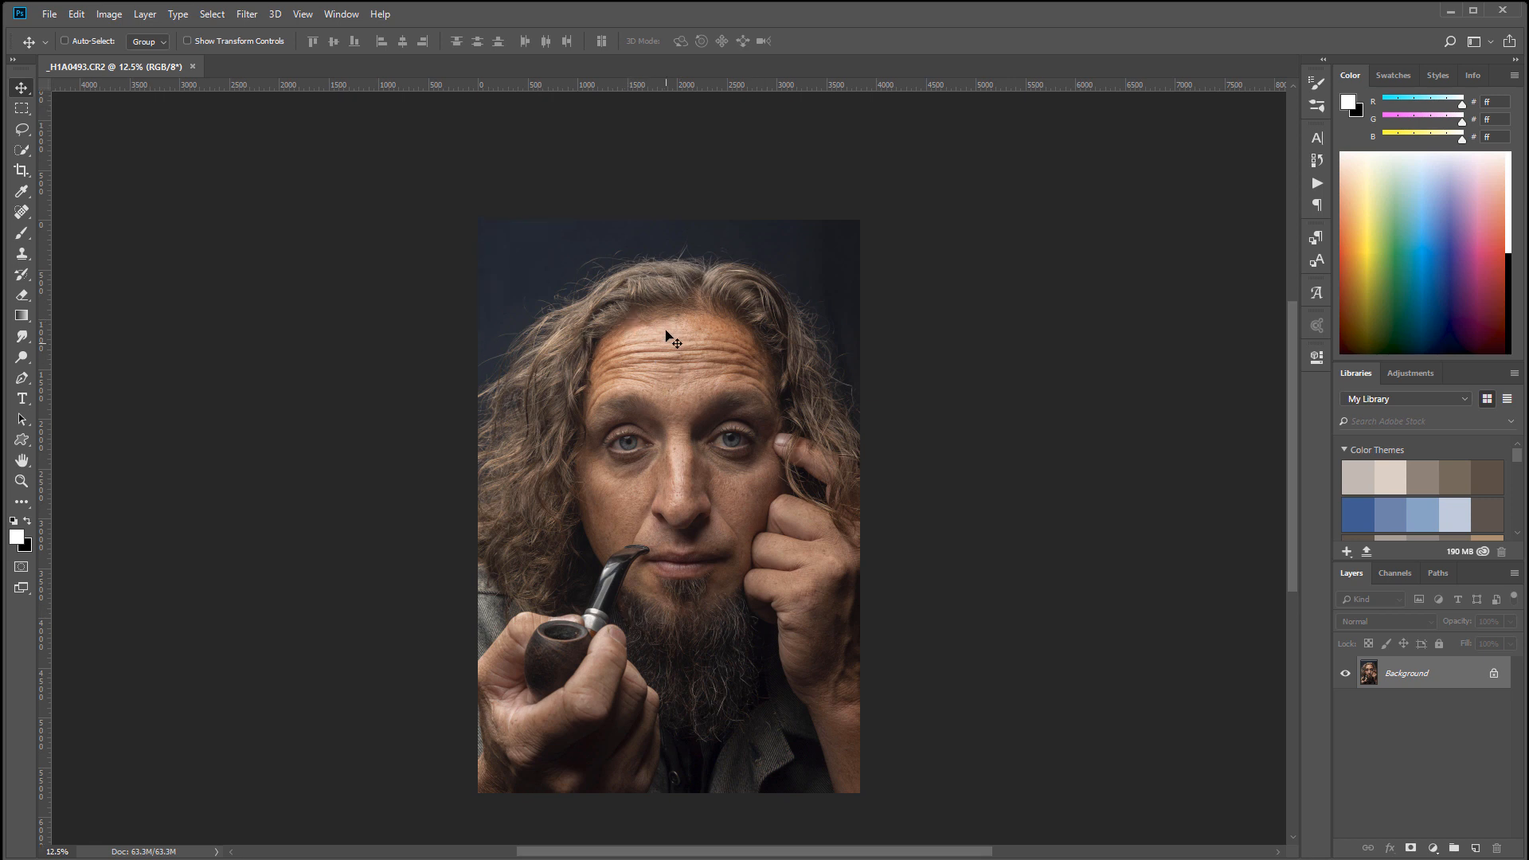
scroll(689, 350, up, 3)
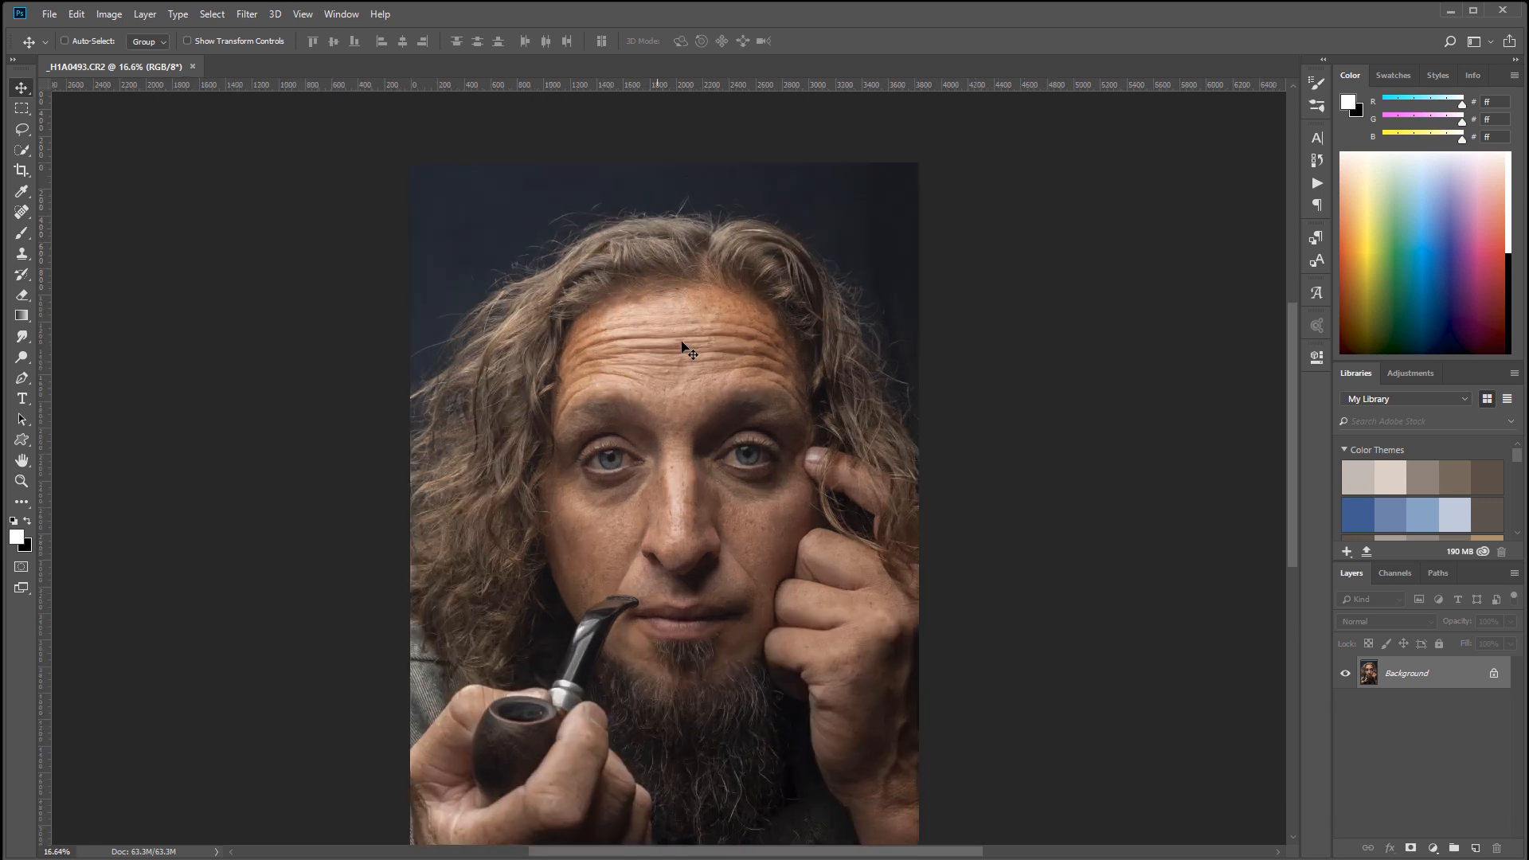
scroll(733, 545, down, 3)
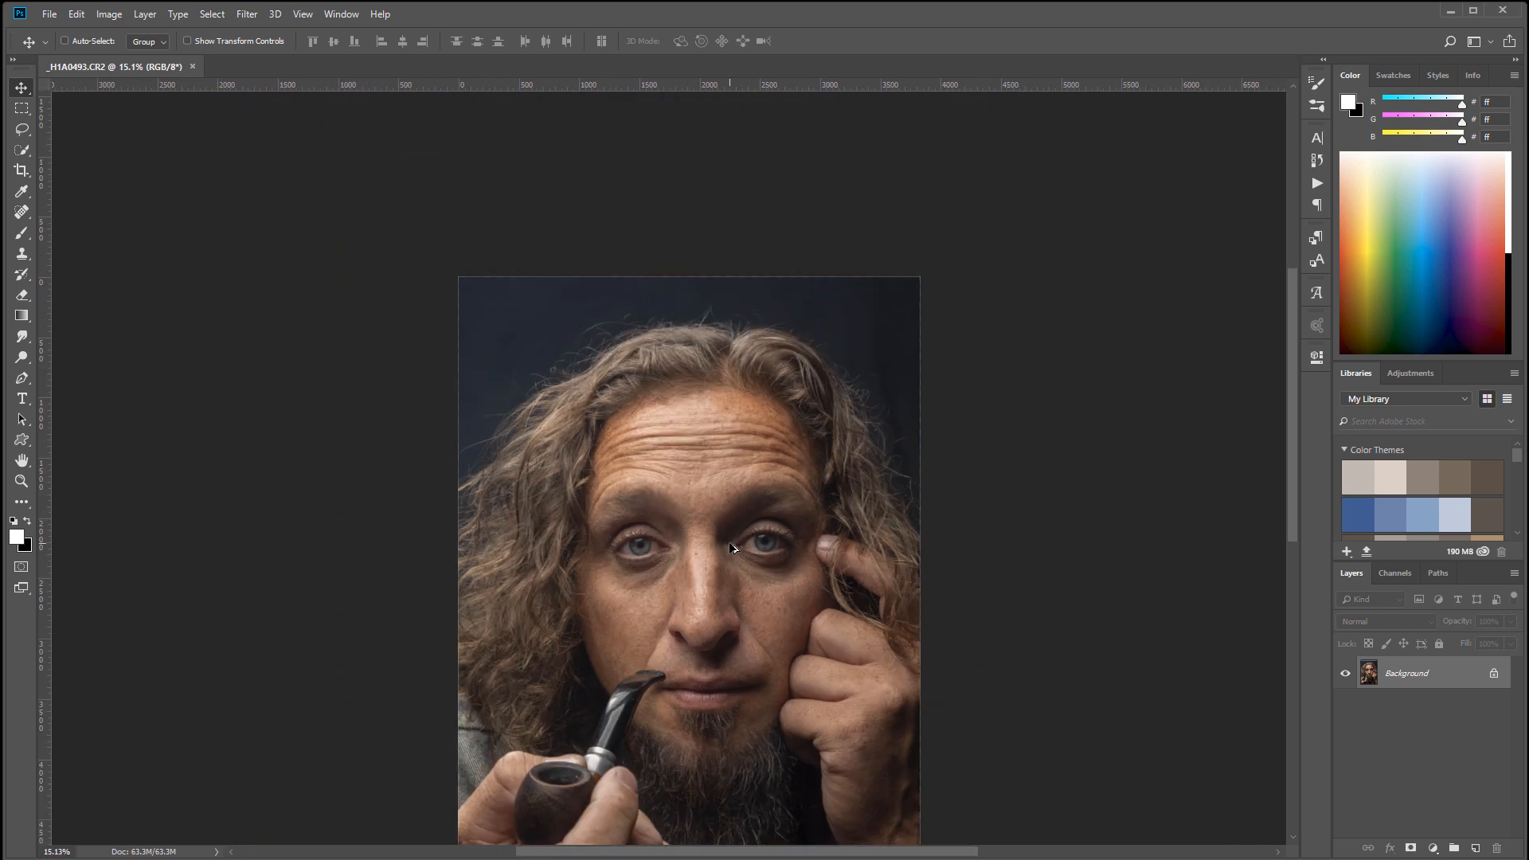
drag(733, 545, 787, 476)
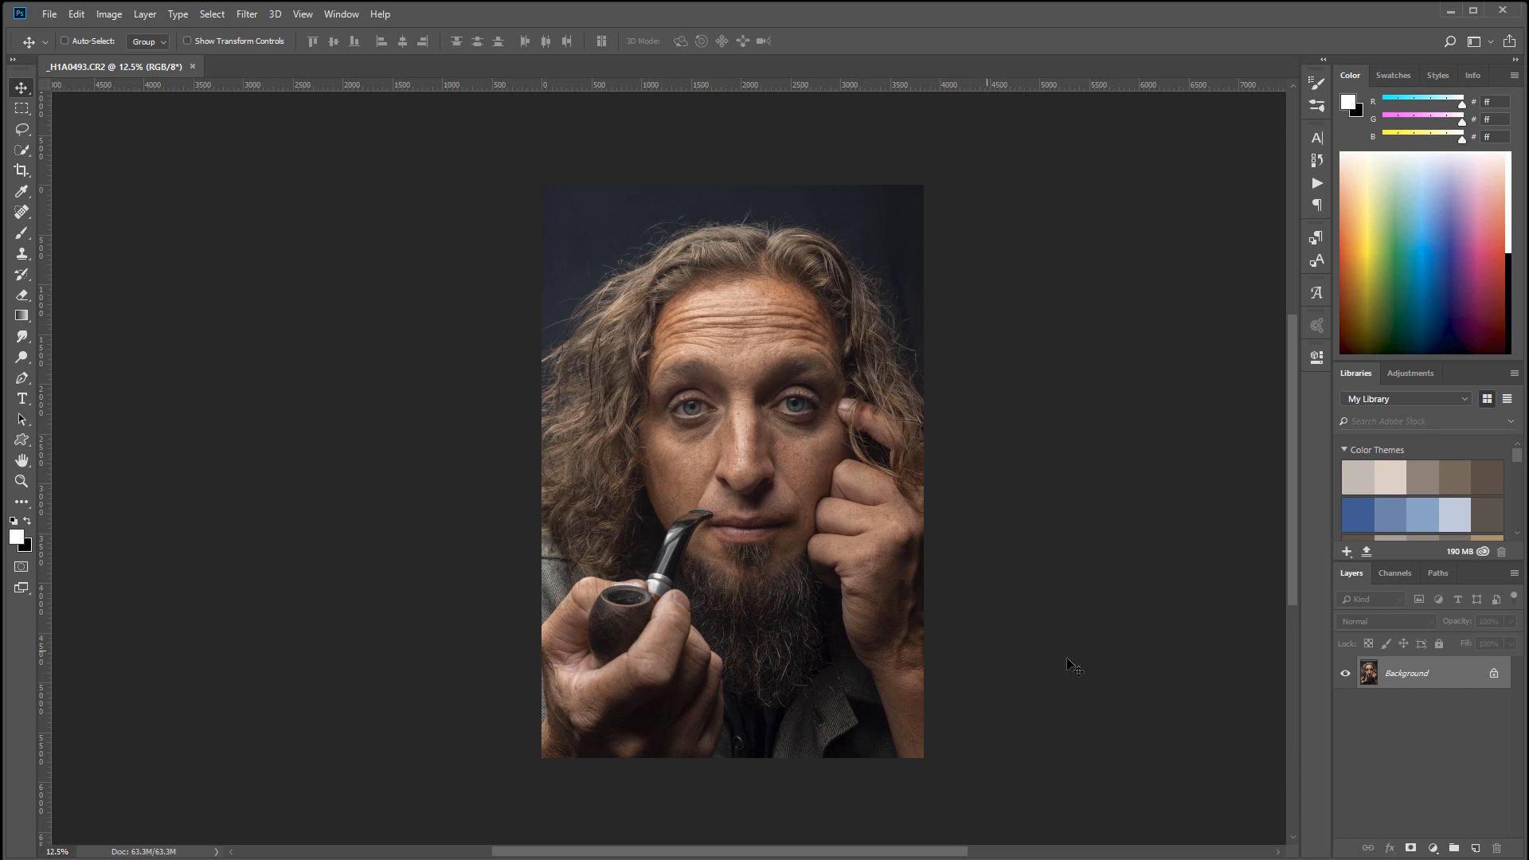
Add a new layer above the Background and name it Global DB.
click(1475, 849)
double_click(1409, 674)
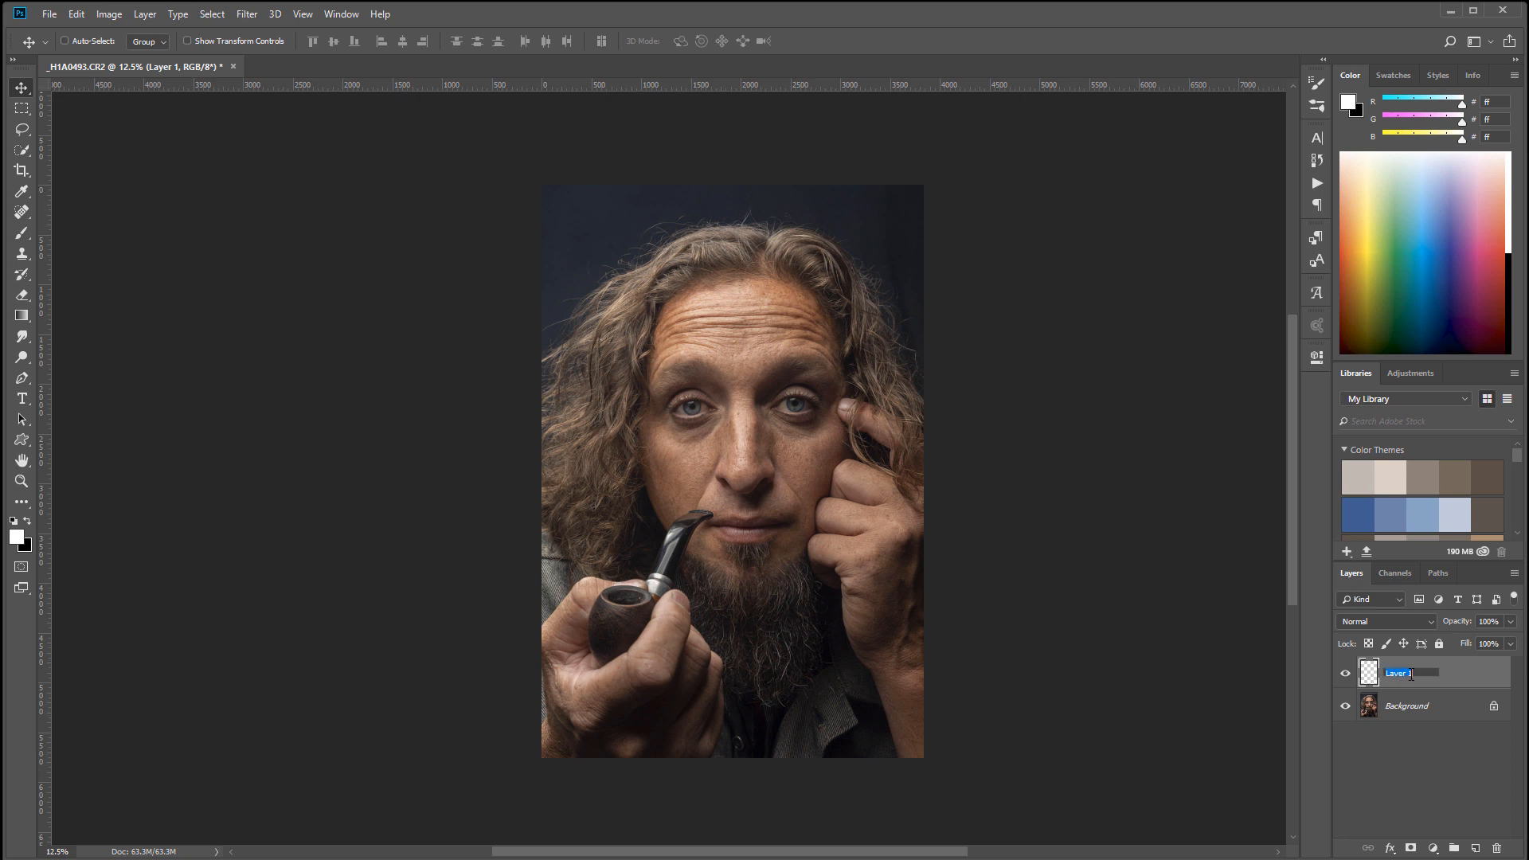
text(G)
key(Return)
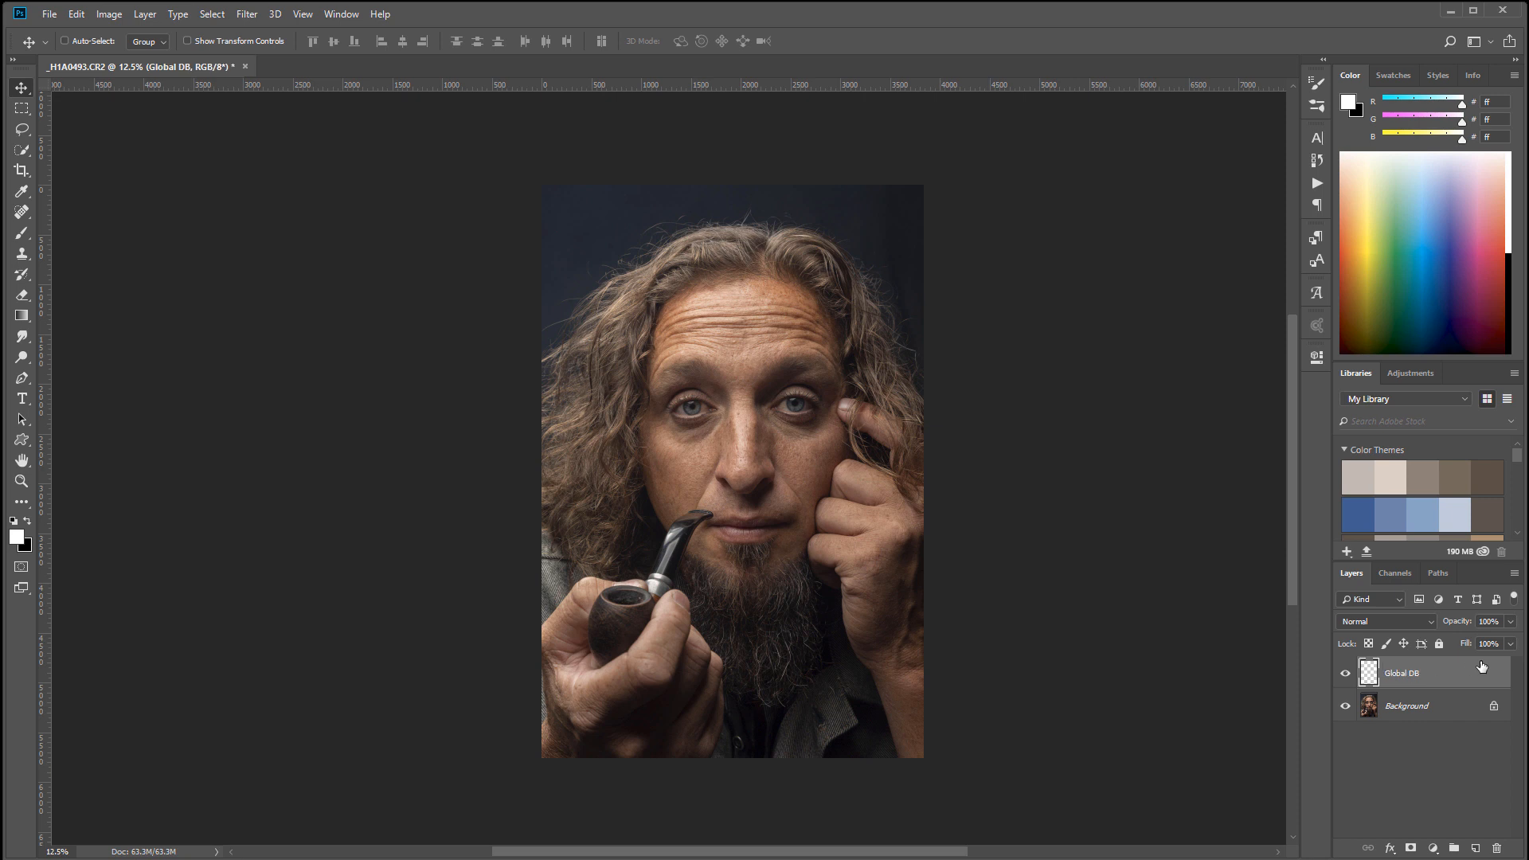
Fill the Global DB layer with 50% Gray at 100% opacity and set its blend mode to Soft Light.
key(shift+F5)
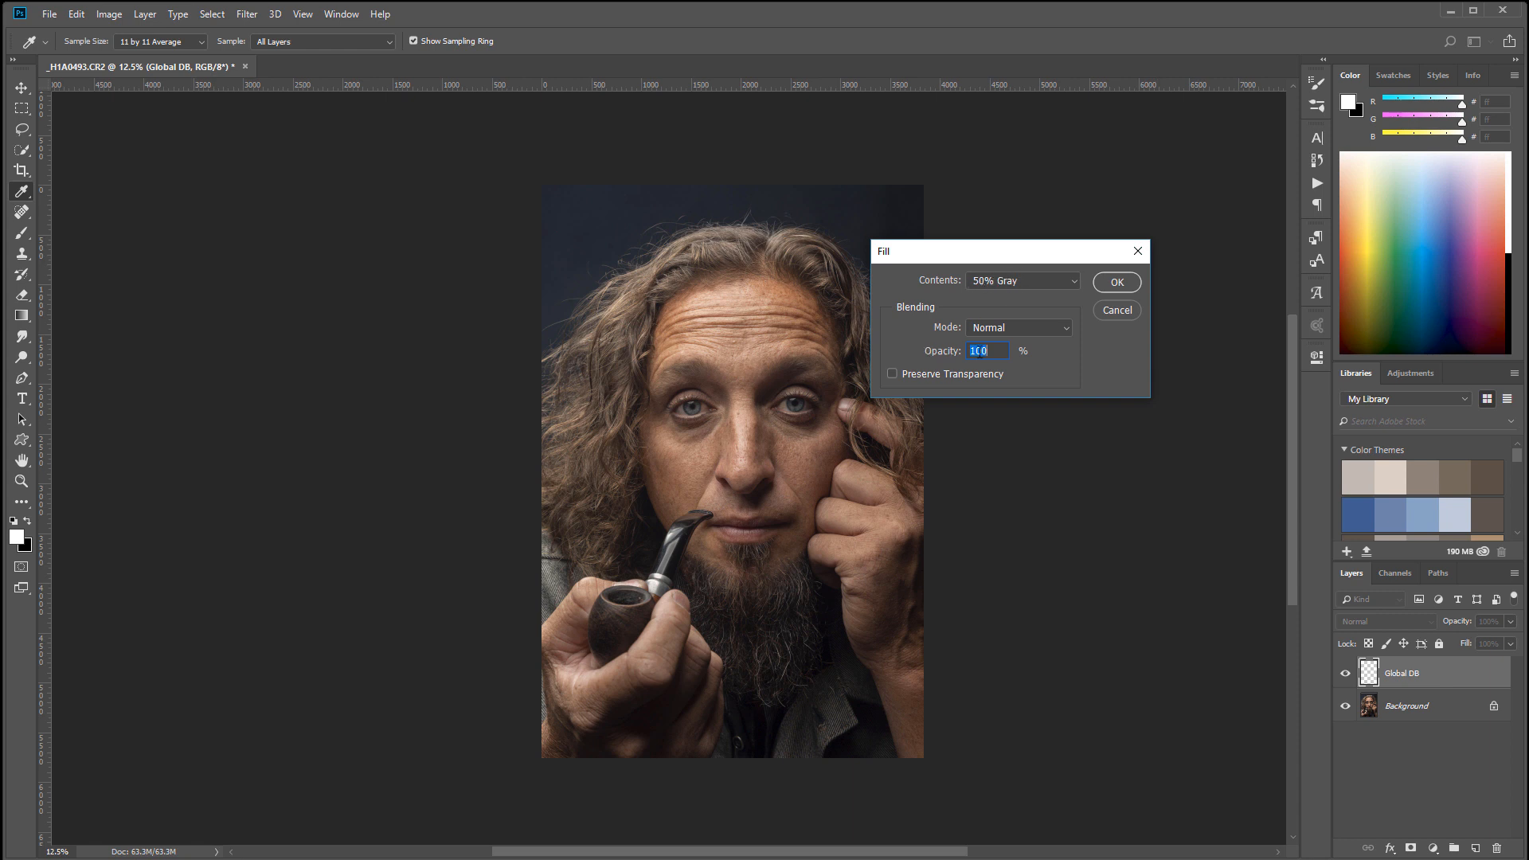
click(1116, 283)
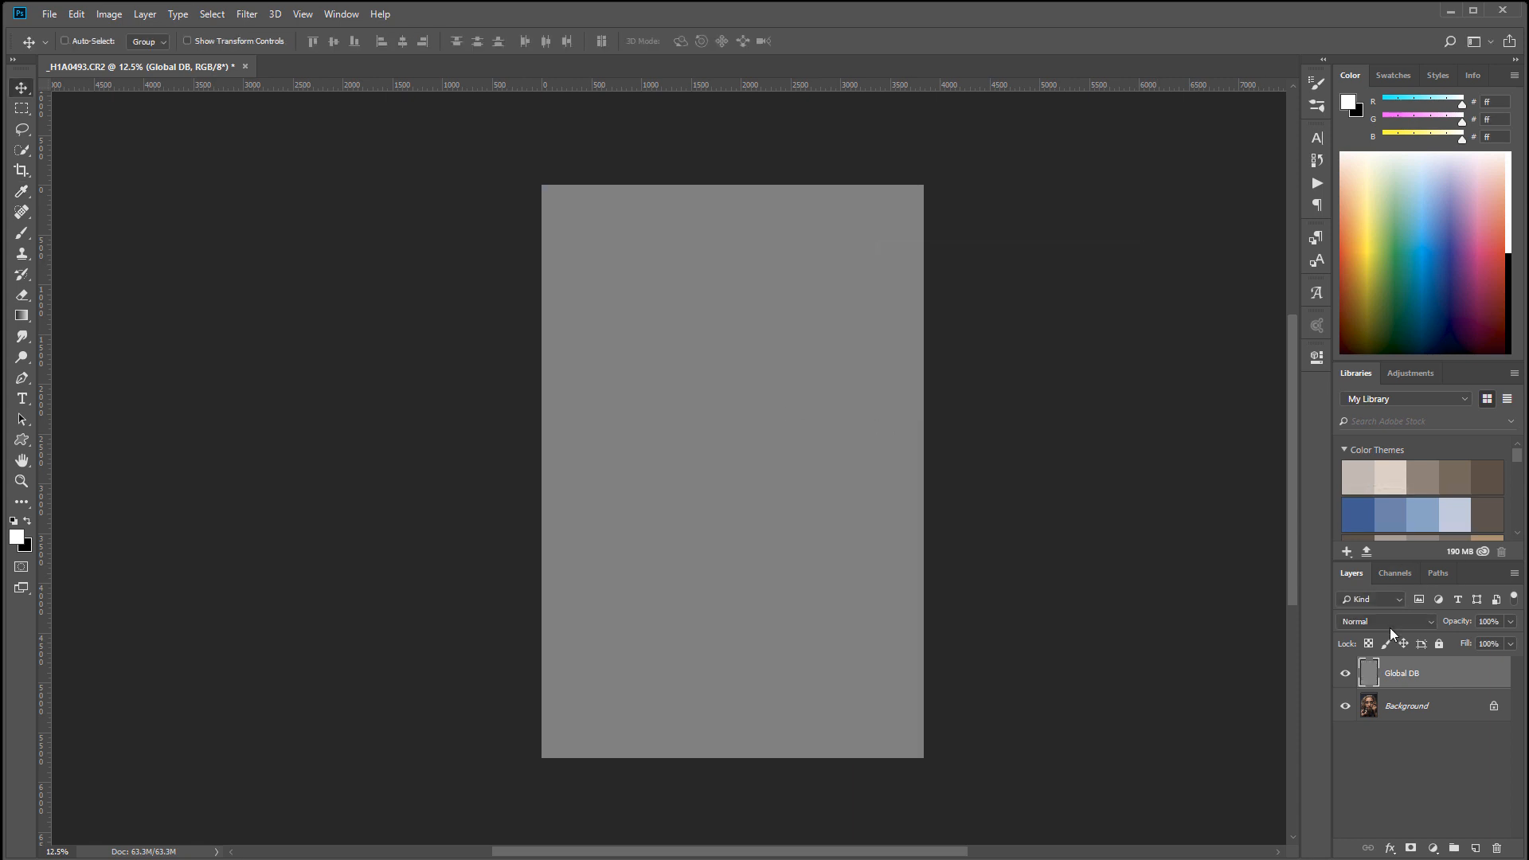
click(1391, 623)
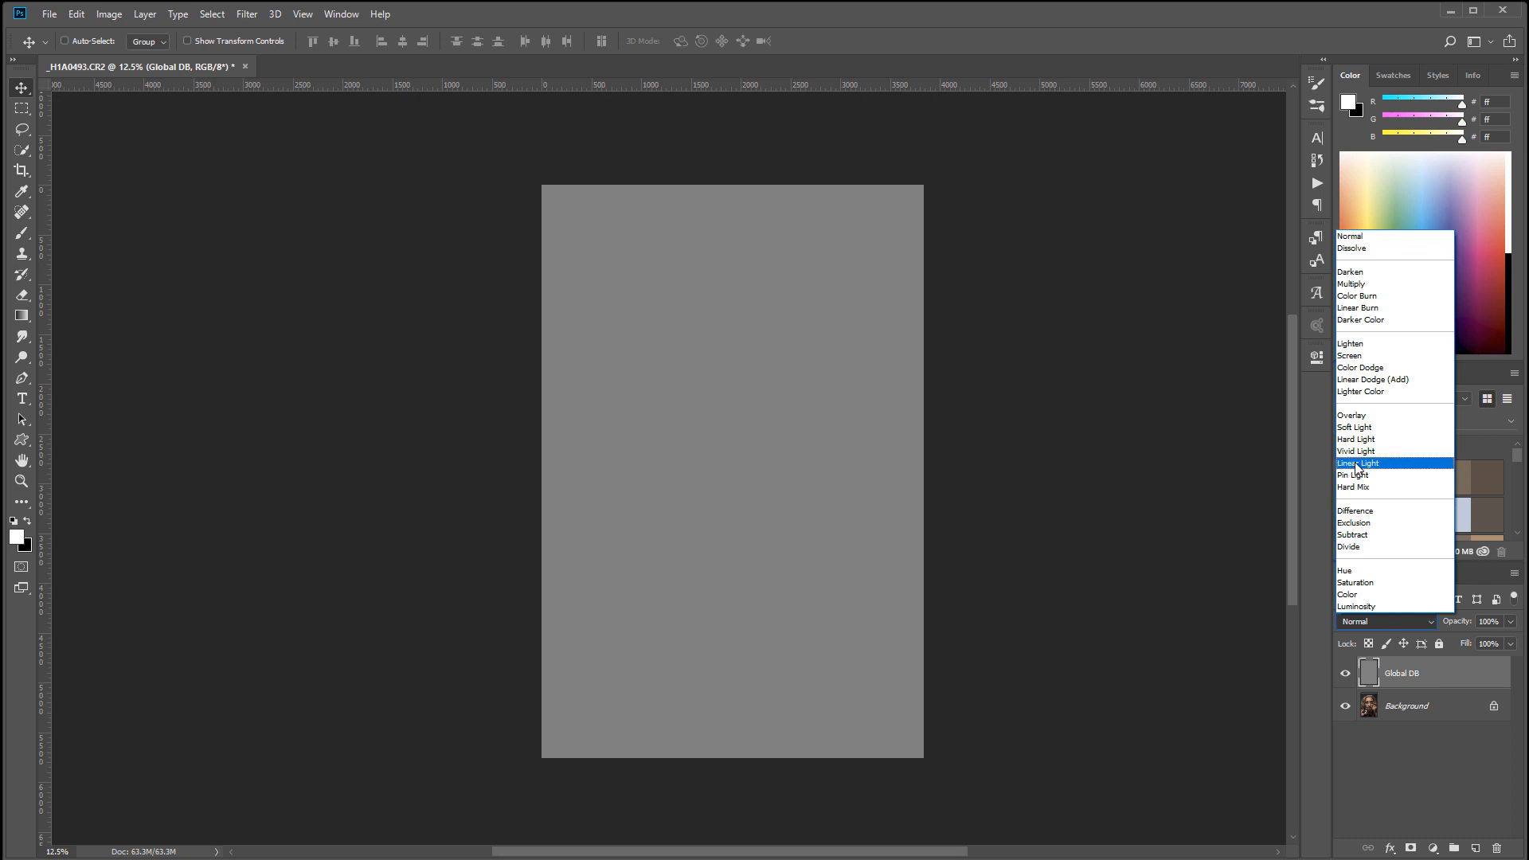
click(1359, 428)
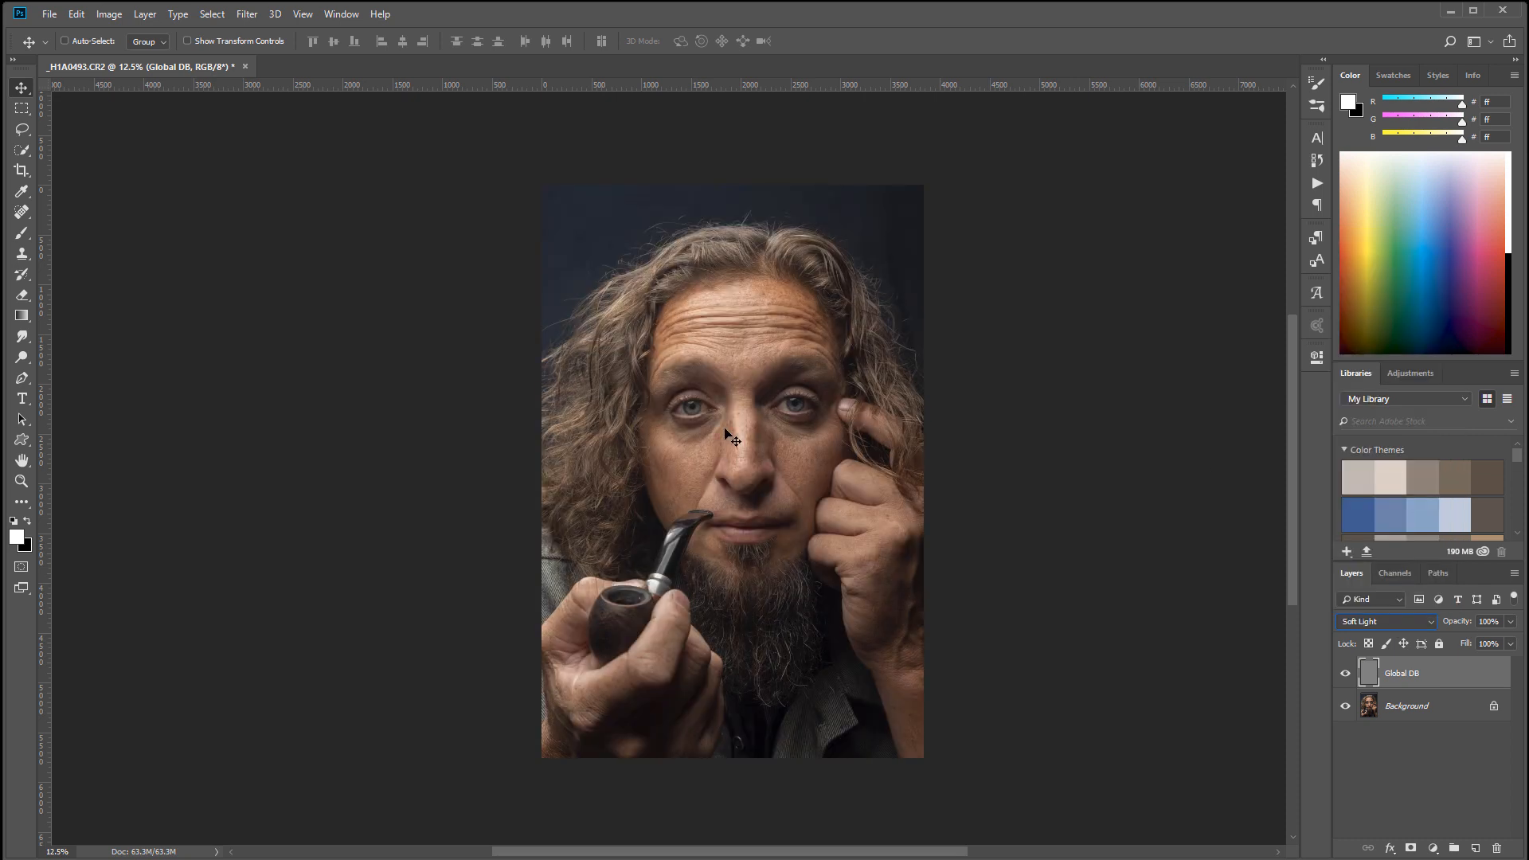
Choose the Soft Round brush, reduce its size and set the brush opacity to 10%.
click(22, 233)
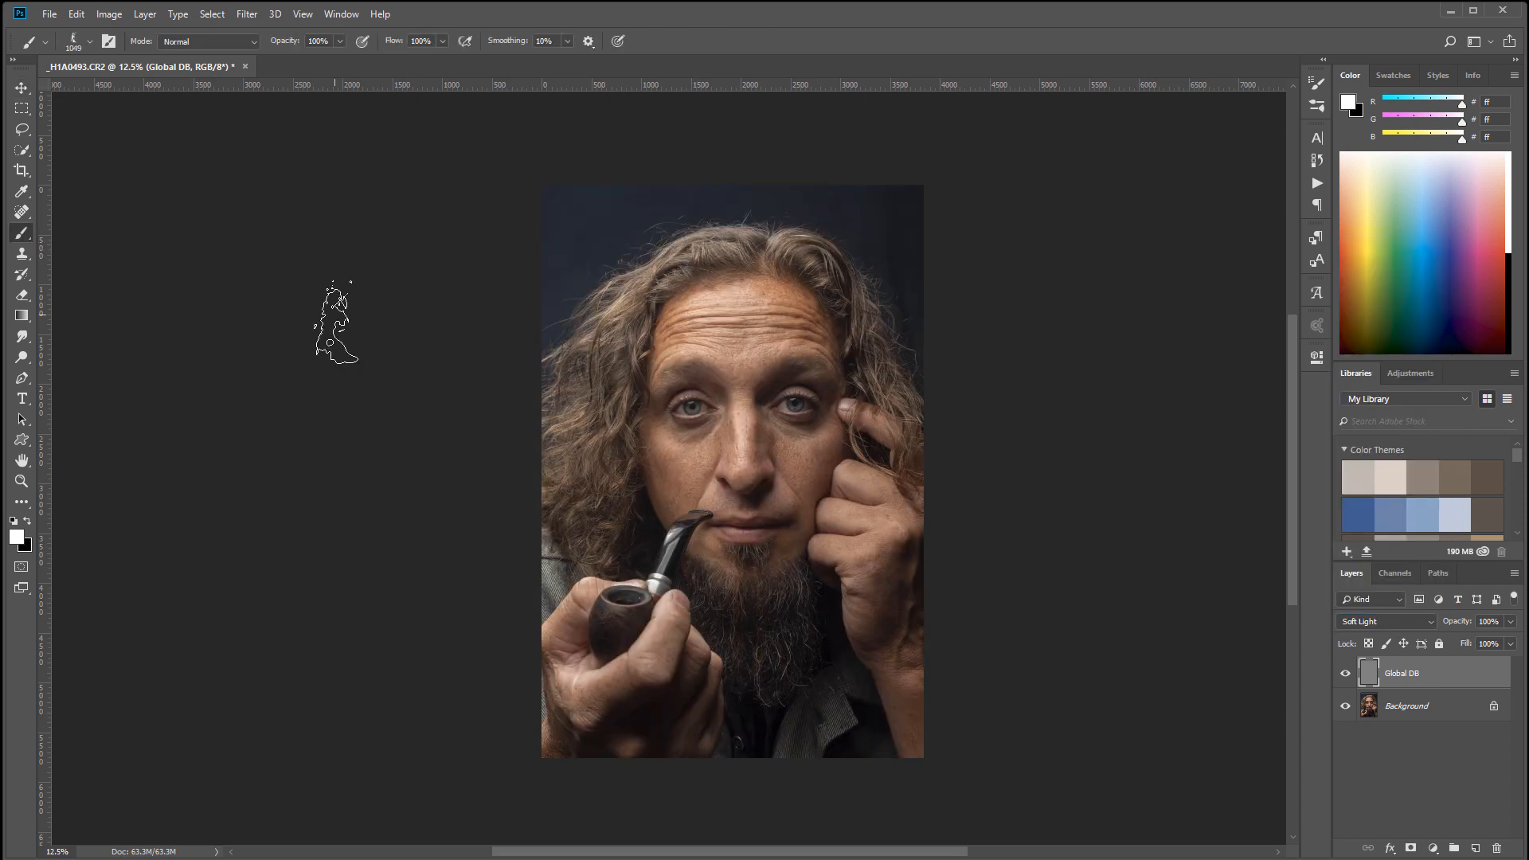
right_click(653, 327)
click(806, 422)
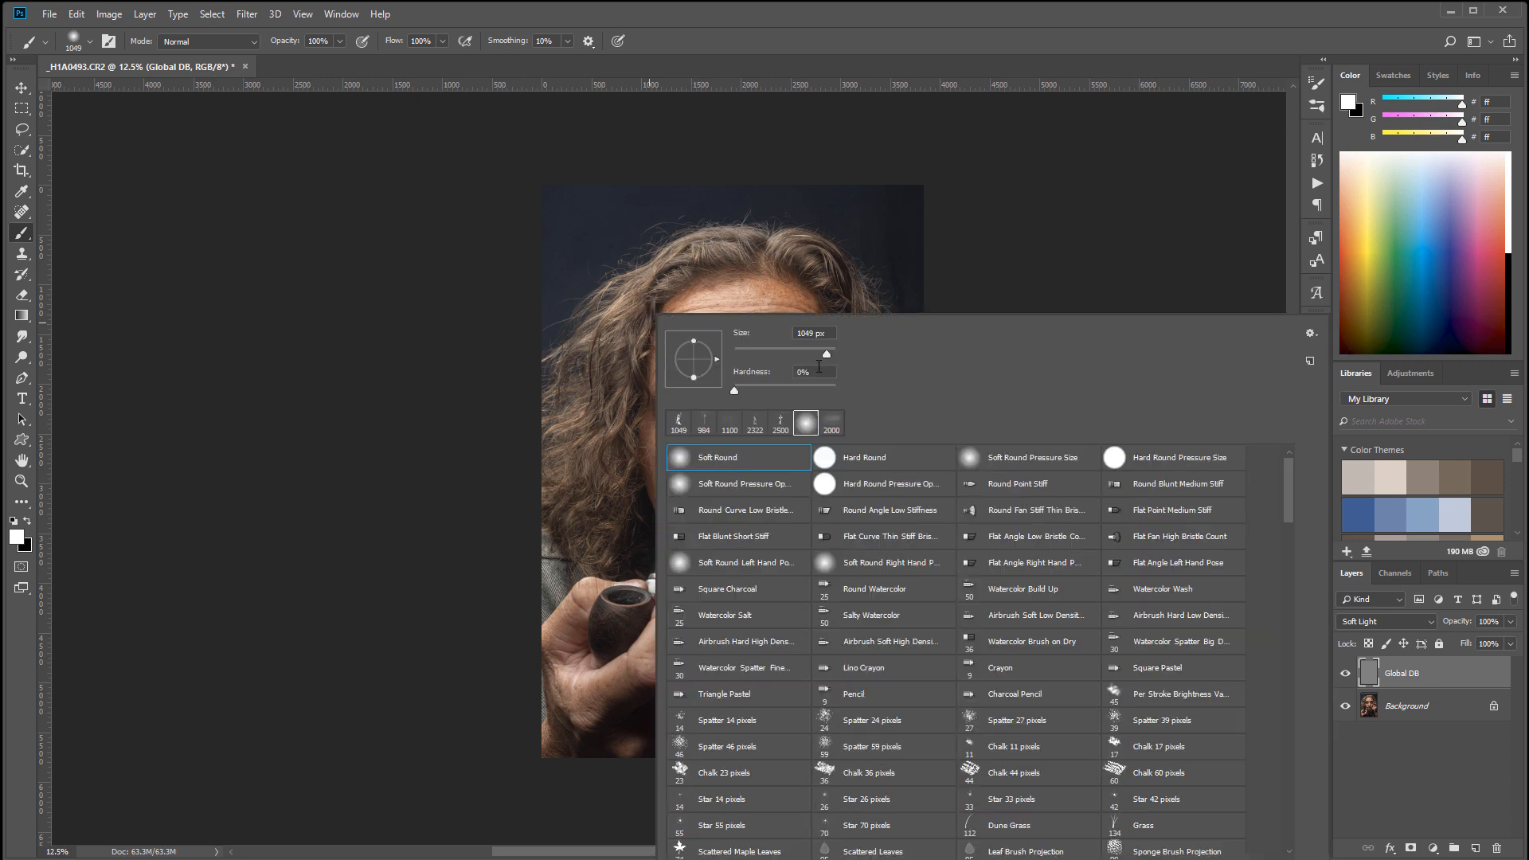
click(779, 349)
click(491, 361)
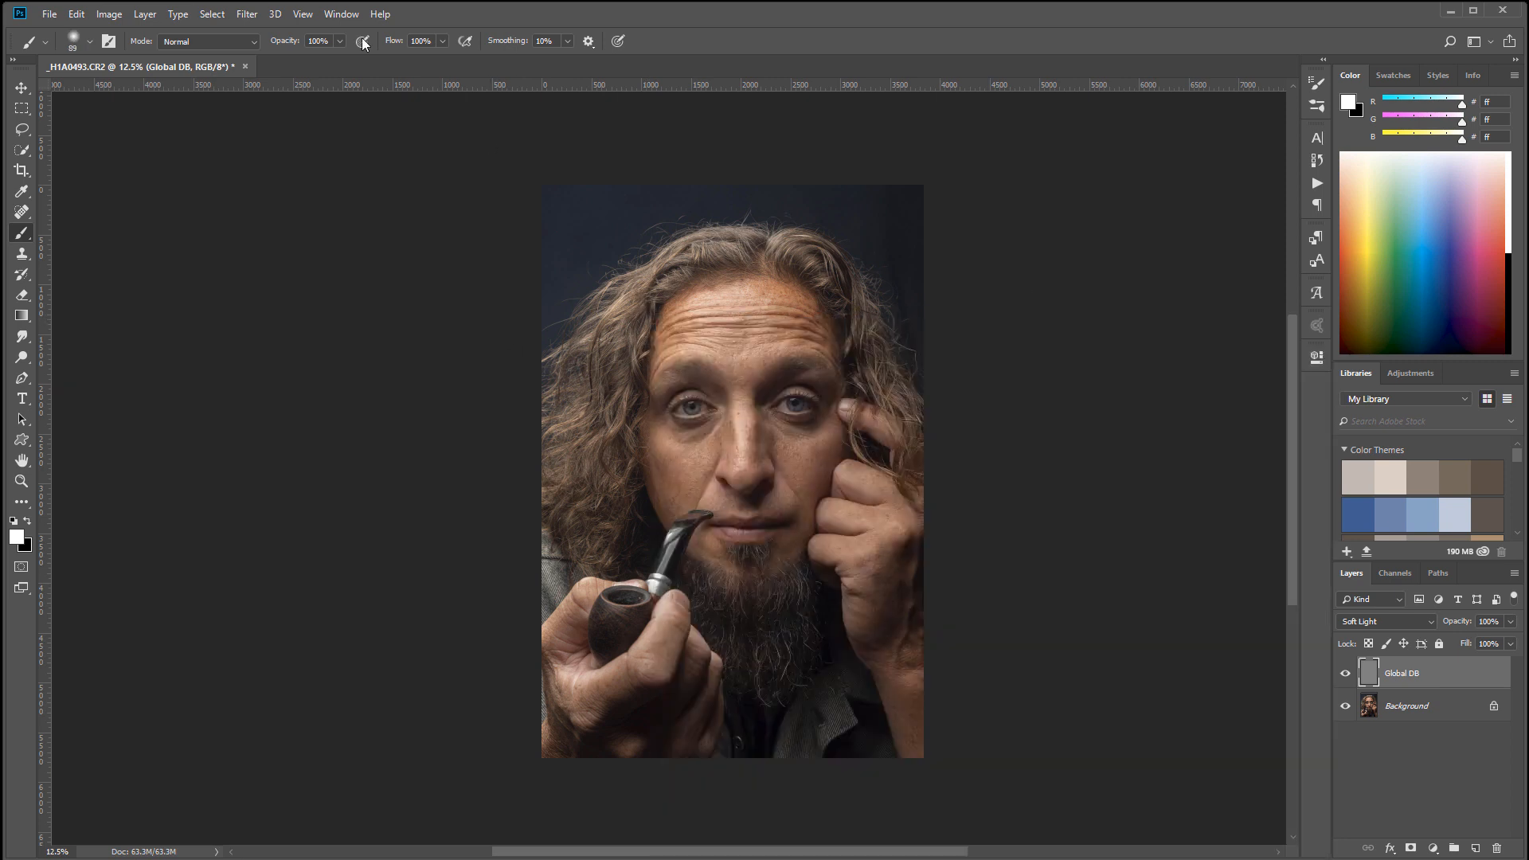
click(340, 41)
click(454, 466)
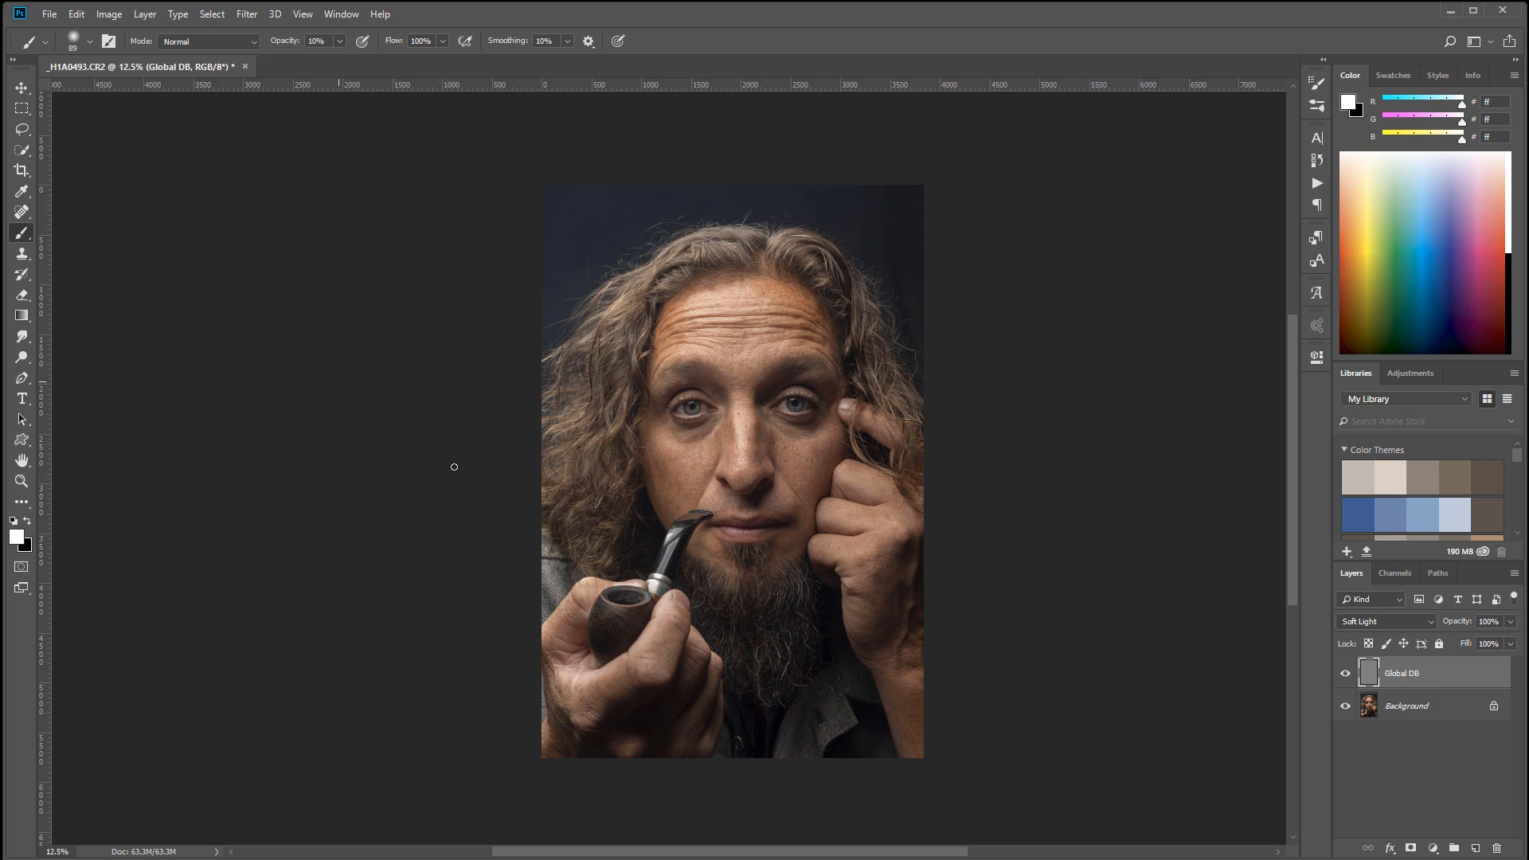
Make black the foreground colour and enlarge the brush to 1300 px for darkening the portrait's edges.
click(28, 521)
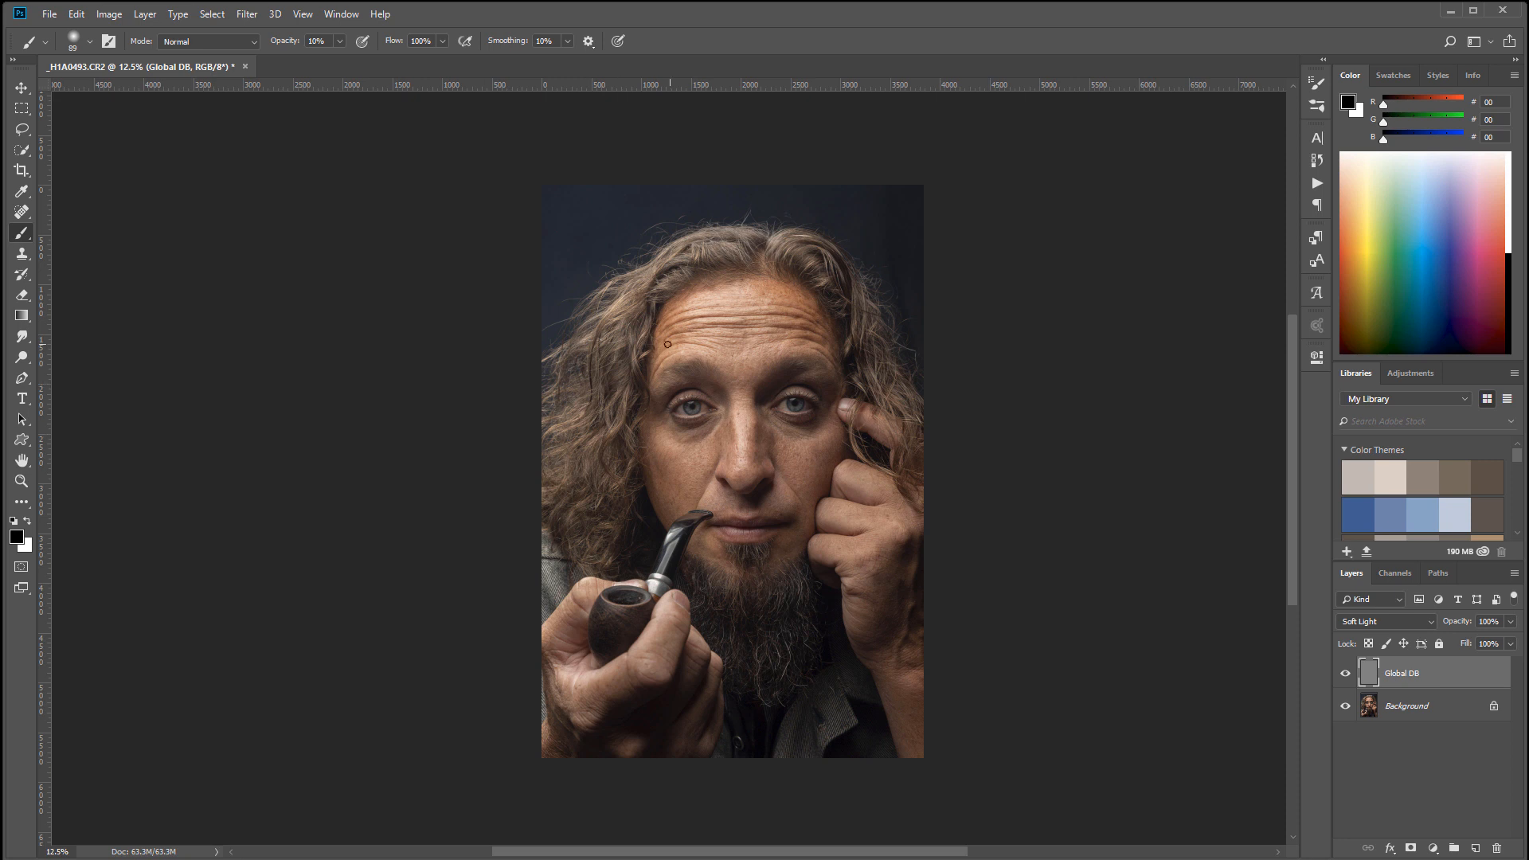
key(bracketright)
key(bracketright)
key(bracketright)
key(bracketright)
key(bracketright)
key(bracketright)
key(bracketright)
key(bracketright)
key(bracketright)
key(bracketright)
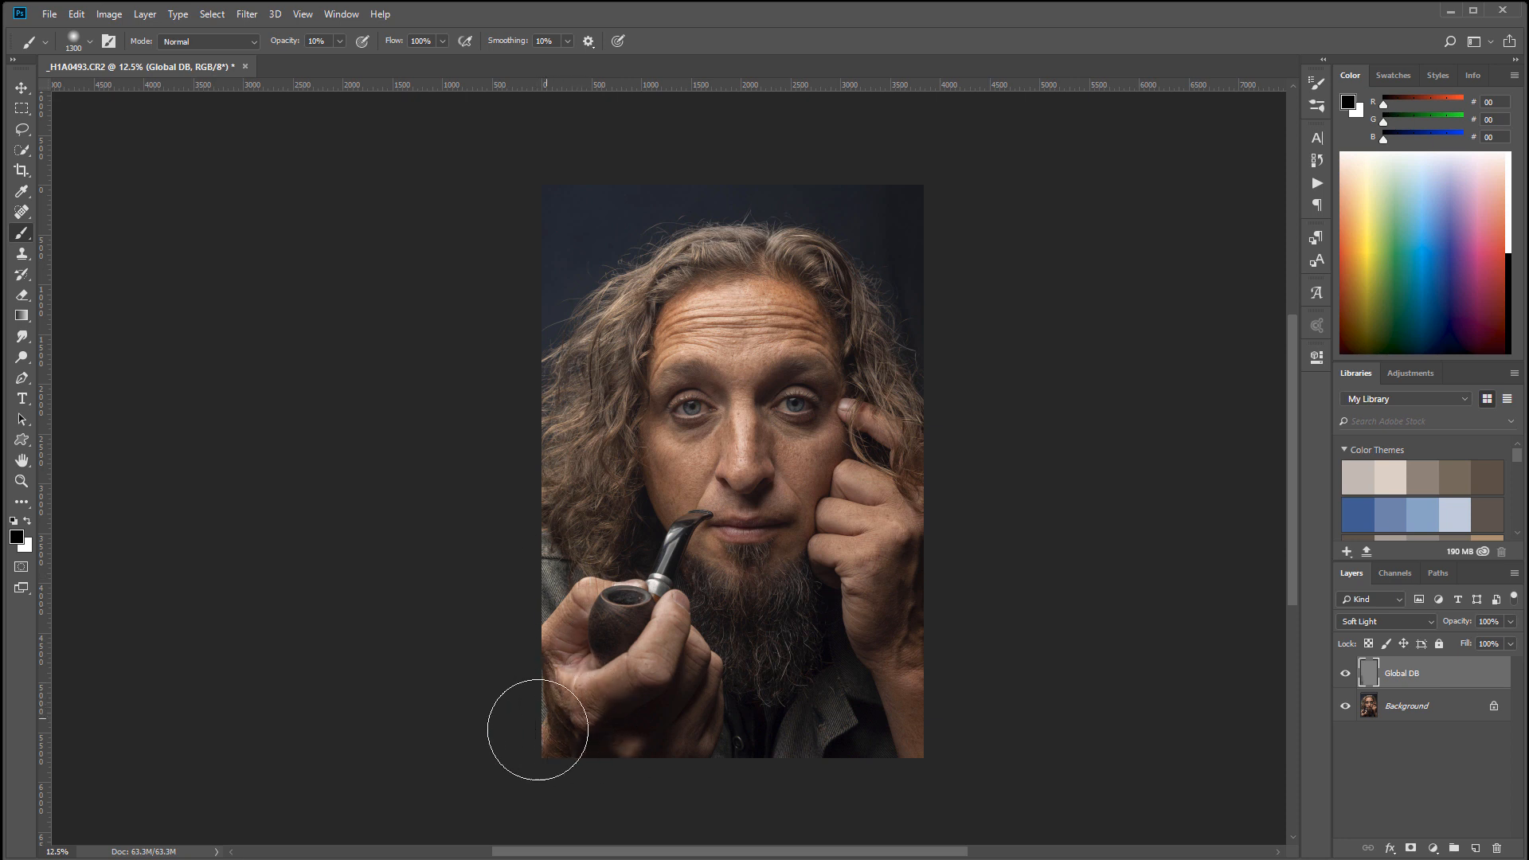
Darken the portrait's edges and corners on the Global DB layer with broad black brush strokes, including the lower hands and background.
mouse_move(549, 517)
mouse_down()
mouse_move(549, 467)
mouse_move(539, 750)
mouse_up()
mouse_move(804, 771)
mouse_down()
mouse_move(924, 710)
mouse_move(908, 672)
mouse_move(942, 744)
mouse_move(886, 789)
mouse_move(914, 692)
mouse_up()
mouse_move(626, 810)
mouse_down()
mouse_move(635, 788)
mouse_move(706, 775)
mouse_up()
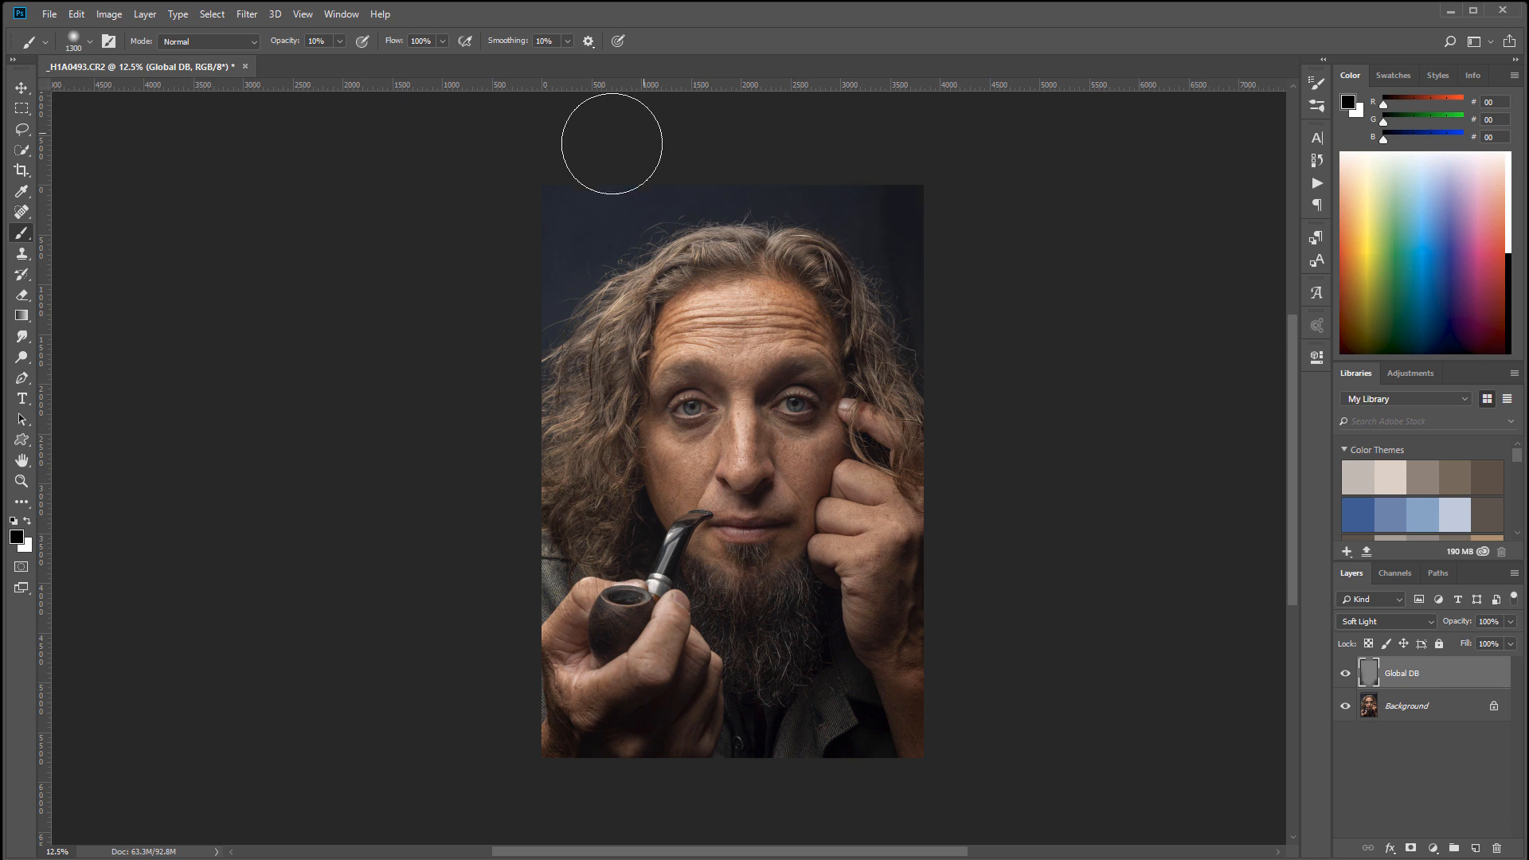
mouse_move(483, 264)
mouse_down()
mouse_move(539, 324)
mouse_move(558, 177)
mouse_move(654, 192)
mouse_move(583, 266)
mouse_move(566, 170)
mouse_move(502, 614)
mouse_move(590, 723)
mouse_move(546, 734)
mouse_move(881, 707)
mouse_move(925, 579)
mouse_move(925, 603)
mouse_up()
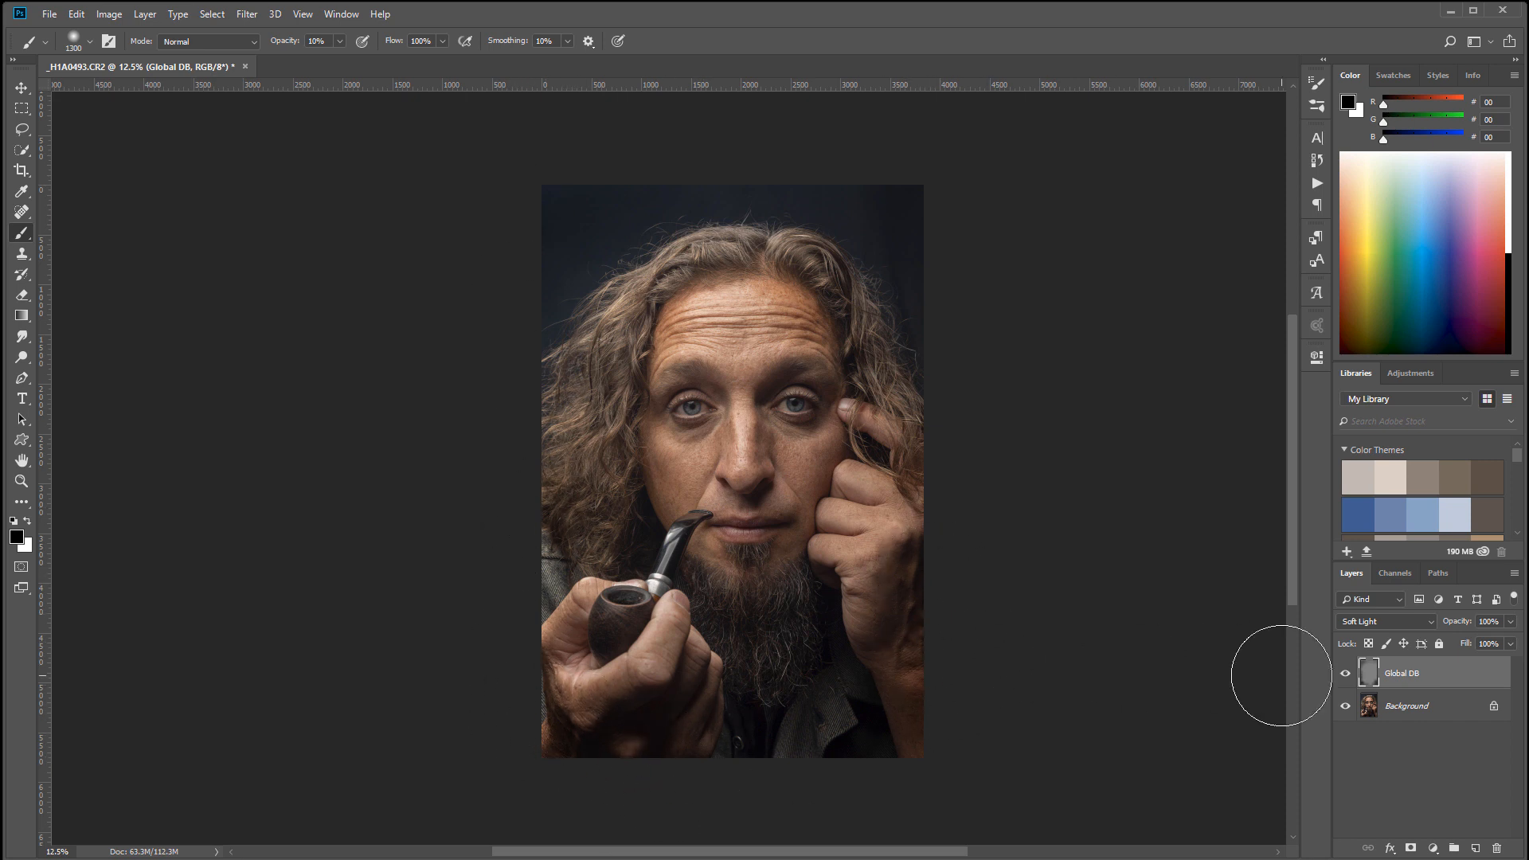
drag(948, 232, 878, 228)
Soften the brushwork on the Global DB layer with a Gaussian Blur of 38.7 pixels radius.
click(247, 13)
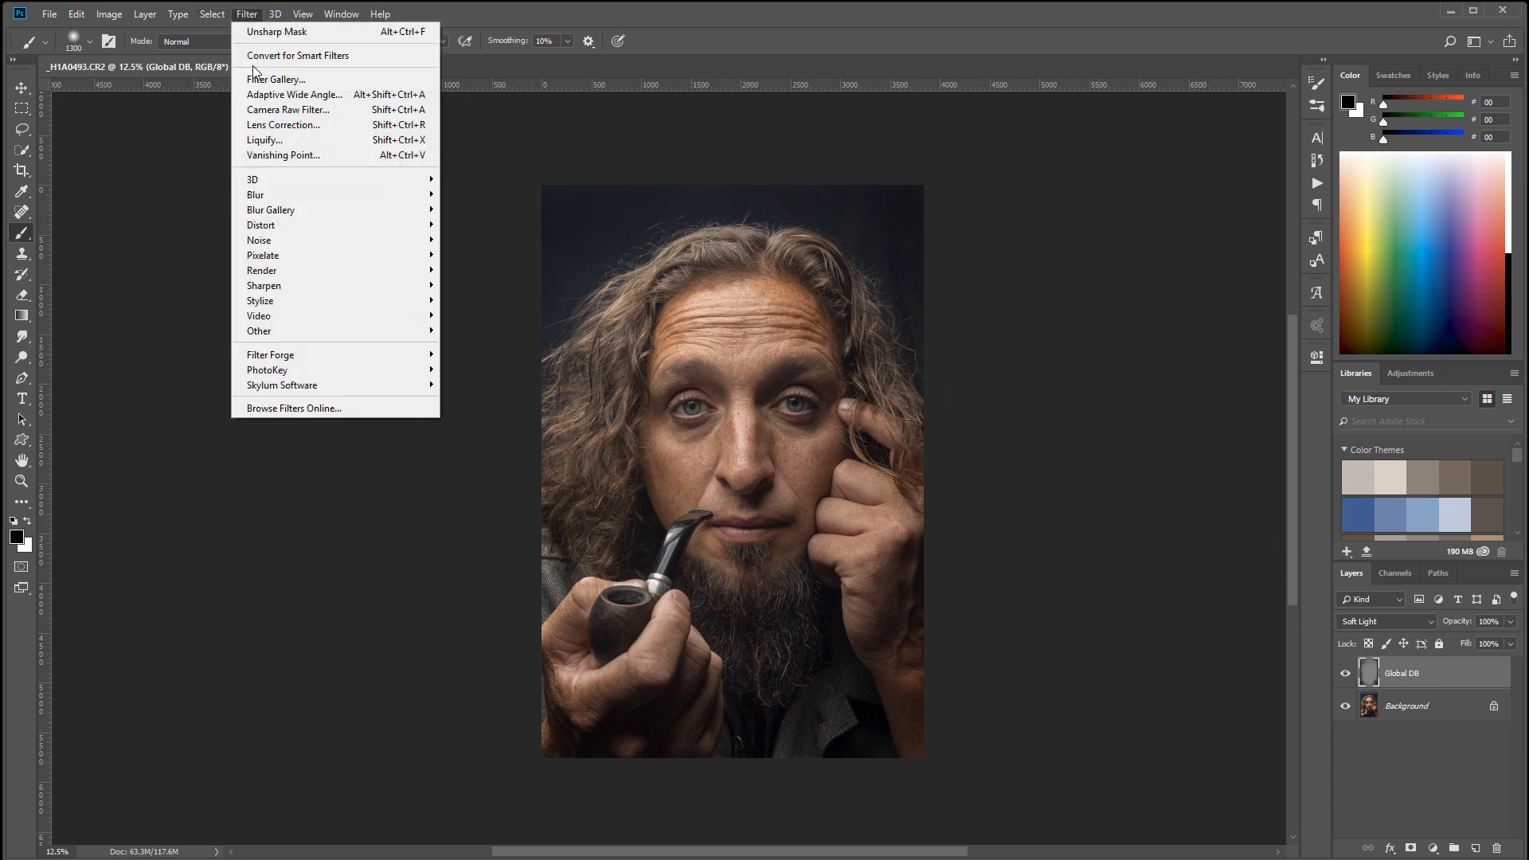
mouse_move(344, 196)
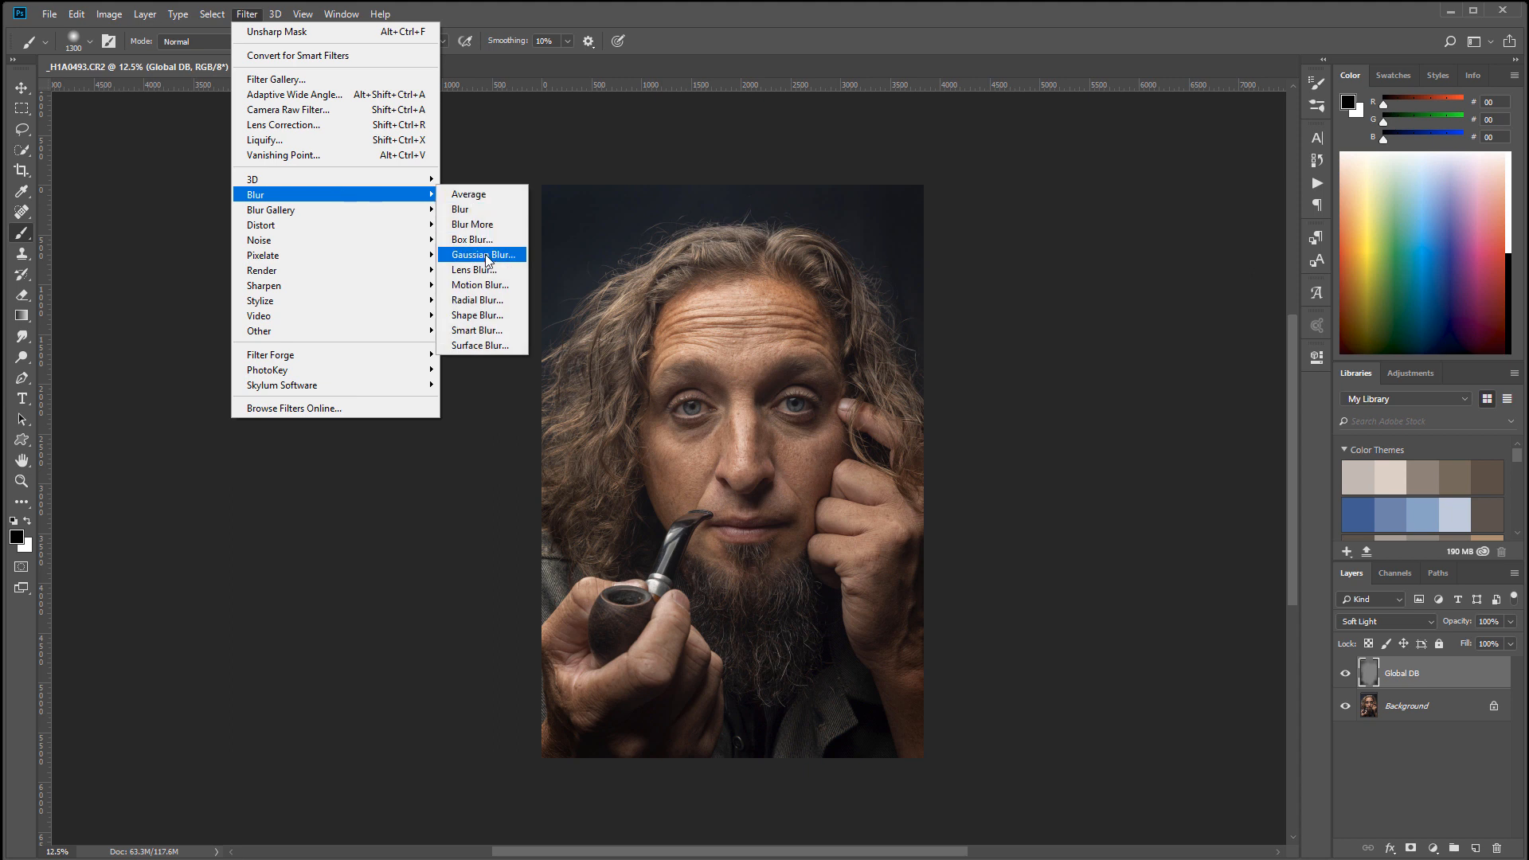
click(478, 255)
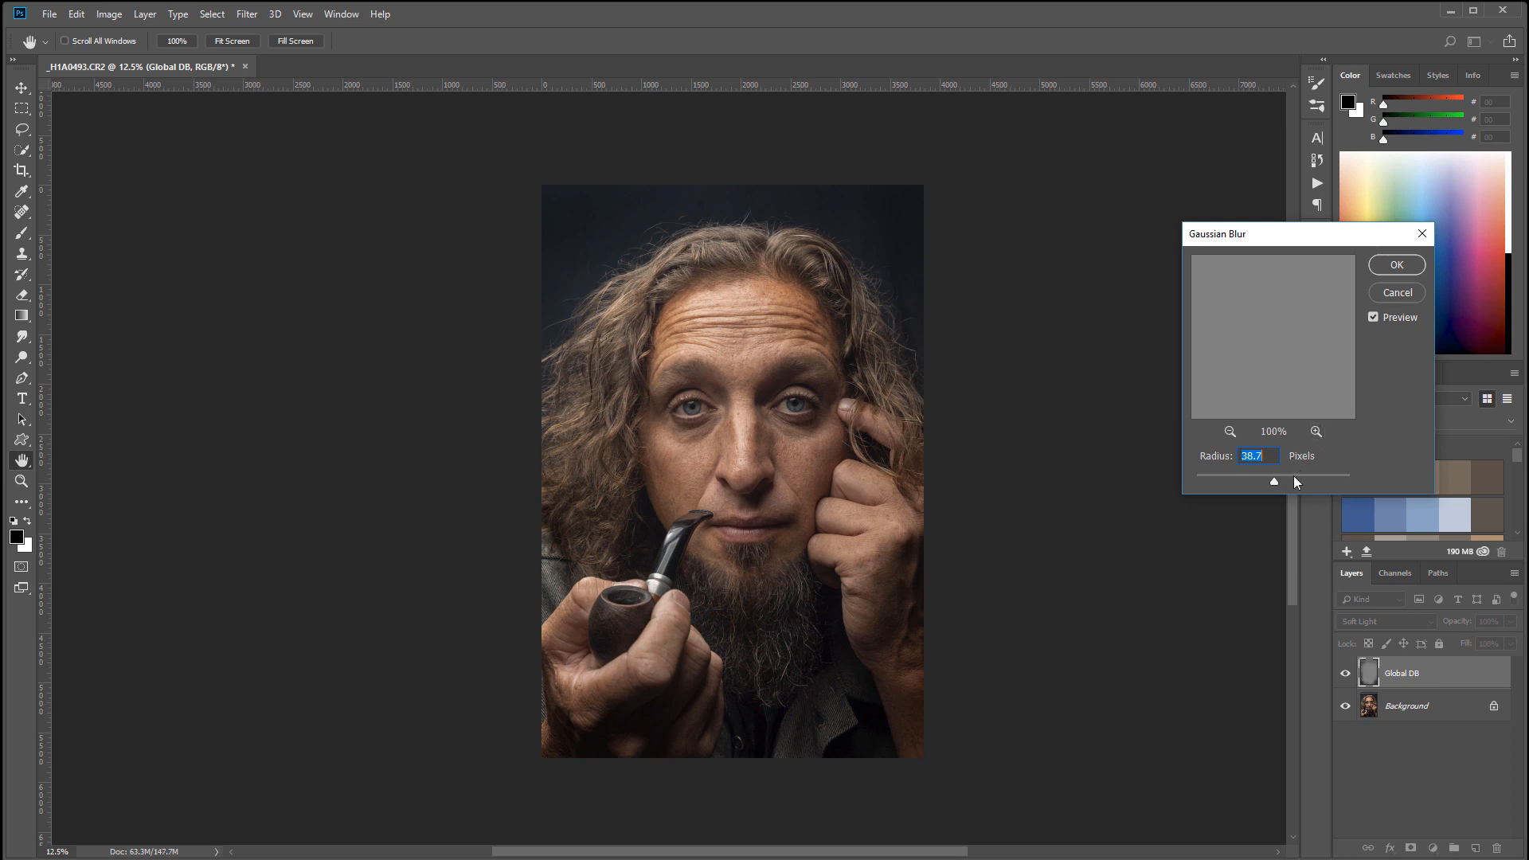
click(1395, 266)
key(b)
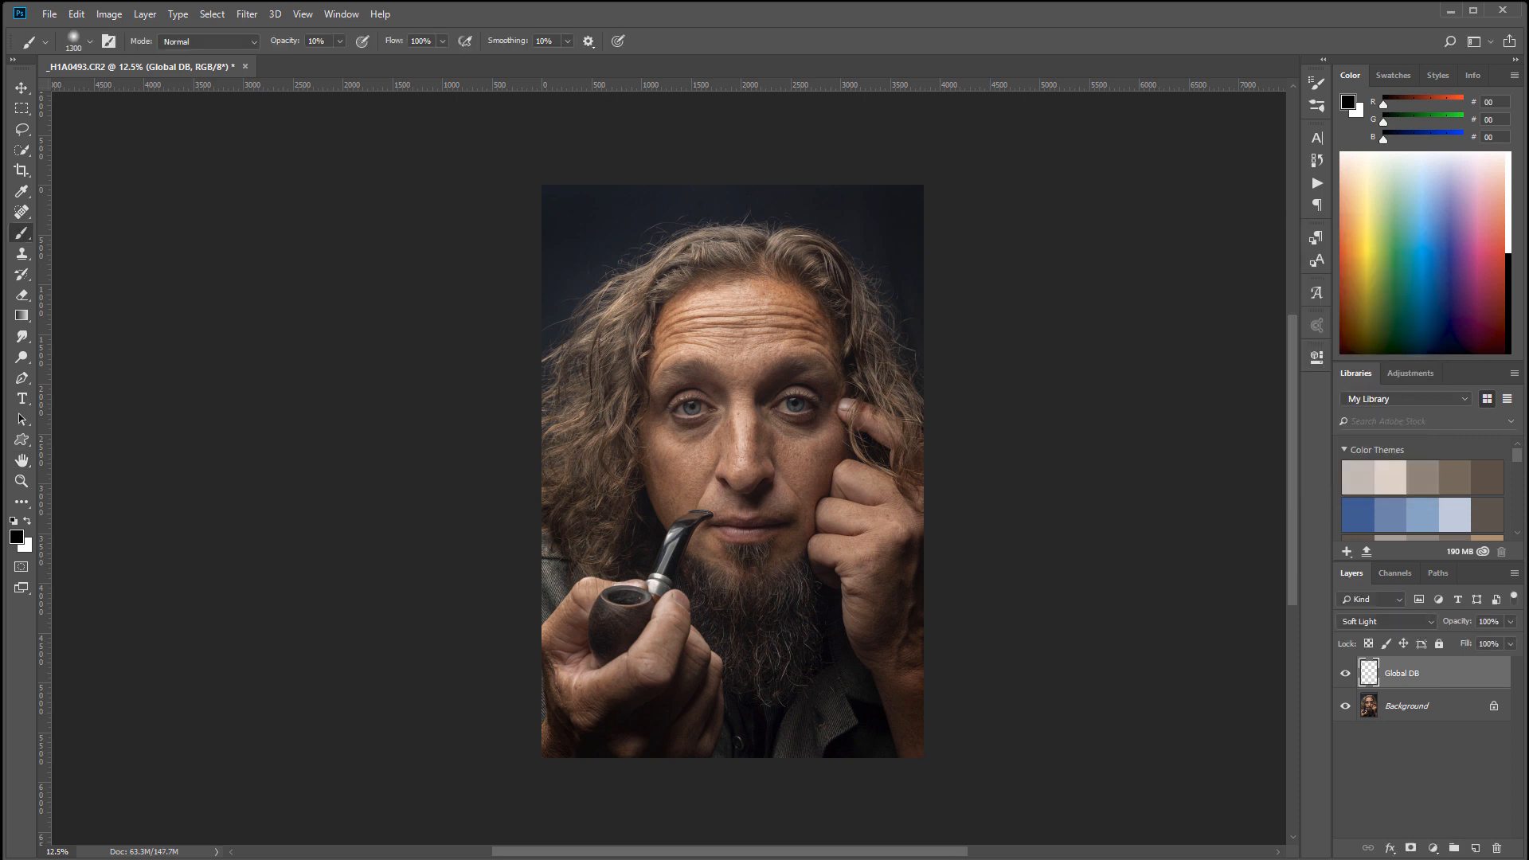
Stamp all visible layers into a new top layer and convert it to black and white with Reds 87% and Yellows 75%.
click(22, 87)
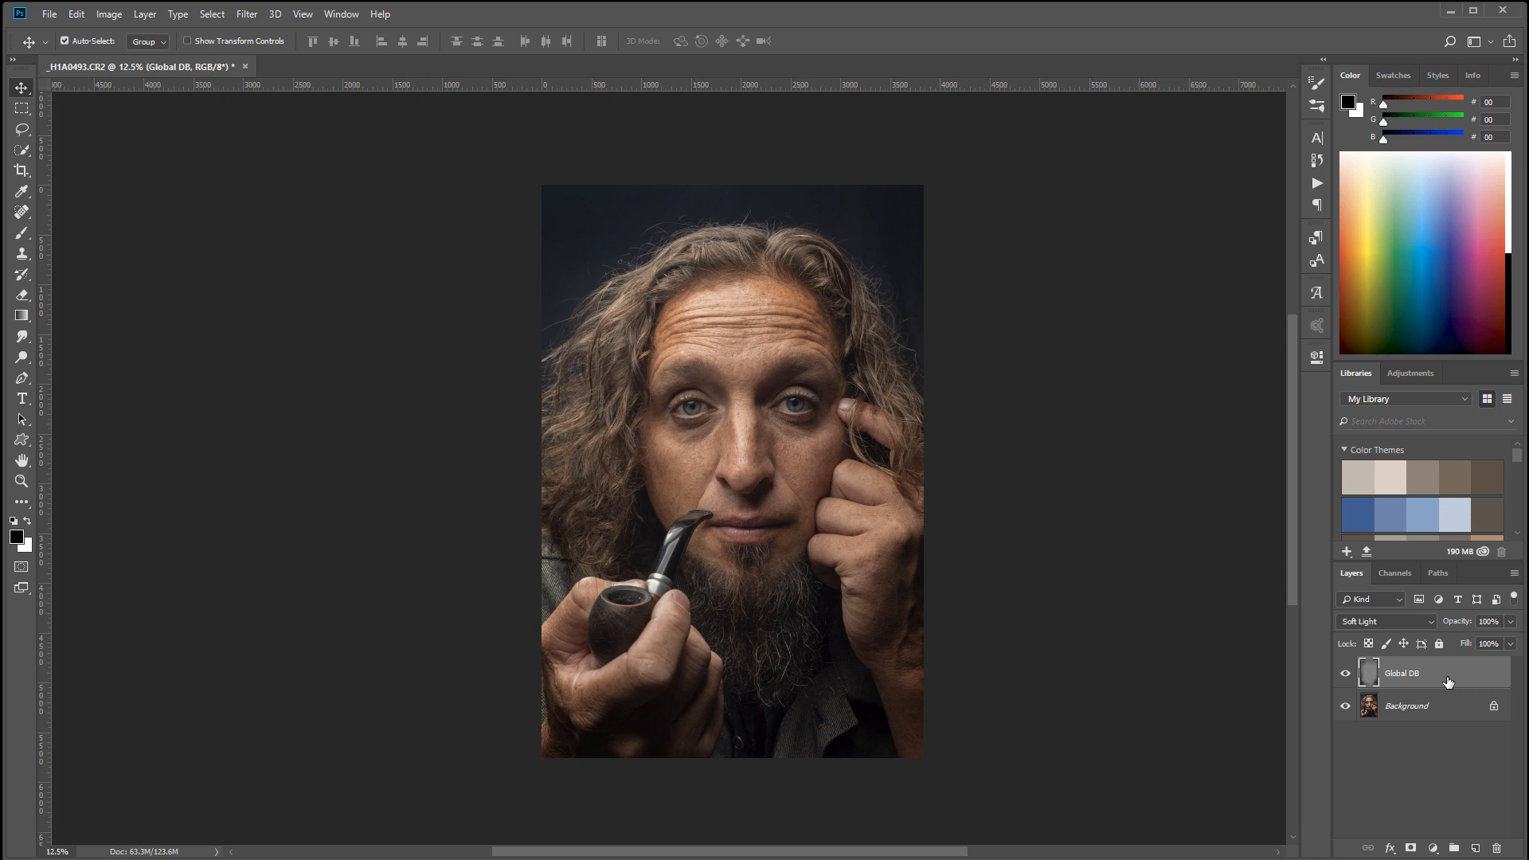
key(ctrl+shift+alt+e)
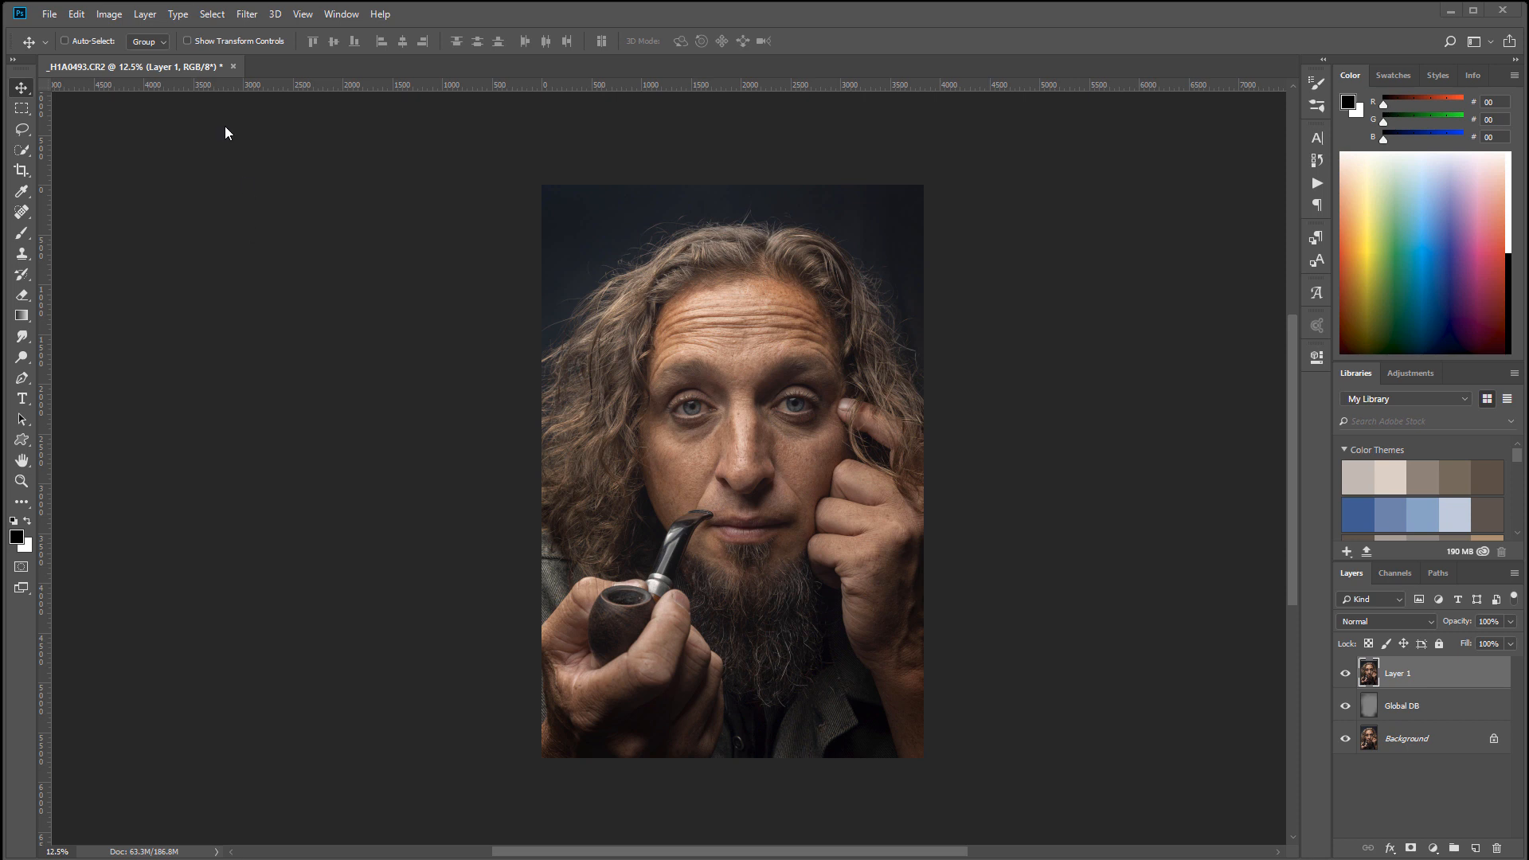
click(109, 13)
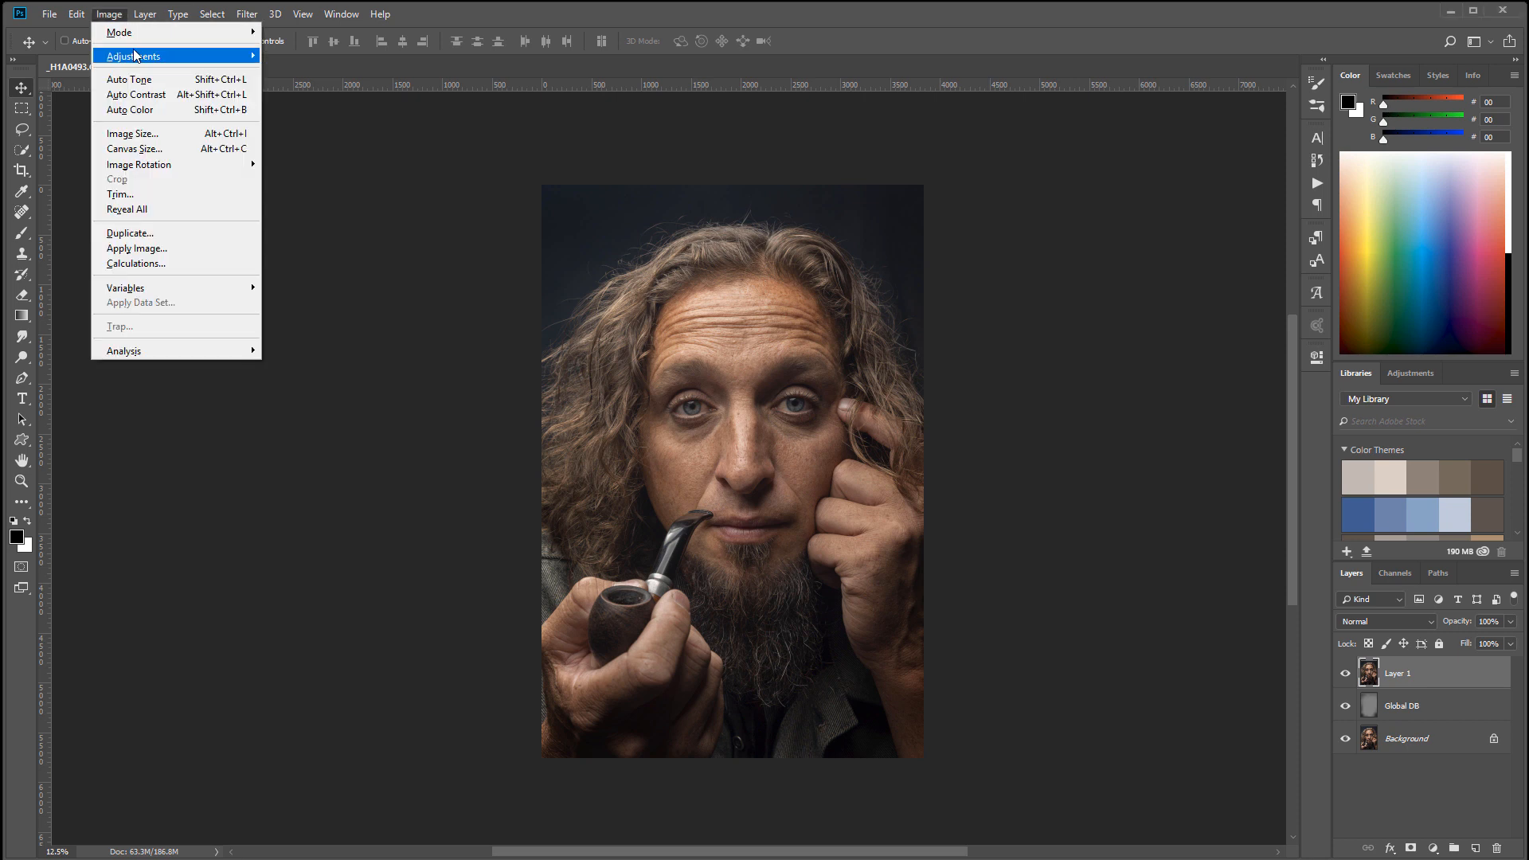
mouse_move(135, 55)
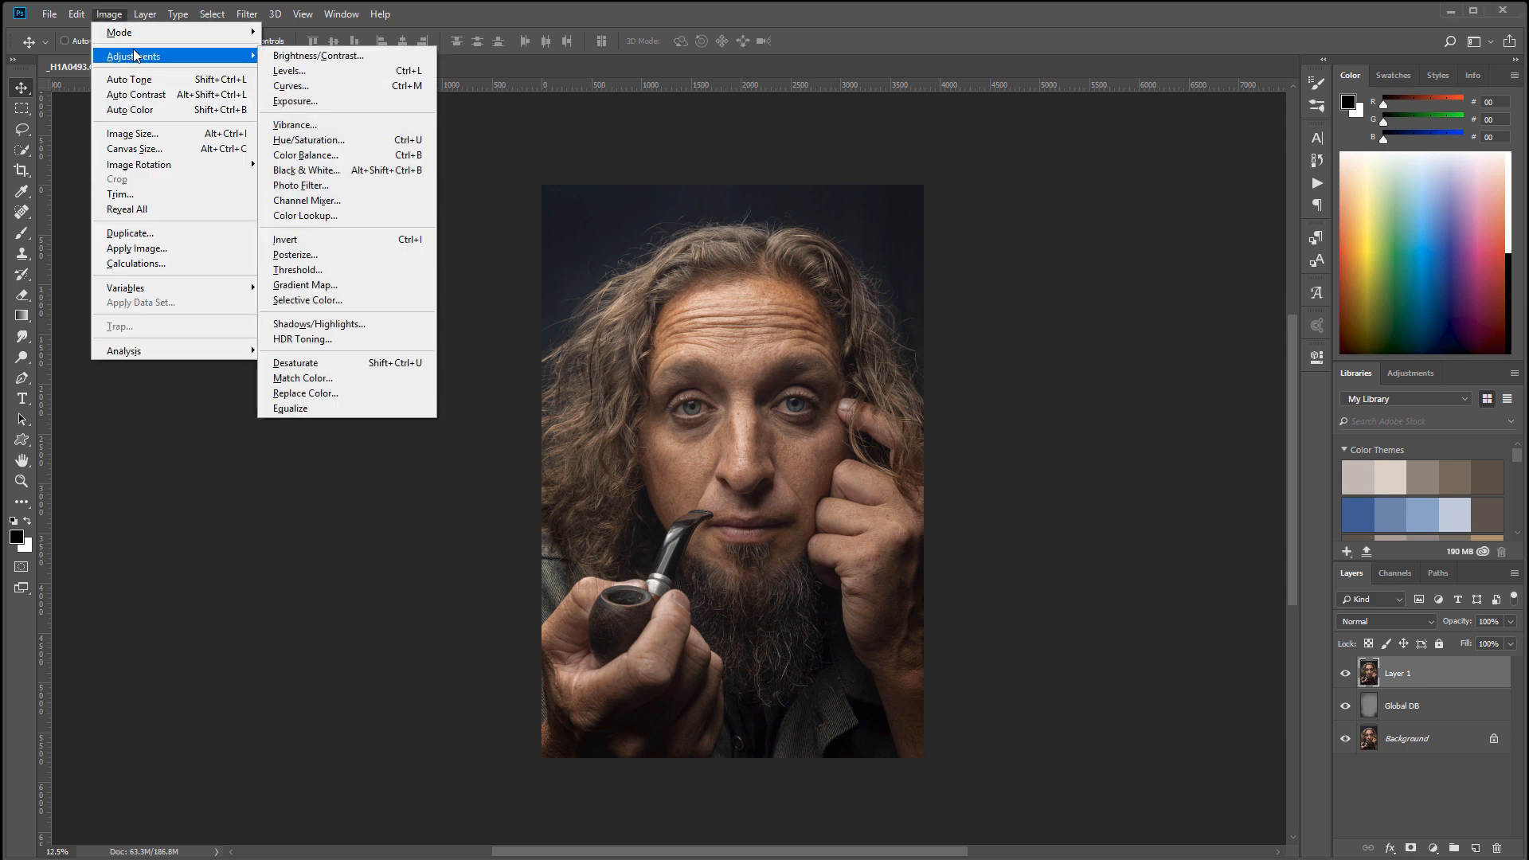
click(350, 171)
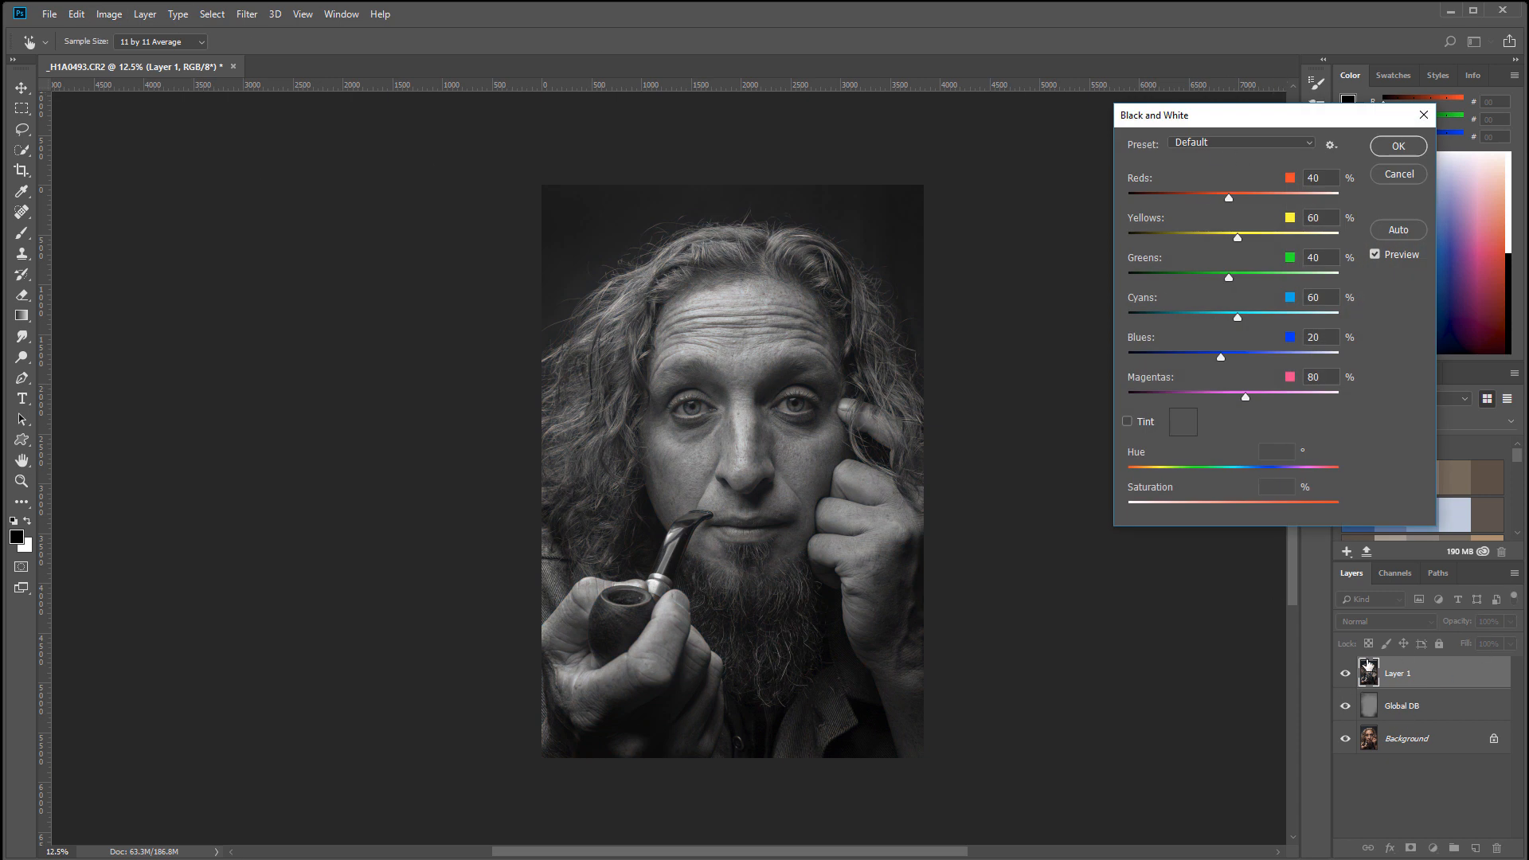
drag(1240, 194, 1245, 239)
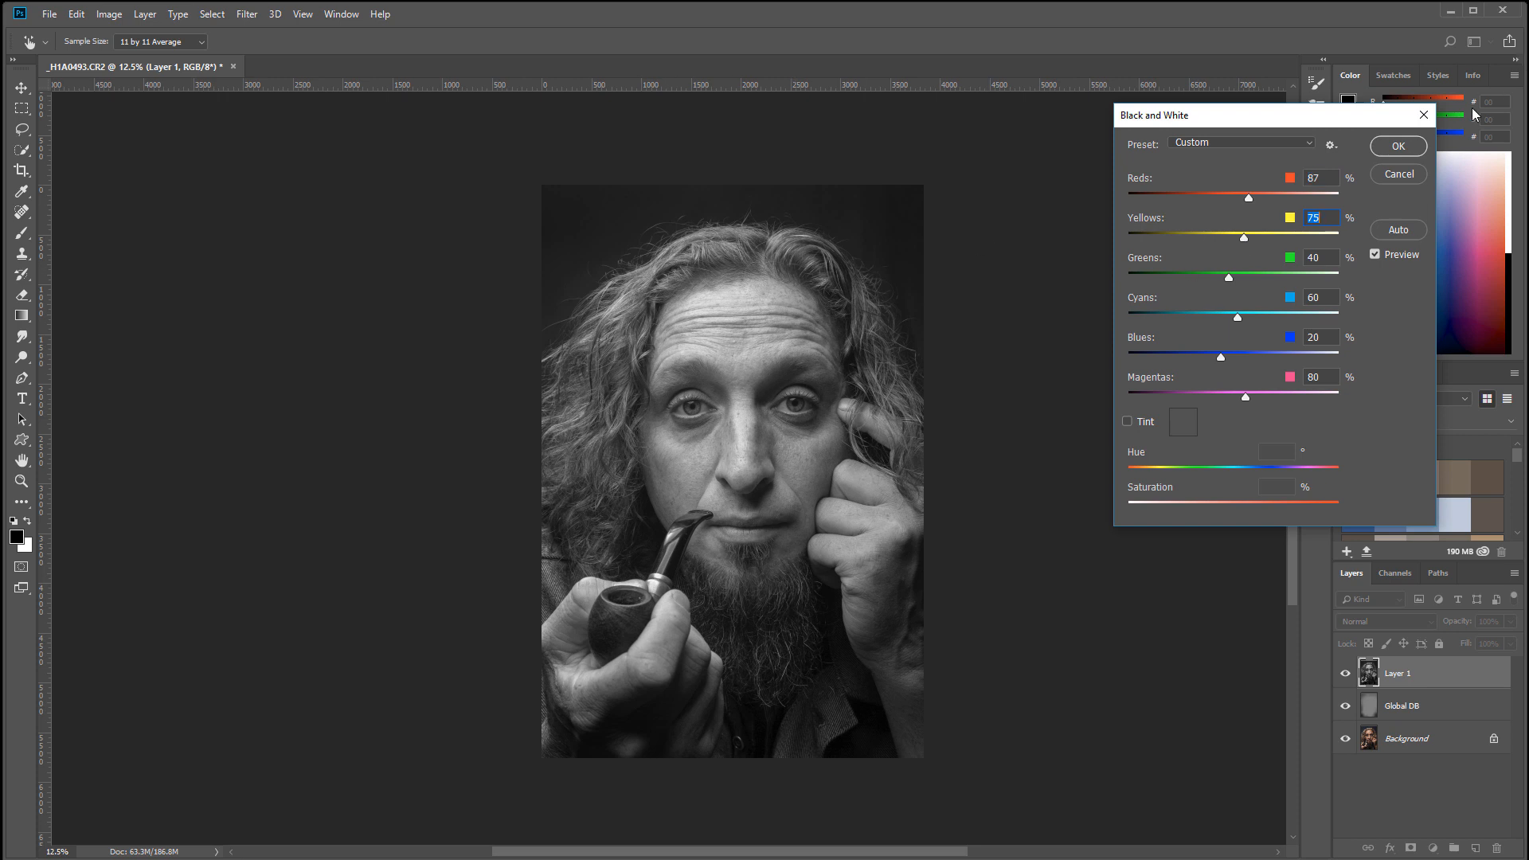
click(1399, 147)
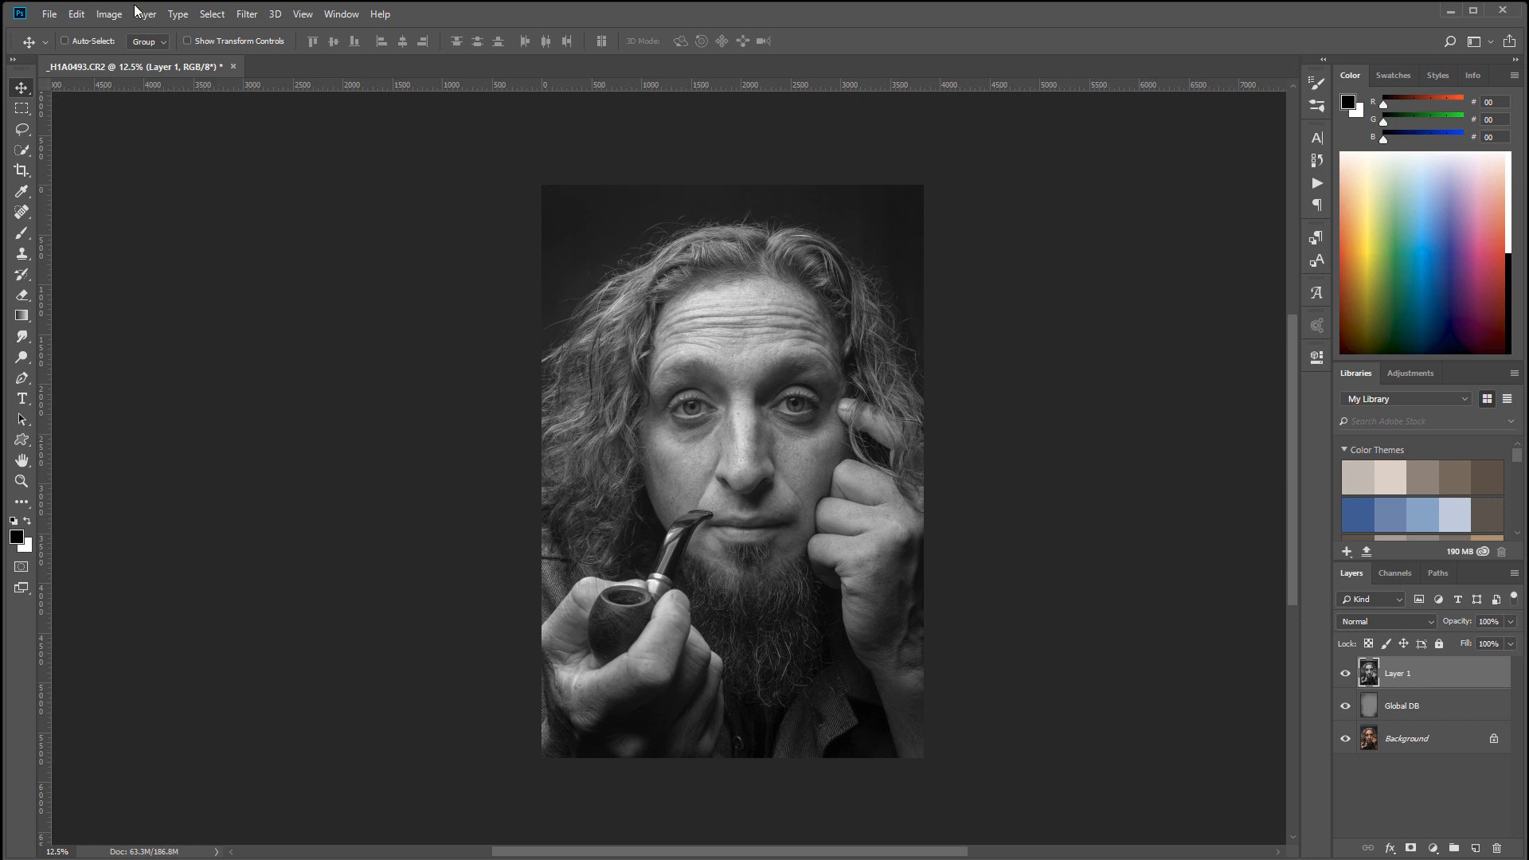
Start a Shadows/Highlights adjustment on Layer 1 and set both the Shadows and Highlights amounts to 100%.
click(103, 17)
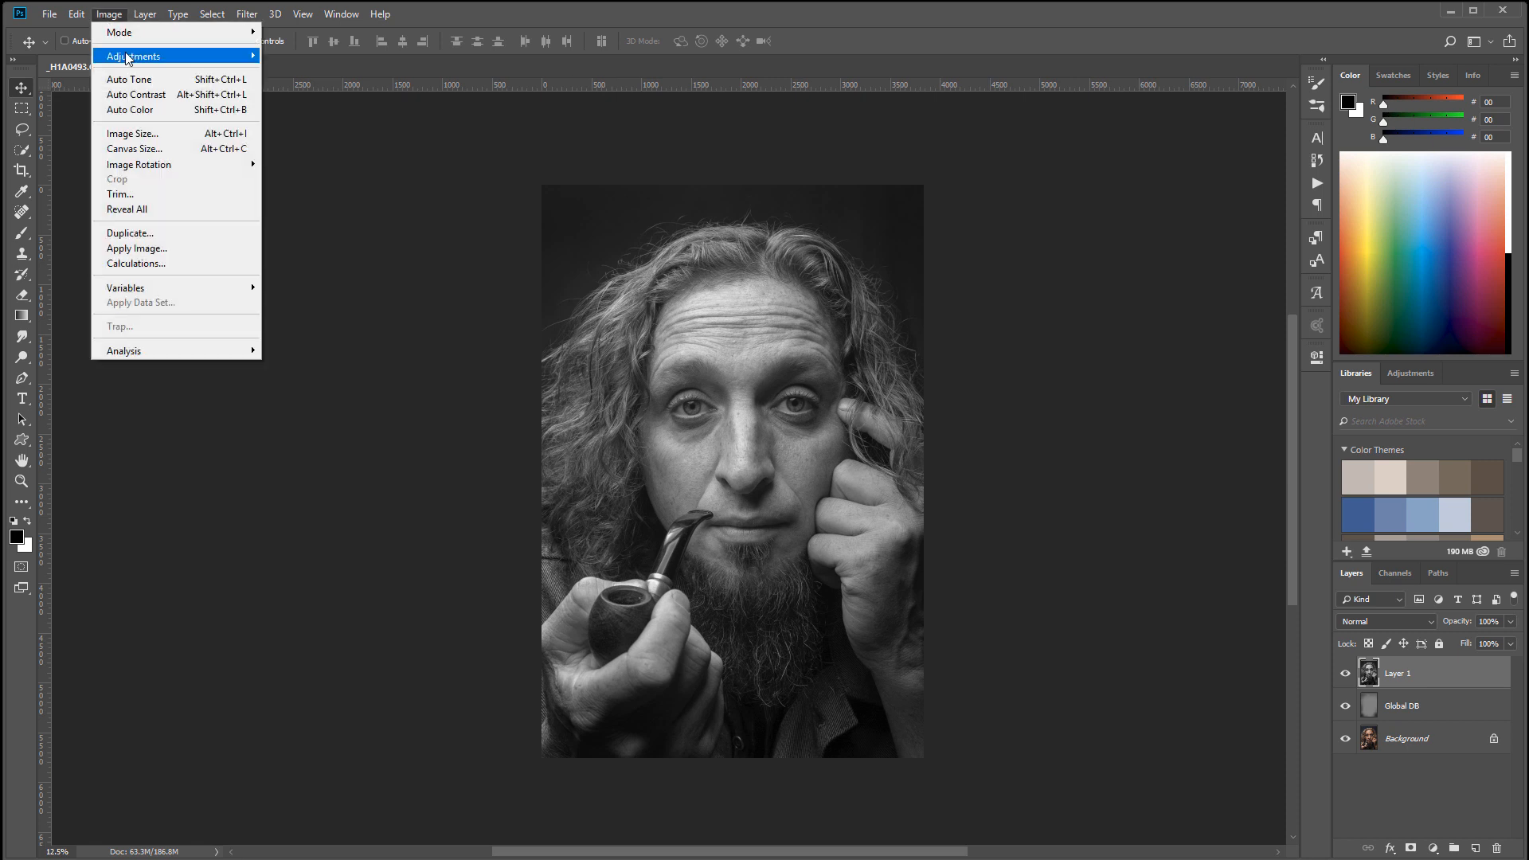
mouse_move(127, 57)
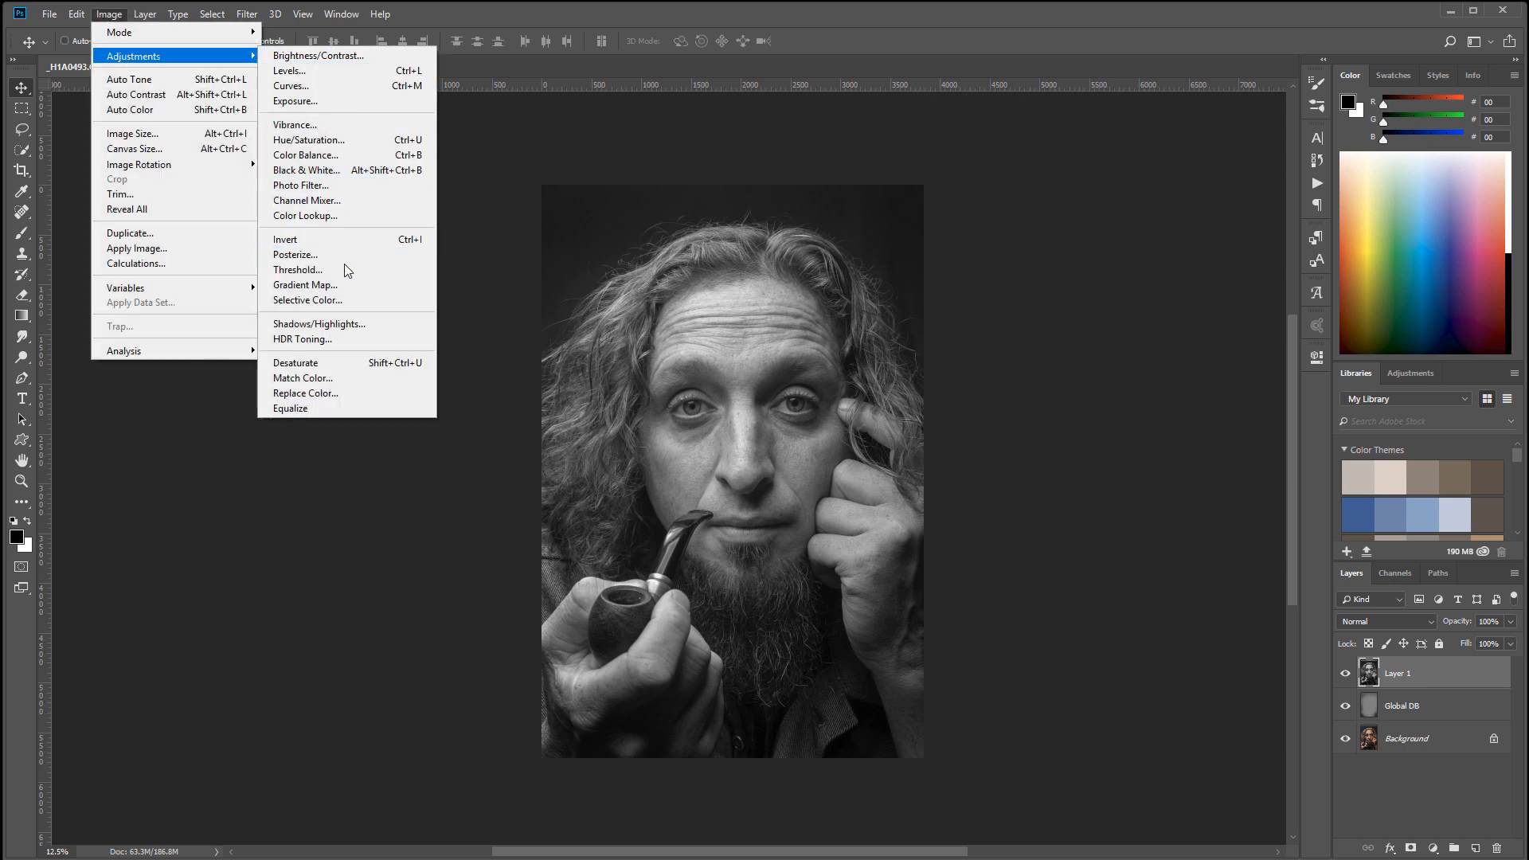
click(343, 324)
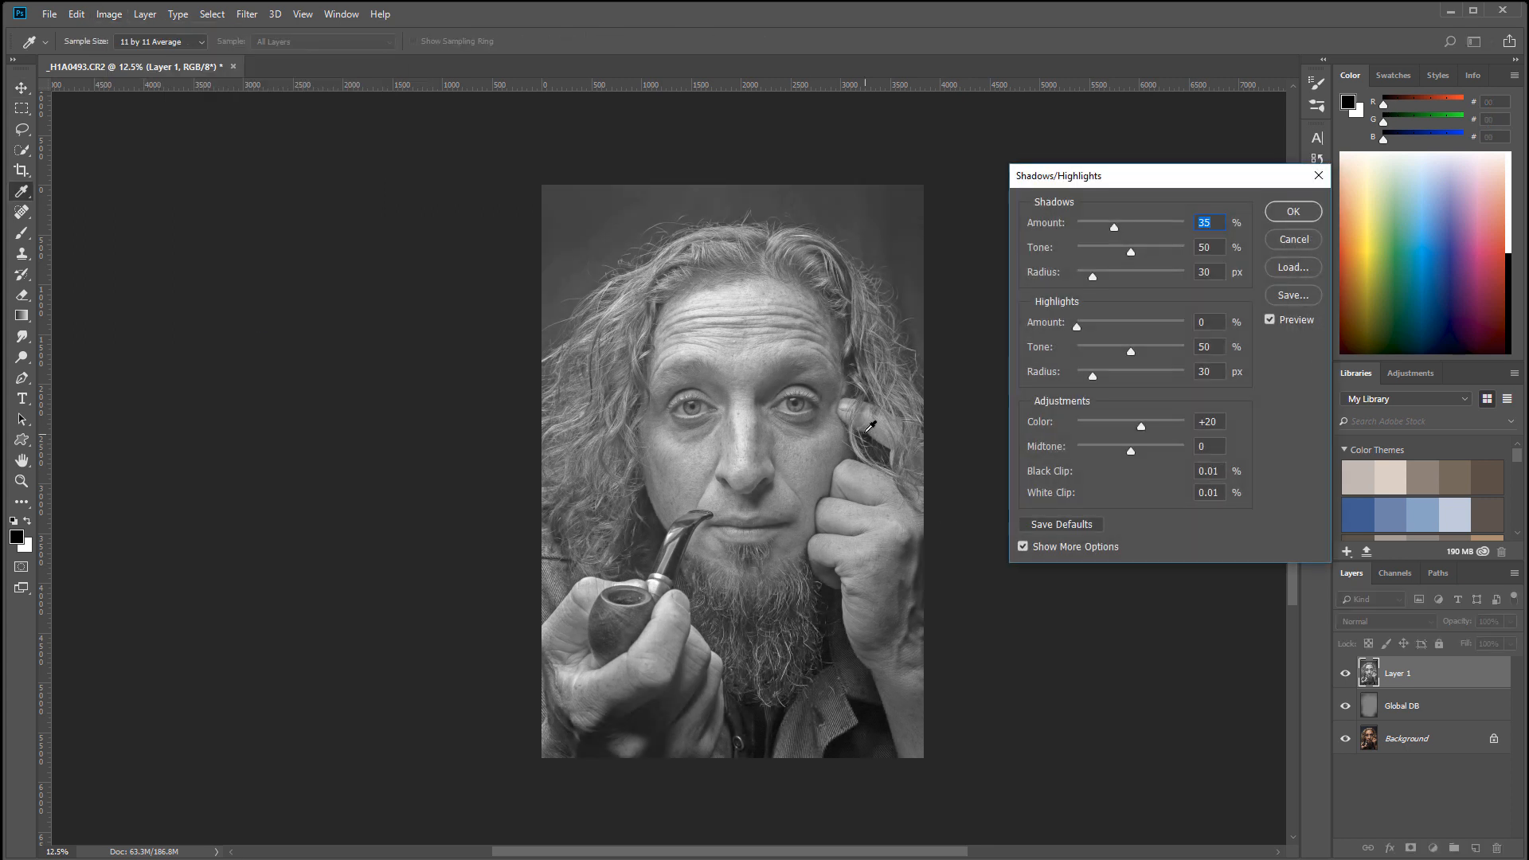
drag(1111, 186, 1066, 174)
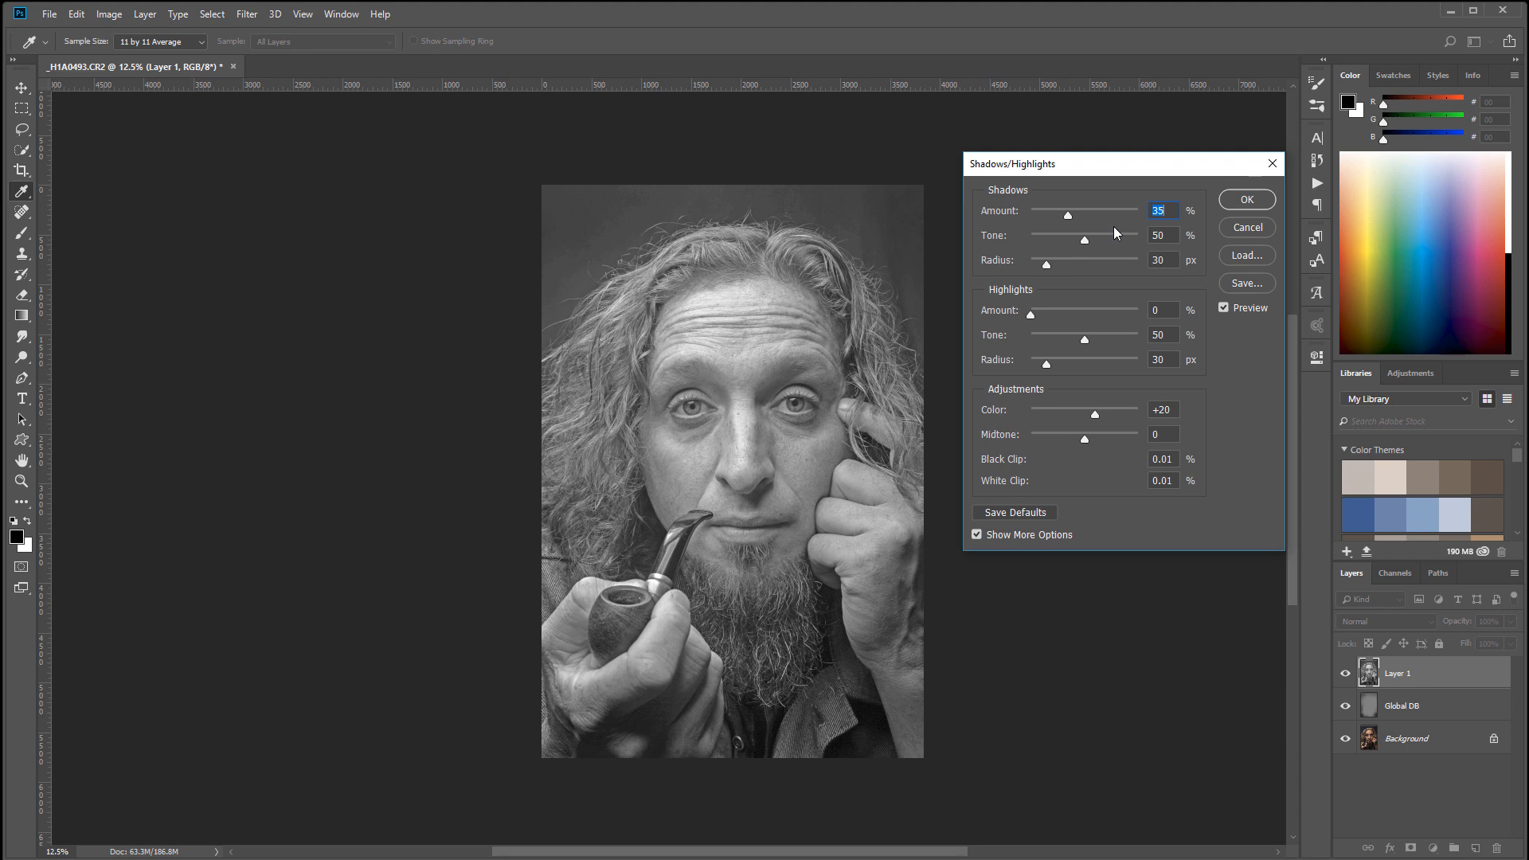
drag(1101, 216, 1170, 215)
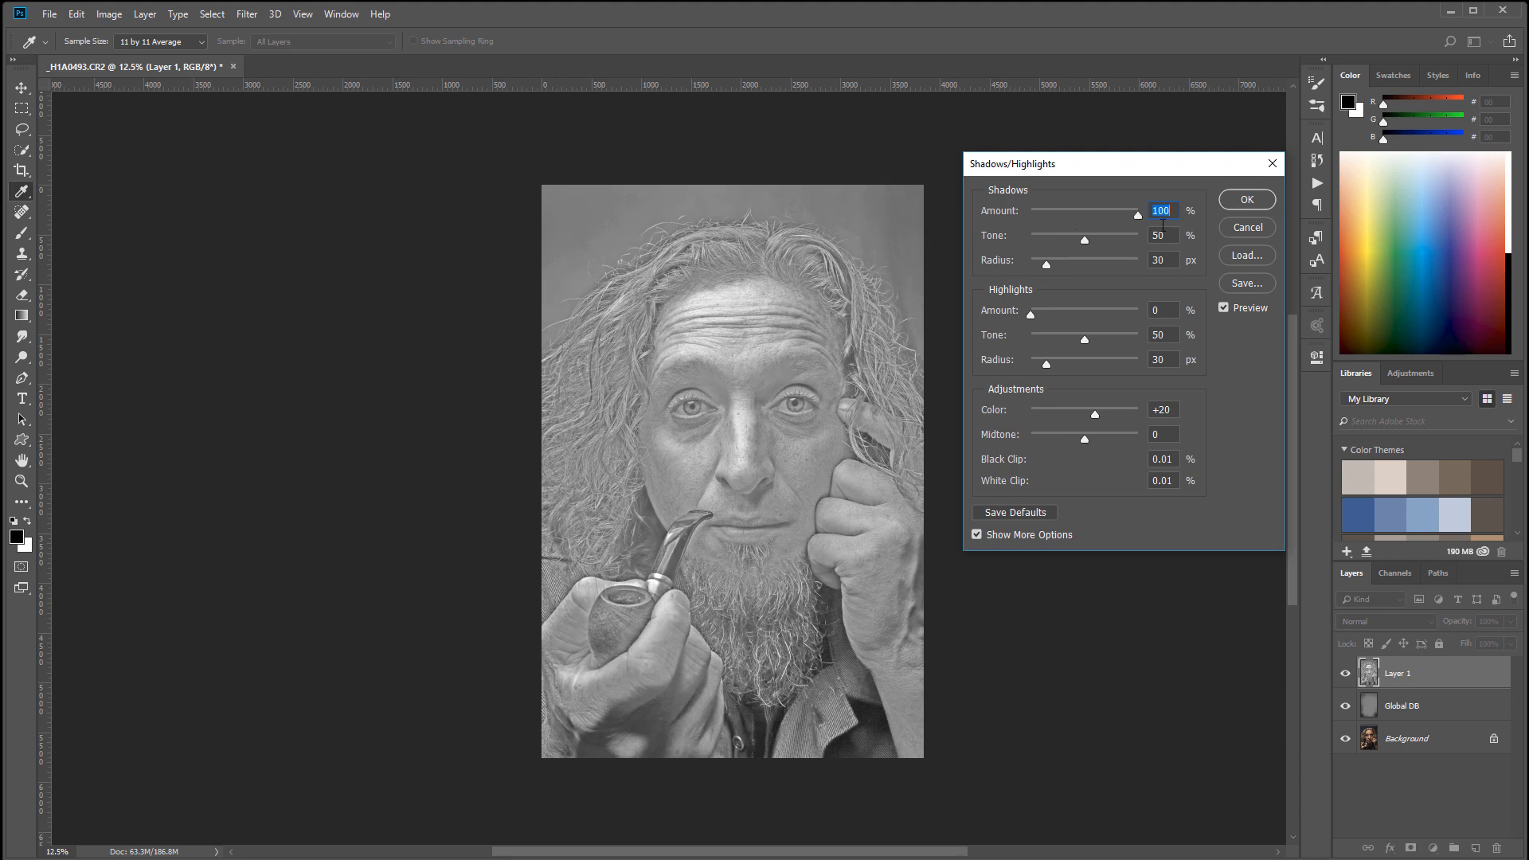
drag(1037, 312, 1249, 315)
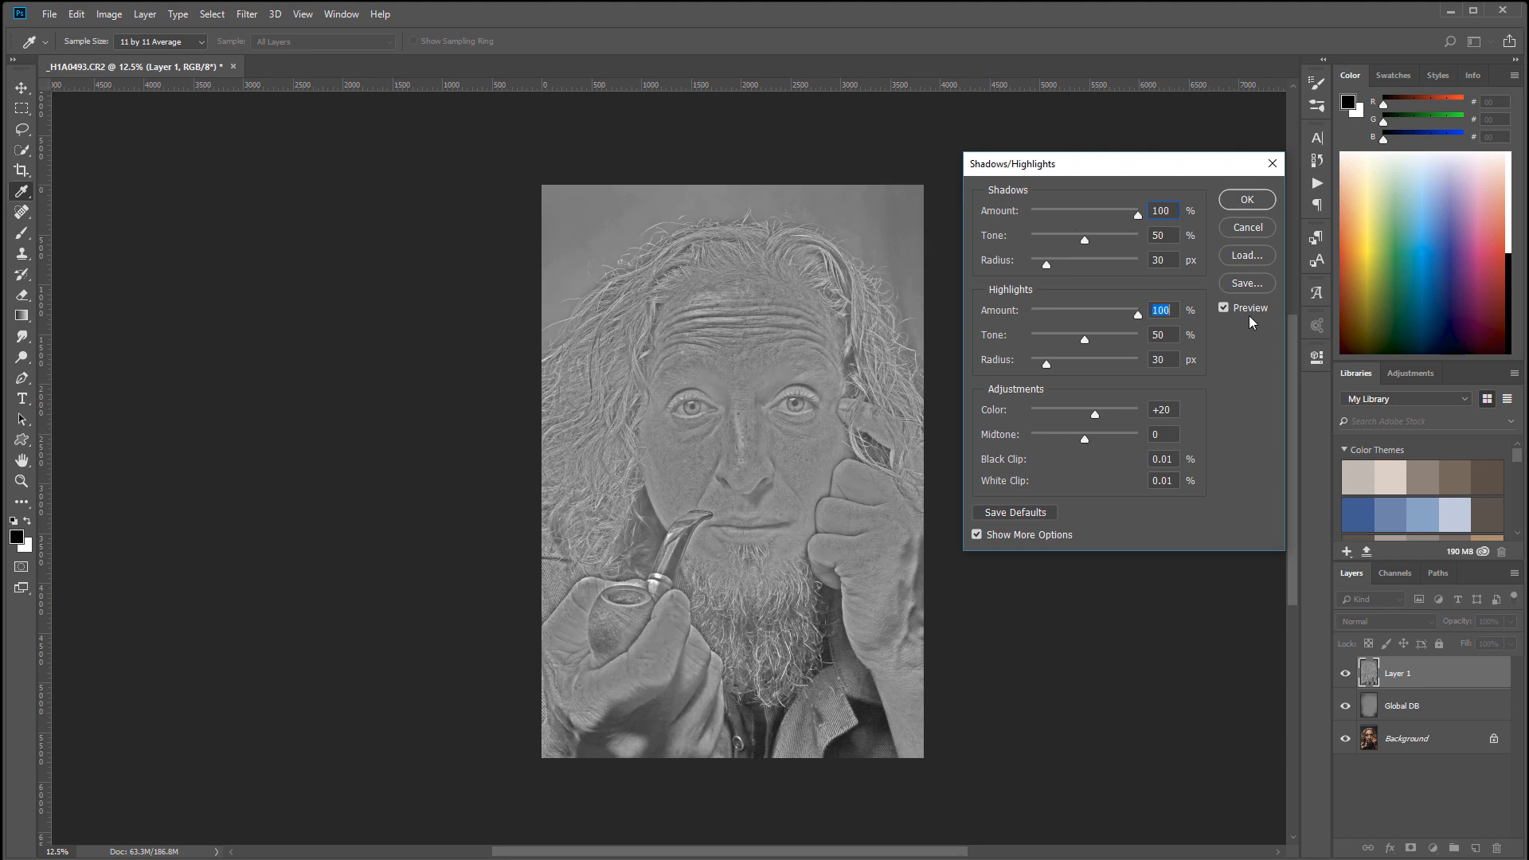
Set both Shadows/Highlights radii to 11 px and the Shadows tone to 38%, lower the Highlights tone slightly and apply the adjustment.
drag(1172, 253, 1091, 252)
text(1111)
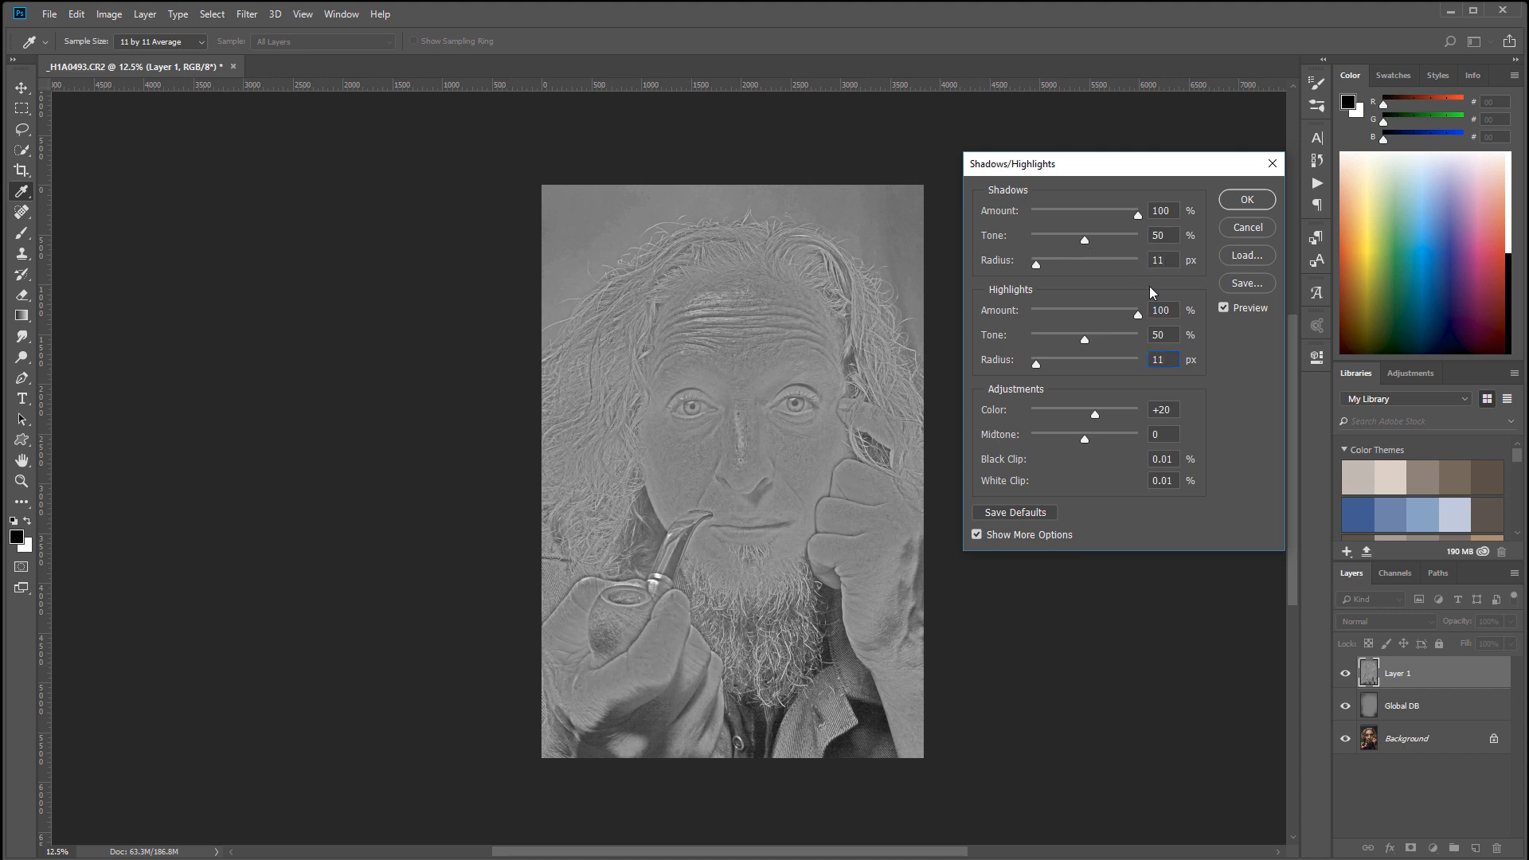
drag(1083, 237, 1072, 233)
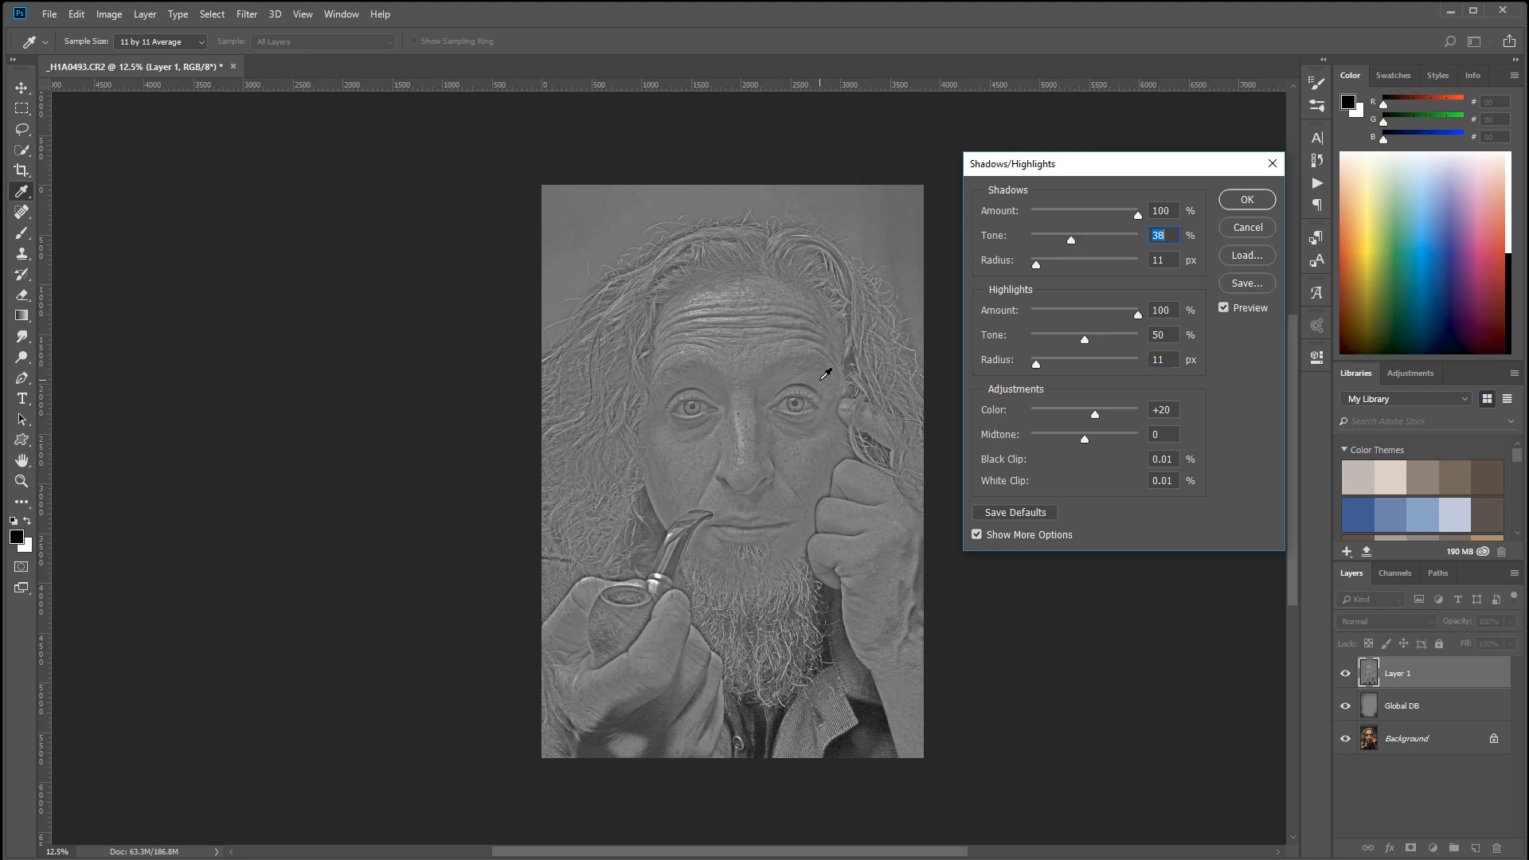
drag(1088, 339, 1080, 339)
click(1247, 199)
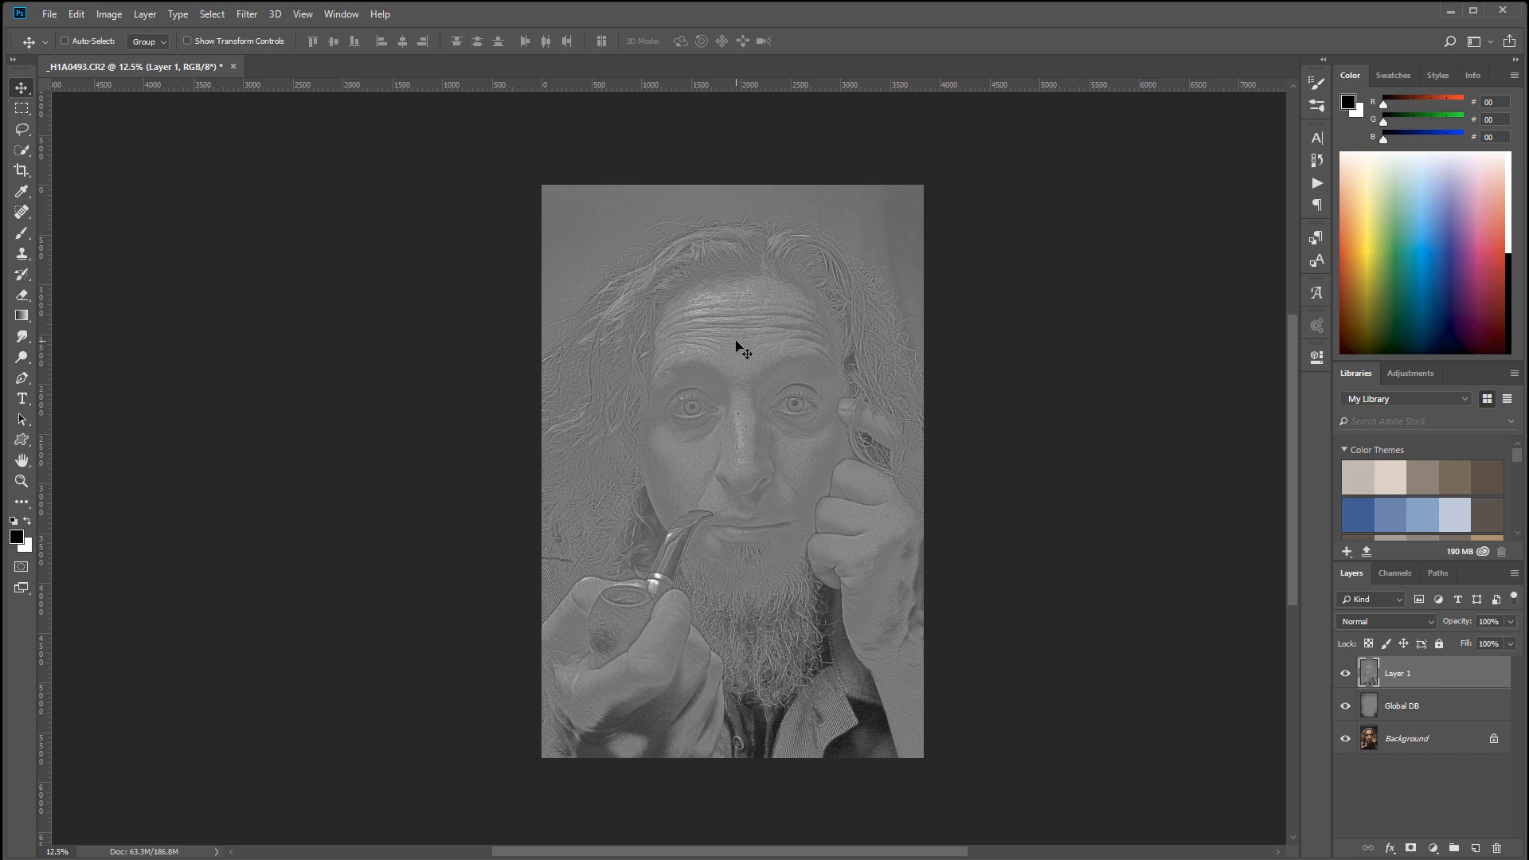
Try Soft Light blending on Layer 1, toggling the layer's visibility to compare the facial detail, and return it to Normal.
scroll(734, 343, up, 5)
scroll(734, 342, up, 3)
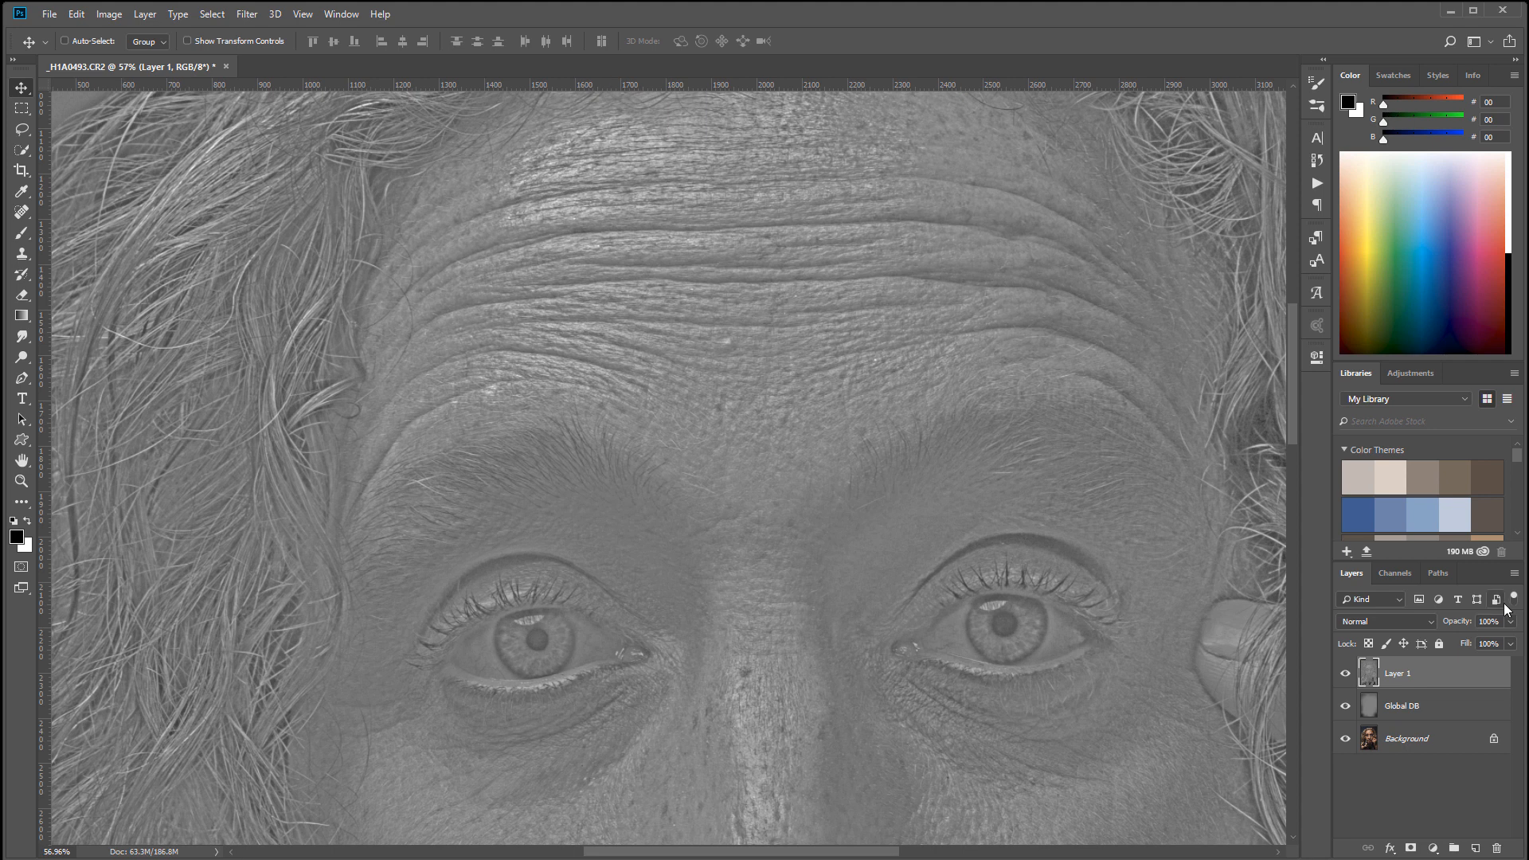
click(1419, 624)
click(1391, 428)
click(1345, 675)
click(1345, 675)
click(1346, 675)
click(1346, 675)
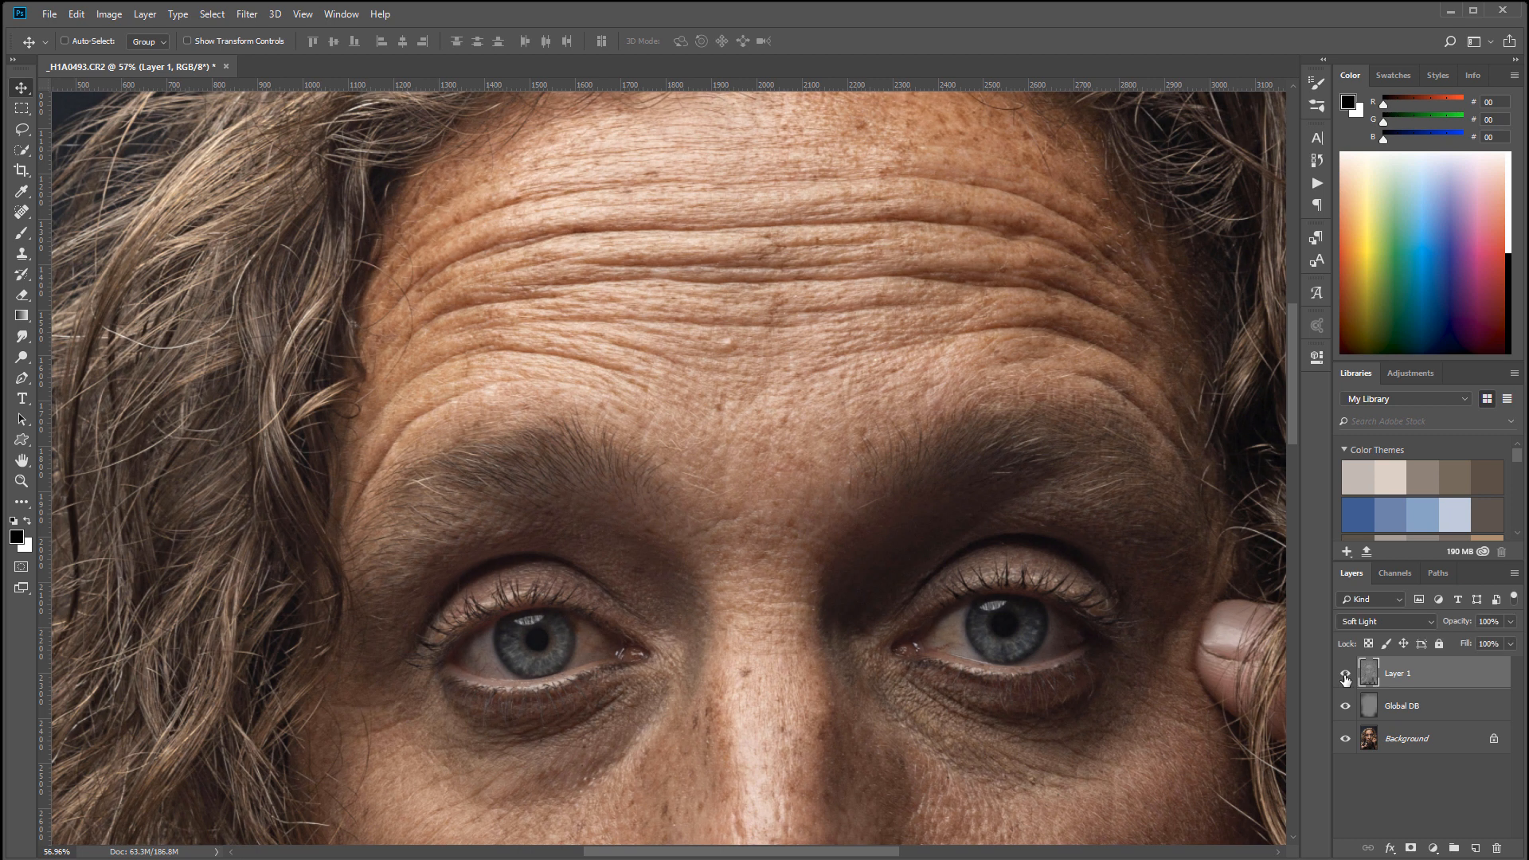
click(1378, 624)
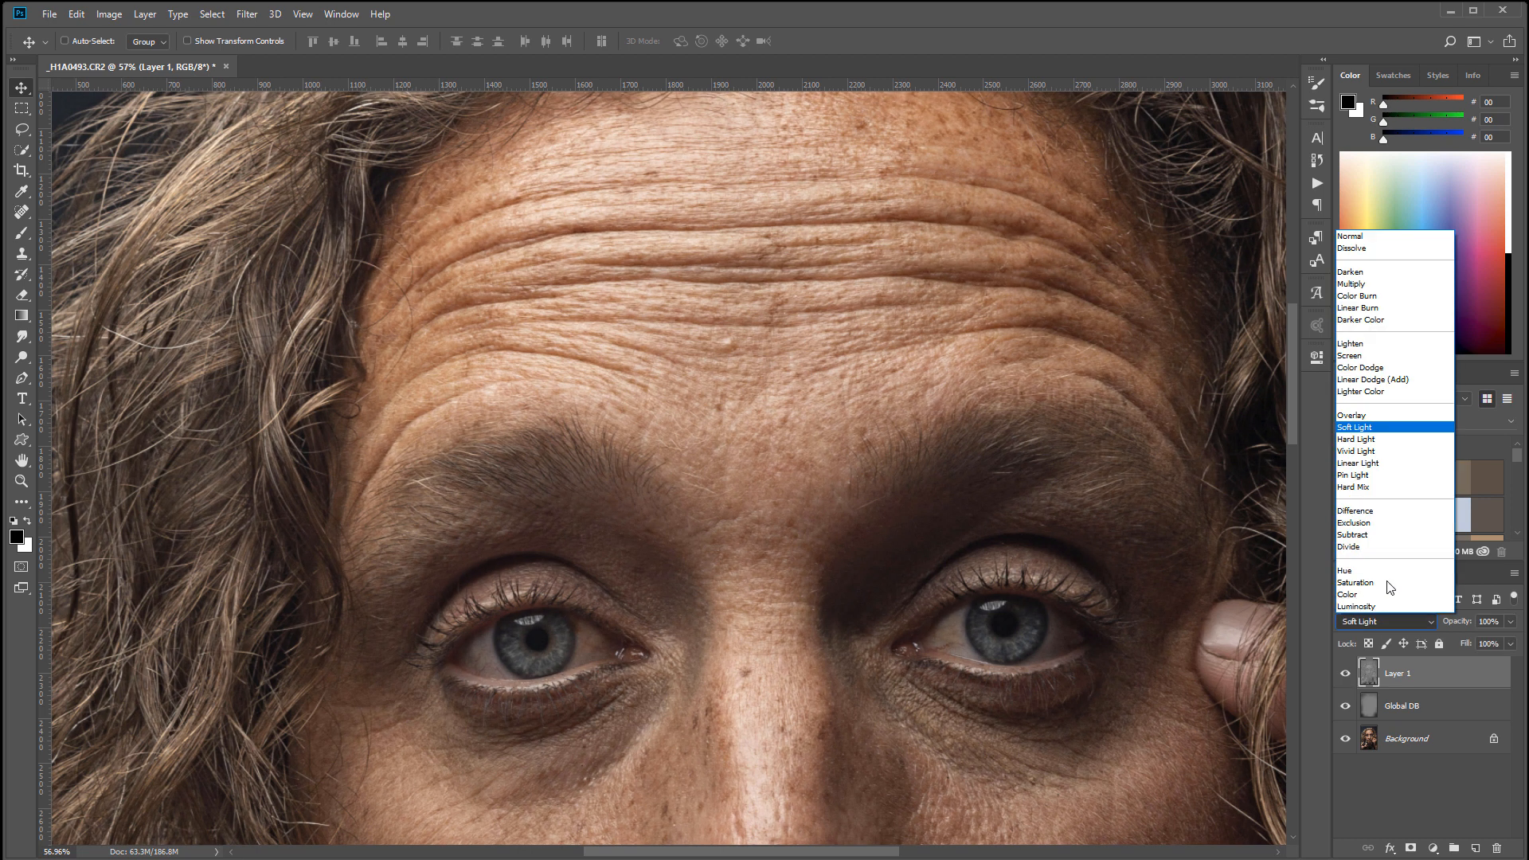
click(1388, 237)
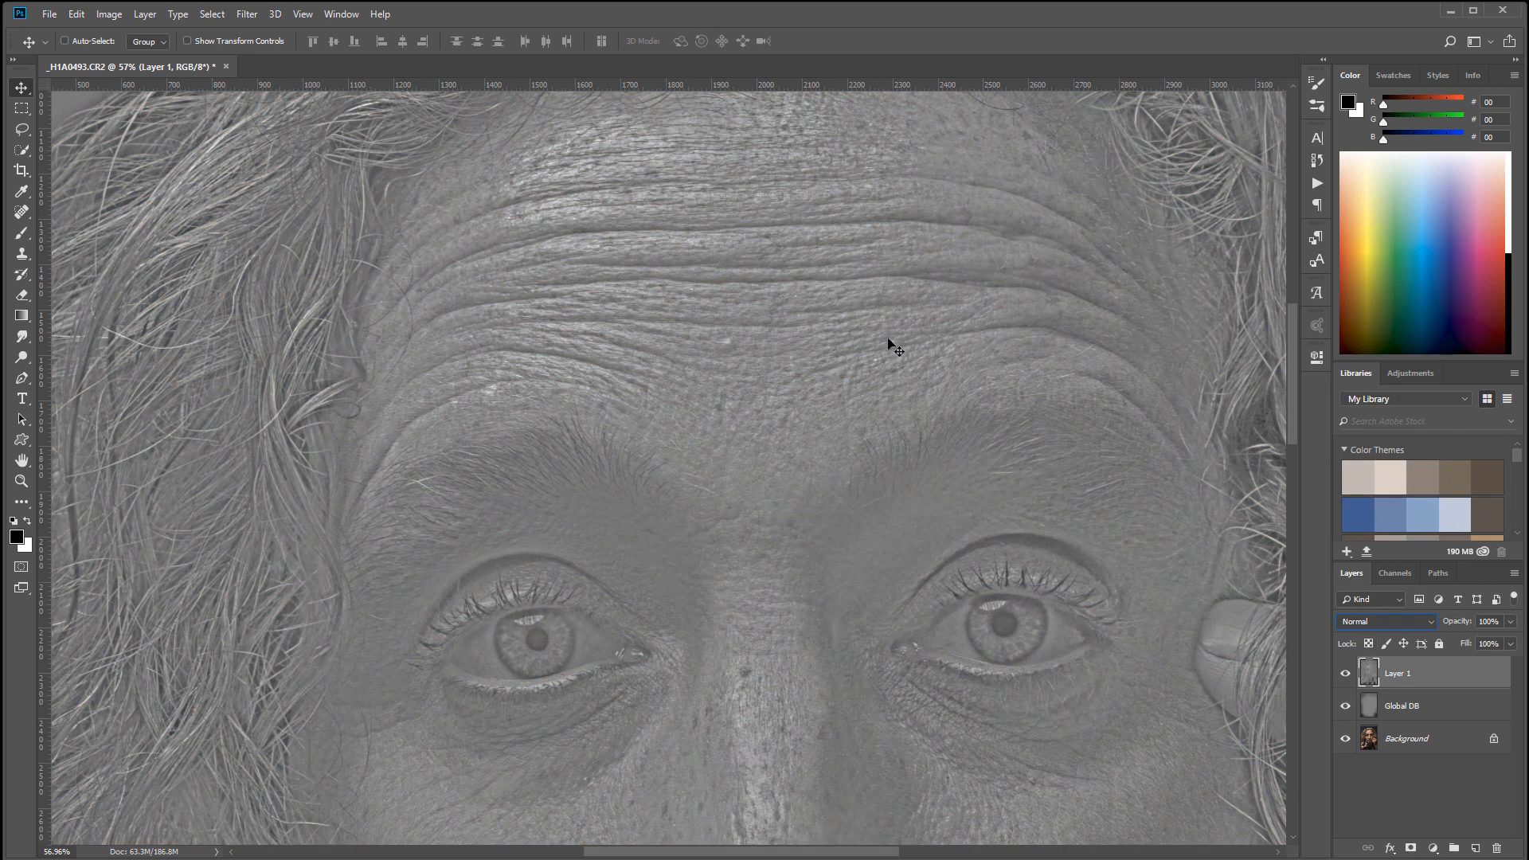
Sharpen Layer 1 with Unsharp Mask, using a reduced amount, a radius of 1.8 pixels and a threshold of 0 levels.
click(247, 13)
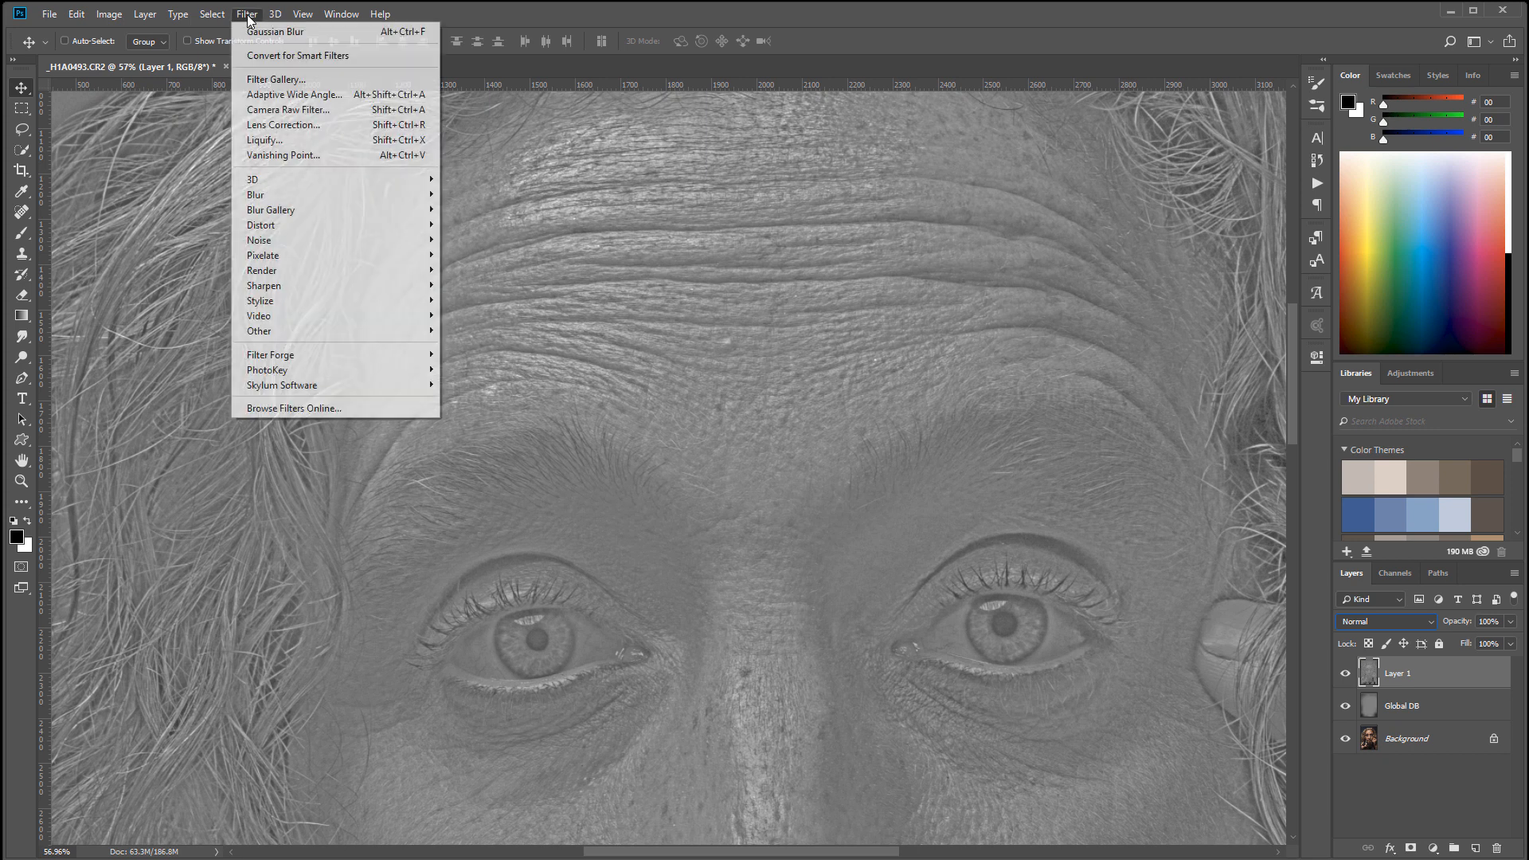
mouse_move(333, 287)
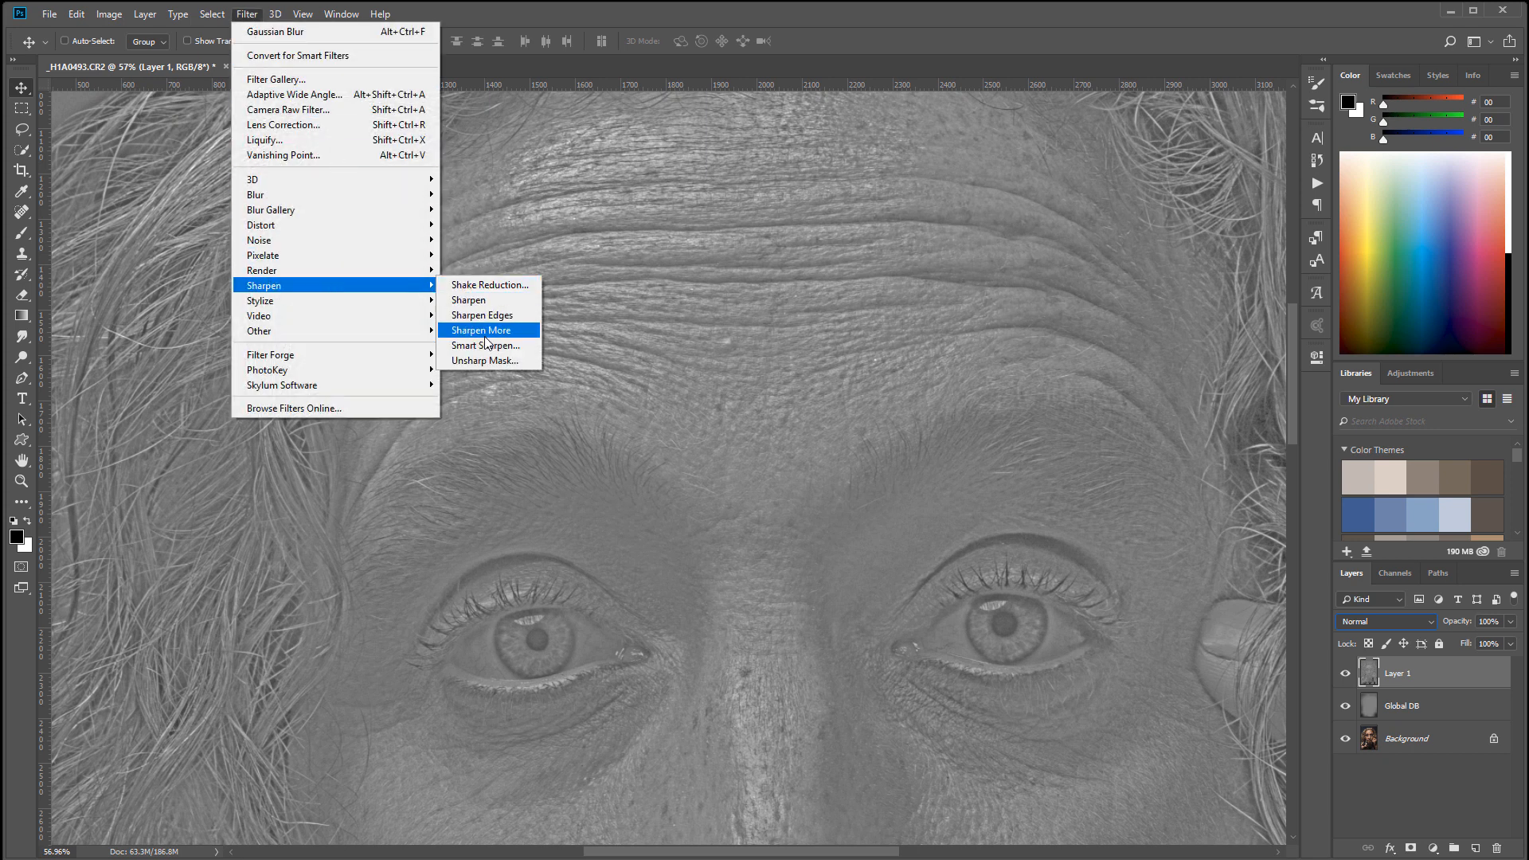
click(485, 360)
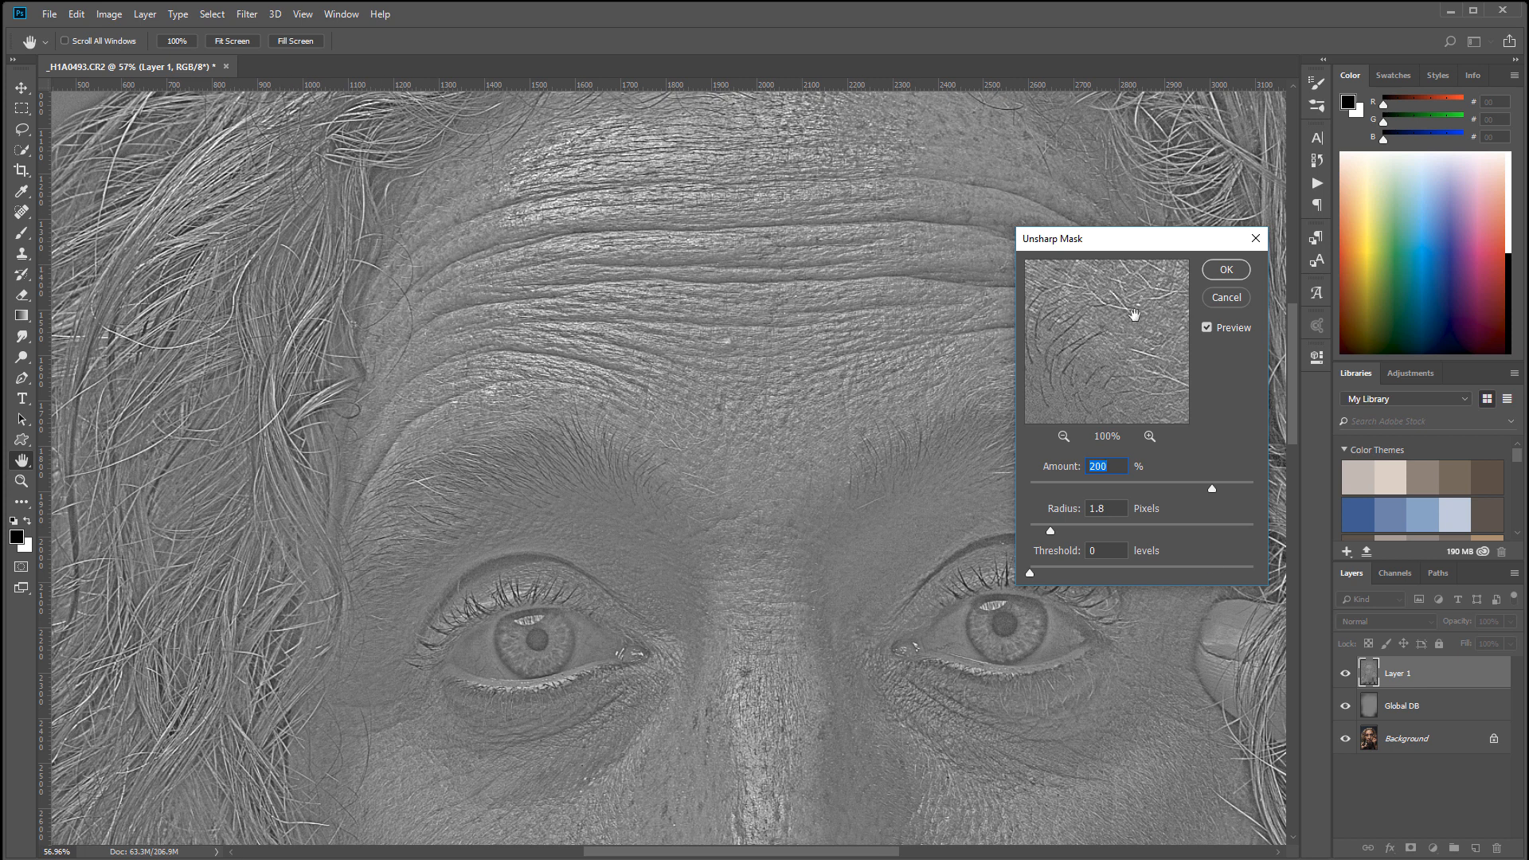
drag(1190, 486, 1123, 482)
click(1157, 485)
click(1226, 270)
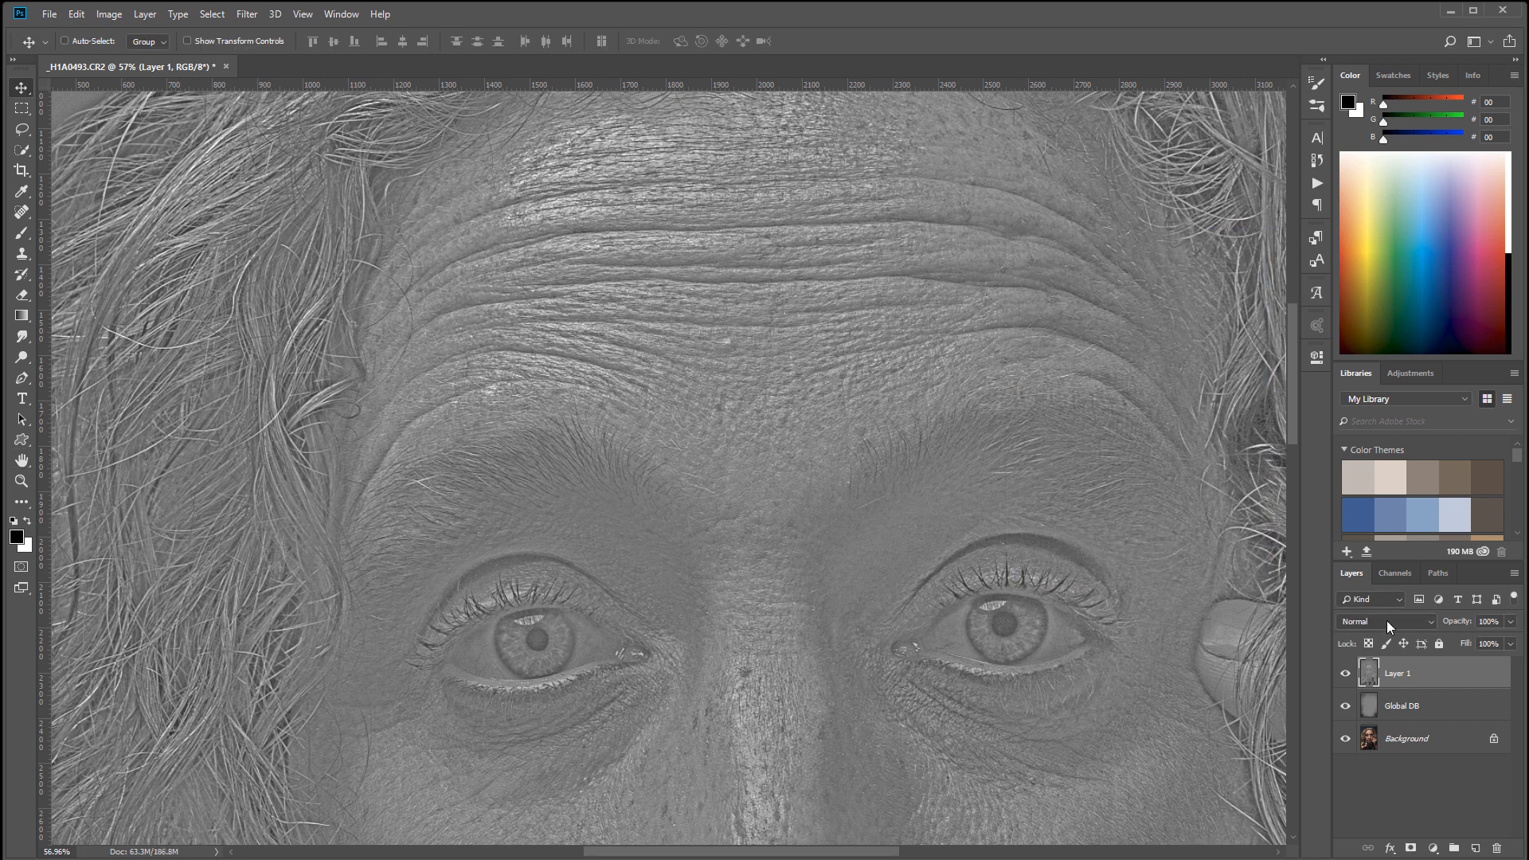
Set the sharpened Layer 1's blend mode to Soft Light and toggle its visibility to compare the effect.
click(1387, 620)
click(1403, 428)
click(1346, 675)
click(1346, 676)
click(1345, 675)
click(1346, 675)
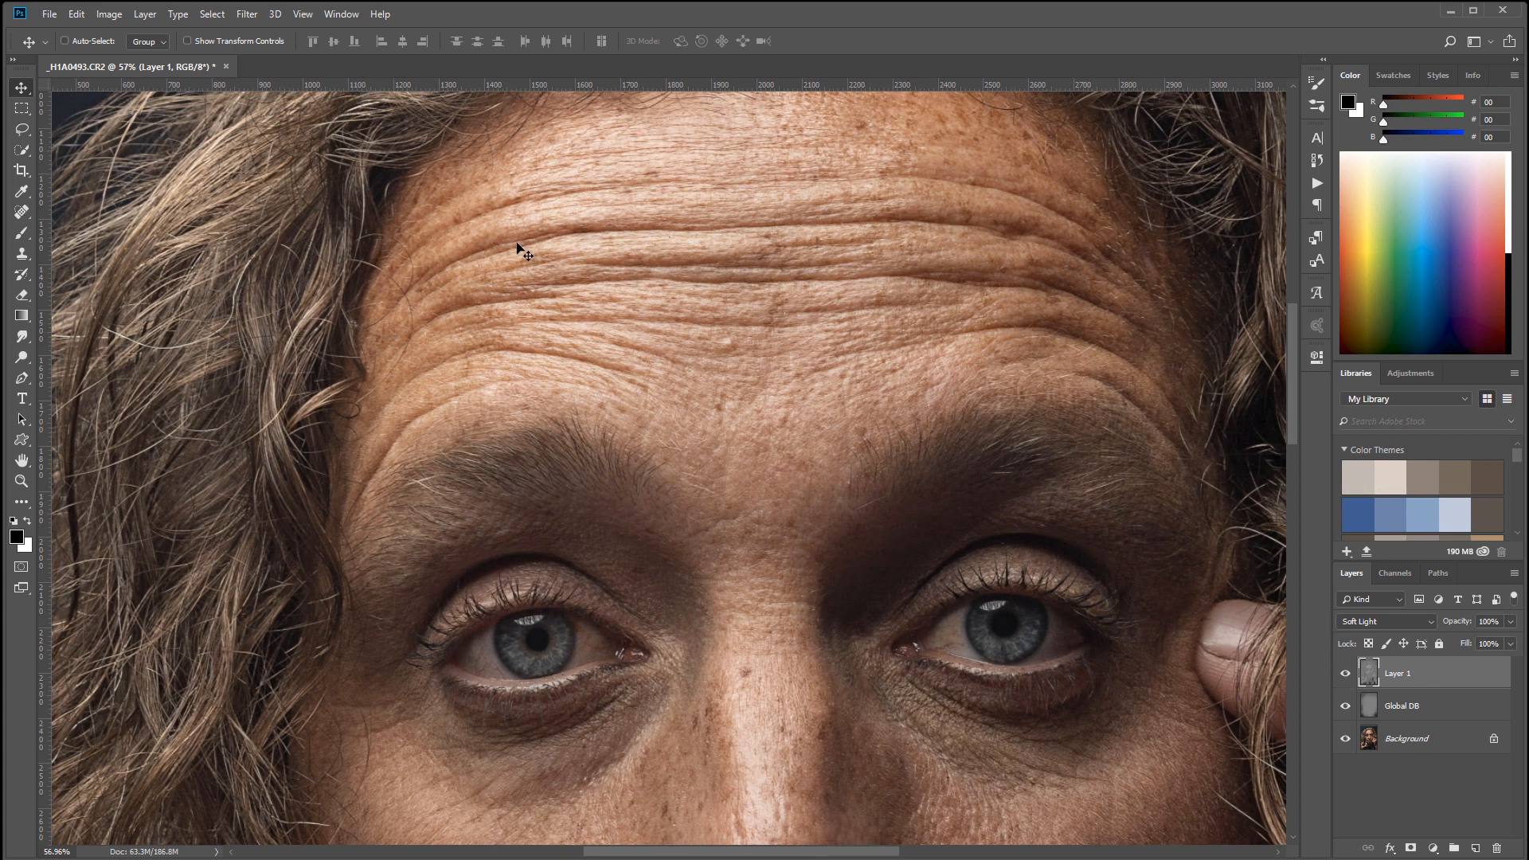
Reduce Layer 1's opacity to 79% and check the effect across the whole portrait.
scroll(818, 418, down, 3)
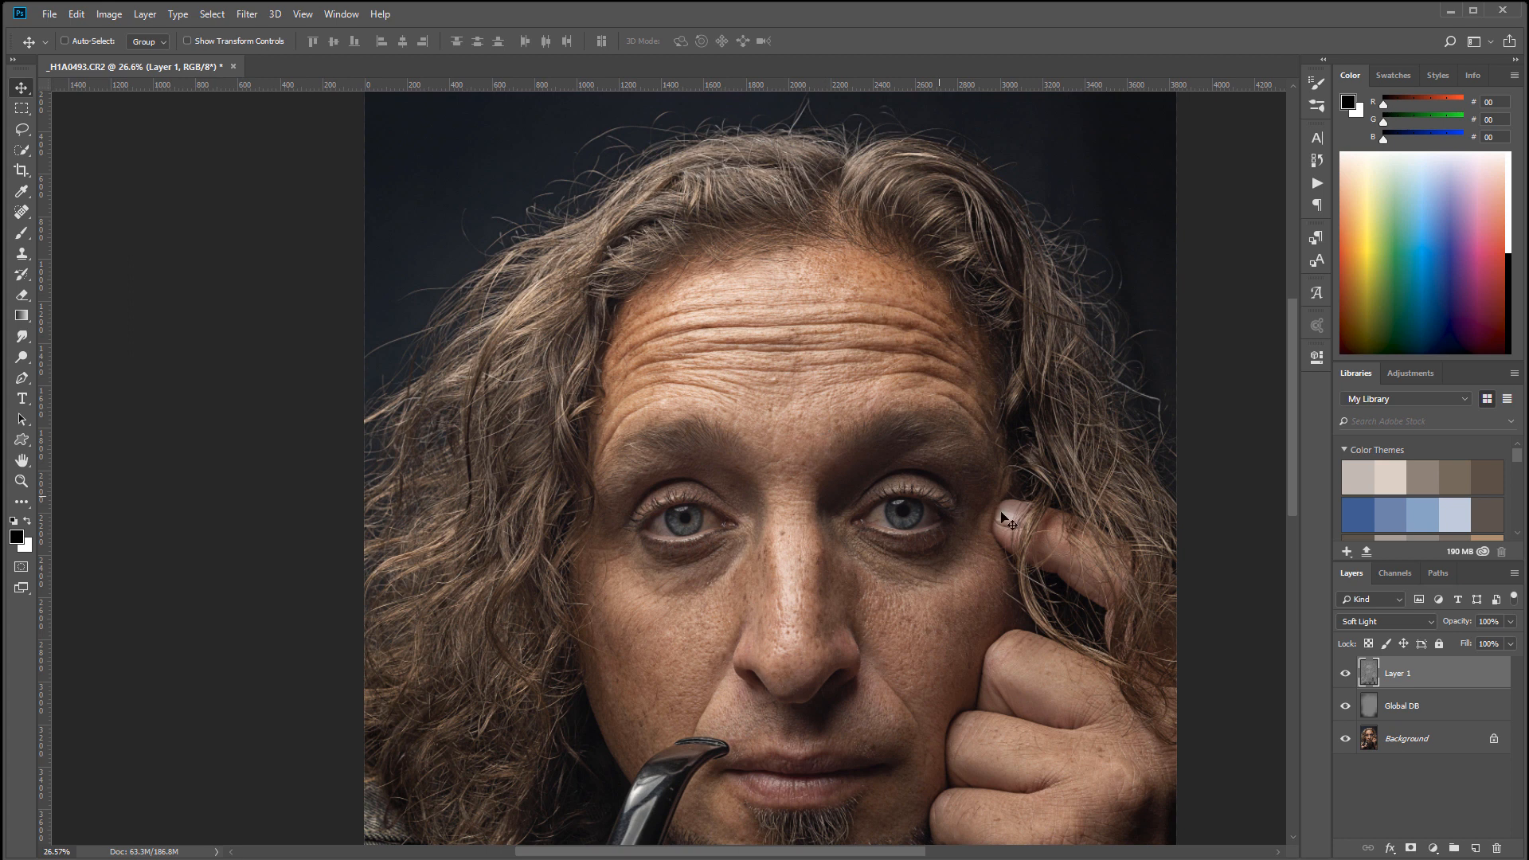
click(1512, 621)
drag(1488, 637, 1431, 637)
drag(1497, 641, 1493, 642)
scroll(851, 519, down, 2)
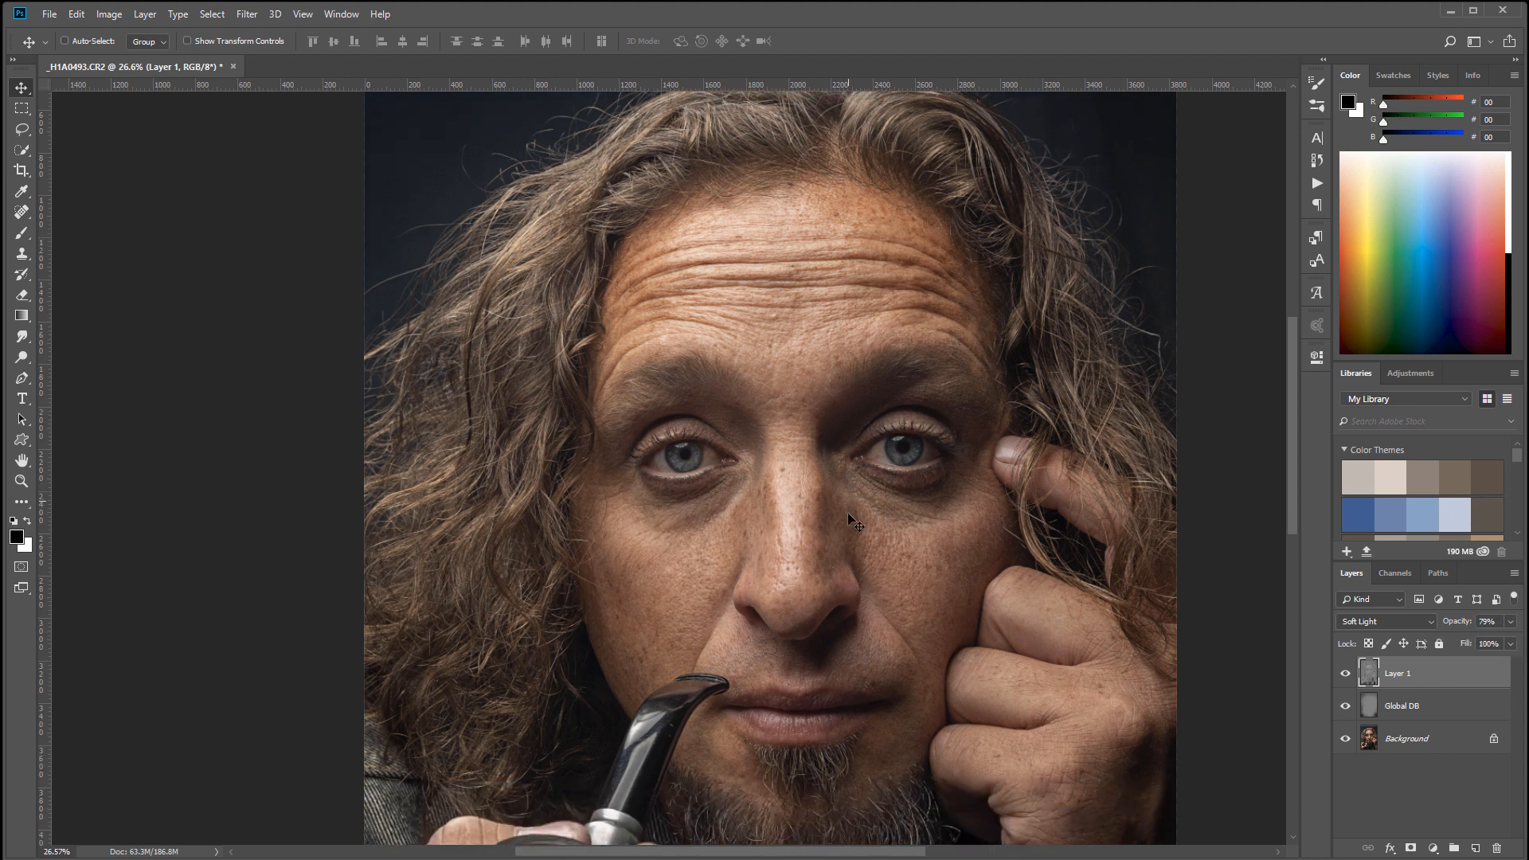
scroll(849, 516, down, 3)
scroll(961, 607, down, 2)
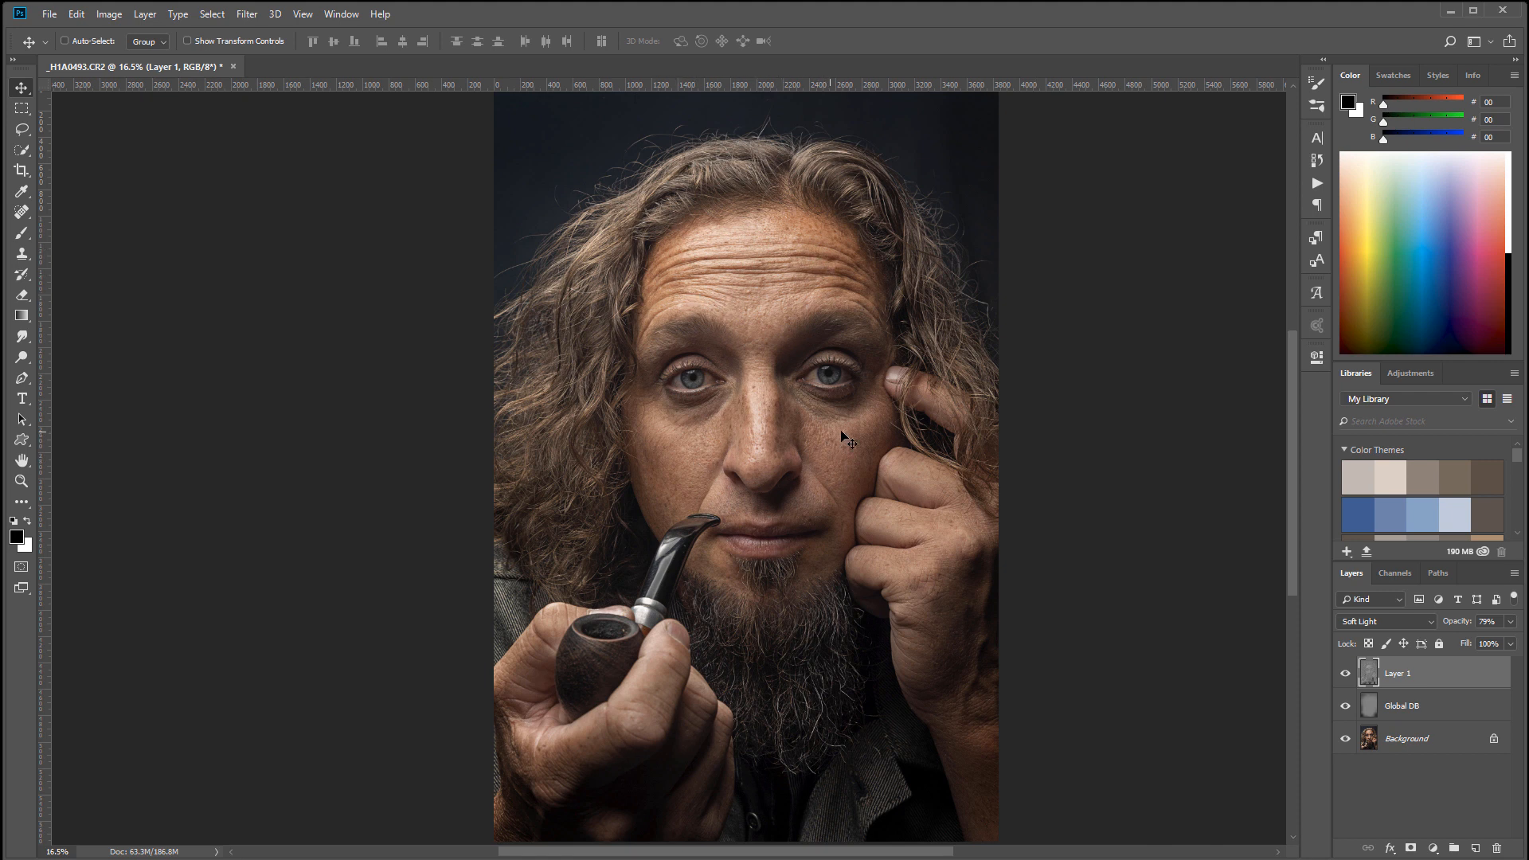
Add a new layer above Layer 1 and fill it with neutral gray.
click(1473, 847)
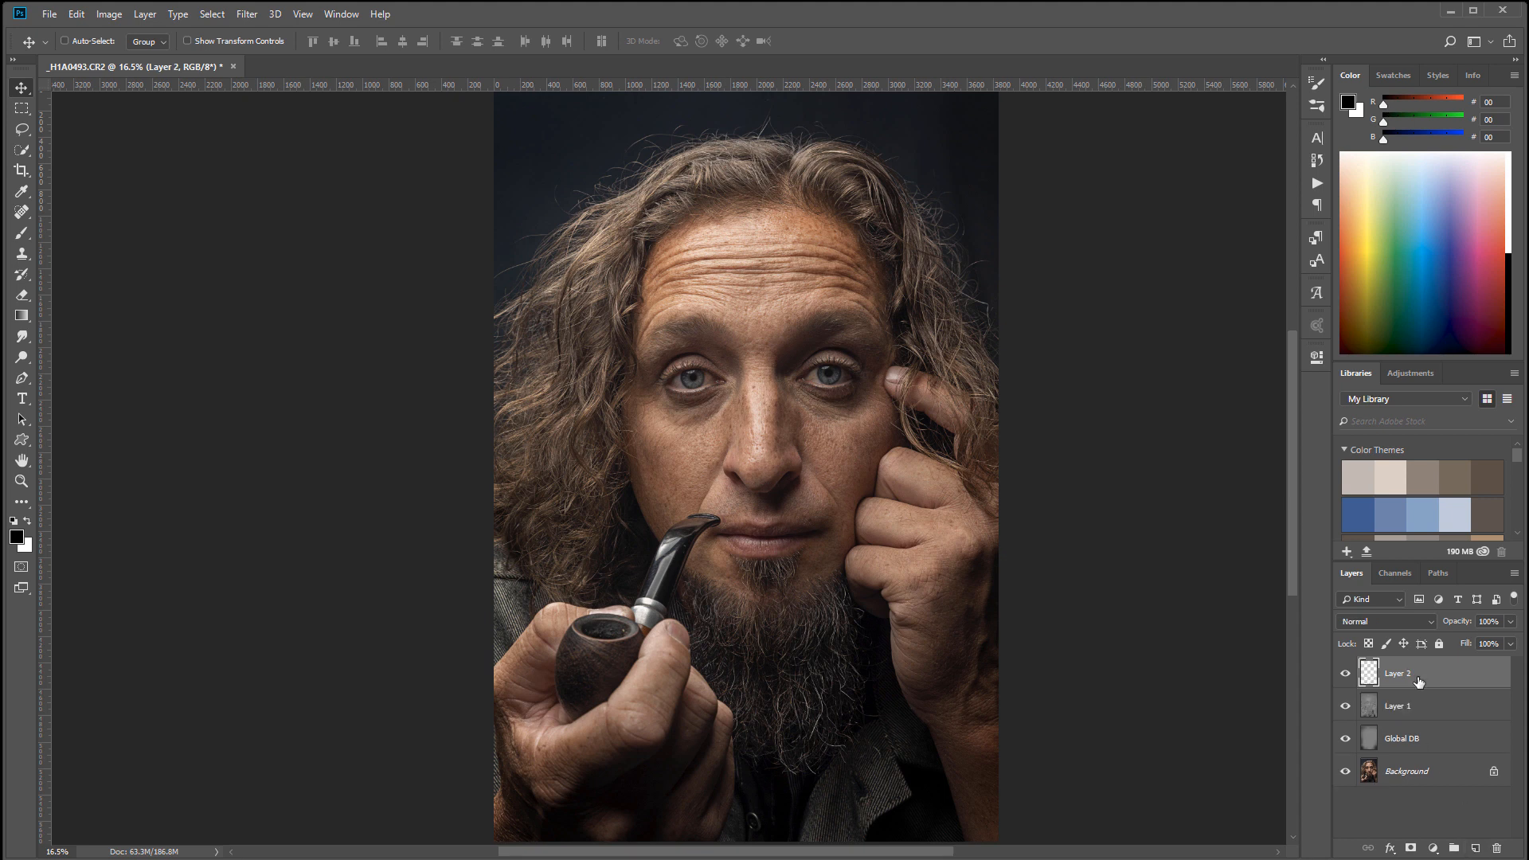
key(shift+F5)
key(Return)
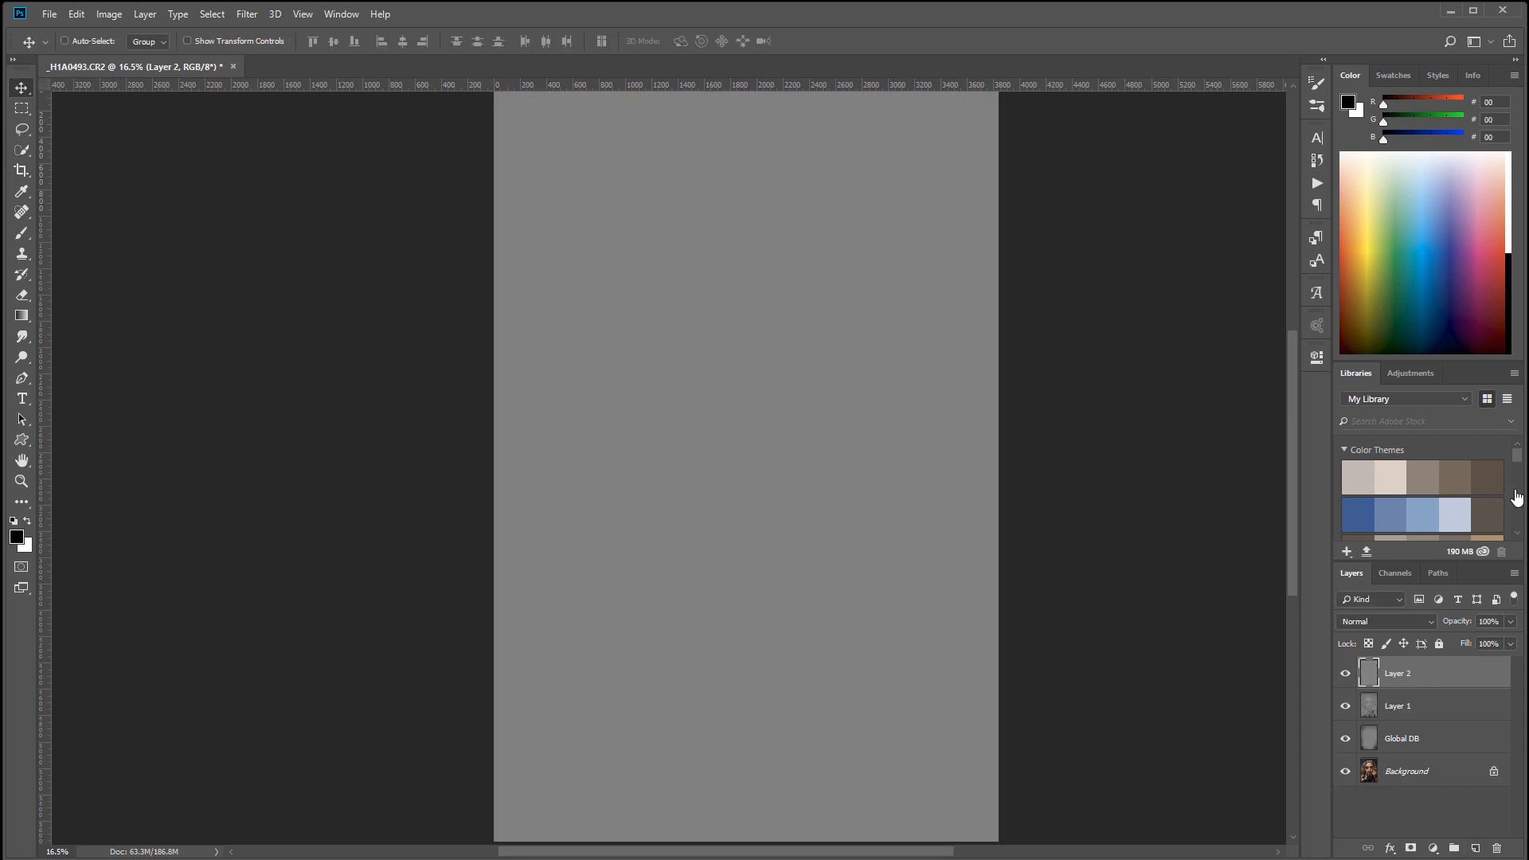
Rename Layer 1 as ADB and the gray layer as Face db, and set Face db's blend mode to Soft Light.
click(1403, 713)
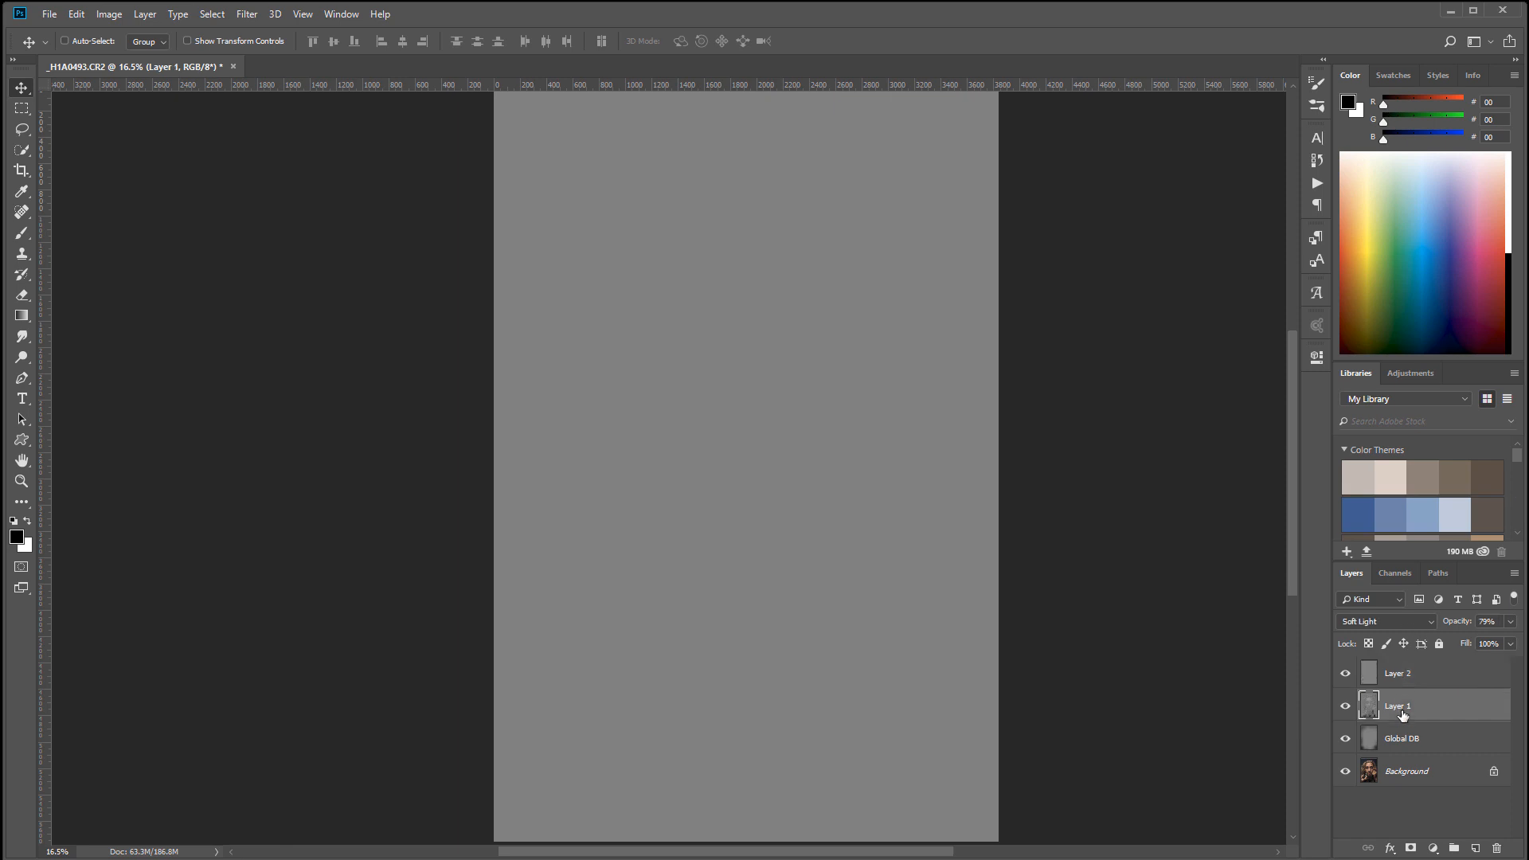
double_click(1403, 714)
text(ADB)
click(1396, 673)
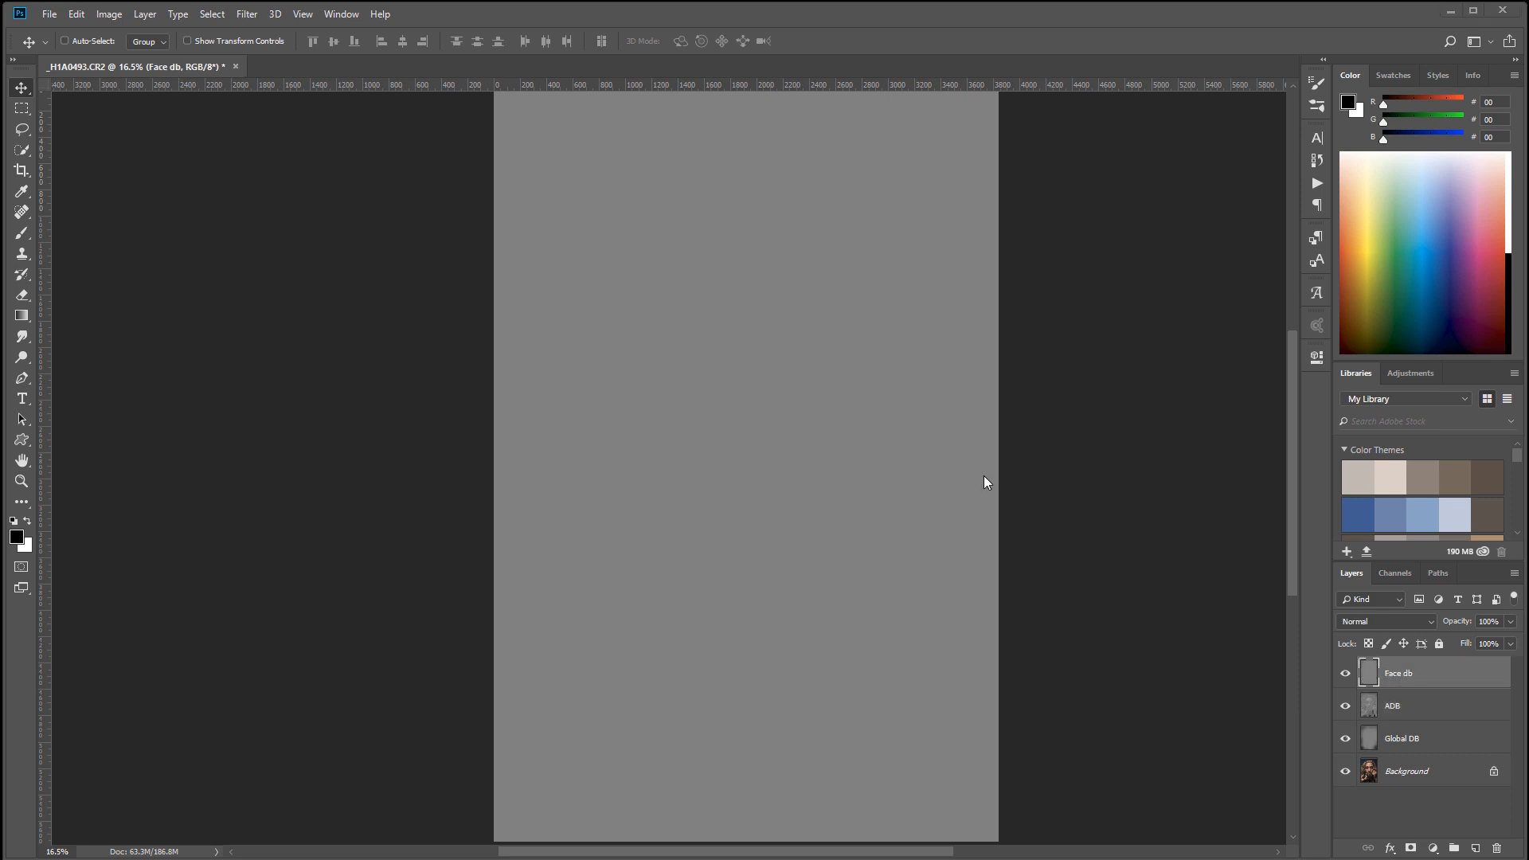
click(1425, 623)
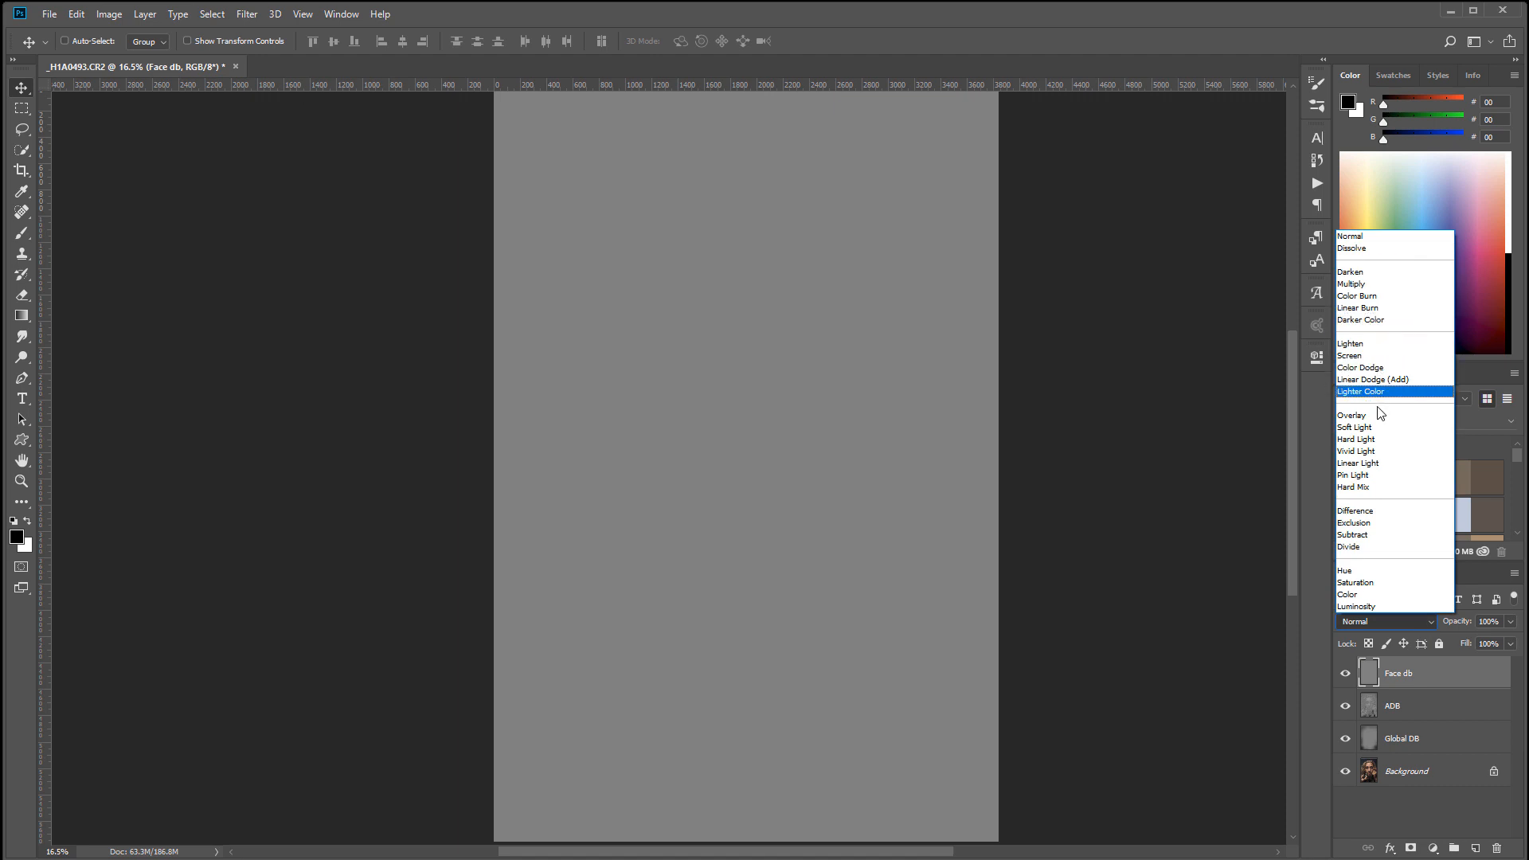
click(1380, 428)
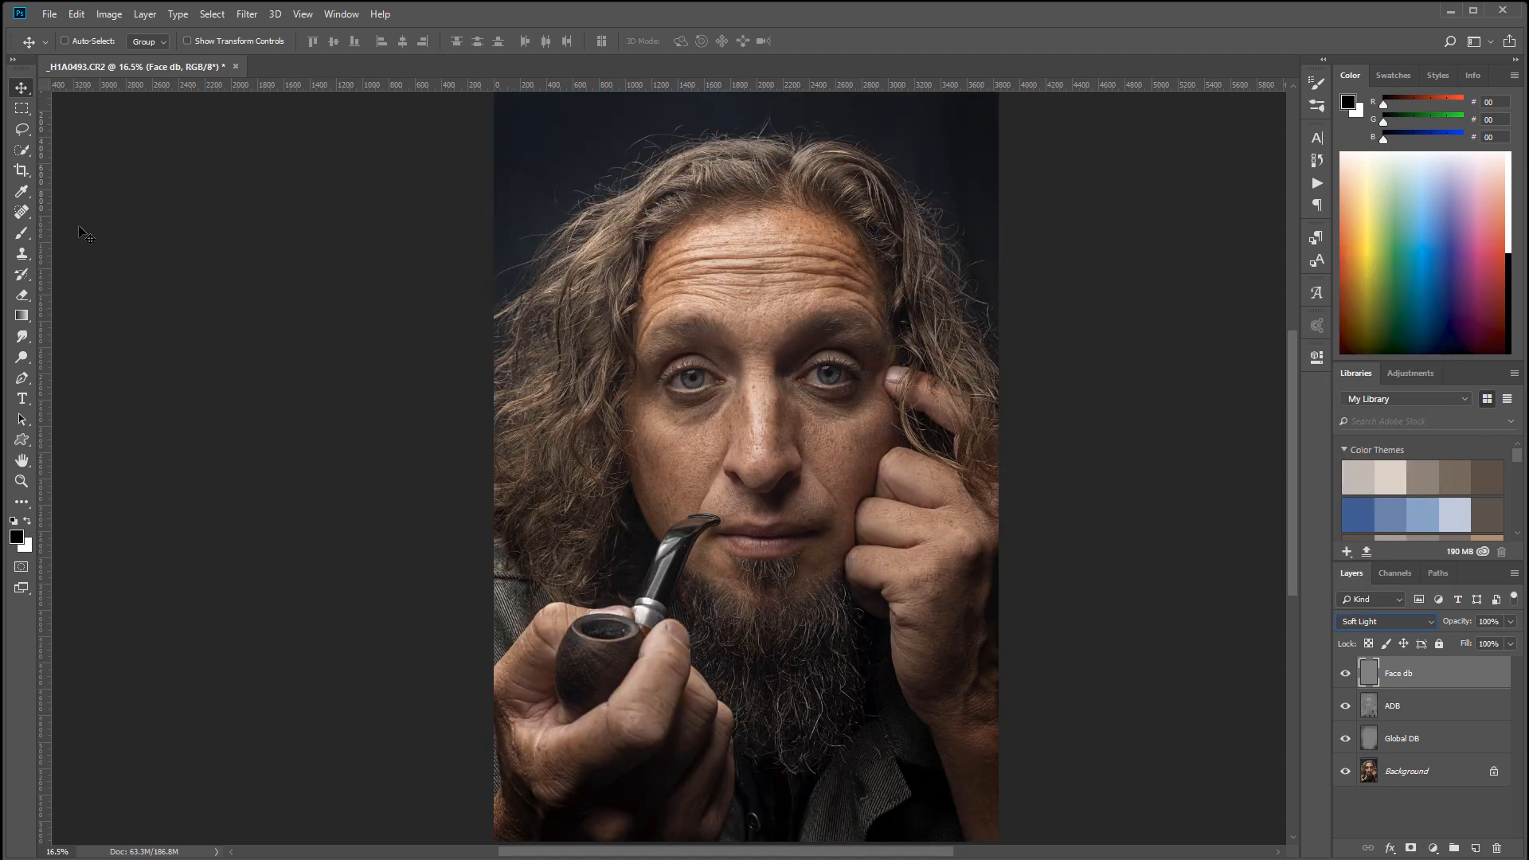
Burn the shadow areas of the face on Face db with a black brush at 10% opacity, reducing its size to 600.
click(24, 232)
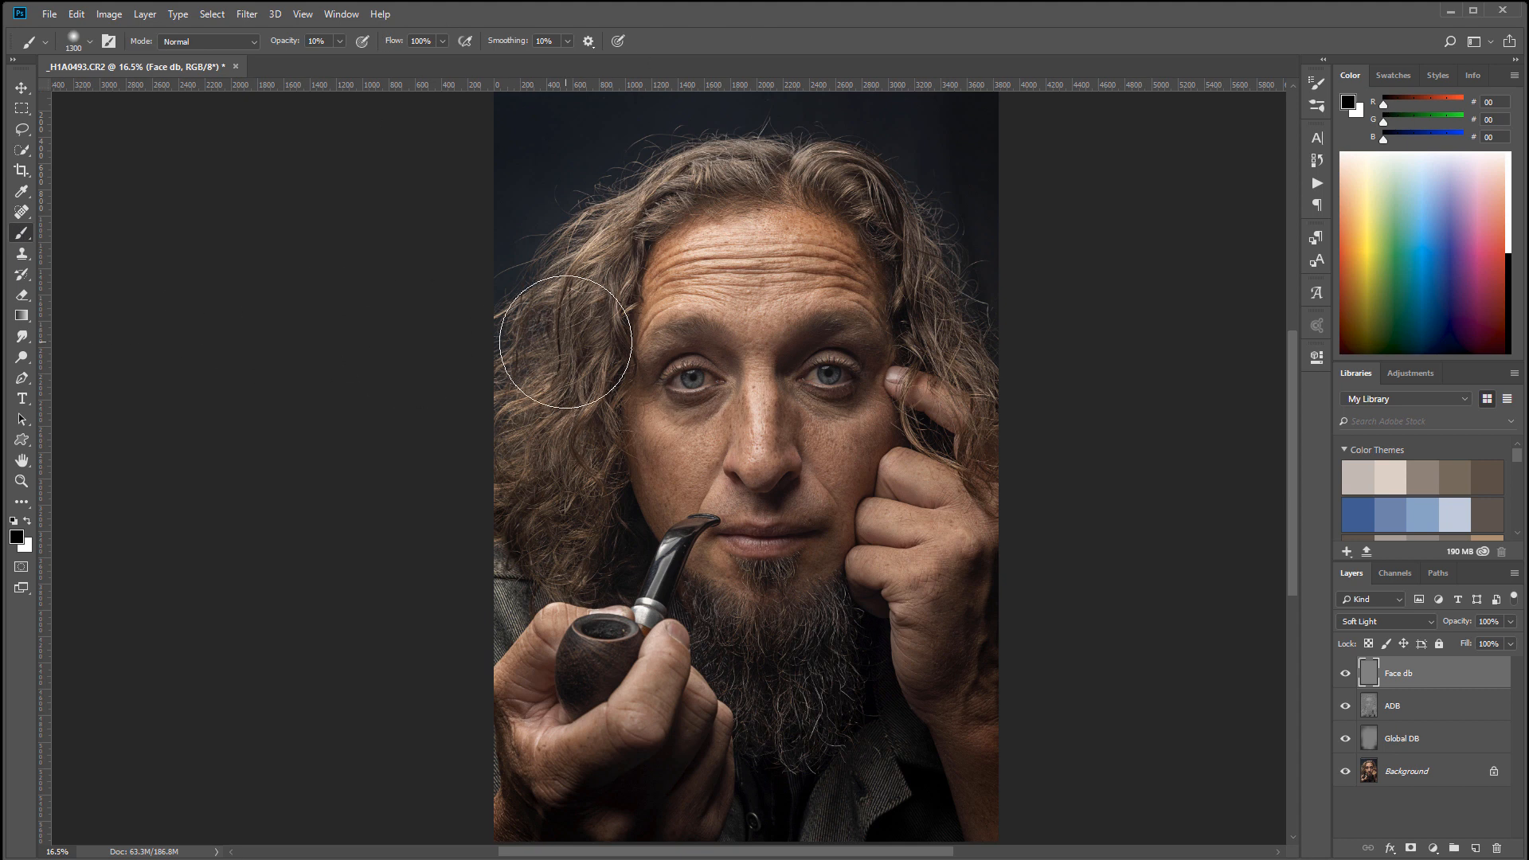
key([)
key([)
key([)
key(bracketleft)
key(bracketleft)
key(bracketleft)
key(bracketleft)
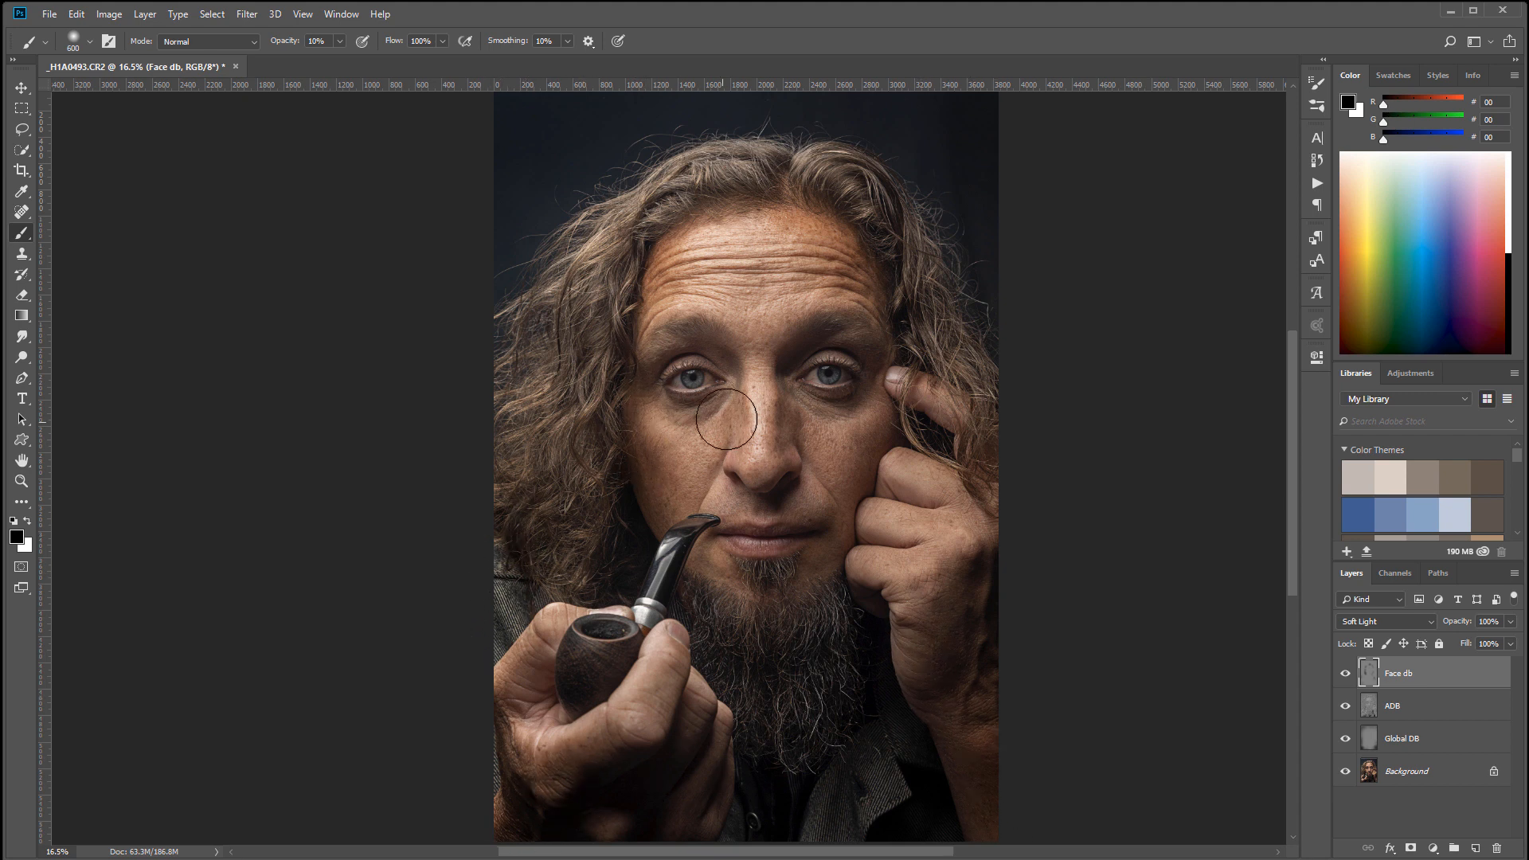
Dodge the facial highlights on Face db with a white brush at 10% opacity, reducing its size to 250.
key(x)
key(bracketleft)
key(bracketleft)
key(bracketleft)
key(bracketleft)
key(bracketleft)
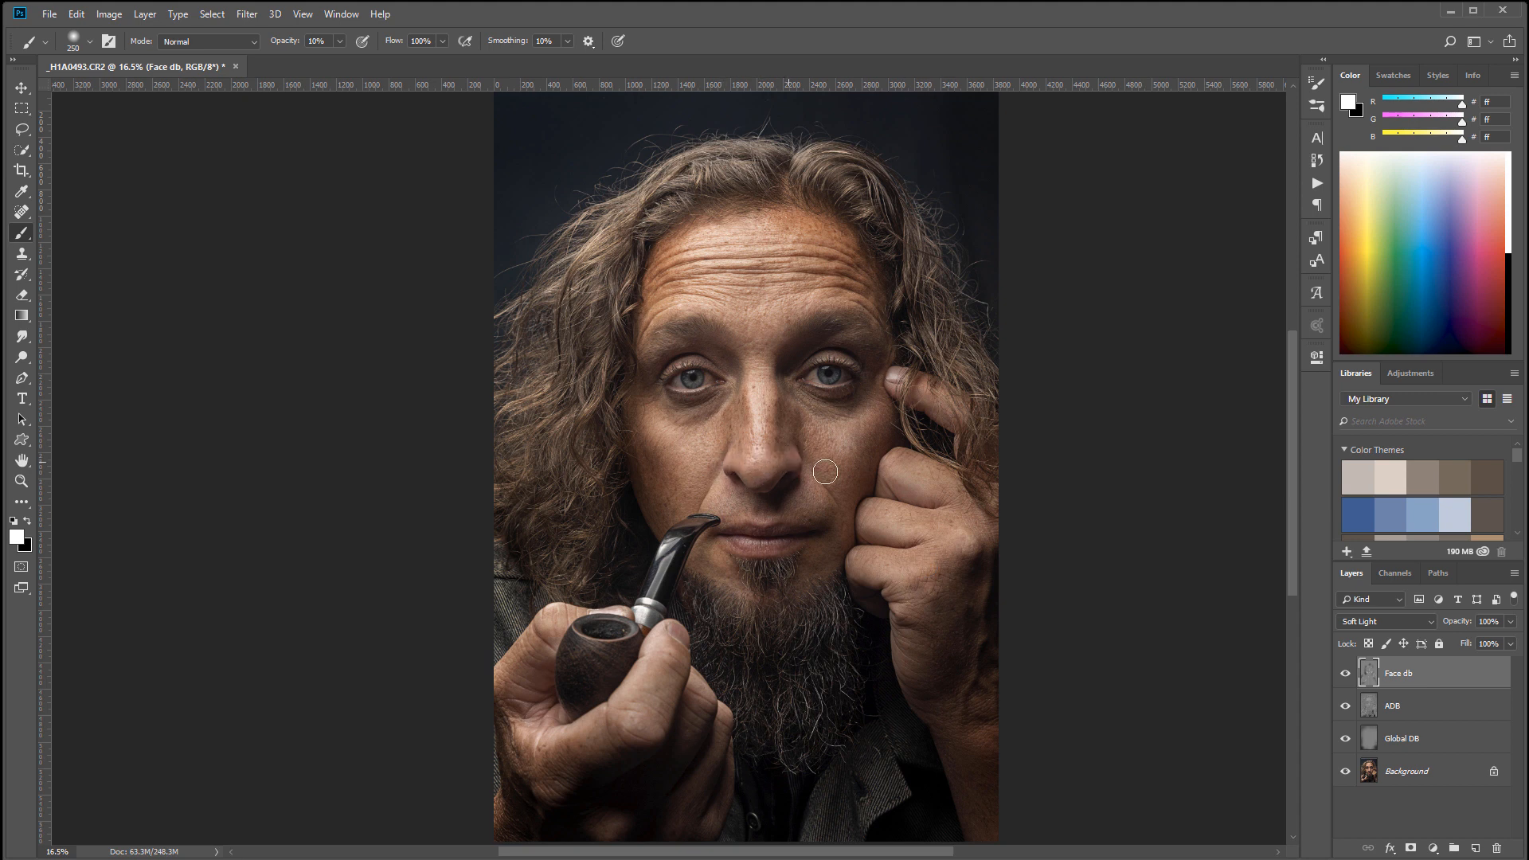
Toggle Face db's visibility repeatedly to compare the face before and after dodging and burning.
click(1351, 674)
click(1351, 674)
click(1351, 675)
click(1351, 674)
click(1351, 674)
click(1351, 674)
click(1351, 674)
click(1351, 674)
Merge all visible layers into a new top layer and name it Hair.
key(ctrl+shift+alt+e)
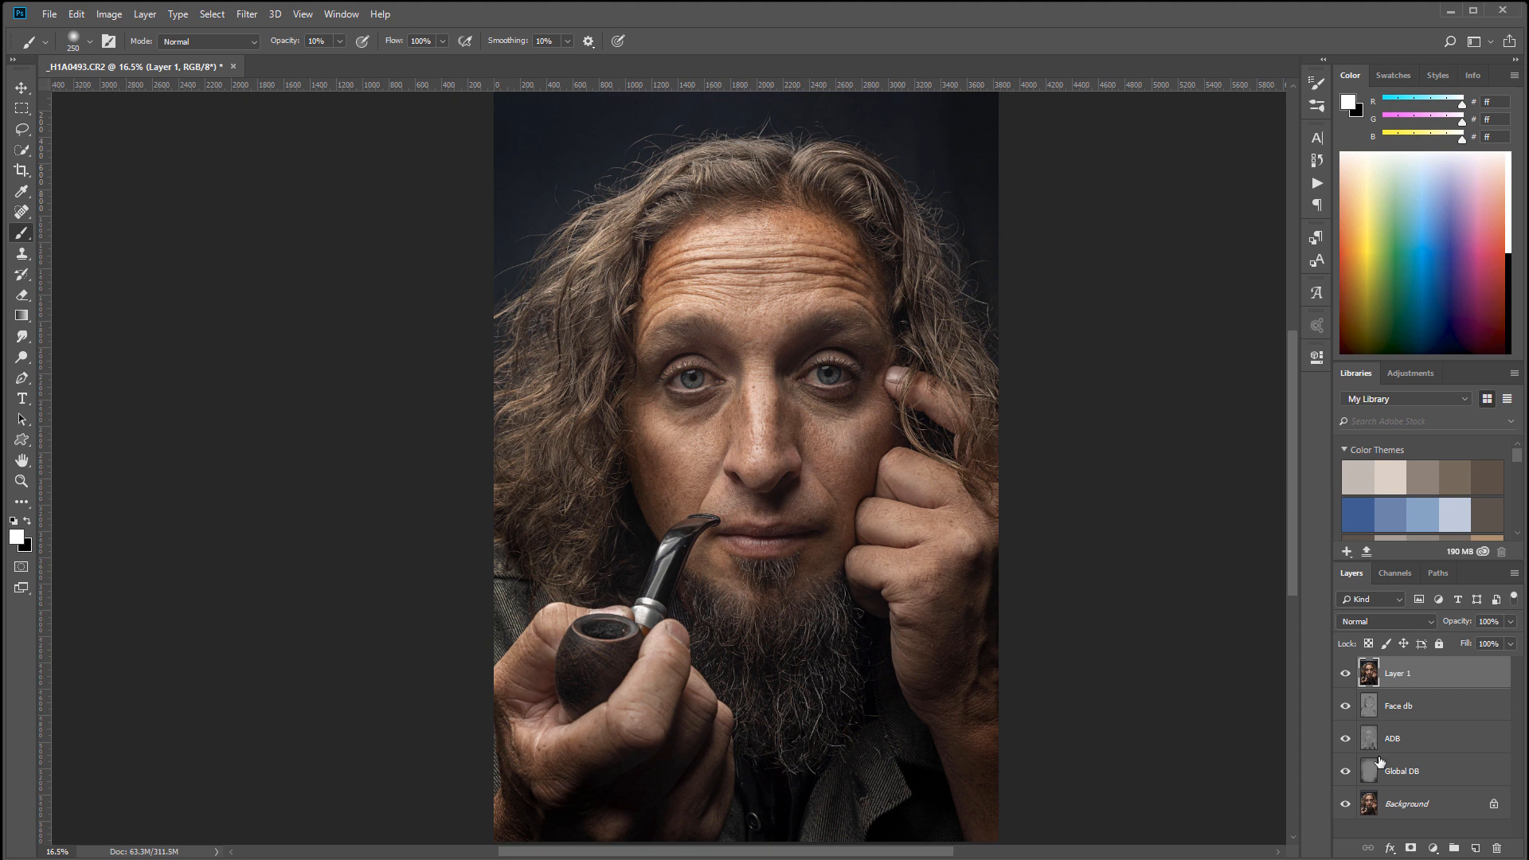
double_click(1403, 674)
key(Return)
click(22, 88)
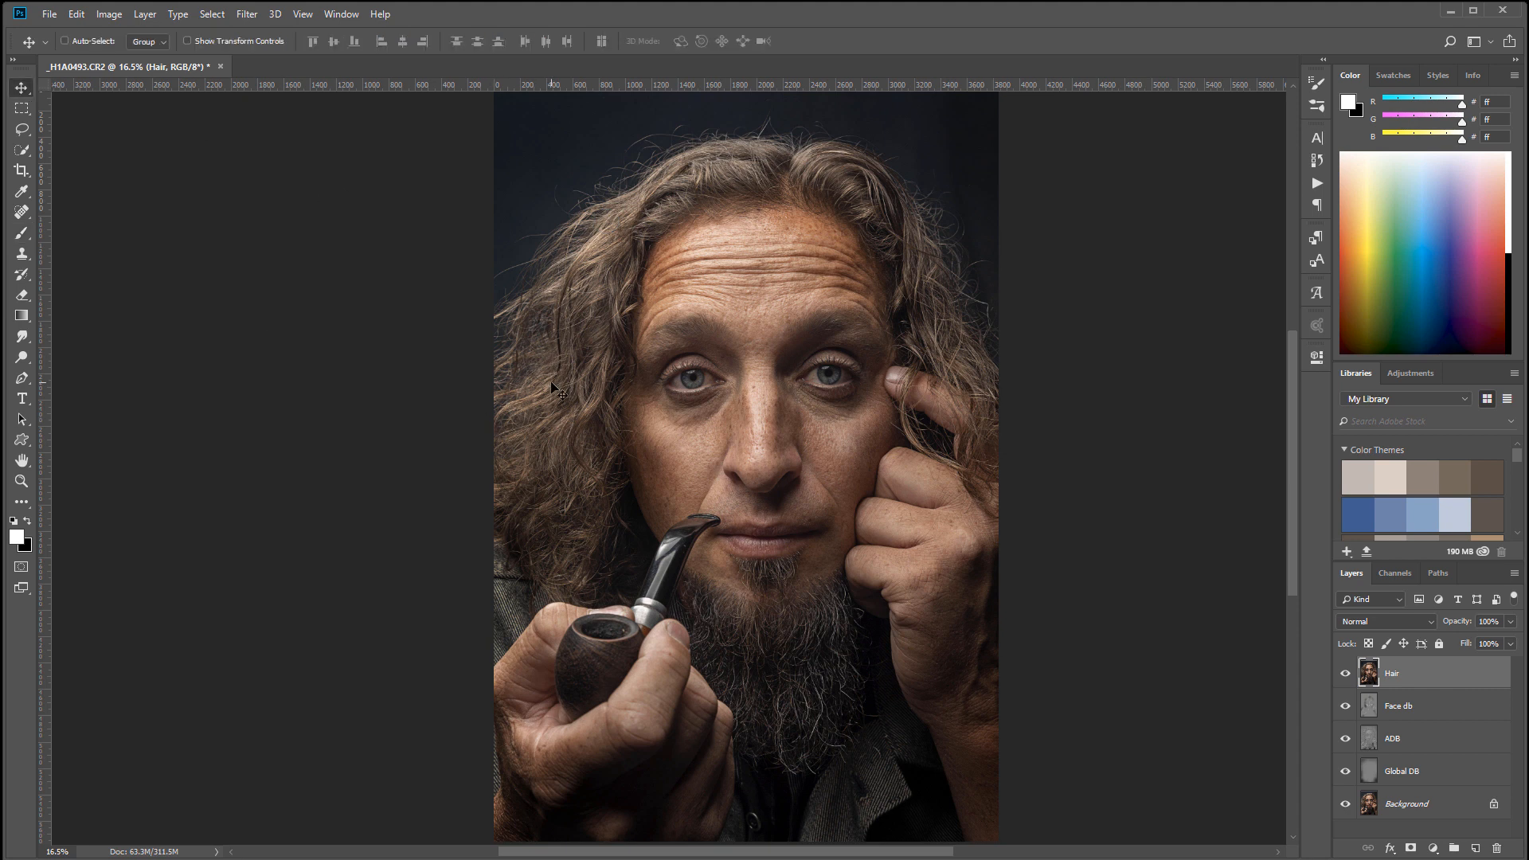
Open the Oil Paint filter for the Hair layer and preview it on several areas of the hair.
scroll(553, 385, up, 8)
scroll(604, 332, down, 6)
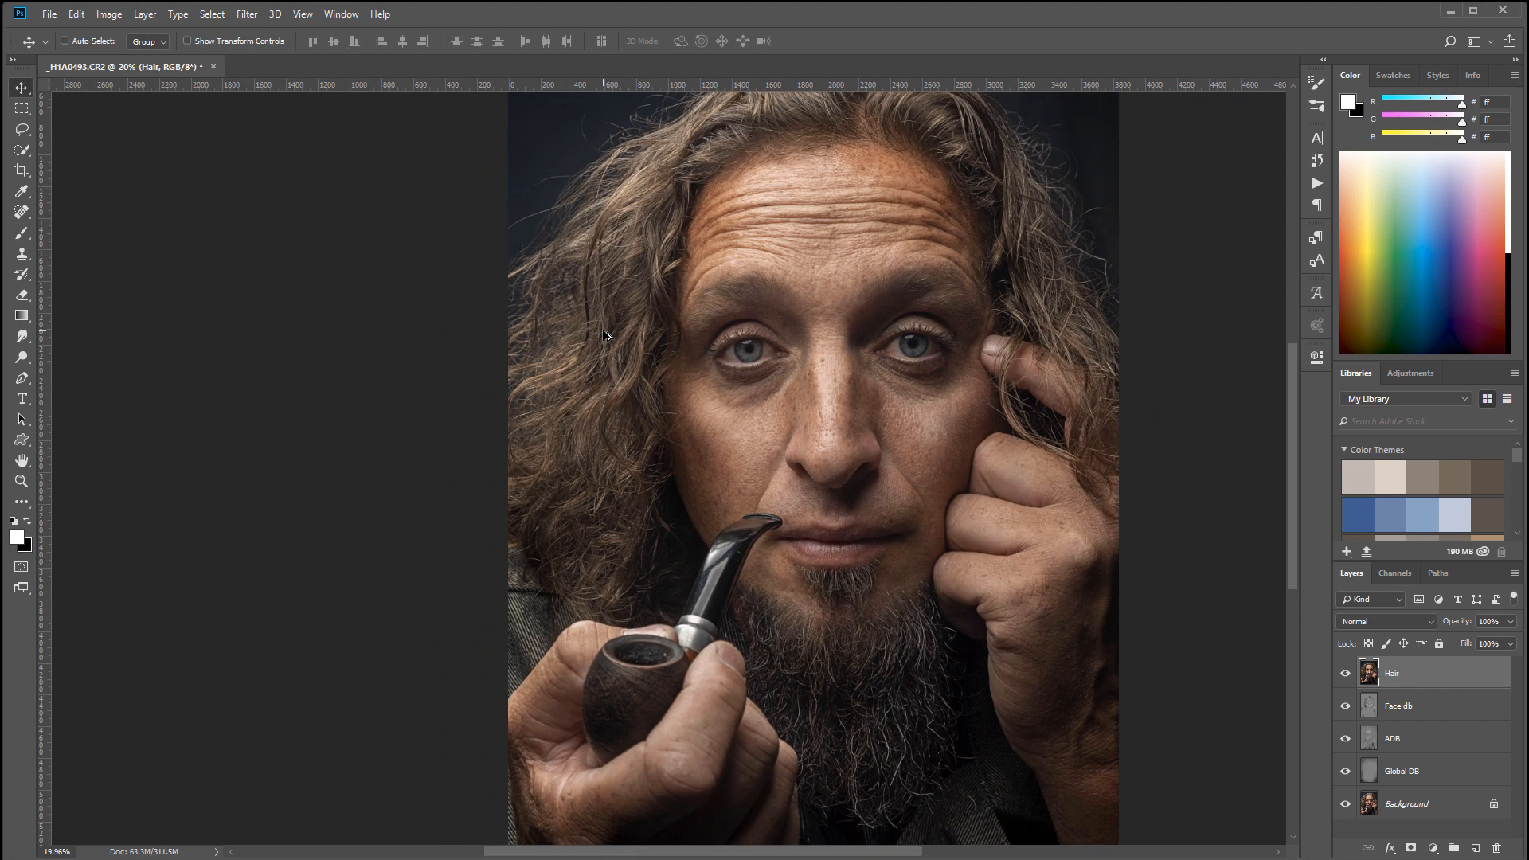
scroll(605, 335, down, 1)
drag(828, 269, 795, 328)
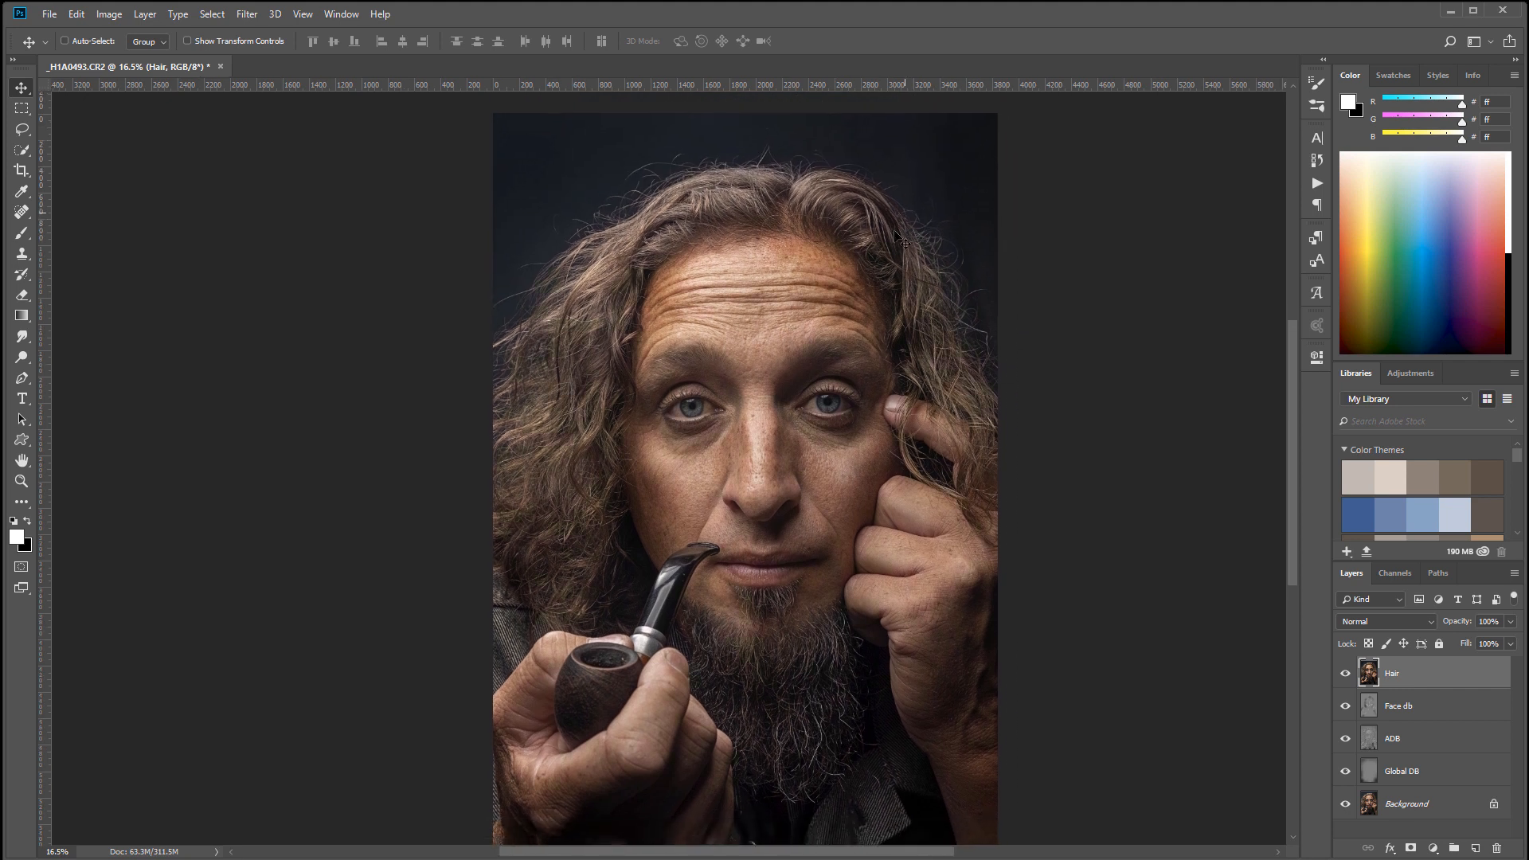
click(257, 14)
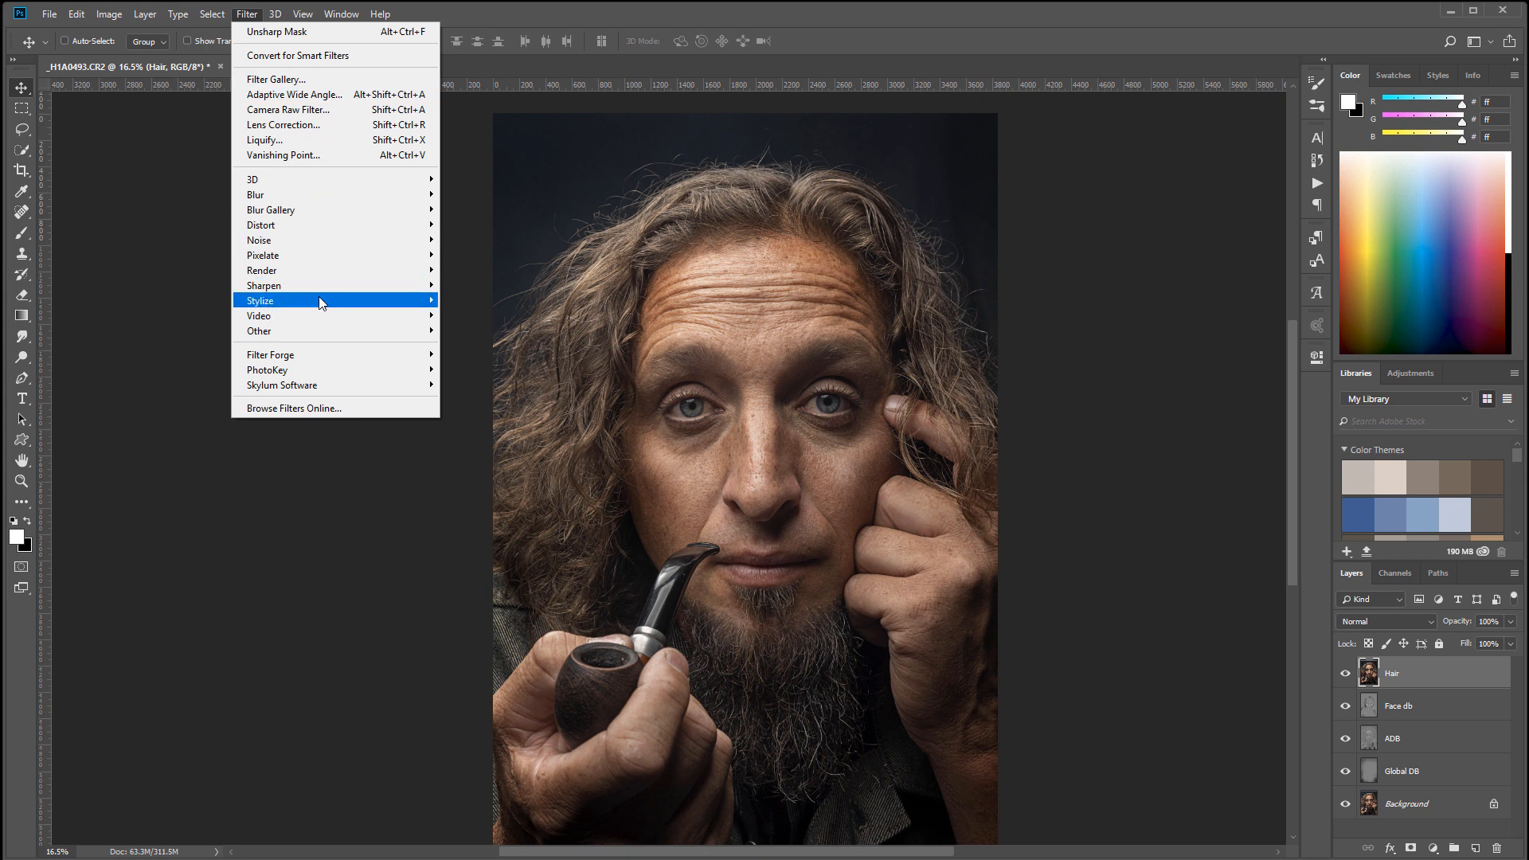
mouse_move(319, 300)
click(473, 359)
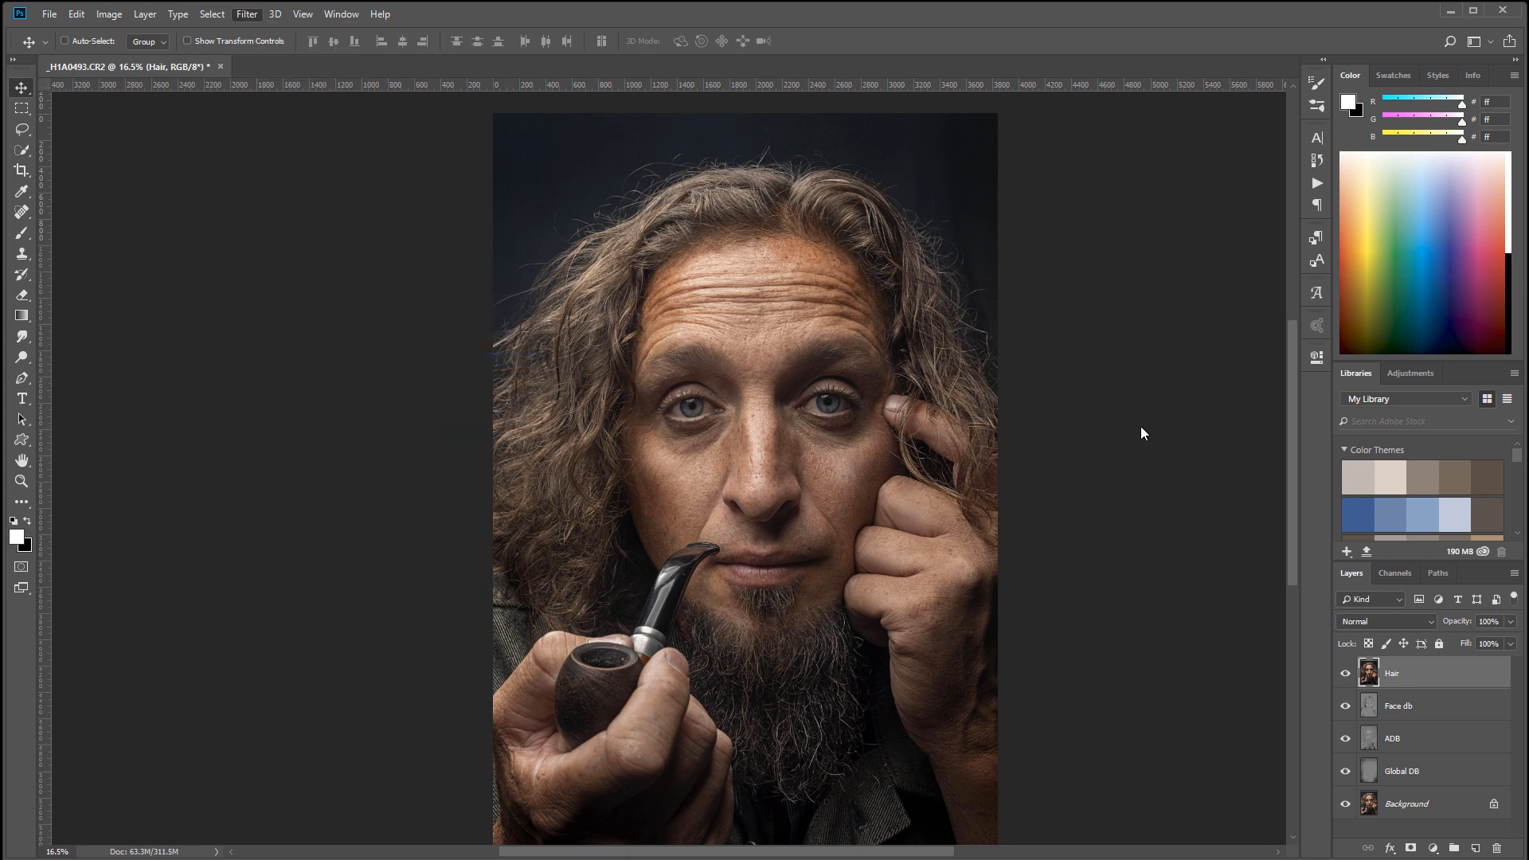
click(761, 209)
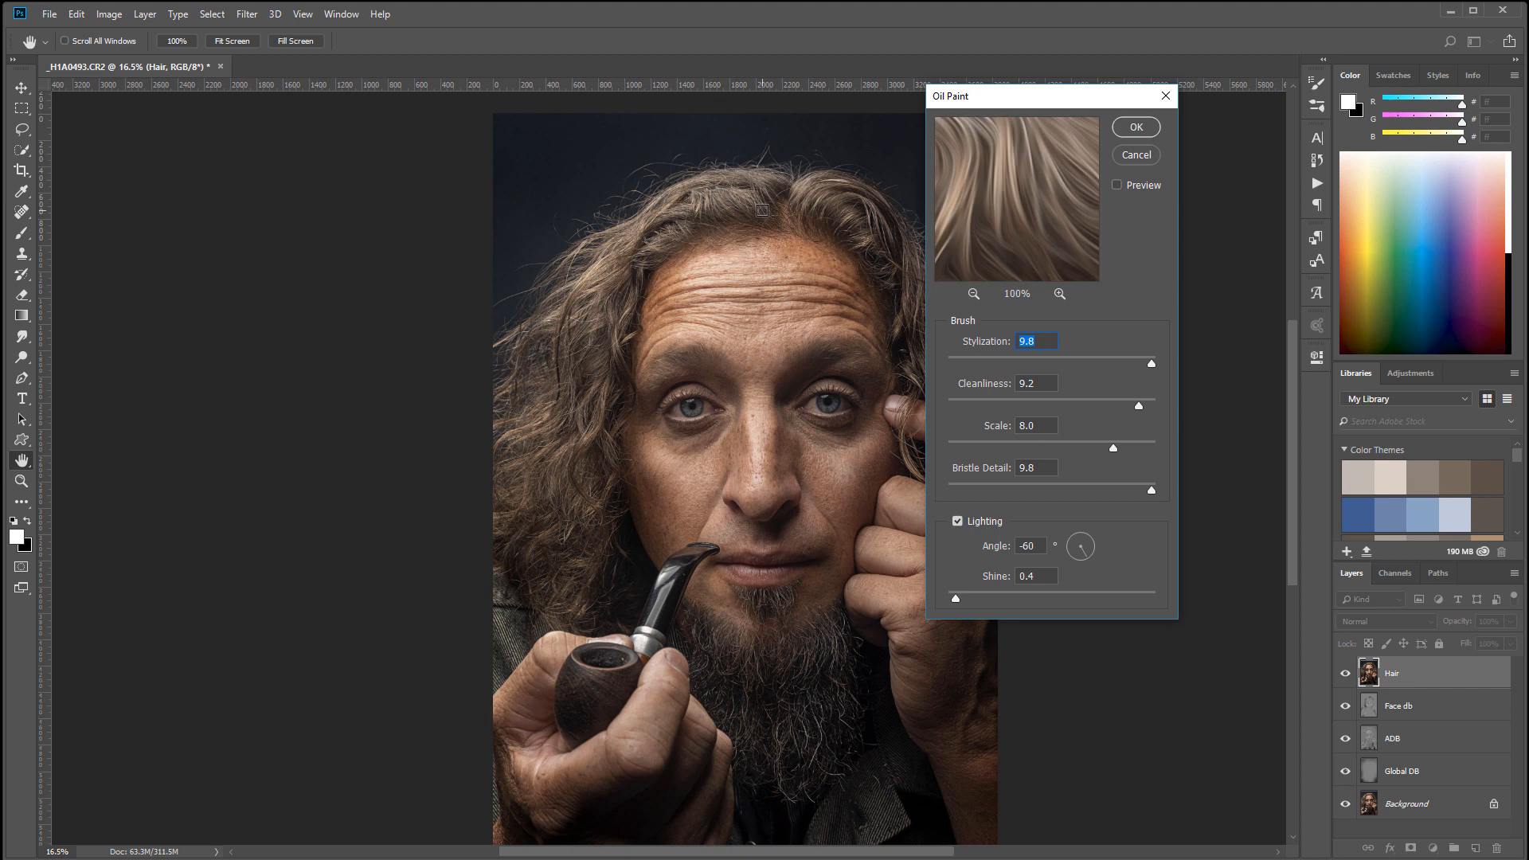
drag(804, 231, 837, 243)
click(778, 186)
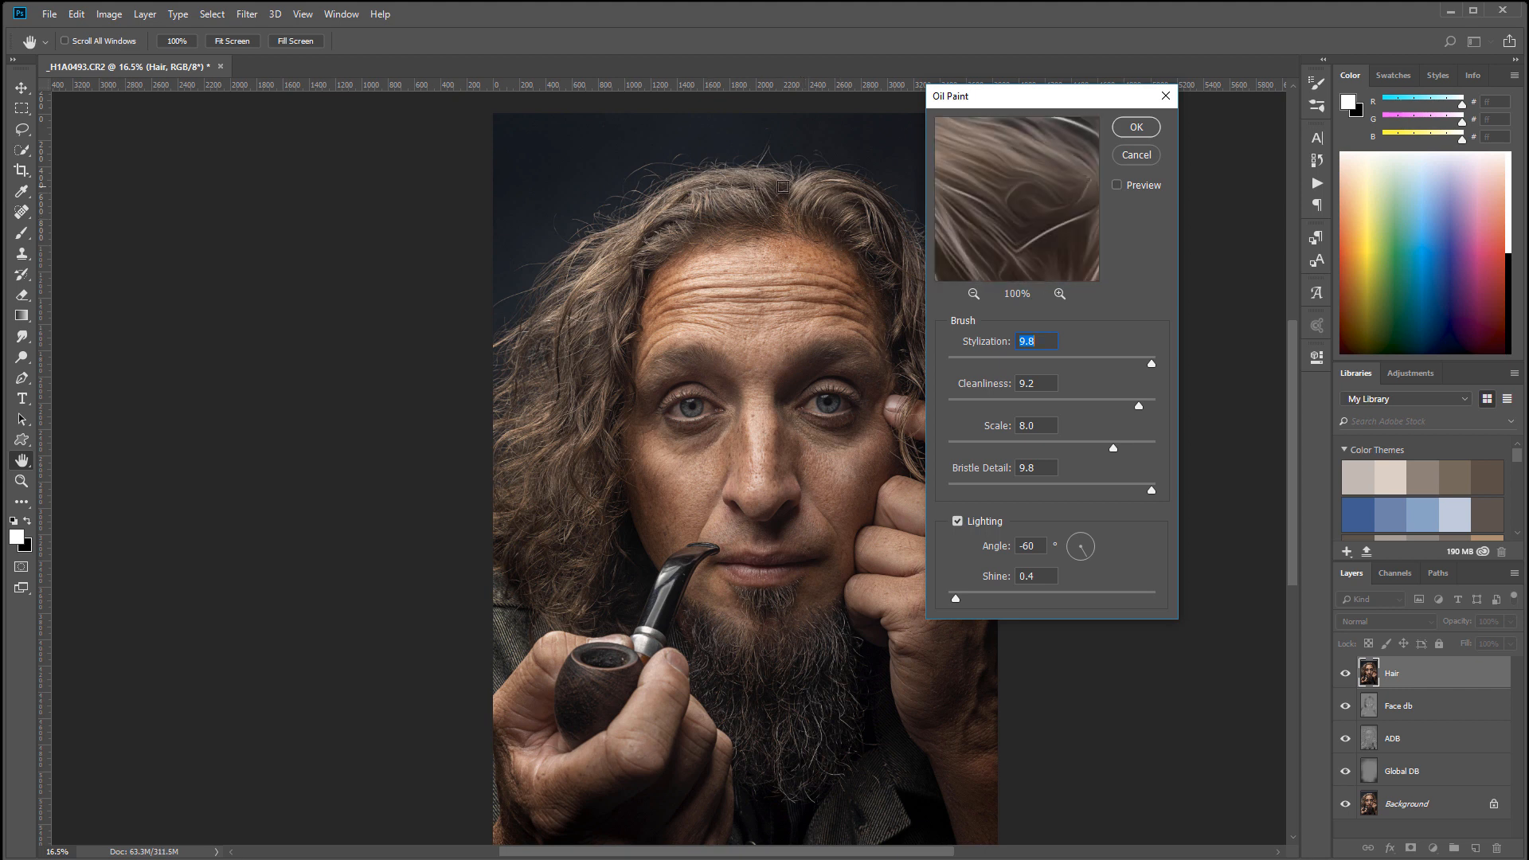
Adjust the Oil Paint stylization, cleanliness, scale and bristle detail, and apply the filter to the Hair layer.
drag(1147, 360, 1053, 408)
drag(1131, 404, 1087, 447)
drag(1156, 489, 1170, 489)
click(1137, 128)
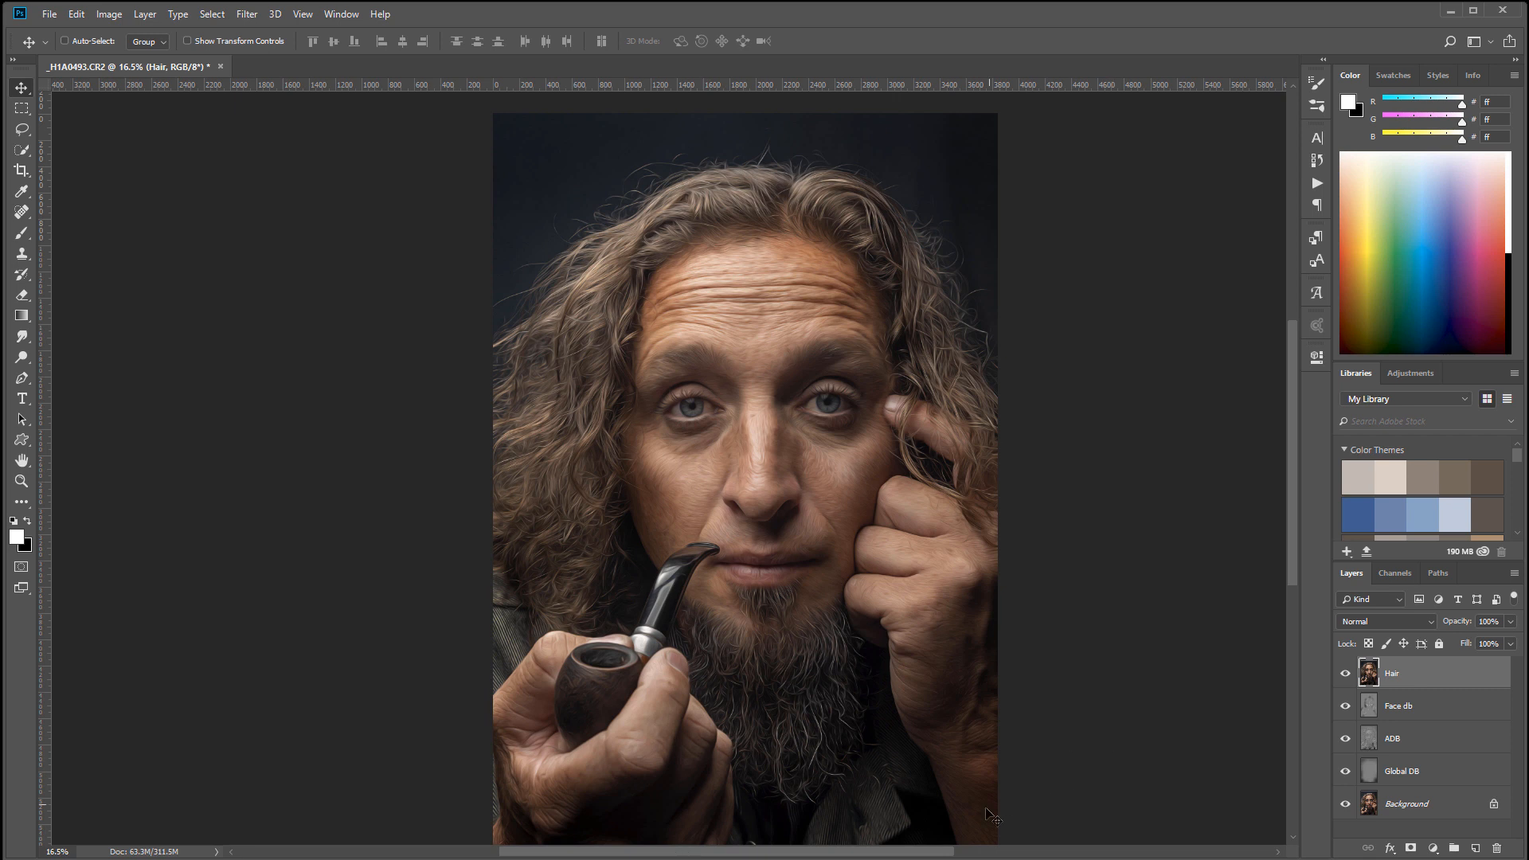
Toggle the Hair layer's visibility to compare the beard with and without the Oil Paint effect.
scroll(985, 795, up, 5)
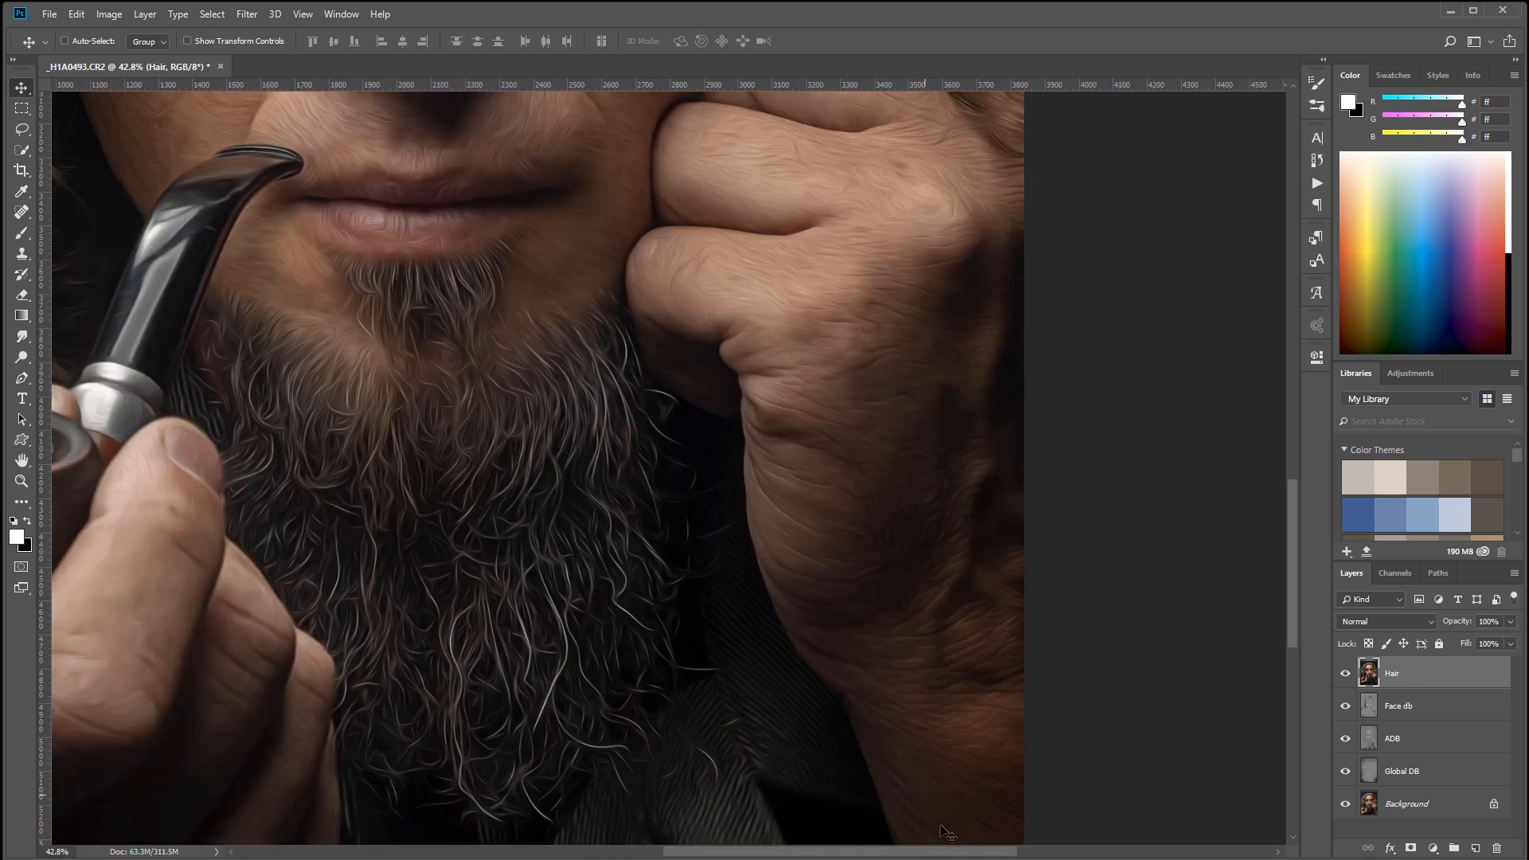
click(1344, 671)
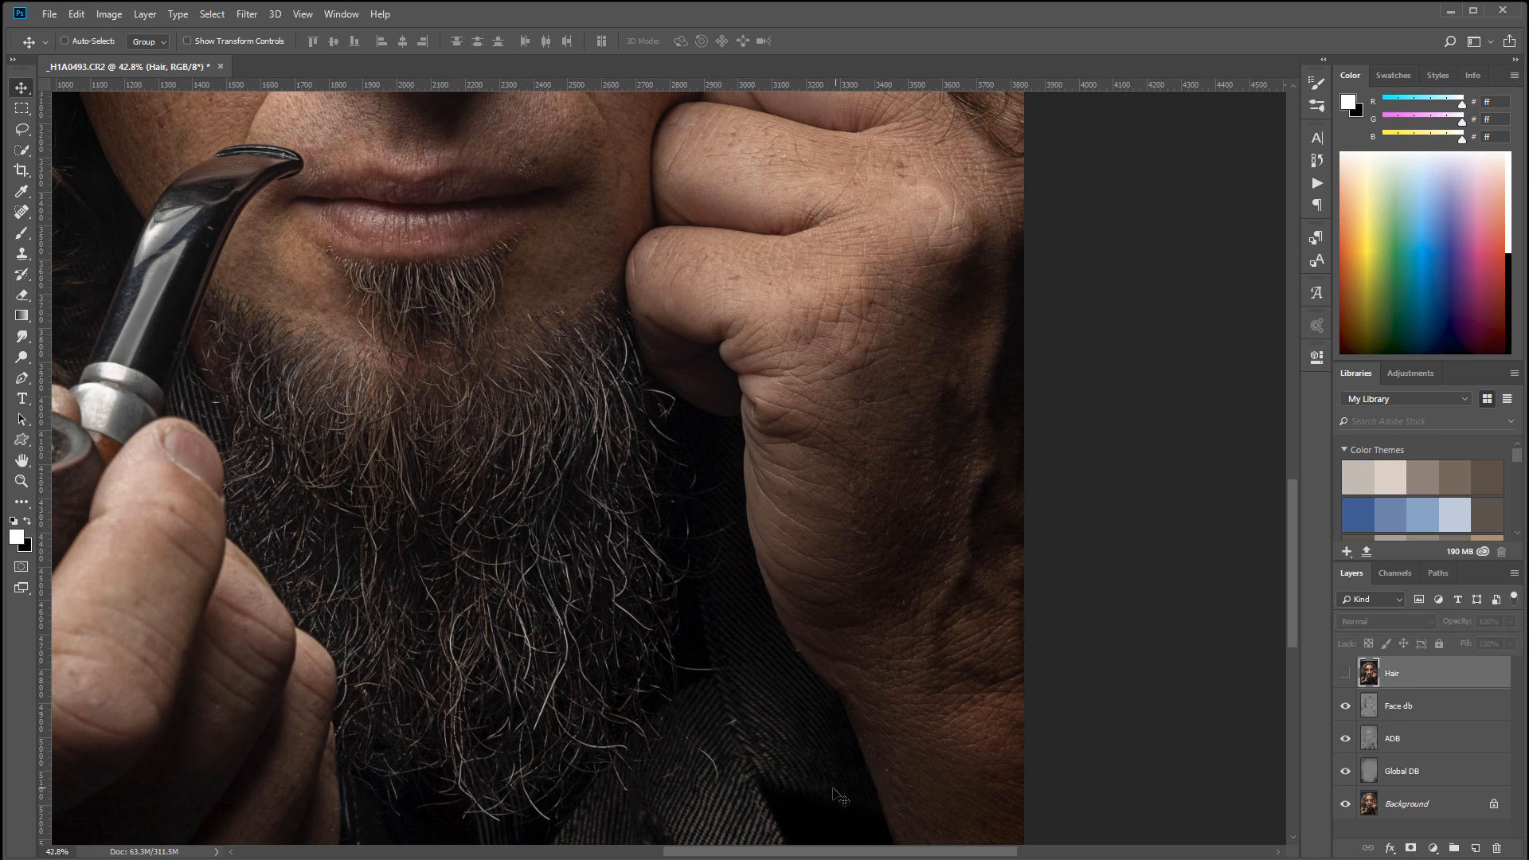
click(1346, 673)
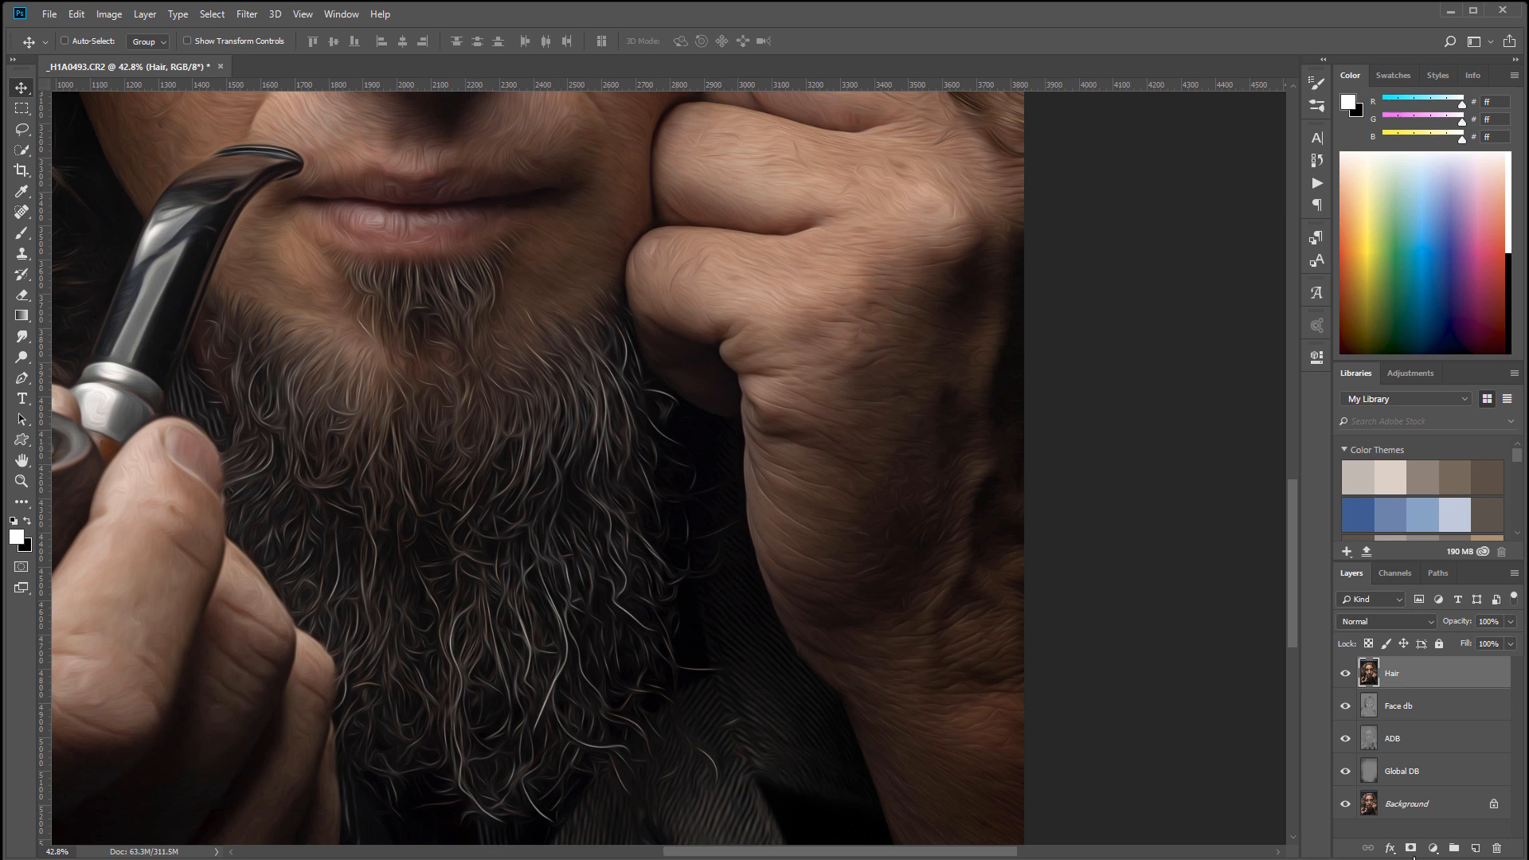
Add a layer mask to the Hair layer and invert it to black to hide the Oil Paint effect.
click(1411, 849)
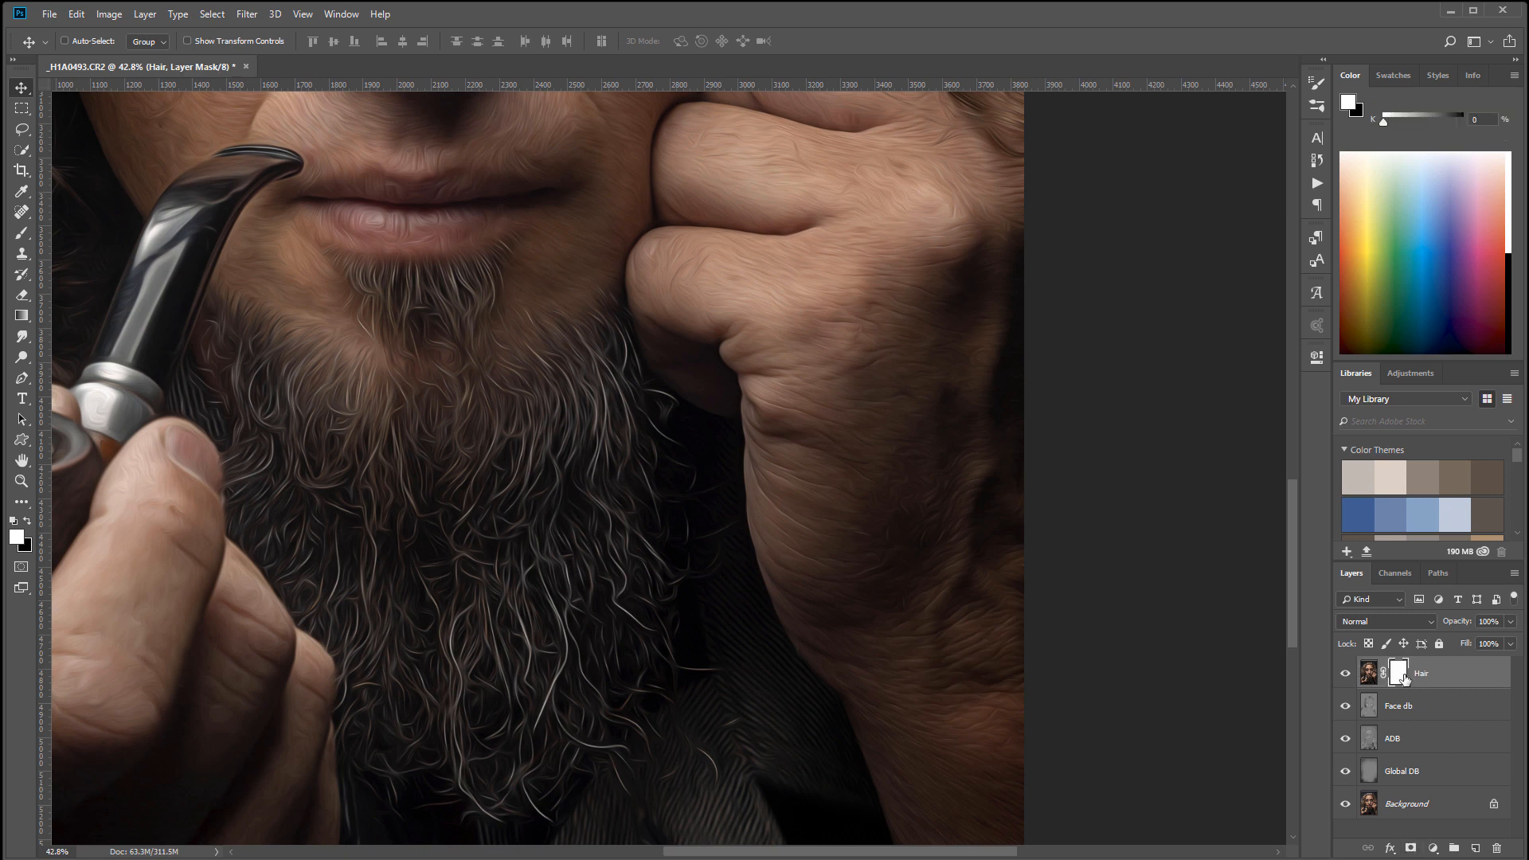
key(ctrl+i)
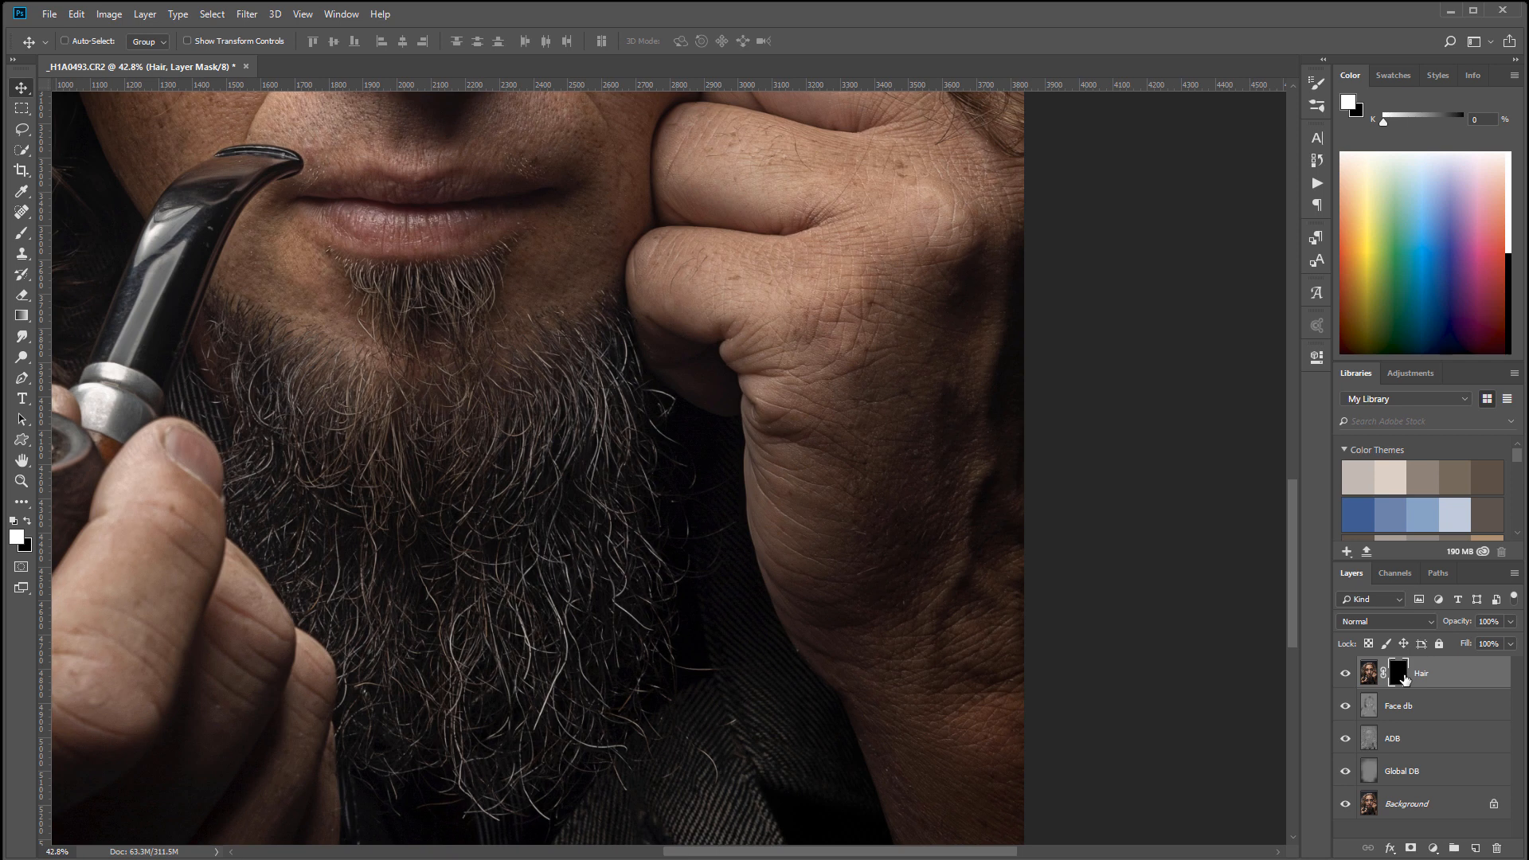
scroll(865, 371, down, 5)
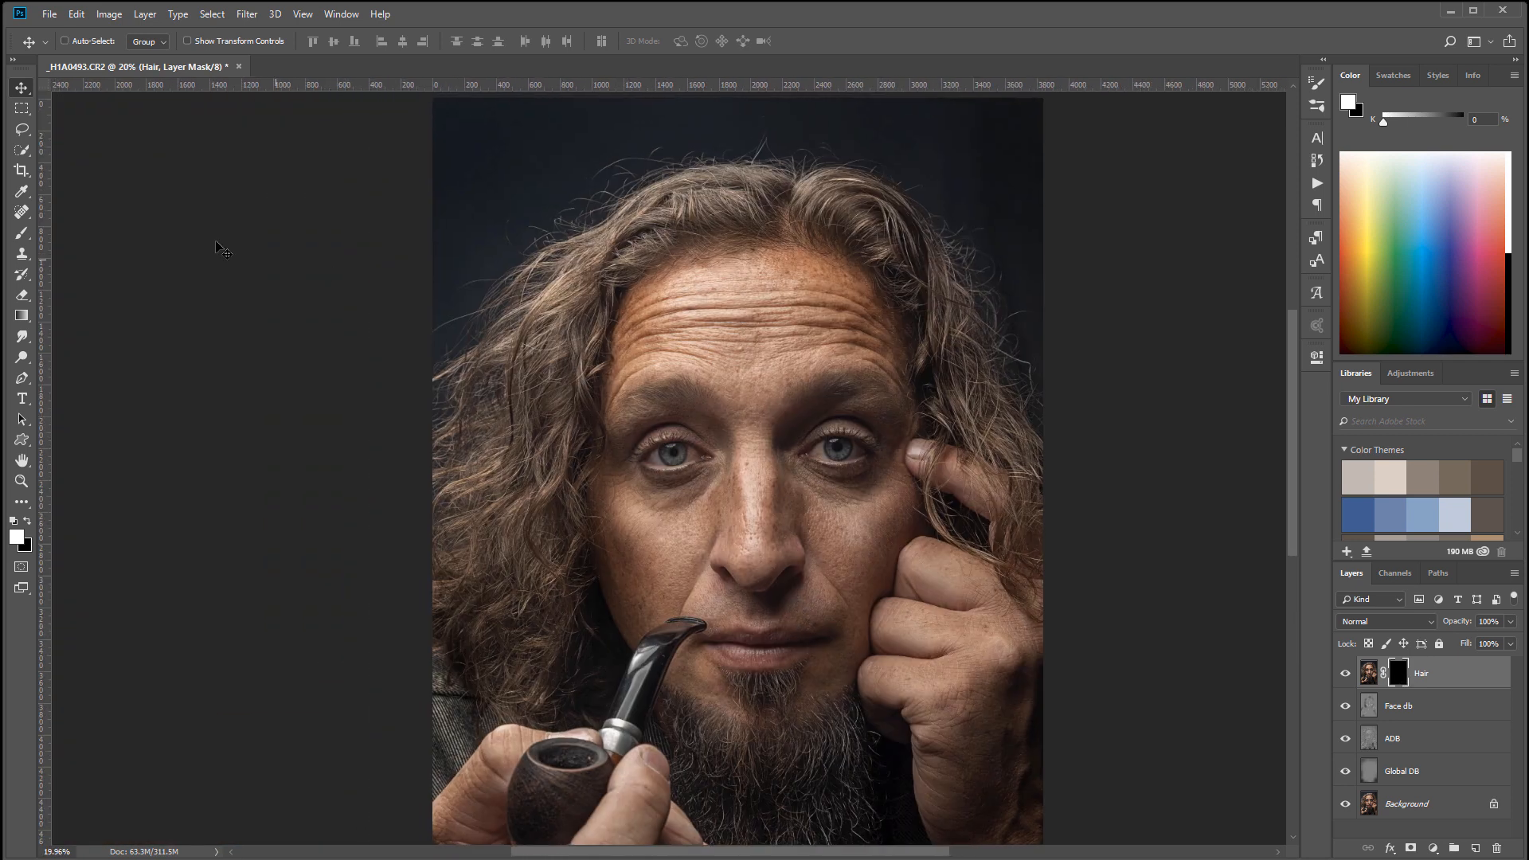
Reveal the Oil Paint effect on the hair left of the face, painting the mask with a white size-600 brush at 10% opacity.
click(24, 235)
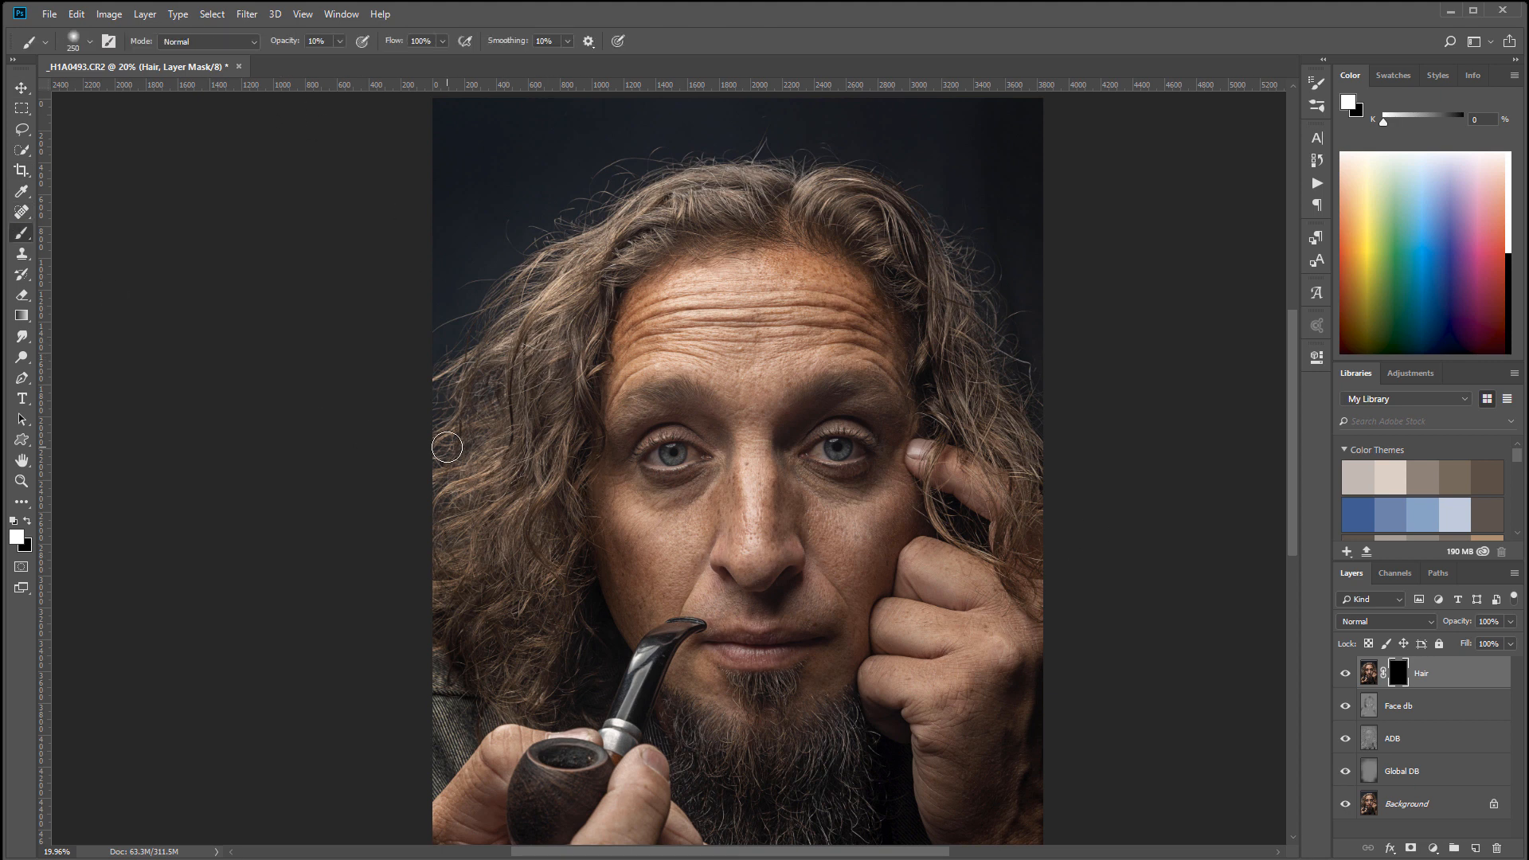
key(bracketright)
key(bracketright)
scroll(527, 469, up, 5)
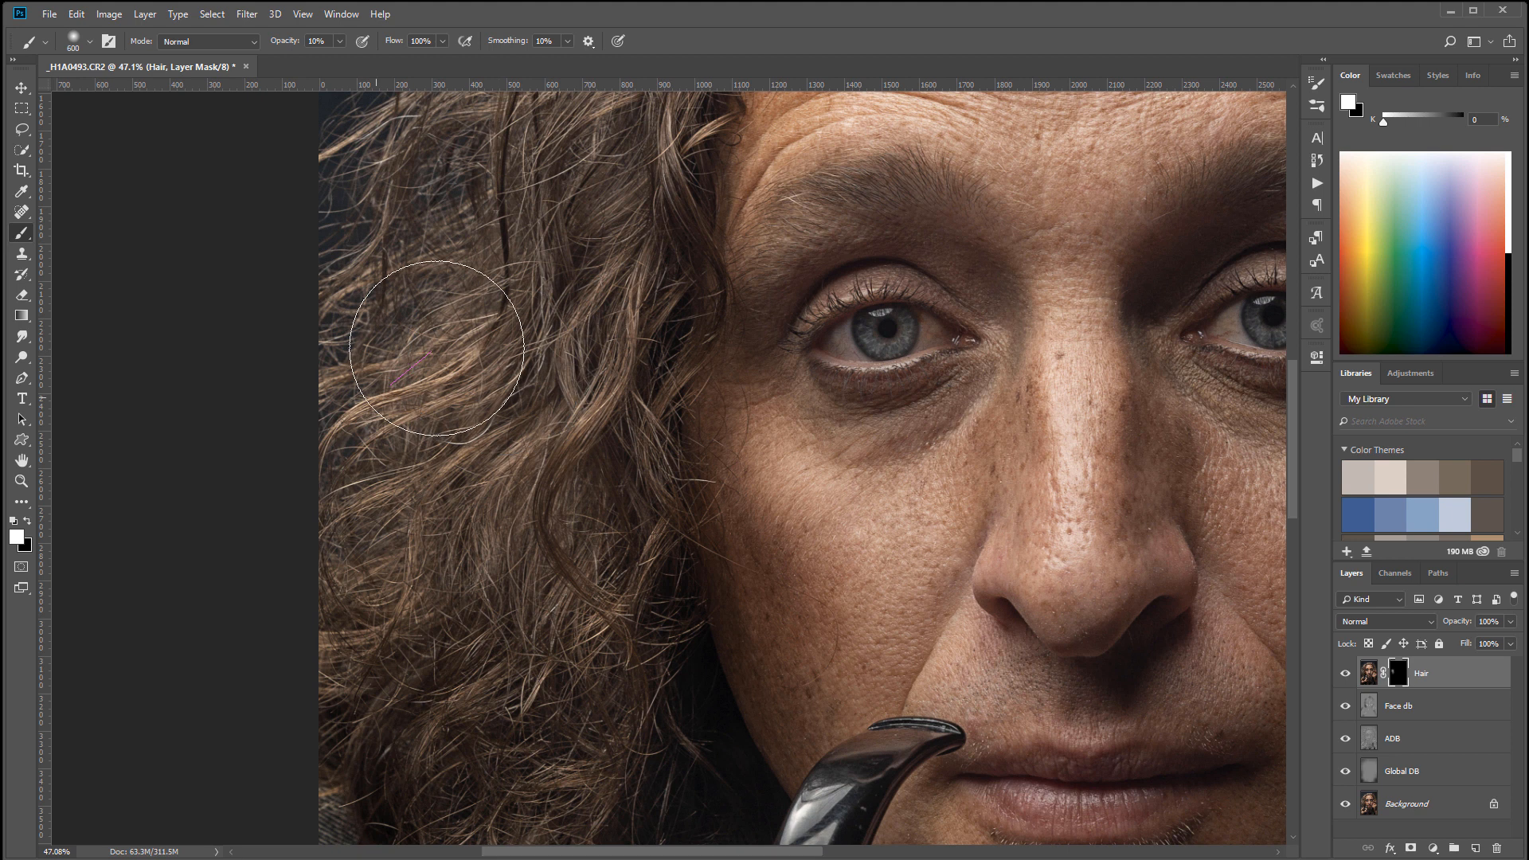
drag(649, 645, 683, 434)
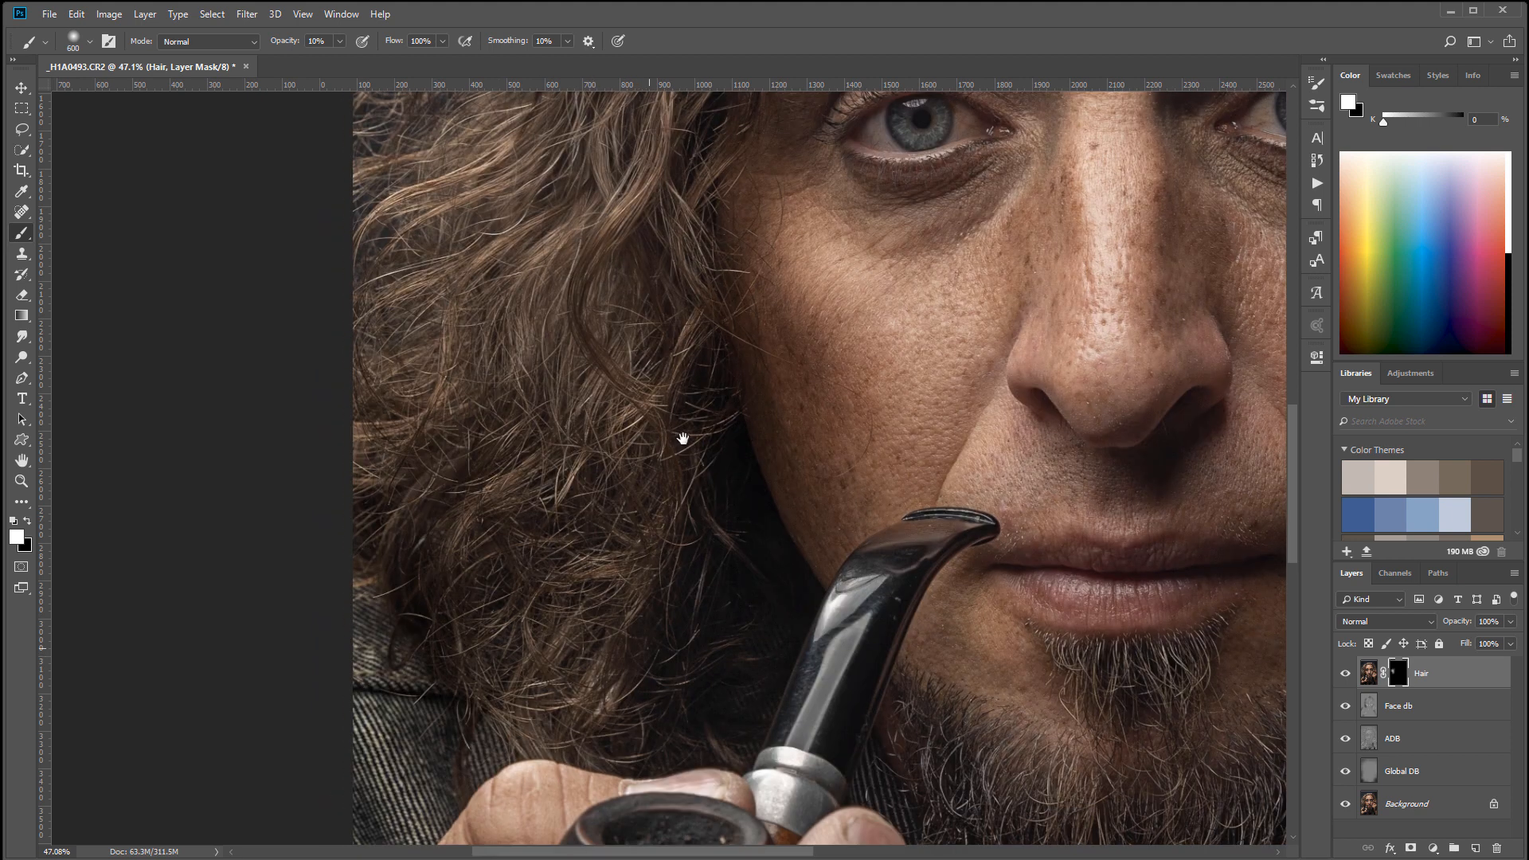
mouse_move(461, 477)
mouse_down()
mouse_move(589, 728)
mouse_move(695, 517)
mouse_move(670, 501)
mouse_move(688, 588)
mouse_move(620, 448)
mouse_move(472, 406)
mouse_move(456, 358)
mouse_move(398, 461)
mouse_up()
drag(674, 430, 661, 656)
Paint the Hair mask white over the upper left hair, the crown and the hair right of the face.
drag(599, 327, 508, 590)
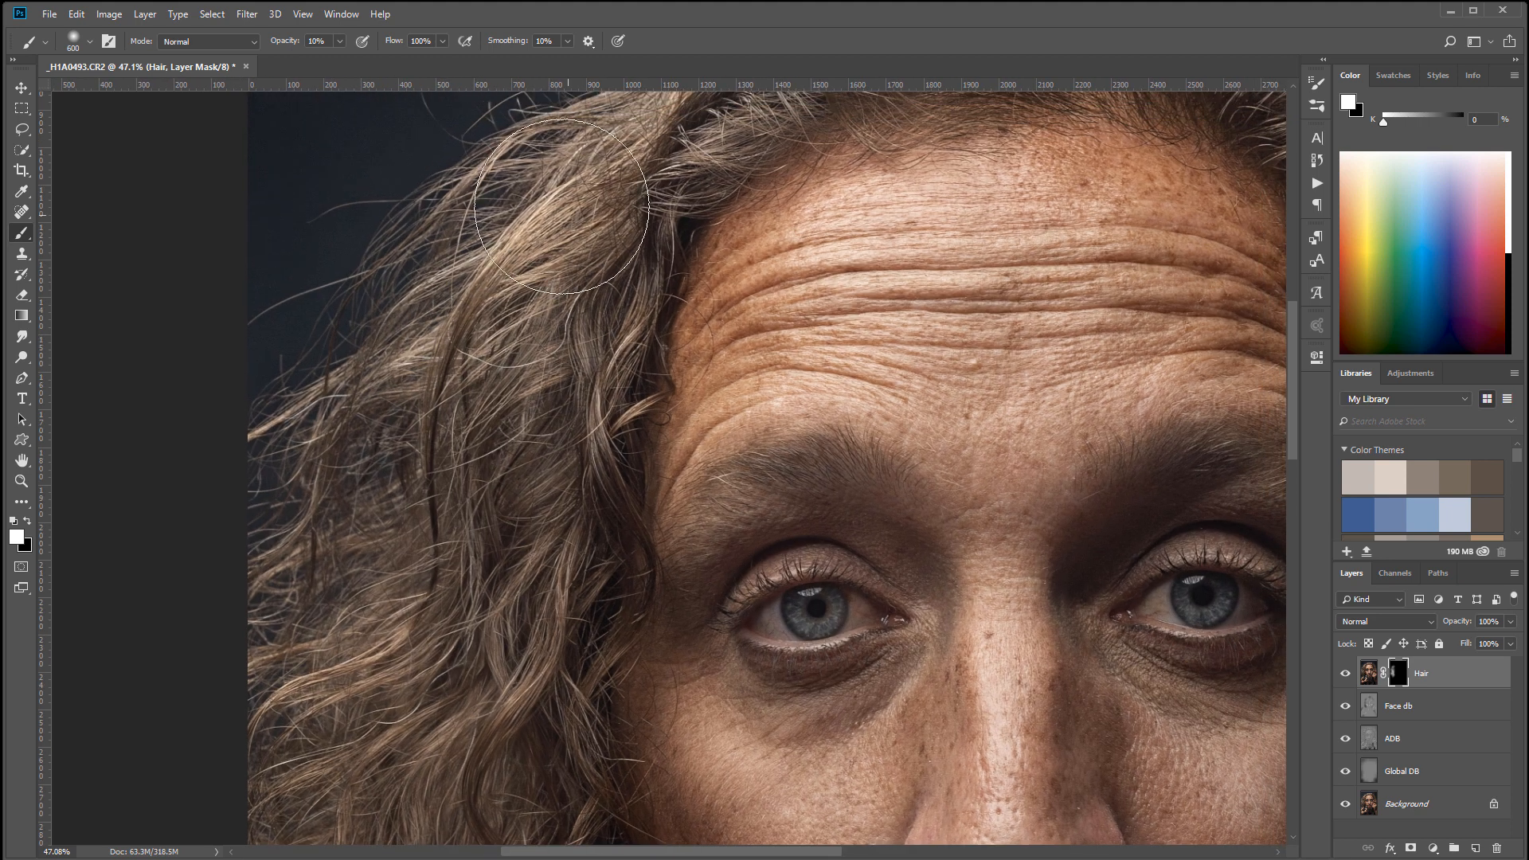
drag(544, 375, 502, 557)
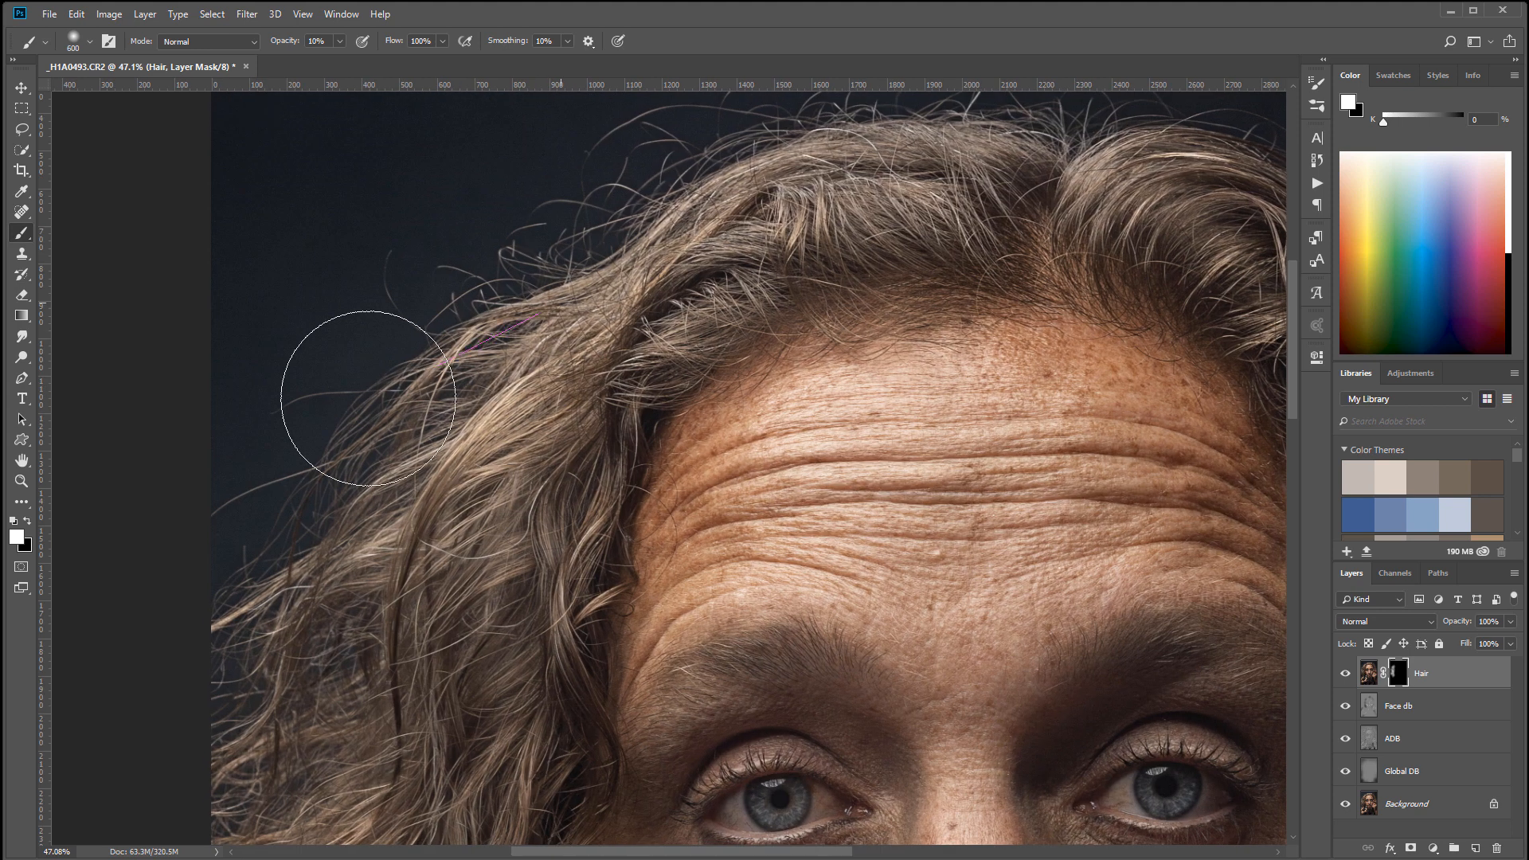
drag(622, 314, 523, 489)
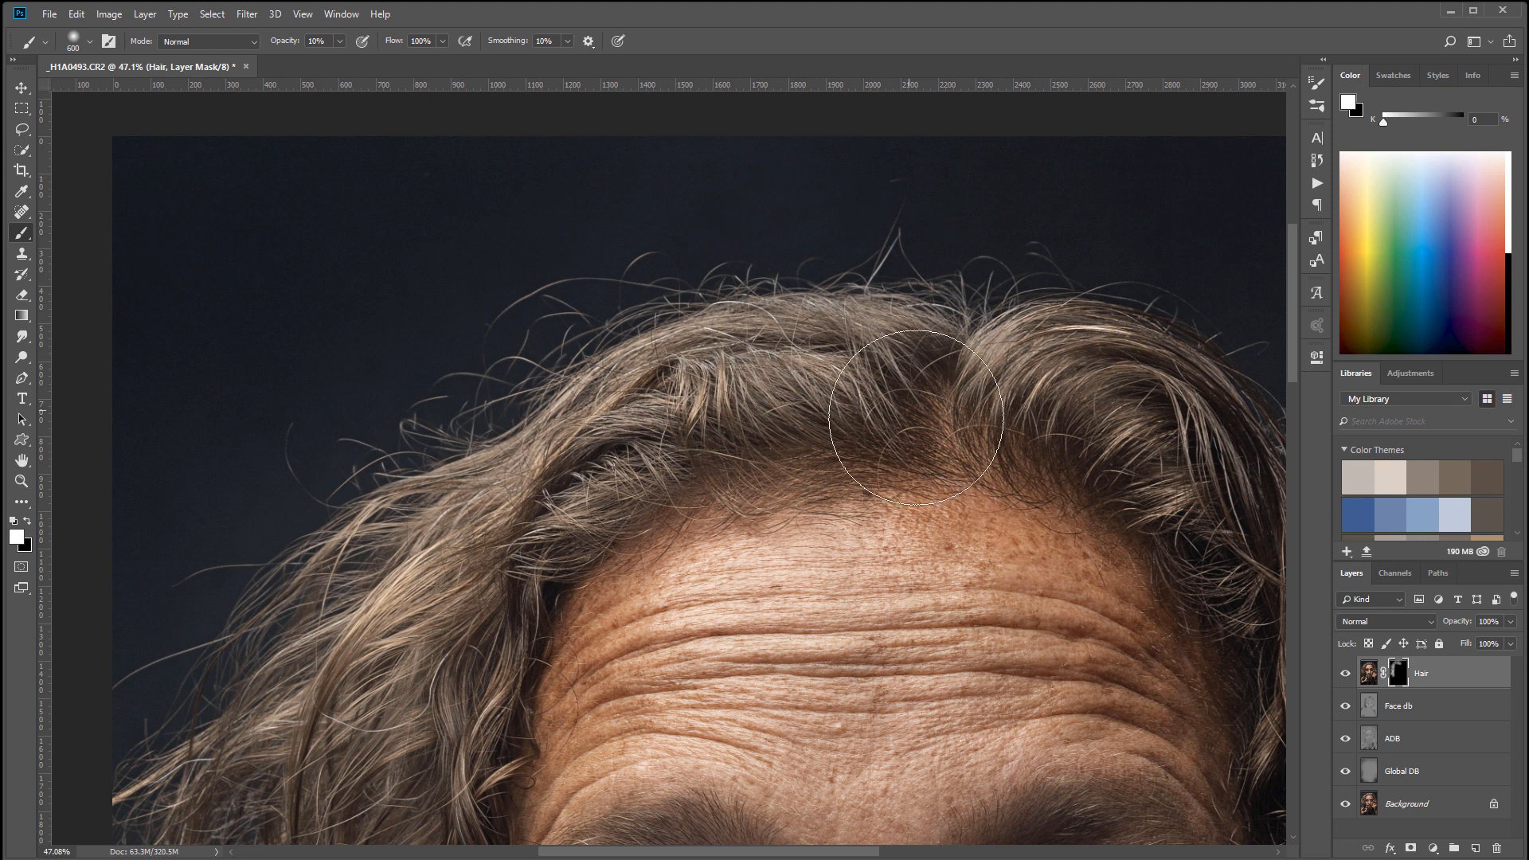
drag(980, 533, 404, 329)
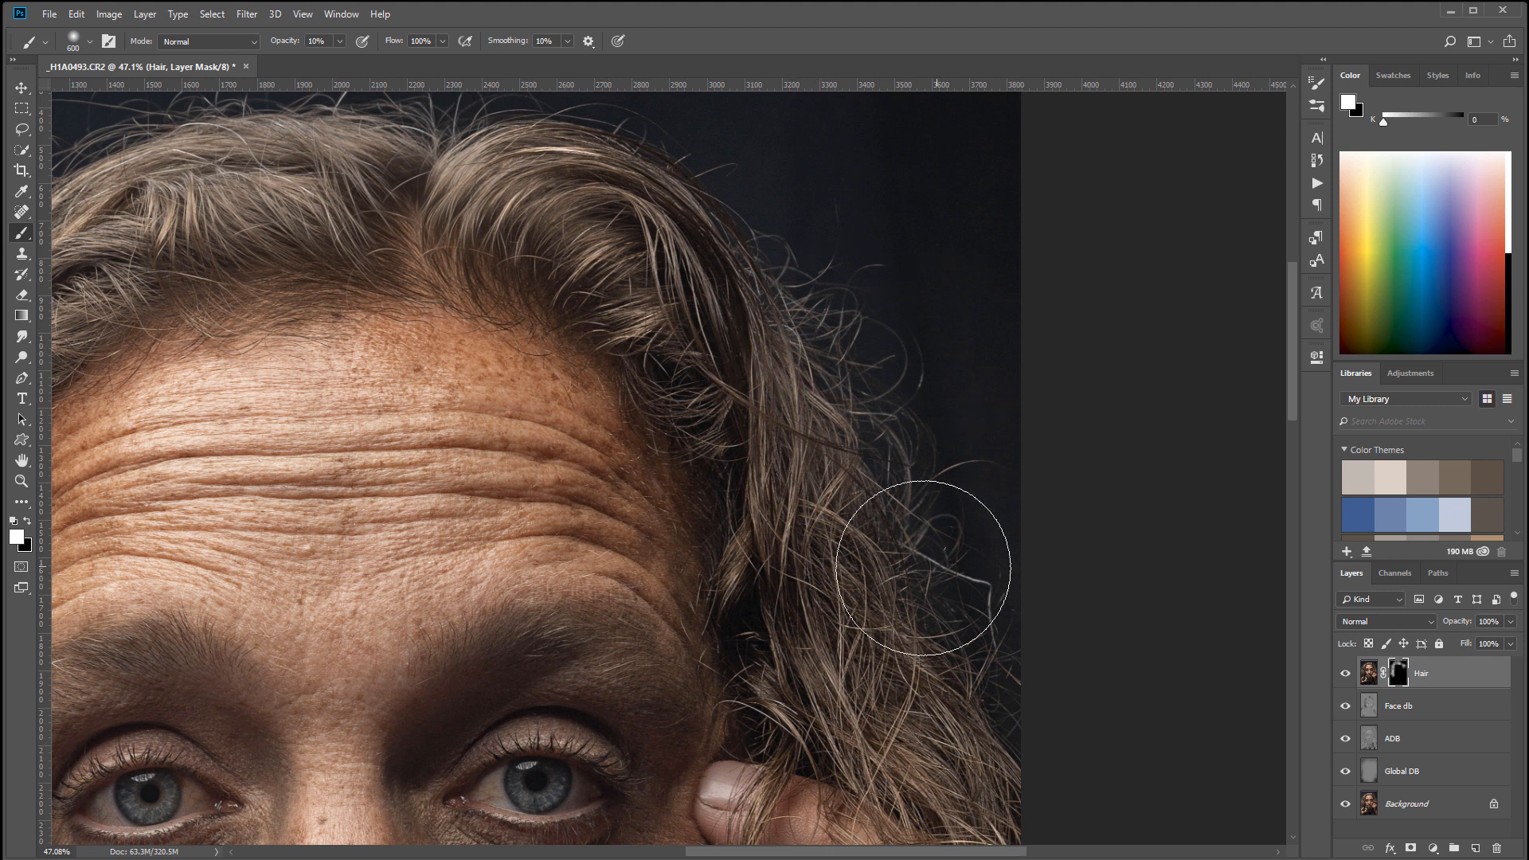
mouse_move(876, 553)
mouse_down()
mouse_move(820, 273)
mouse_move(785, 219)
mouse_up()
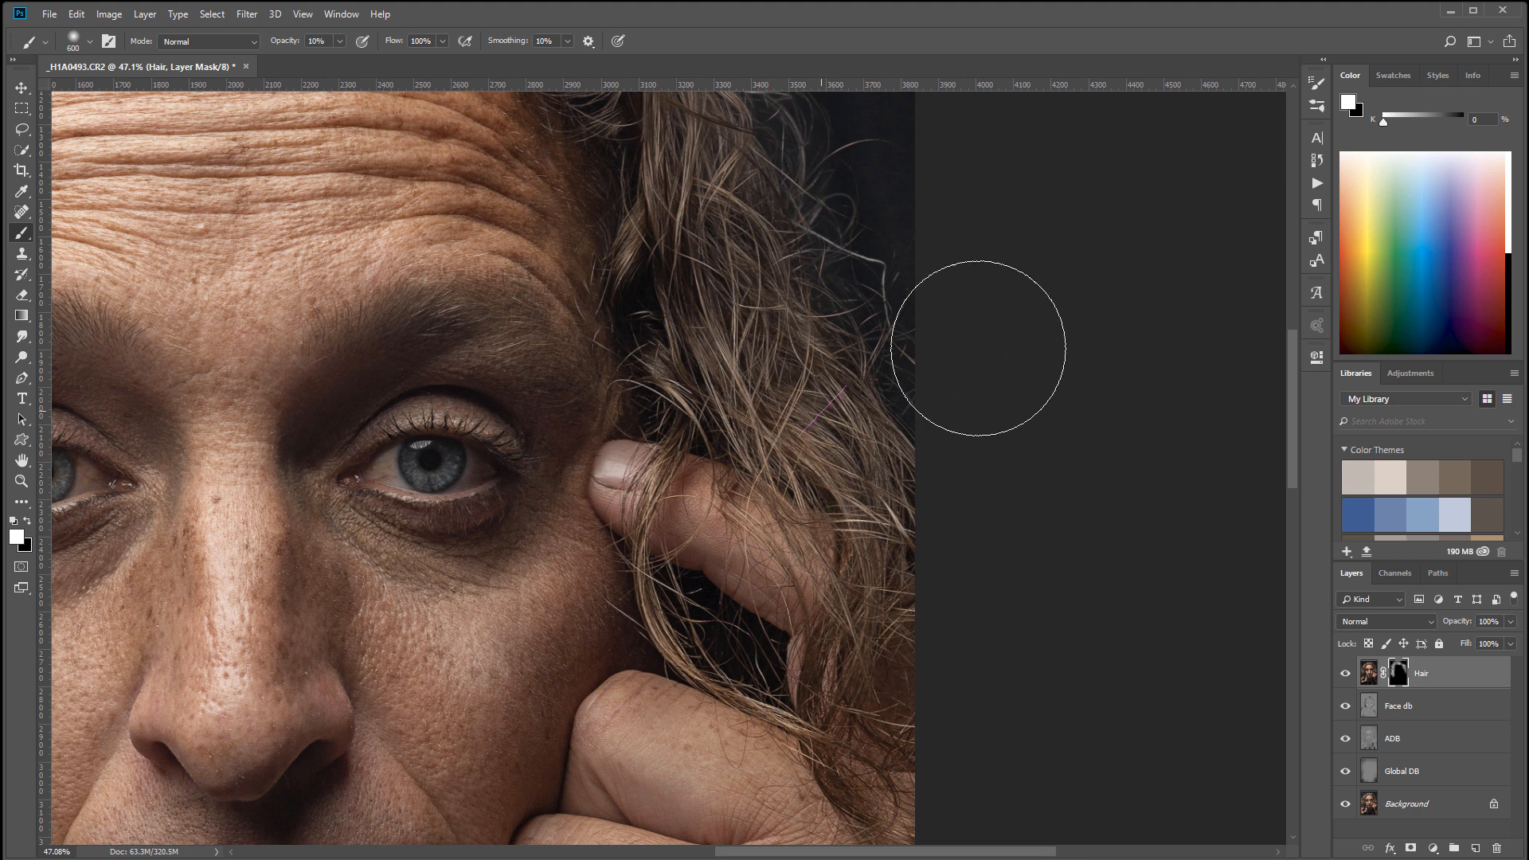
Paint the Hair mask white over the lower left curls and the beard to reveal the Oil Paint effect there.
scroll(830, 413, left, 10)
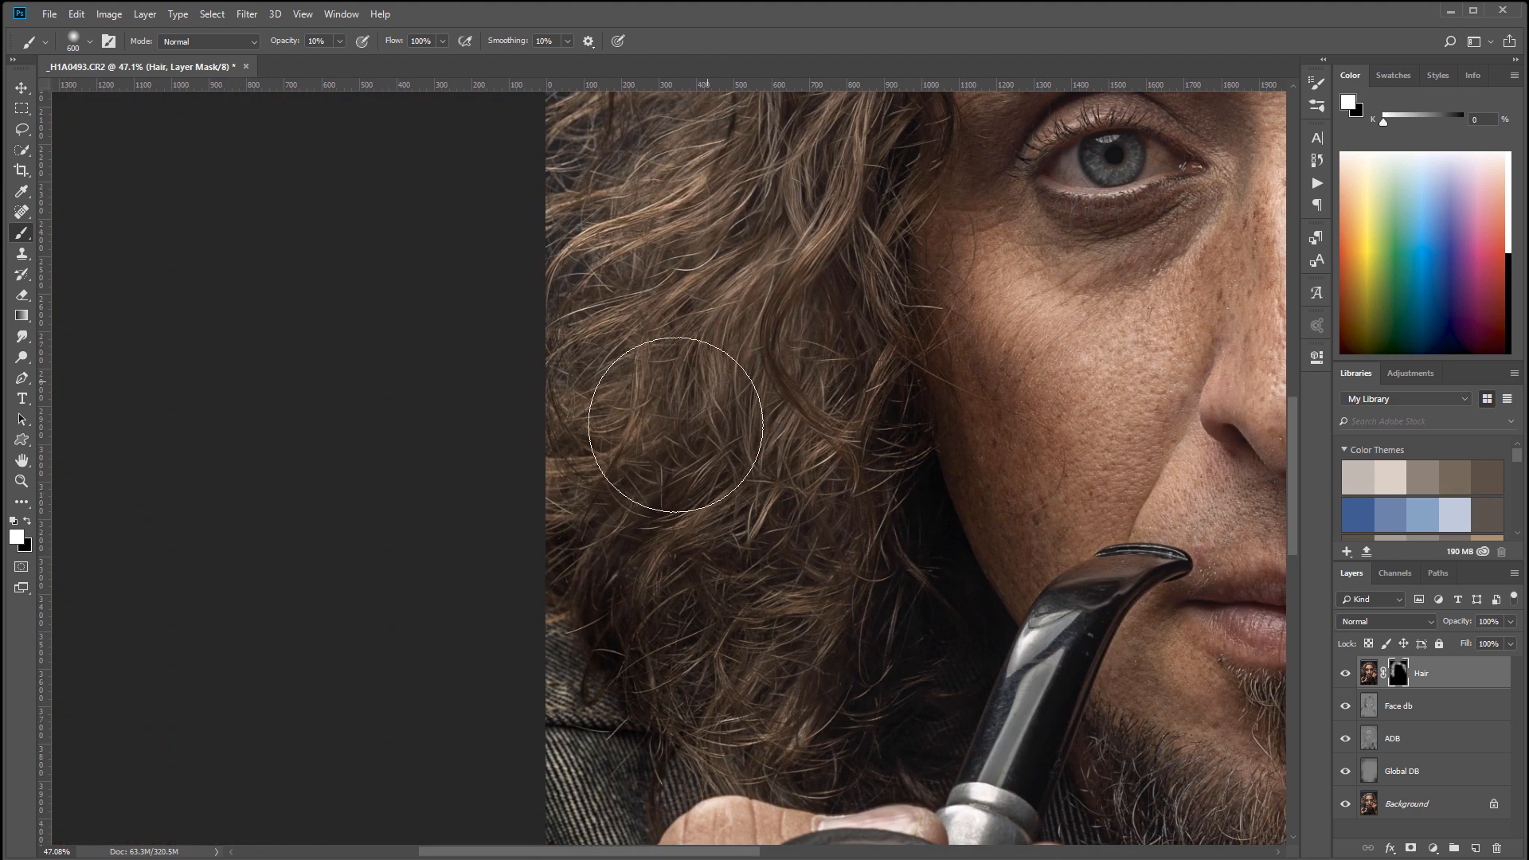
drag(663, 395, 283, 158)
mouse_move(767, 578)
mouse_down()
mouse_move(609, 422)
mouse_move(796, 467)
mouse_move(793, 528)
mouse_move(921, 614)
mouse_move(825, 737)
mouse_up()
drag(878, 669, 882, 457)
mouse_move(503, 213)
mouse_down()
mouse_move(701, 340)
mouse_move(723, 627)
mouse_move(753, 653)
mouse_move(844, 437)
mouse_move(941, 394)
mouse_up()
drag(860, 518, 827, 696)
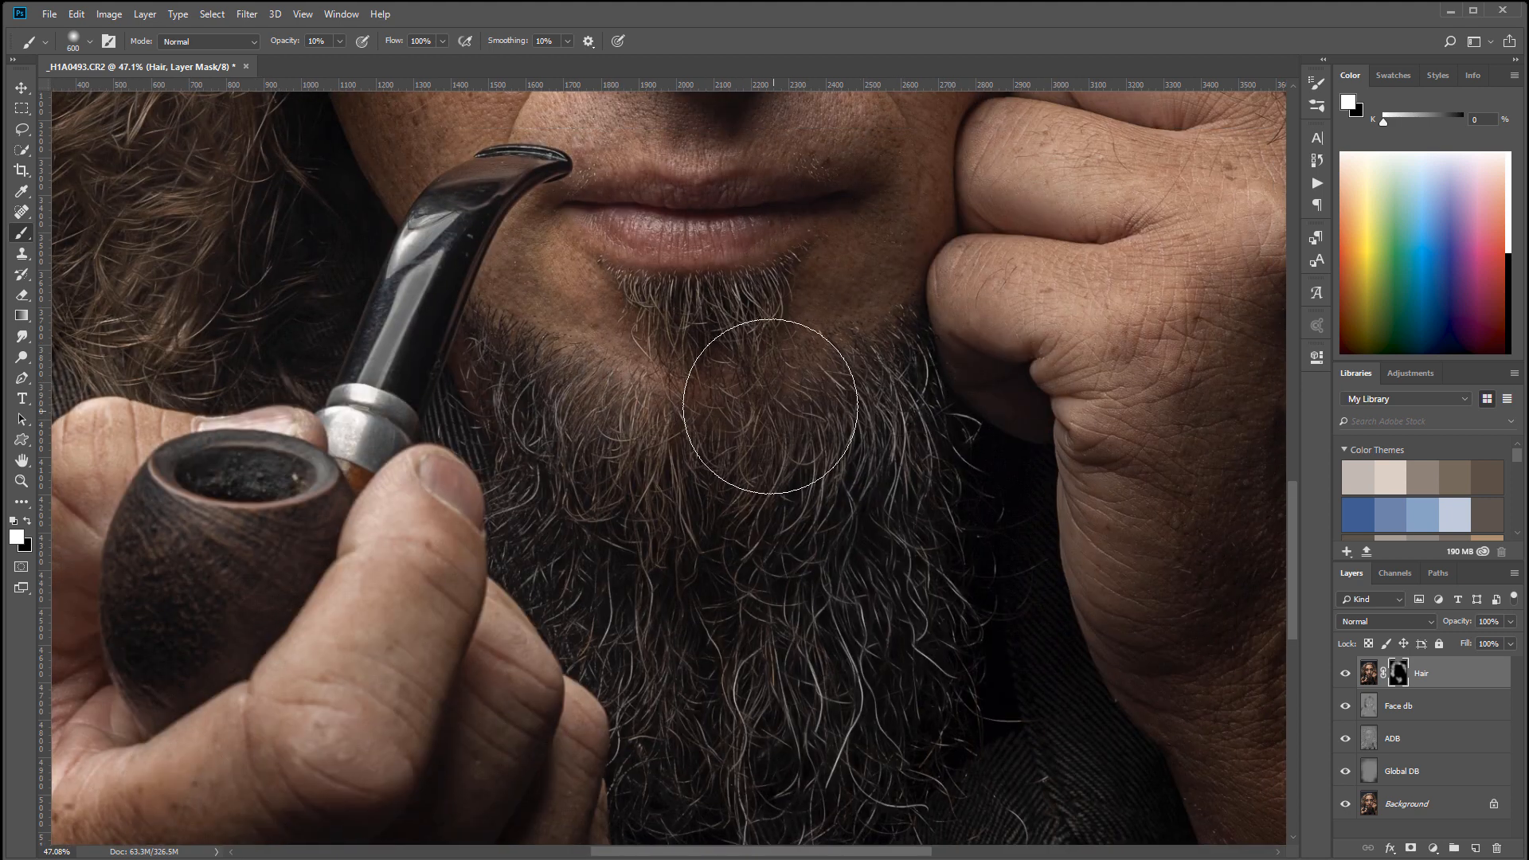
drag(942, 723, 689, 438)
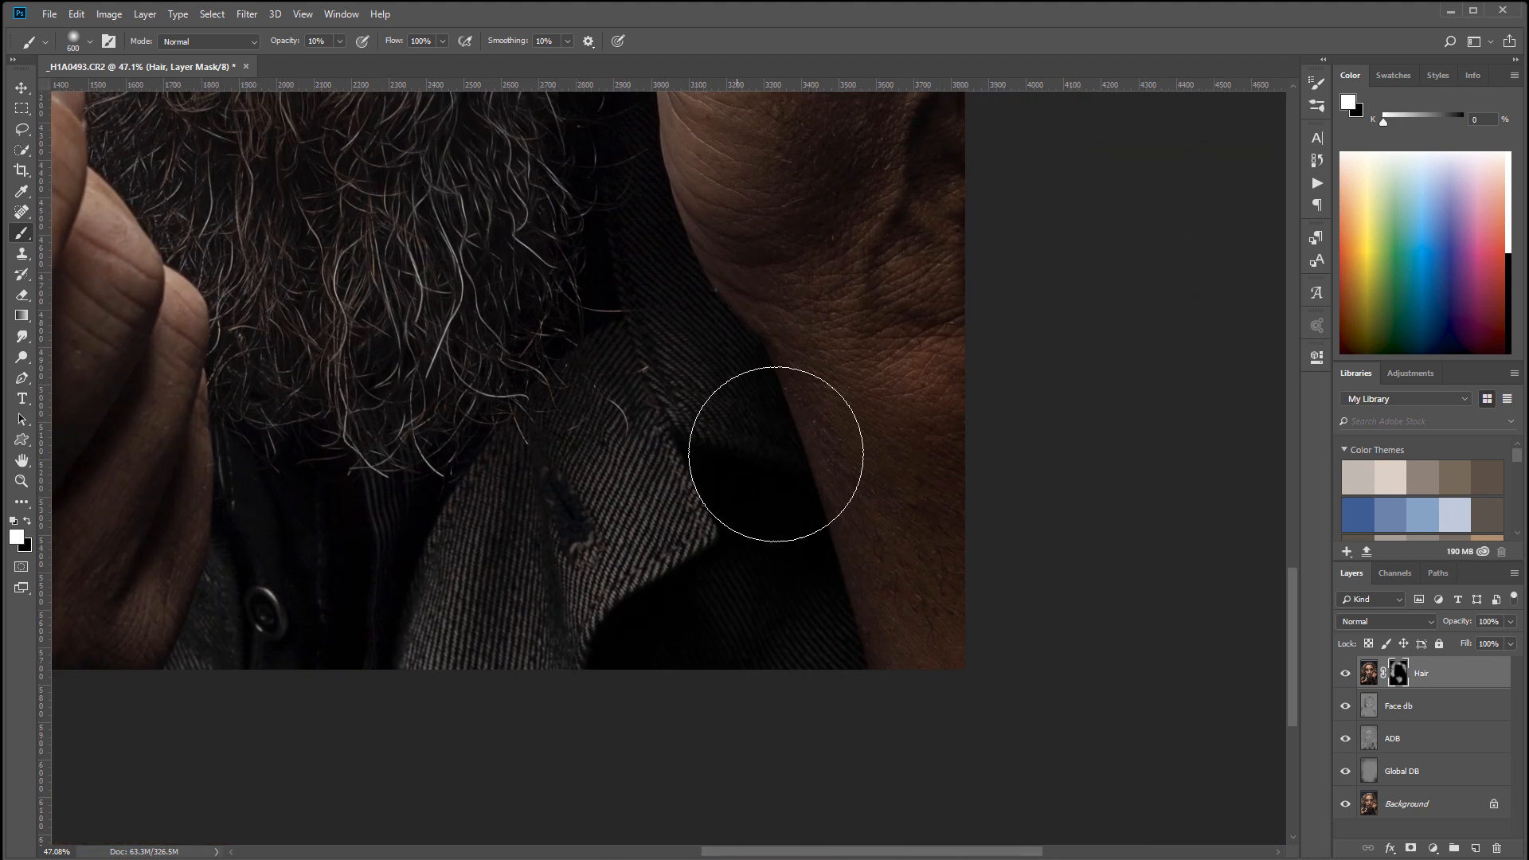
Paint the Hair mask white over the jacket collar and the clothing along the portrait's lower edge with the size-600 brush at 10% opacity.
mouse_move(853, 516)
mouse_down()
mouse_move(870, 573)
mouse_move(956, 651)
mouse_move(936, 658)
mouse_move(826, 548)
mouse_move(543, 661)
mouse_move(632, 507)
mouse_move(535, 497)
mouse_move(800, 580)
mouse_move(487, 537)
mouse_move(731, 621)
mouse_up()
drag(323, 570, 808, 616)
mouse_move(380, 693)
mouse_down()
mouse_move(616, 574)
mouse_move(714, 662)
mouse_move(351, 631)
mouse_move(676, 622)
mouse_up()
mouse_move(556, 662)
mouse_down()
mouse_move(351, 662)
mouse_move(362, 720)
mouse_move(355, 517)
mouse_move(342, 505)
mouse_move(464, 556)
mouse_move(431, 639)
mouse_up()
mouse_move(466, 462)
mouse_down()
mouse_move(553, 695)
mouse_move(543, 729)
mouse_up()
drag(421, 278, 440, 349)
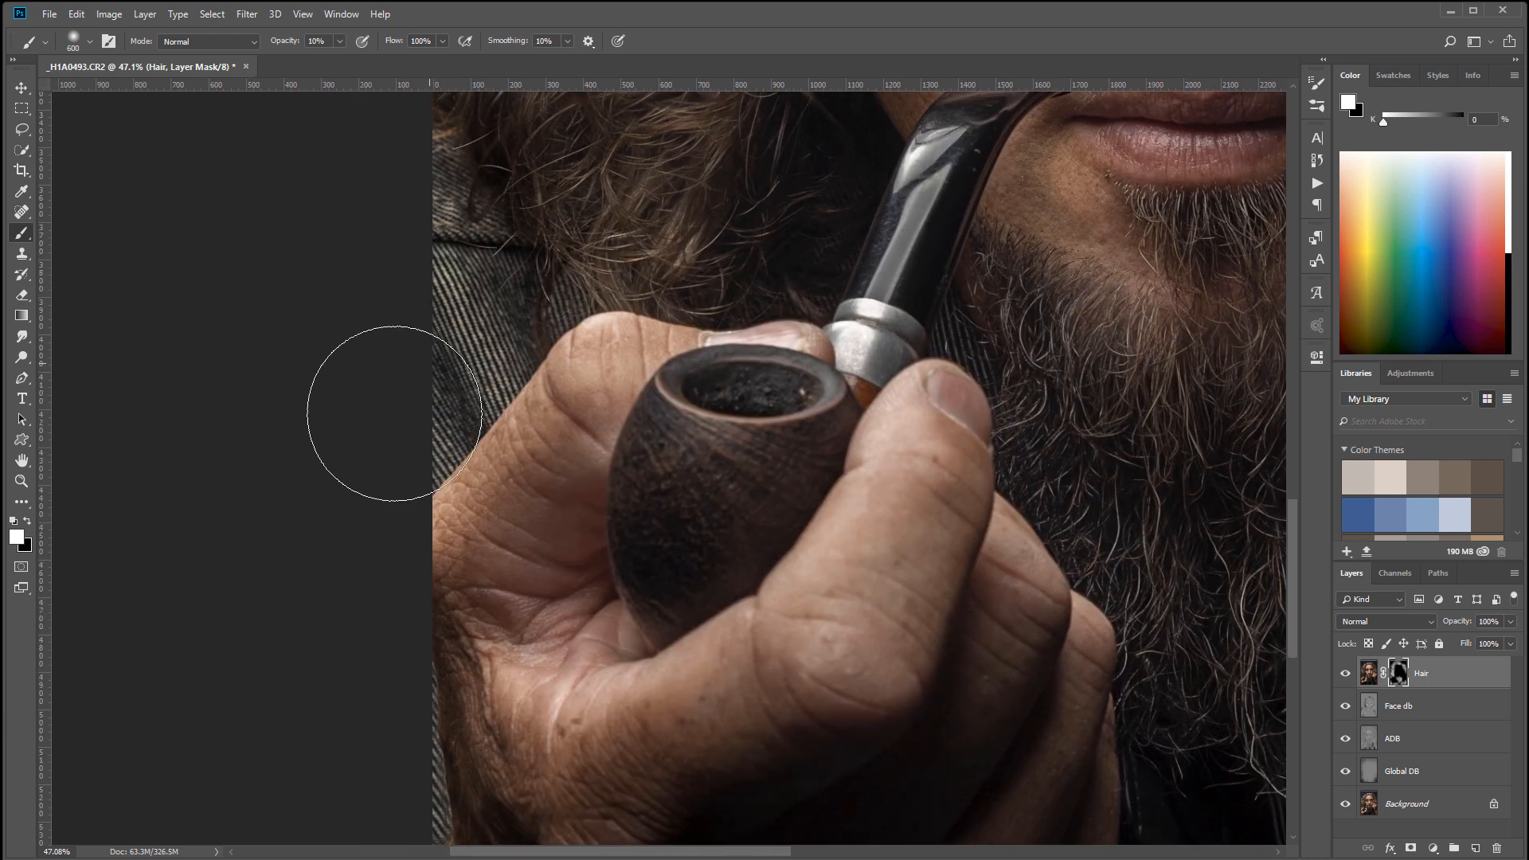
Paint the Hair mask white over the jacket shoulder and the hair and beard around the pipe-holding hand.
mouse_move(369, 444)
mouse_down()
mouse_move(311, 693)
mouse_move(523, 493)
mouse_up()
drag(589, 329, 293, 495)
mouse_move(766, 667)
mouse_down()
mouse_move(640, 474)
mouse_move(368, 549)
mouse_move(702, 586)
mouse_move(727, 437)
mouse_move(772, 517)
mouse_up()
drag(719, 327, 911, 264)
drag(703, 355, 750, 294)
scroll(657, 505, down, 1)
scroll(657, 504, down, 2)
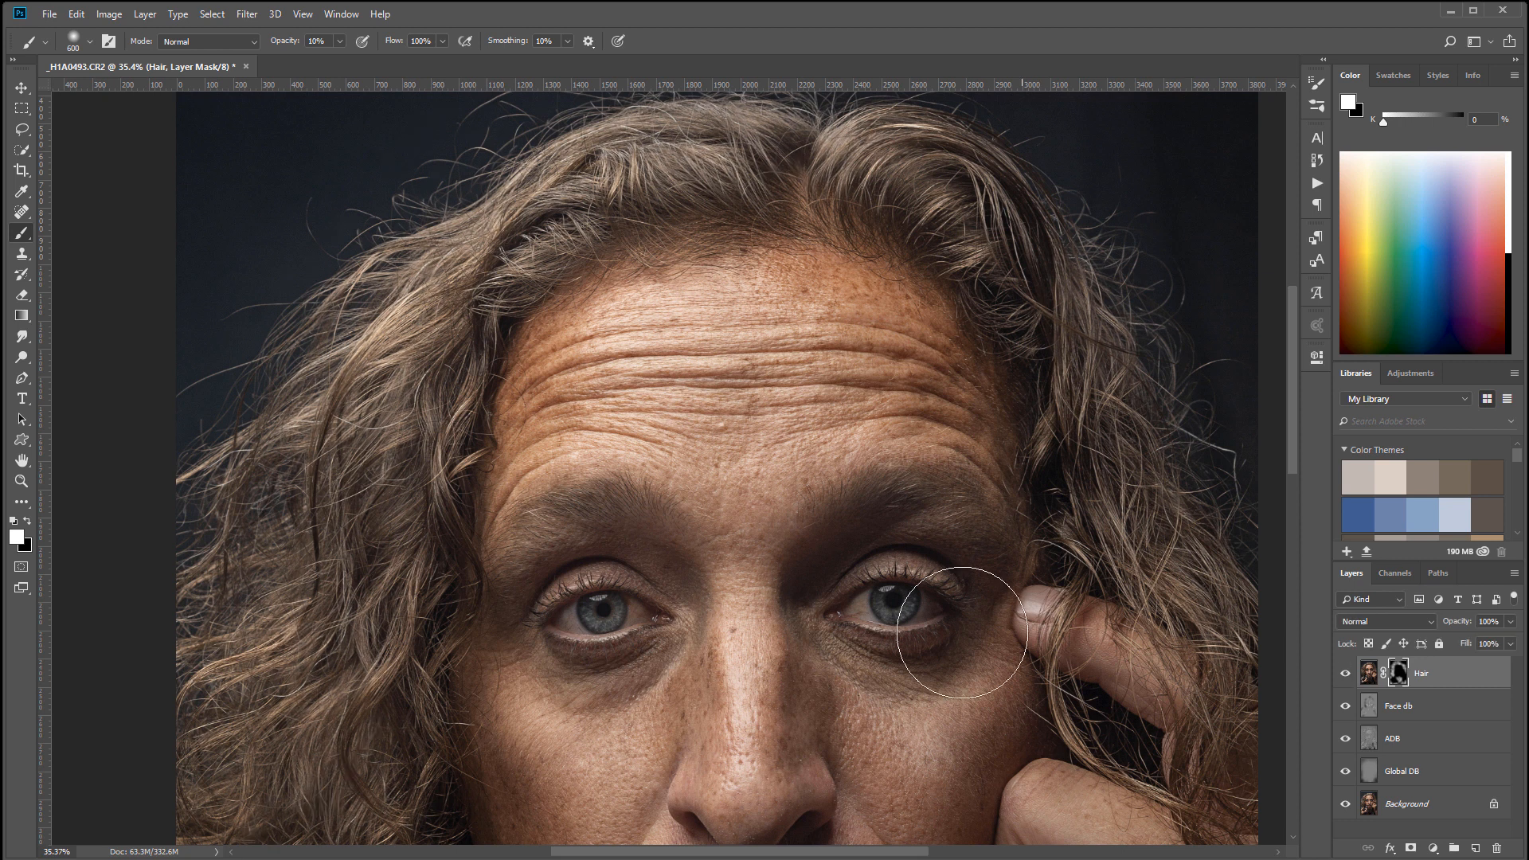
scroll(681, 562, down, 3)
drag(782, 667, 731, 474)
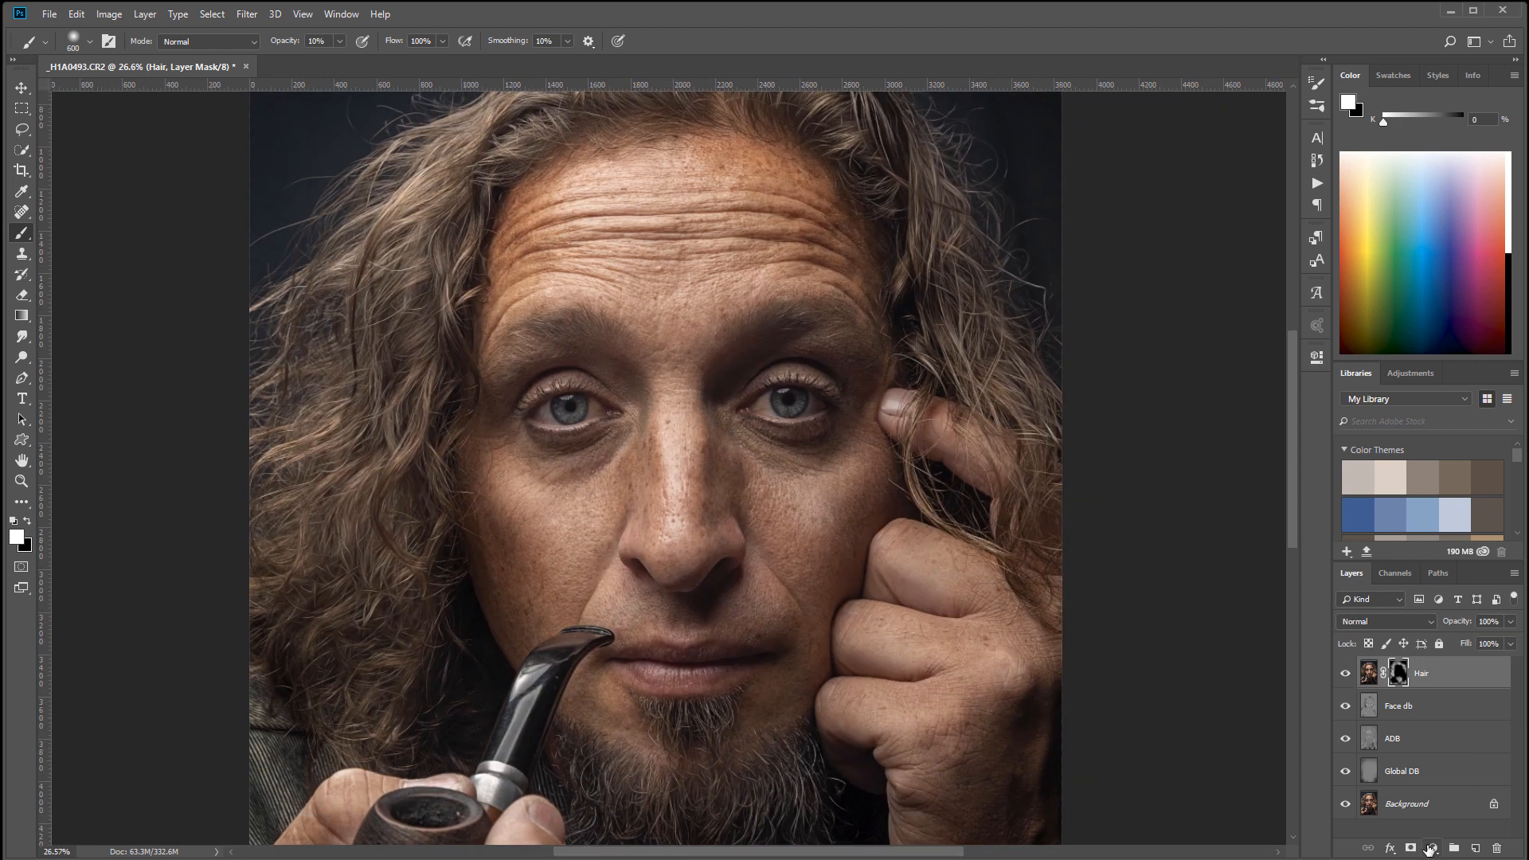
Add a Curves adjustment layer above the Hair layer and set its blend mode to Overlay.
click(1430, 848)
click(1368, 638)
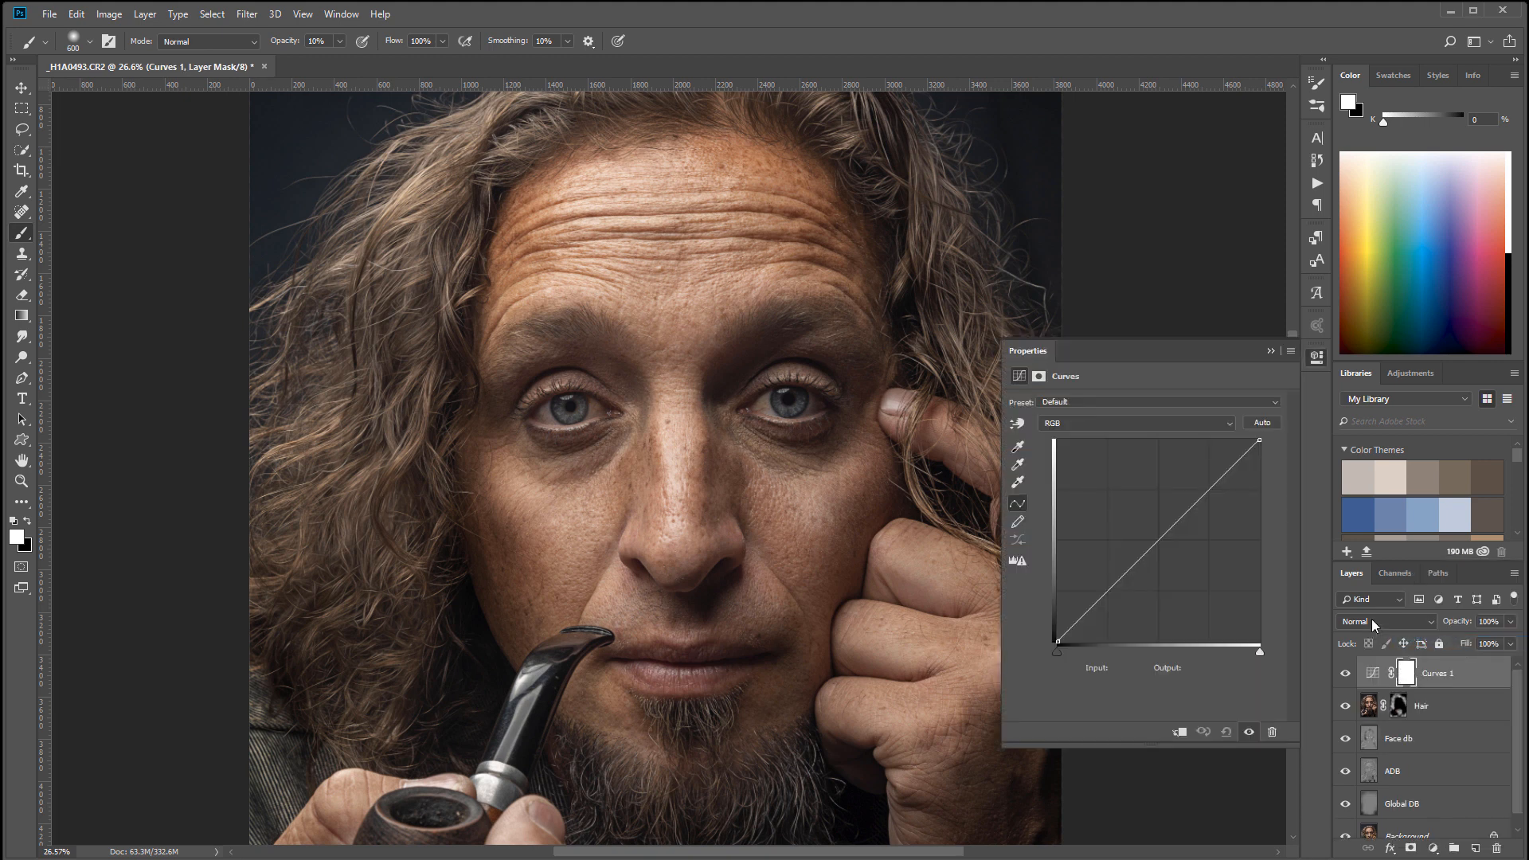
click(1377, 618)
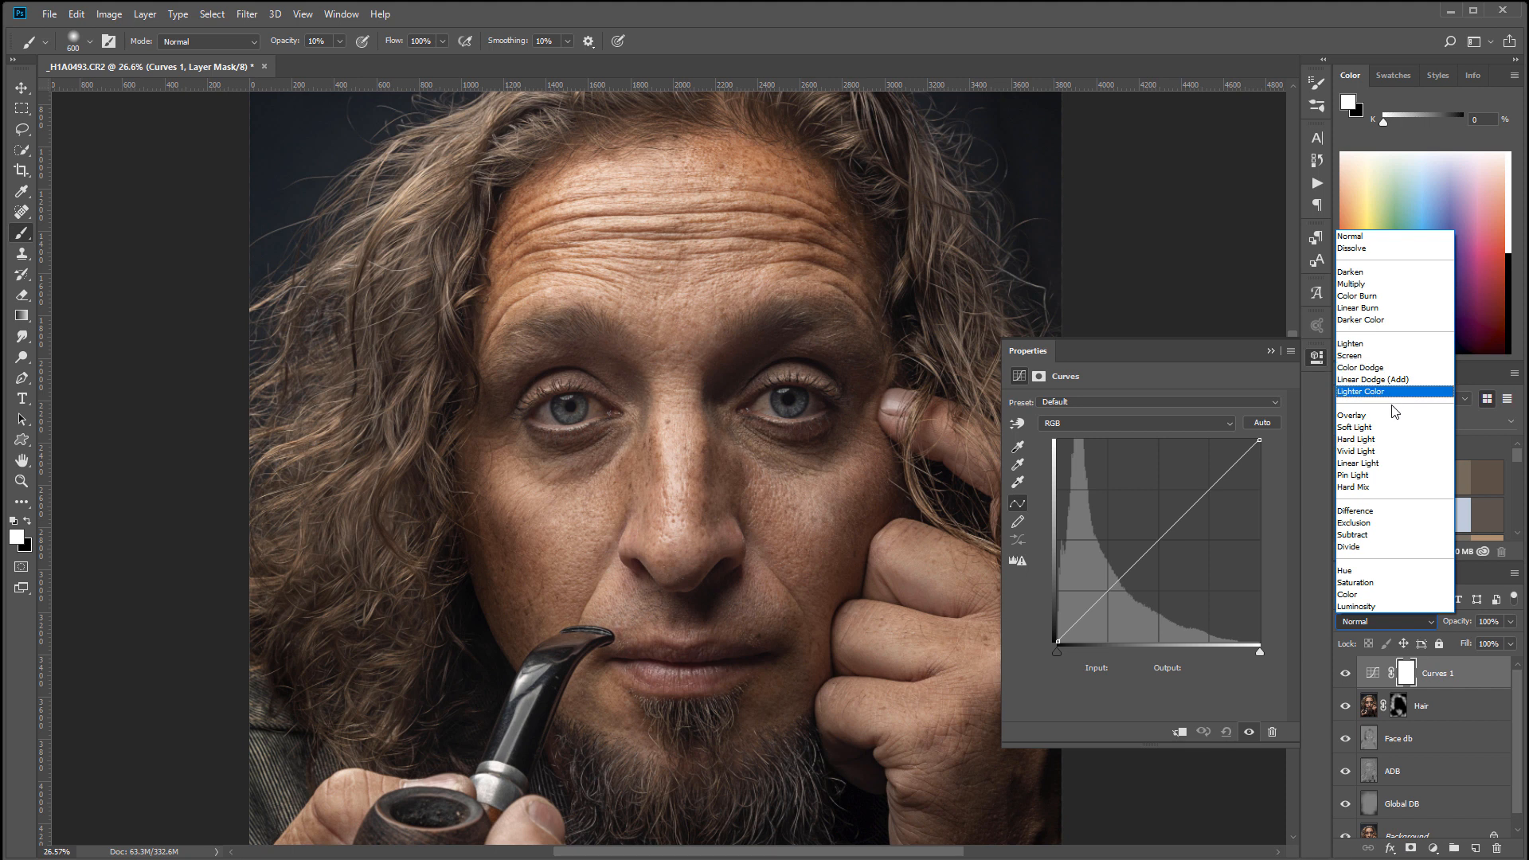
click(1354, 415)
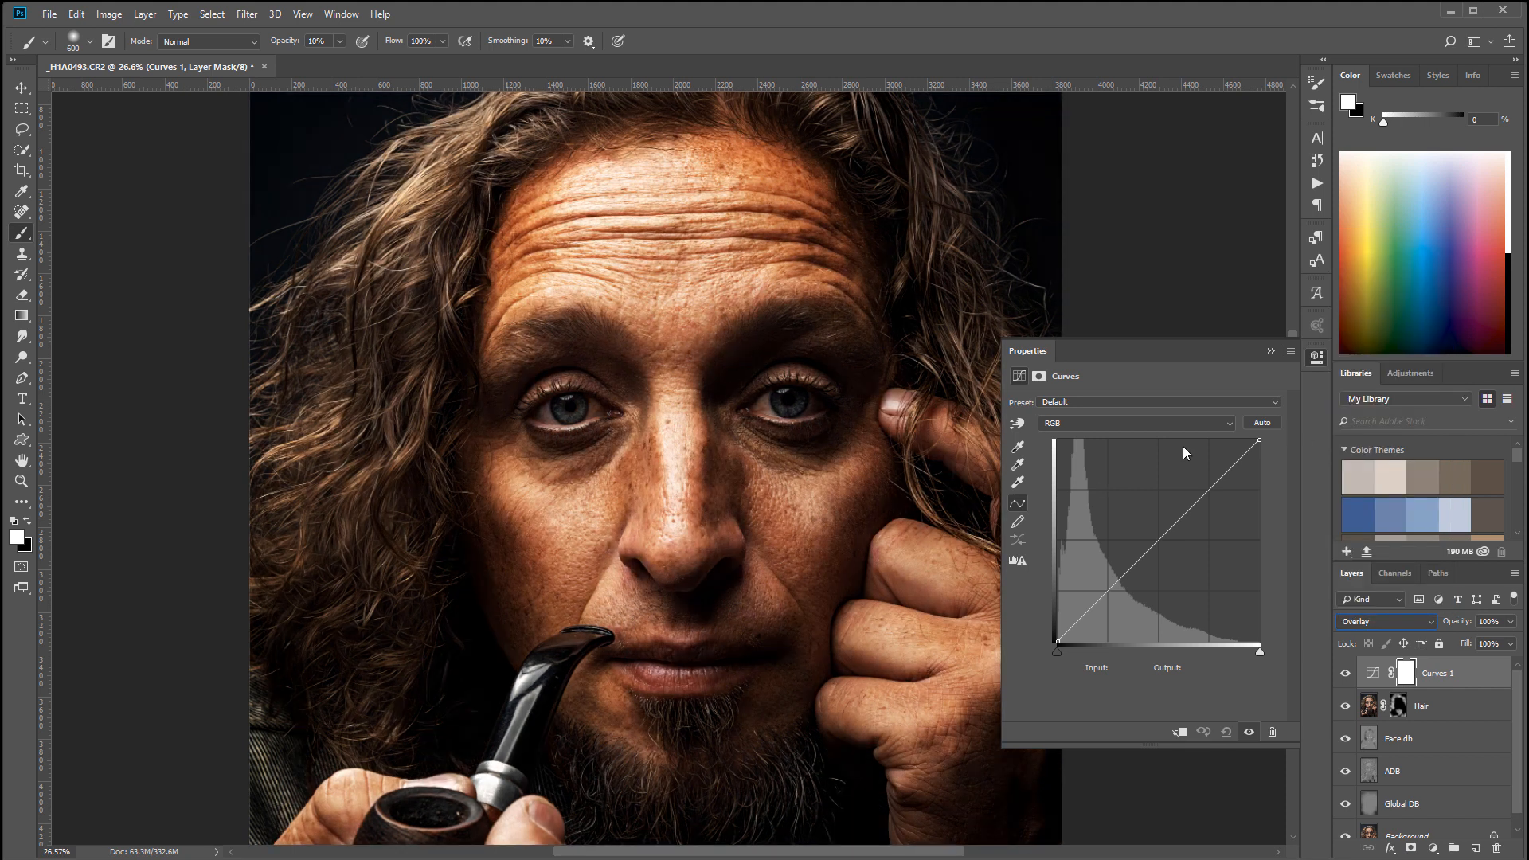
Brighten the RGB curve with two points, a shadow point at input 58, output 107 and a raised highlight point.
drag(1106, 585, 1118, 584)
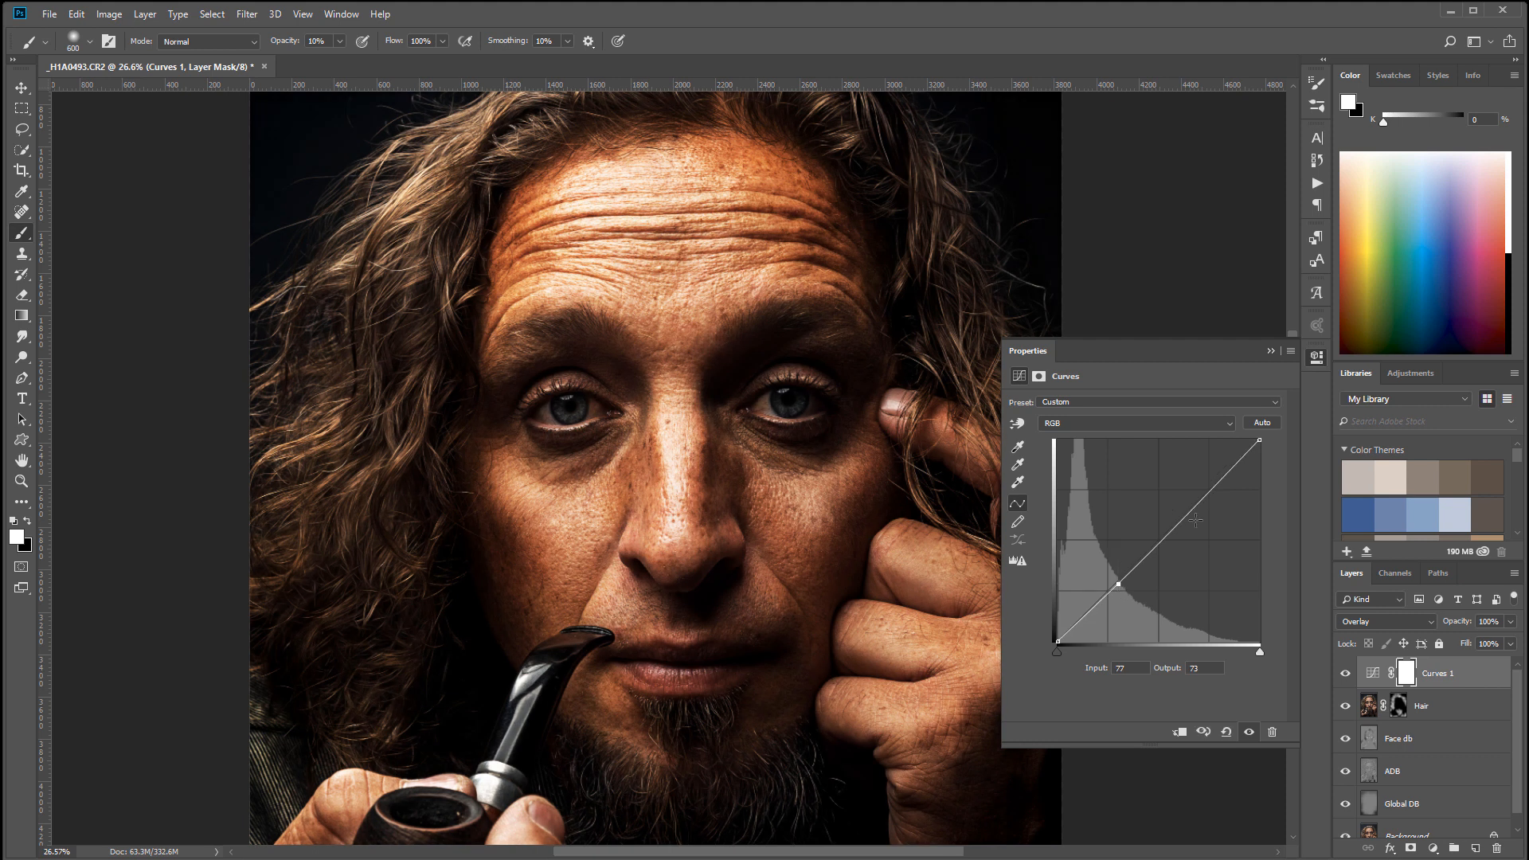
drag(1178, 521, 1179, 495)
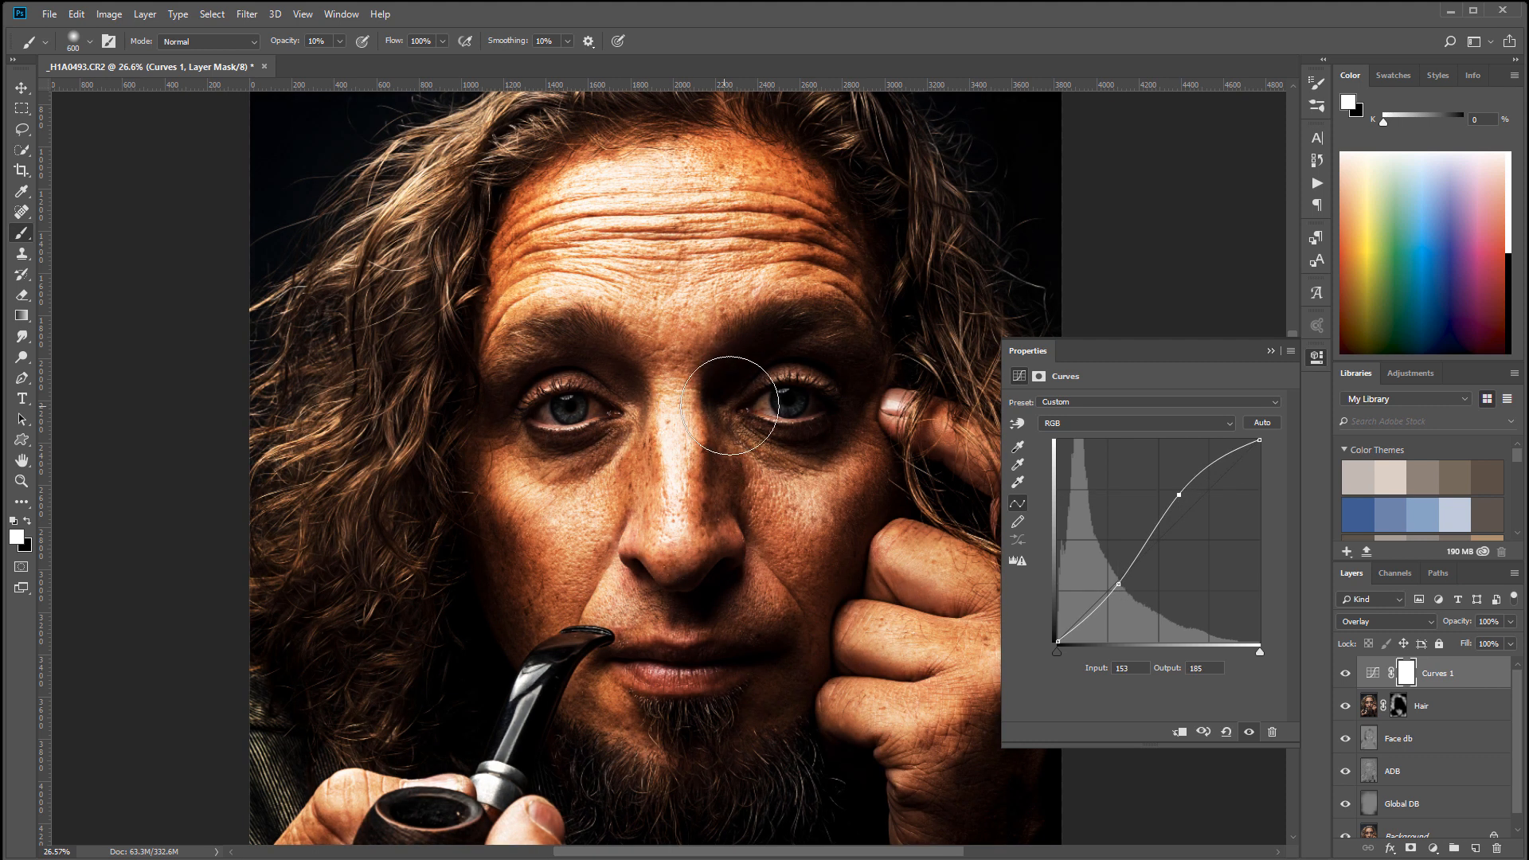
mouse_move(1116, 585)
mouse_down()
mouse_move(1115, 609)
mouse_move(1108, 566)
mouse_up()
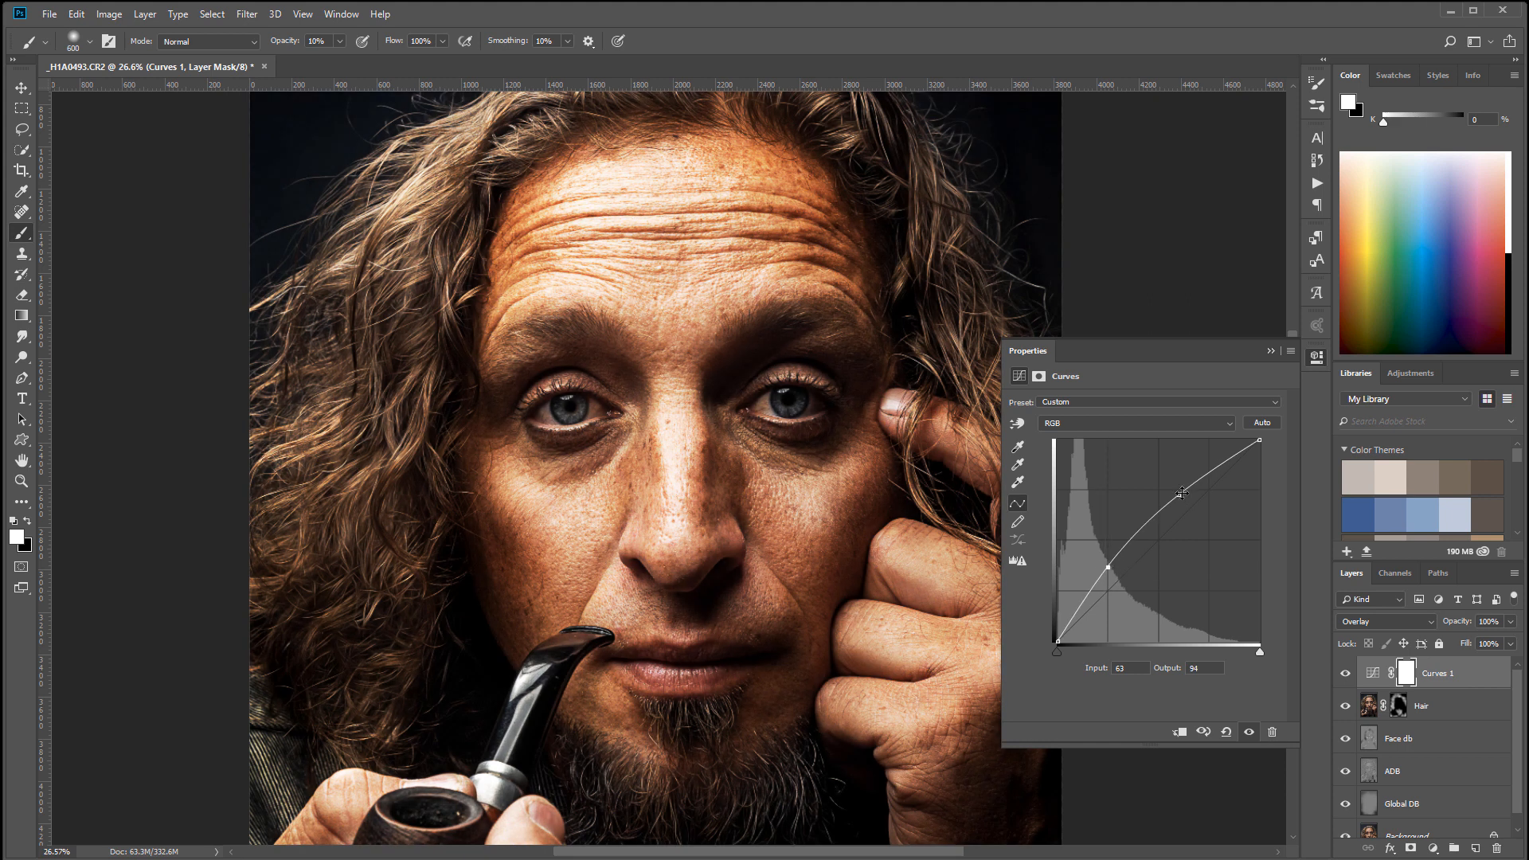
drag(1182, 492, 1170, 490)
drag(1107, 568, 1104, 556)
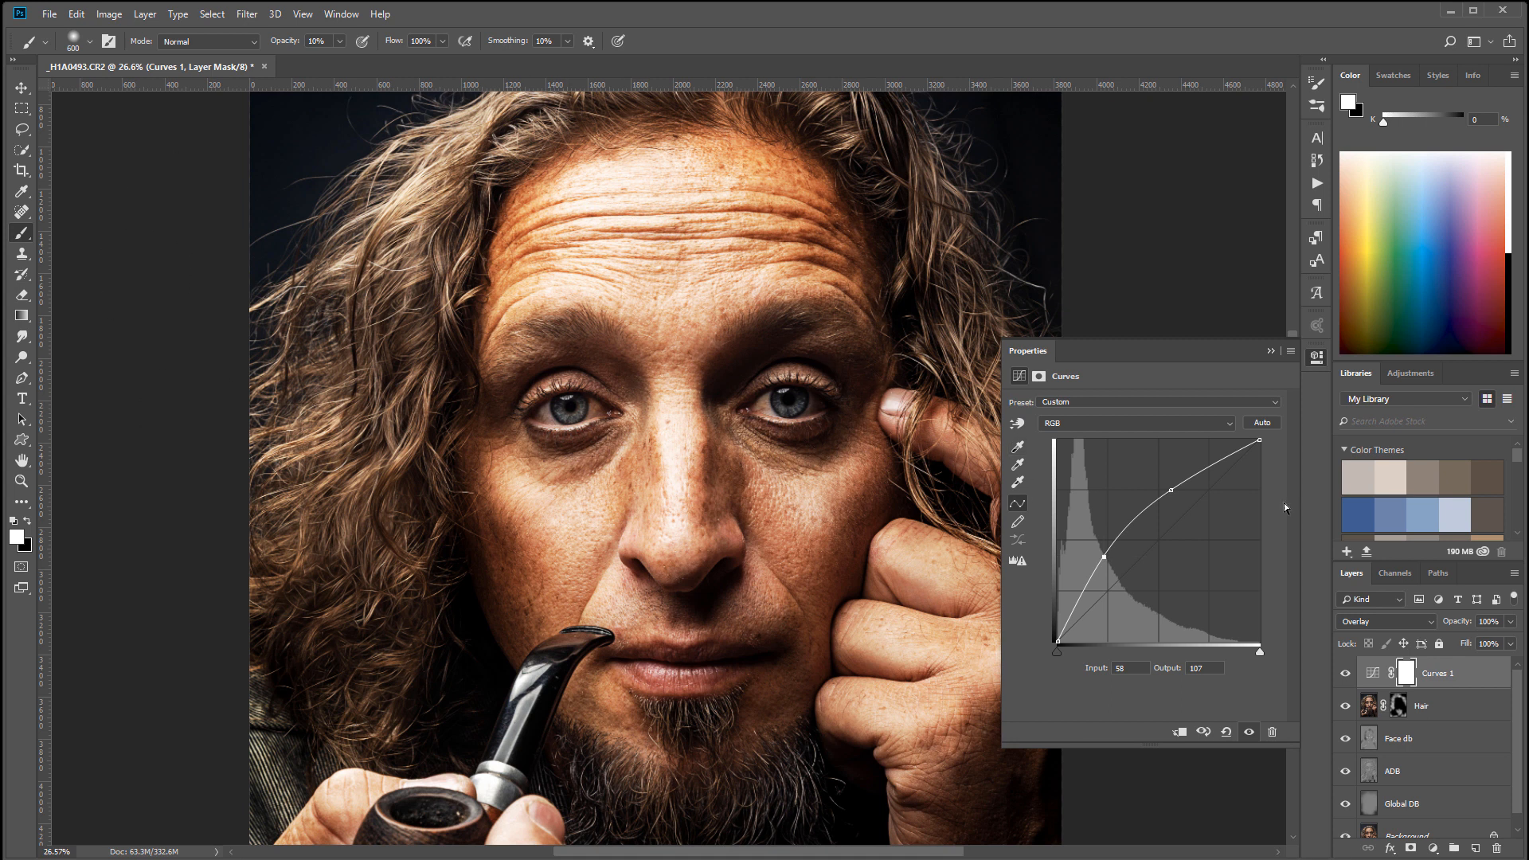
Compare the portrait with and without the Curves 1 layer, and invert its layer mask to black.
click(1346, 674)
click(1346, 674)
click(1346, 675)
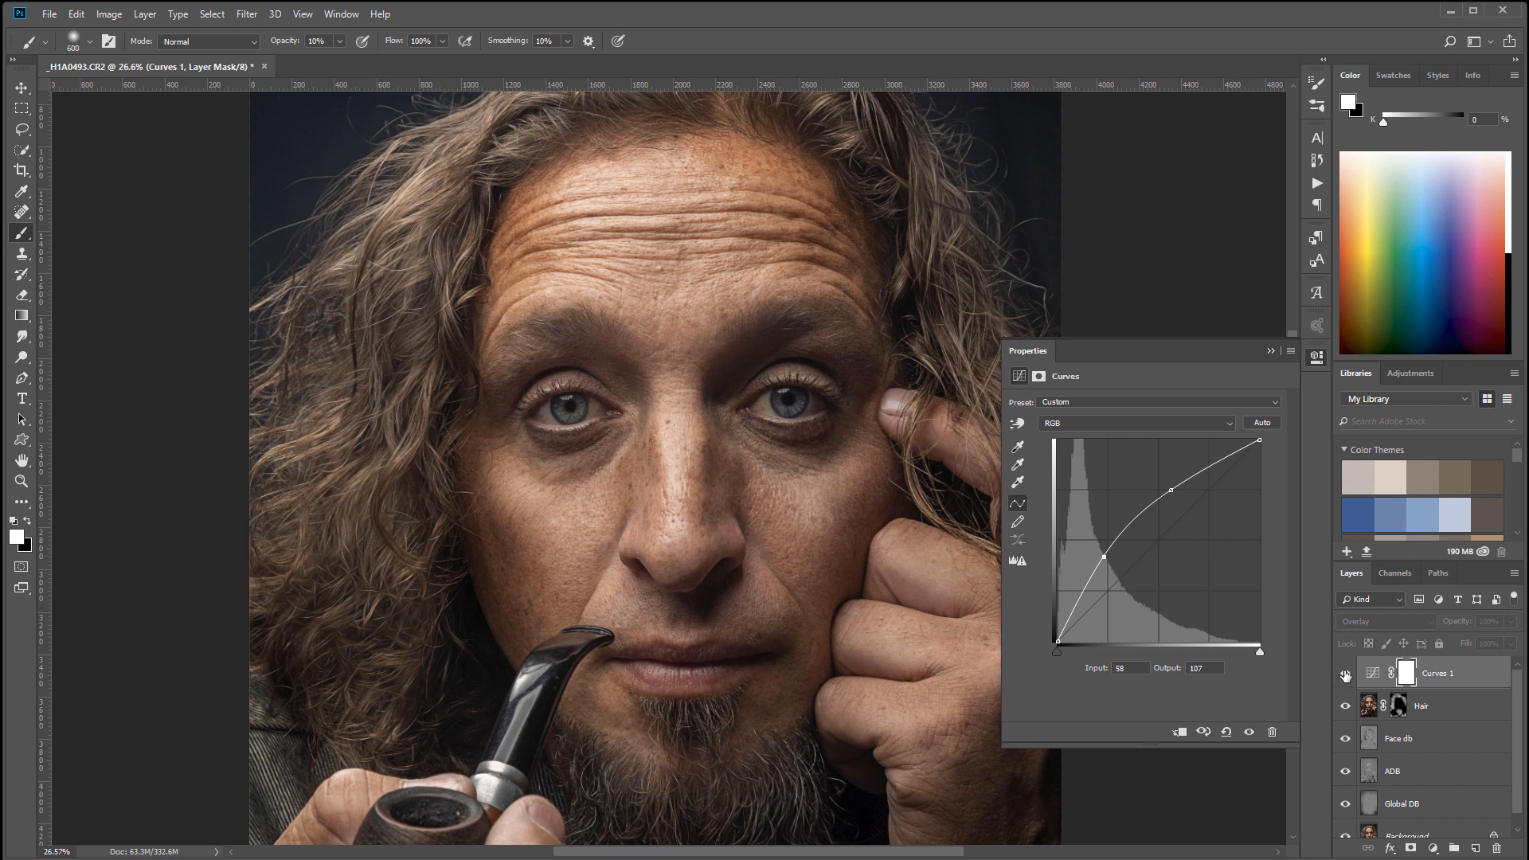
click(1345, 674)
click(1408, 673)
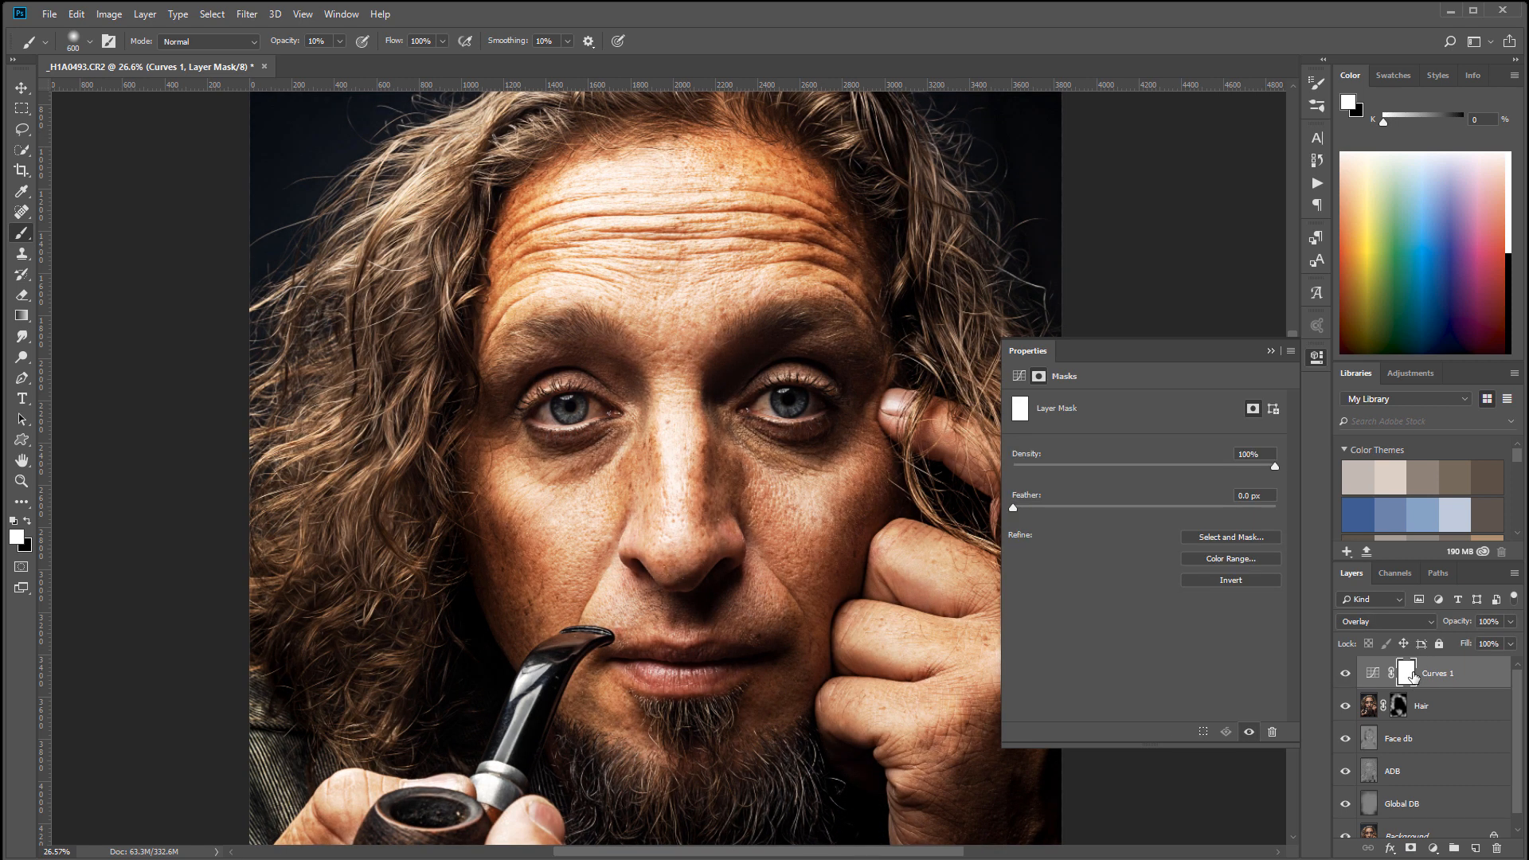
key(ctrl+i)
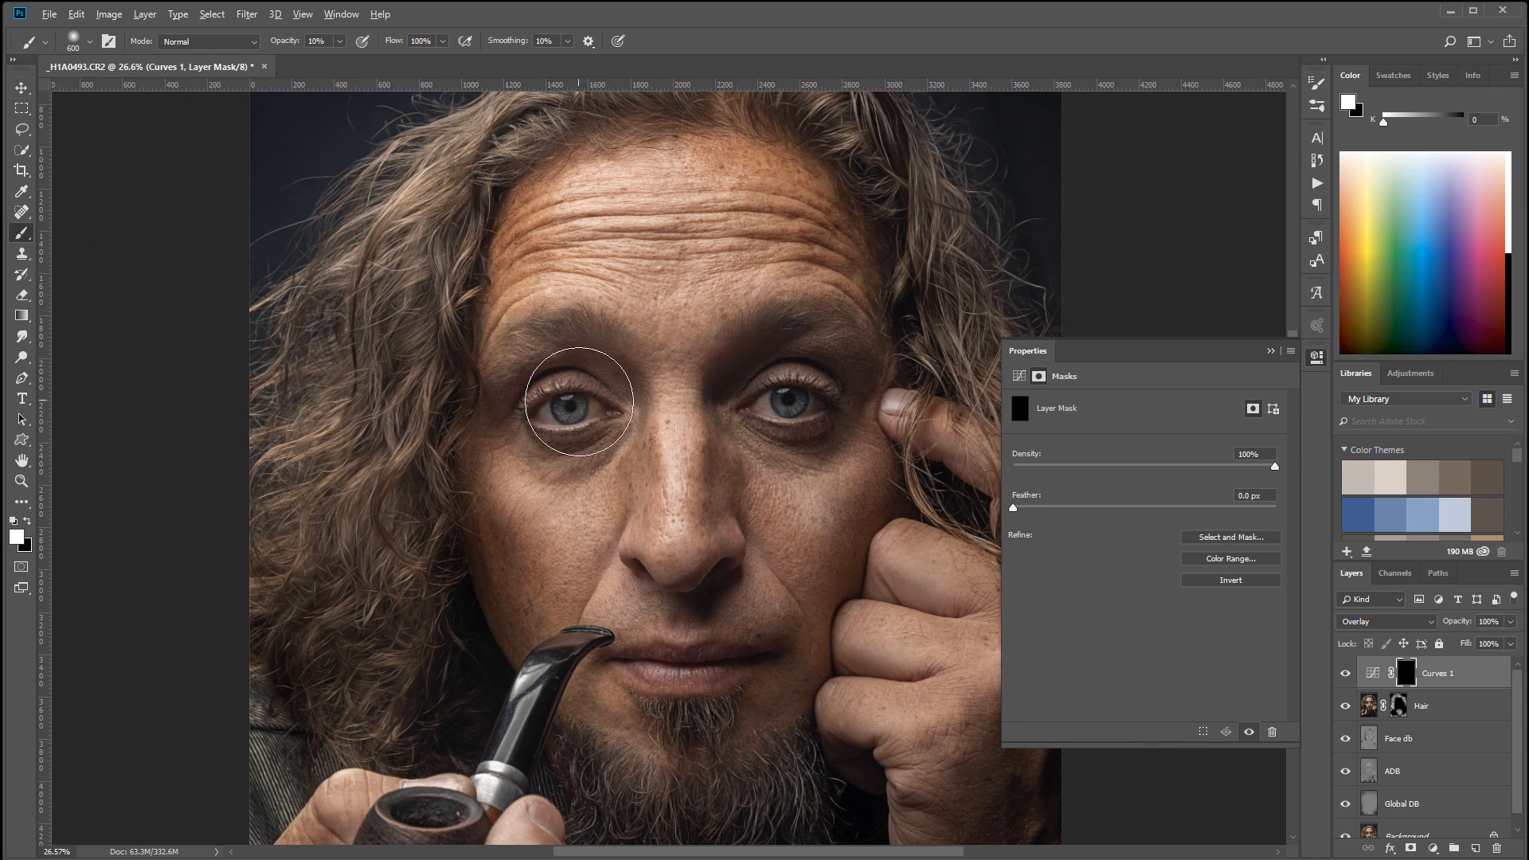
Reveal the Curves effect on the iris of the eye left of the nose, painting white with a size-90 brush at 10% opacity.
scroll(581, 398, up, 5)
scroll(586, 385, up, 1)
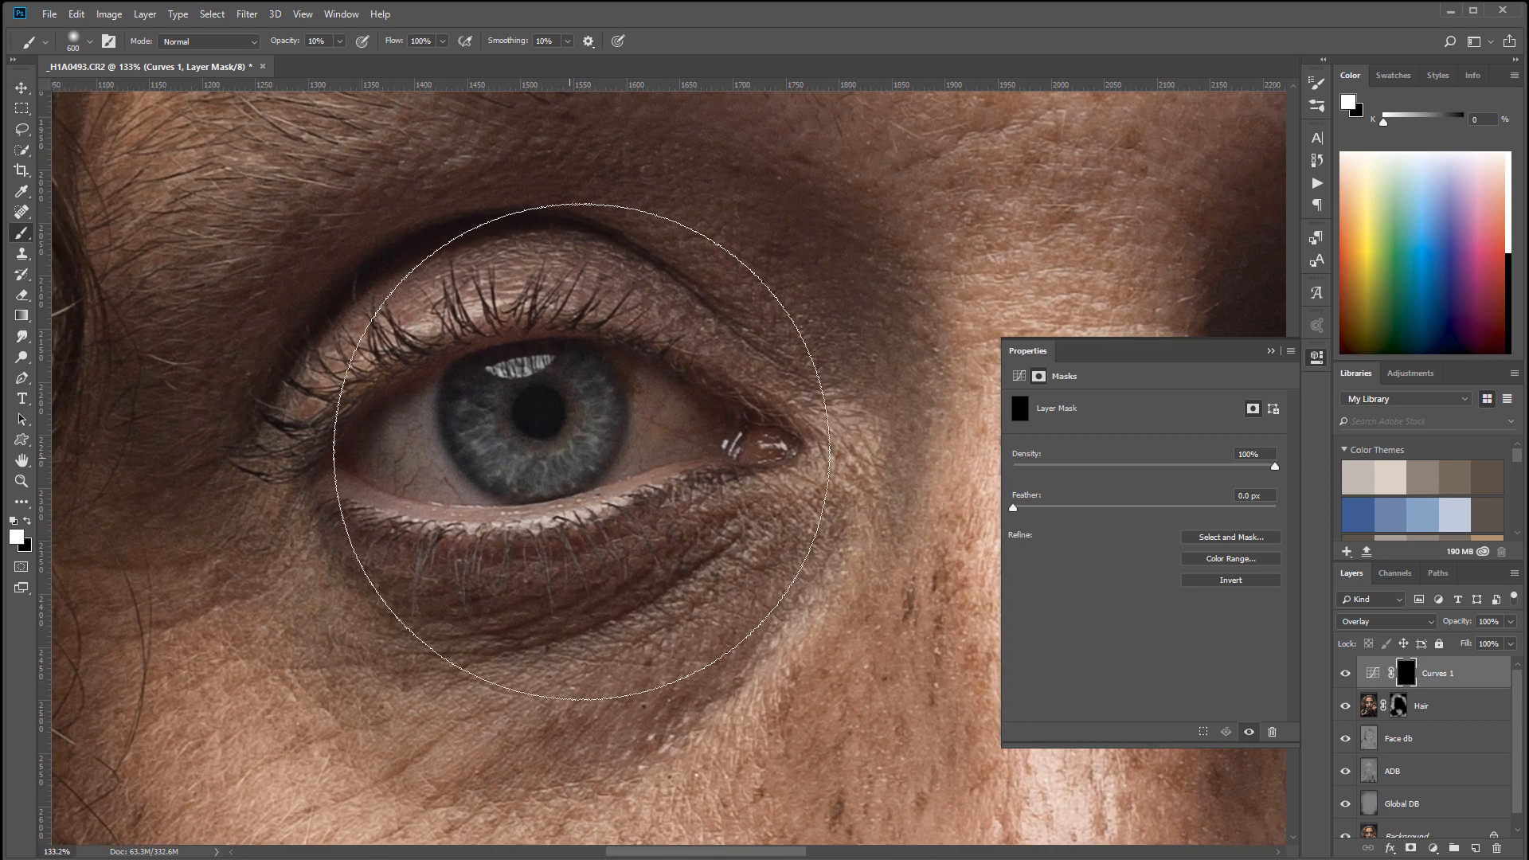
key(bracketleft)
key(bracketleft)
key(bracketleft)
key(bracketleft)
key(bracketleft)
key(bracketleft)
key(bracketleft)
key(bracketleft)
mouse_move(465, 393)
mouse_down()
mouse_move(483, 433)
mouse_move(531, 430)
mouse_move(571, 449)
mouse_move(559, 456)
mouse_move(600, 375)
mouse_move(575, 445)
mouse_move(458, 418)
mouse_move(483, 450)
mouse_move(522, 450)
mouse_move(504, 405)
mouse_move(525, 397)
mouse_move(570, 432)
mouse_move(522, 449)
mouse_move(494, 417)
mouse_move(591, 408)
mouse_move(585, 451)
mouse_move(548, 469)
mouse_up()
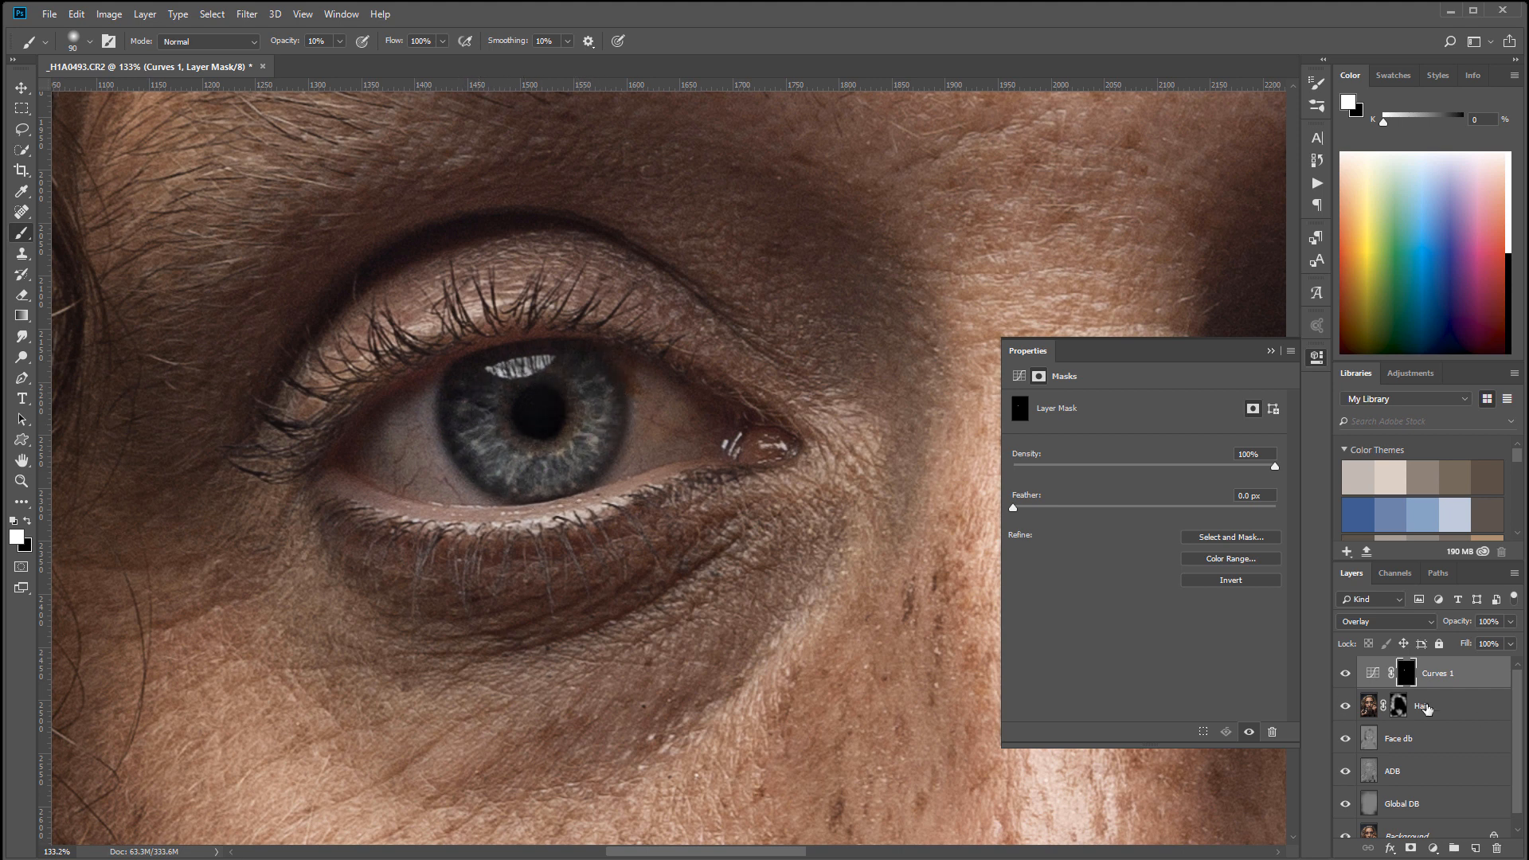
Toggle Curves 1 to check the brightened iris, and paint its mask white over the iris of the other eye.
click(1346, 678)
click(1345, 677)
click(1345, 678)
drag(819, 518, 461, 546)
mouse_move(540, 454)
mouse_down()
mouse_move(558, 483)
mouse_move(652, 494)
mouse_move(701, 470)
mouse_move(638, 500)
mouse_move(668, 459)
mouse_move(596, 469)
mouse_move(697, 466)
mouse_move(653, 516)
mouse_move(599, 498)
mouse_move(689, 458)
mouse_move(678, 489)
mouse_move(558, 469)
mouse_move(617, 489)
mouse_move(657, 556)
mouse_move(631, 509)
mouse_move(657, 500)
mouse_move(585, 484)
mouse_move(653, 487)
mouse_move(629, 522)
mouse_move(597, 490)
mouse_move(676, 454)
mouse_up()
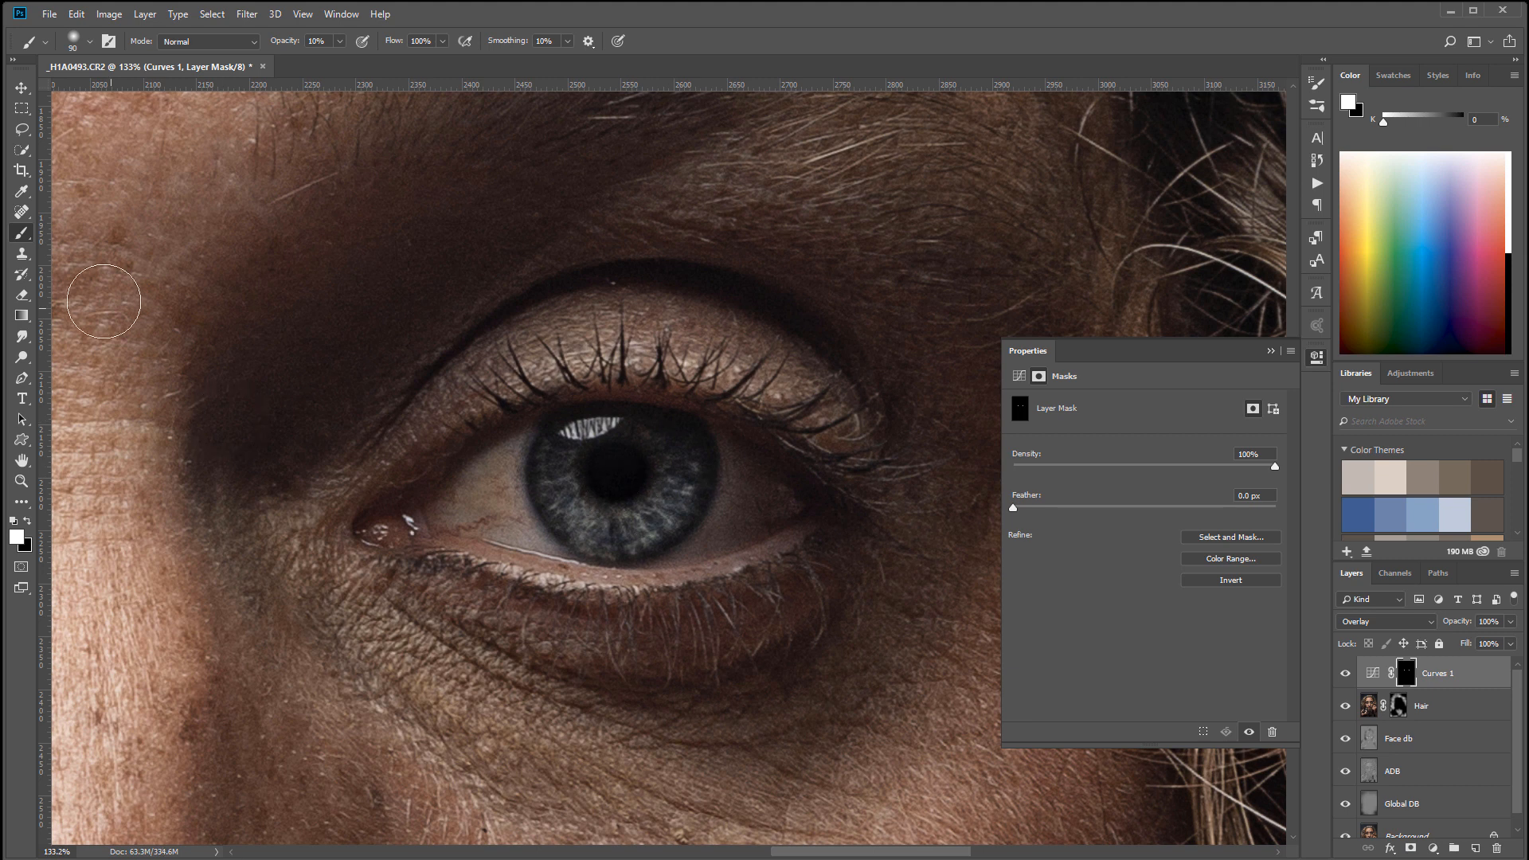
Dodge both eyes on the Face db layer with the white size-90 brush at 10% opacity.
click(1366, 742)
mouse_move(589, 527)
mouse_down()
mouse_move(720, 508)
mouse_move(730, 480)
mouse_move(680, 539)
mouse_move(707, 481)
mouse_up()
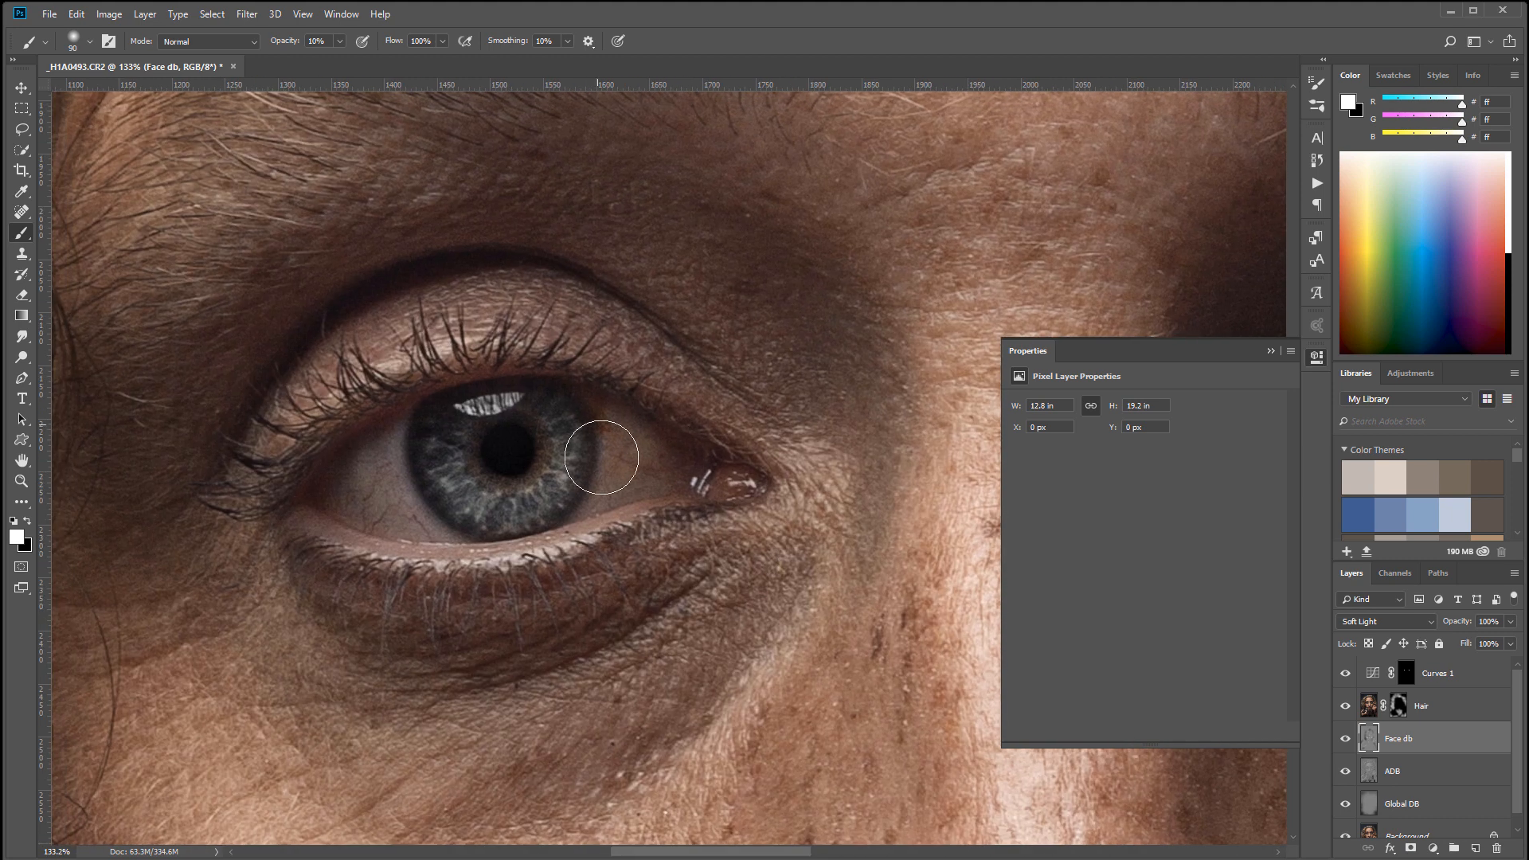
mouse_move(601, 457)
mouse_down()
mouse_move(469, 504)
mouse_move(411, 456)
mouse_move(414, 440)
mouse_move(476, 501)
mouse_move(417, 508)
mouse_move(577, 511)
mouse_up()
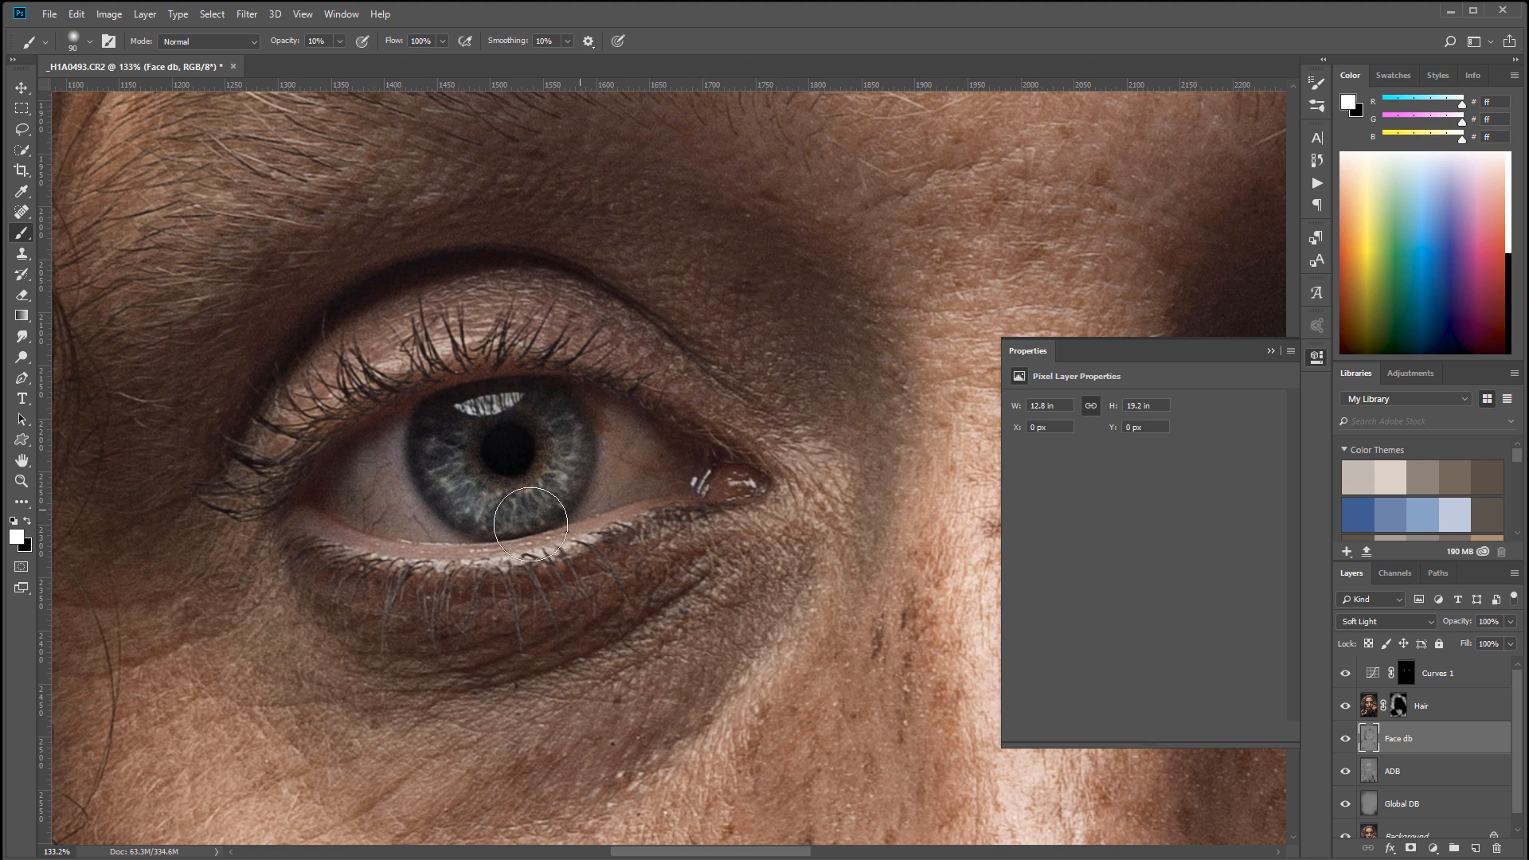
scroll(682, 549, down, 4)
scroll(704, 574, down, 5)
scroll(879, 593, right, 3)
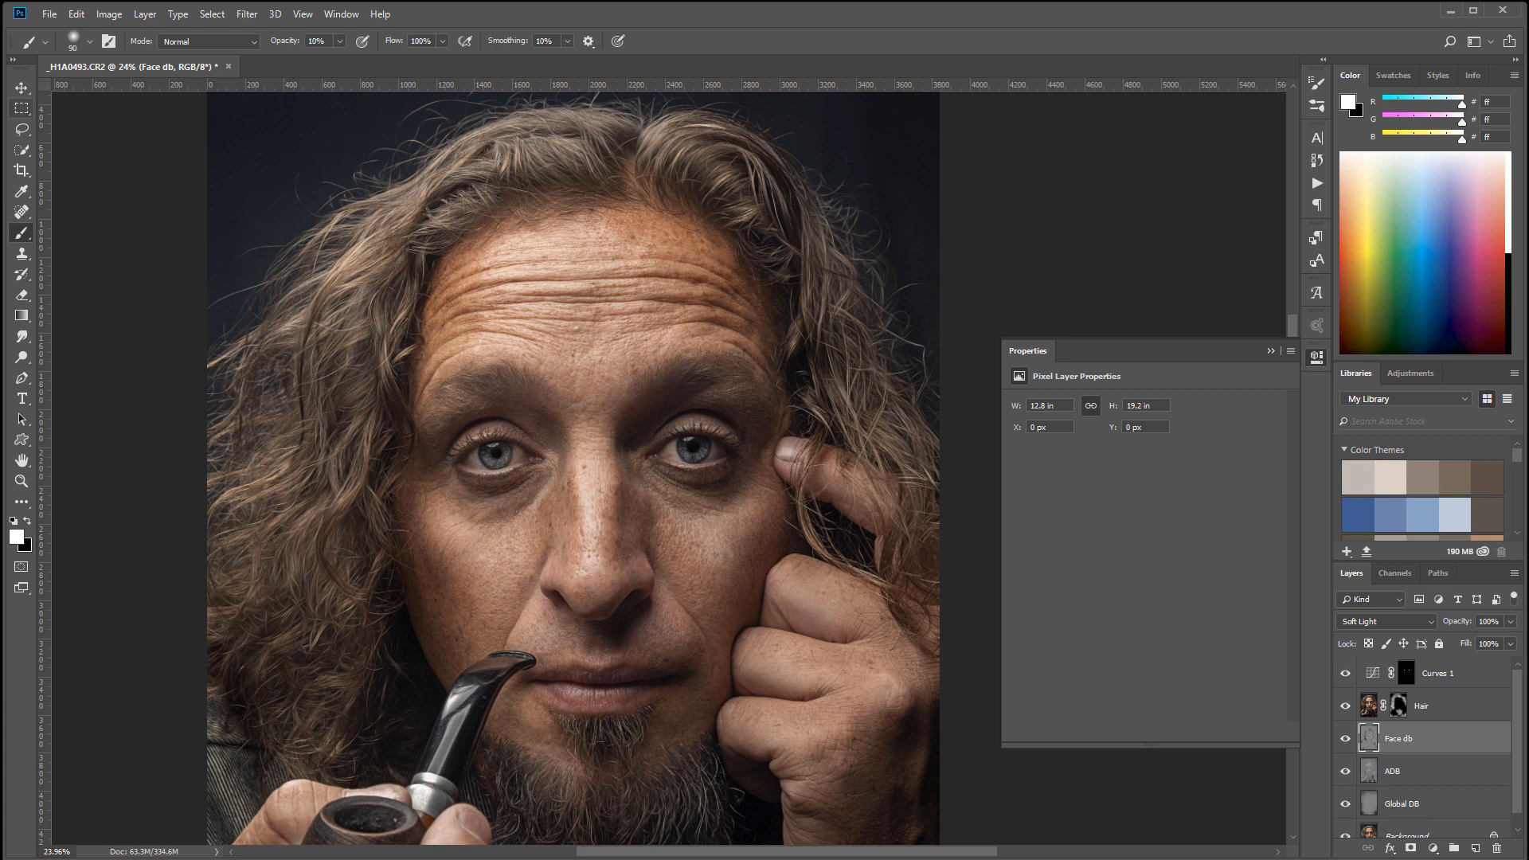
Add a Black & White adjustment layer above Curves 1.
click(21, 88)
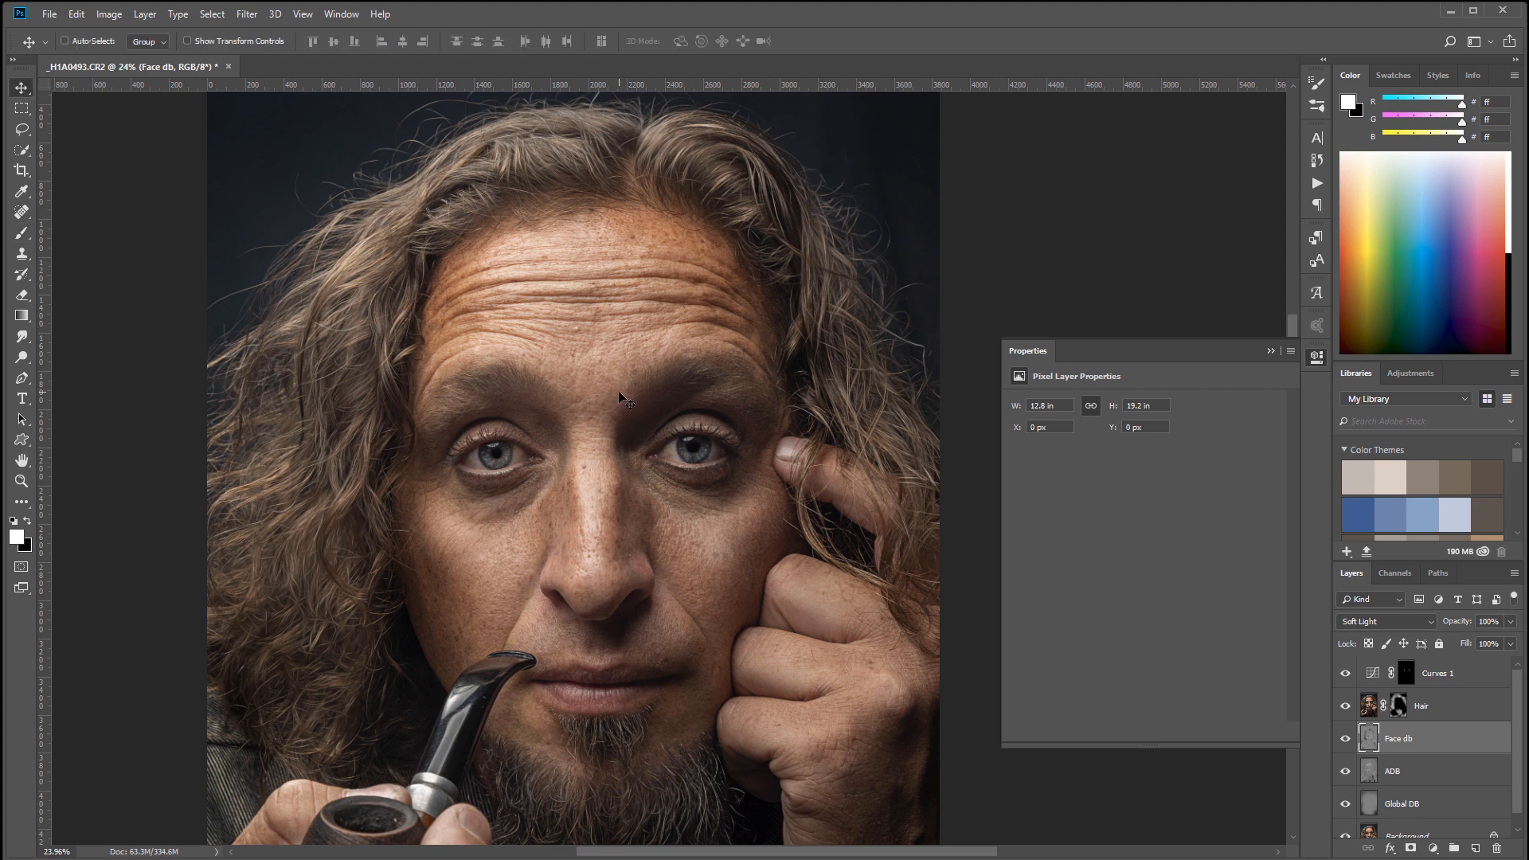
scroll(624, 401, down, 5)
drag(549, 514, 636, 502)
click(1315, 359)
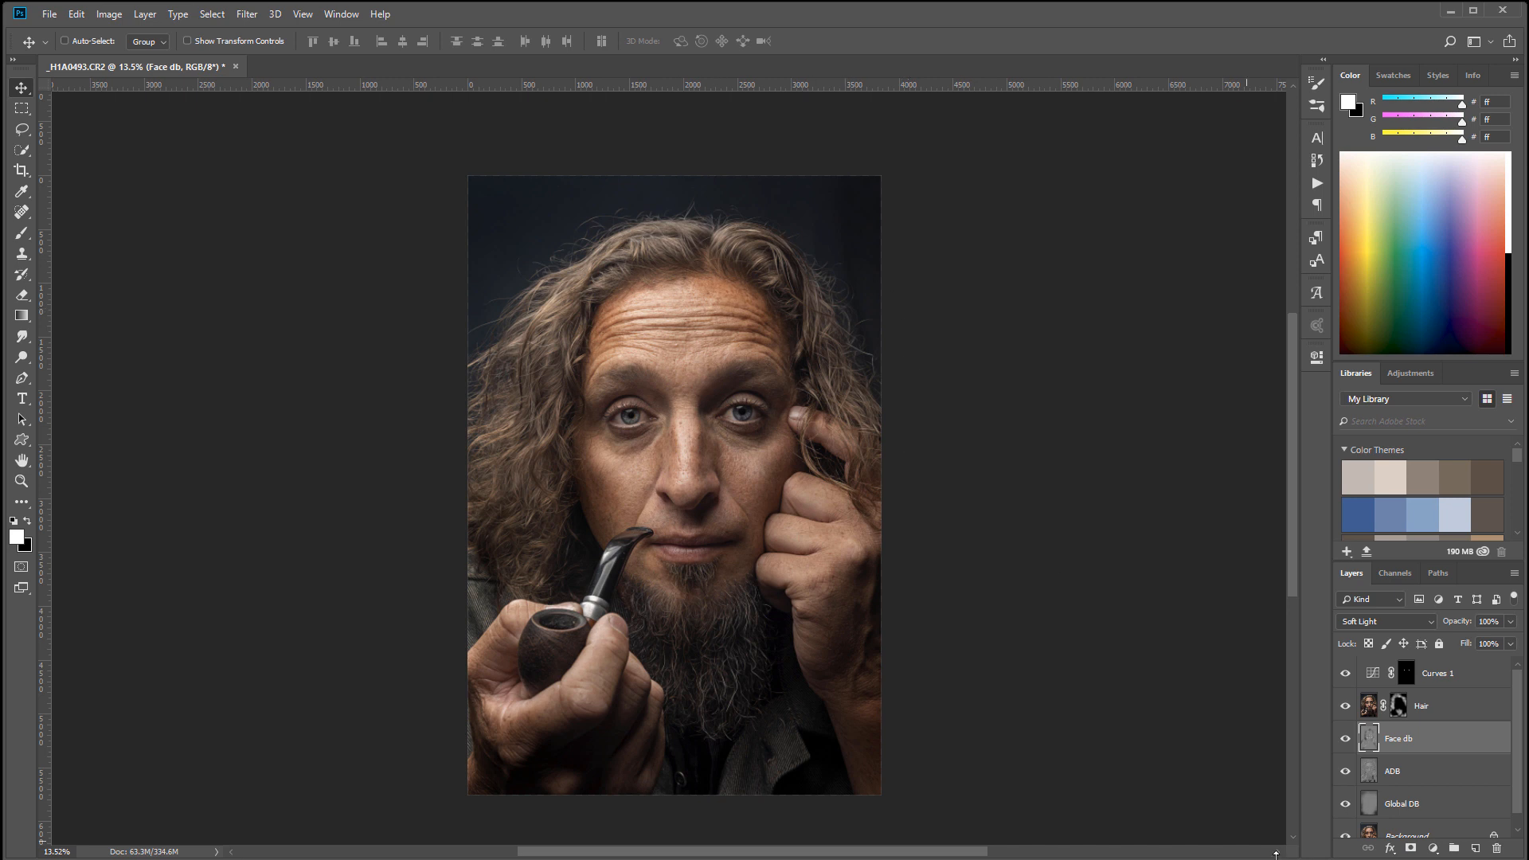
click(1485, 675)
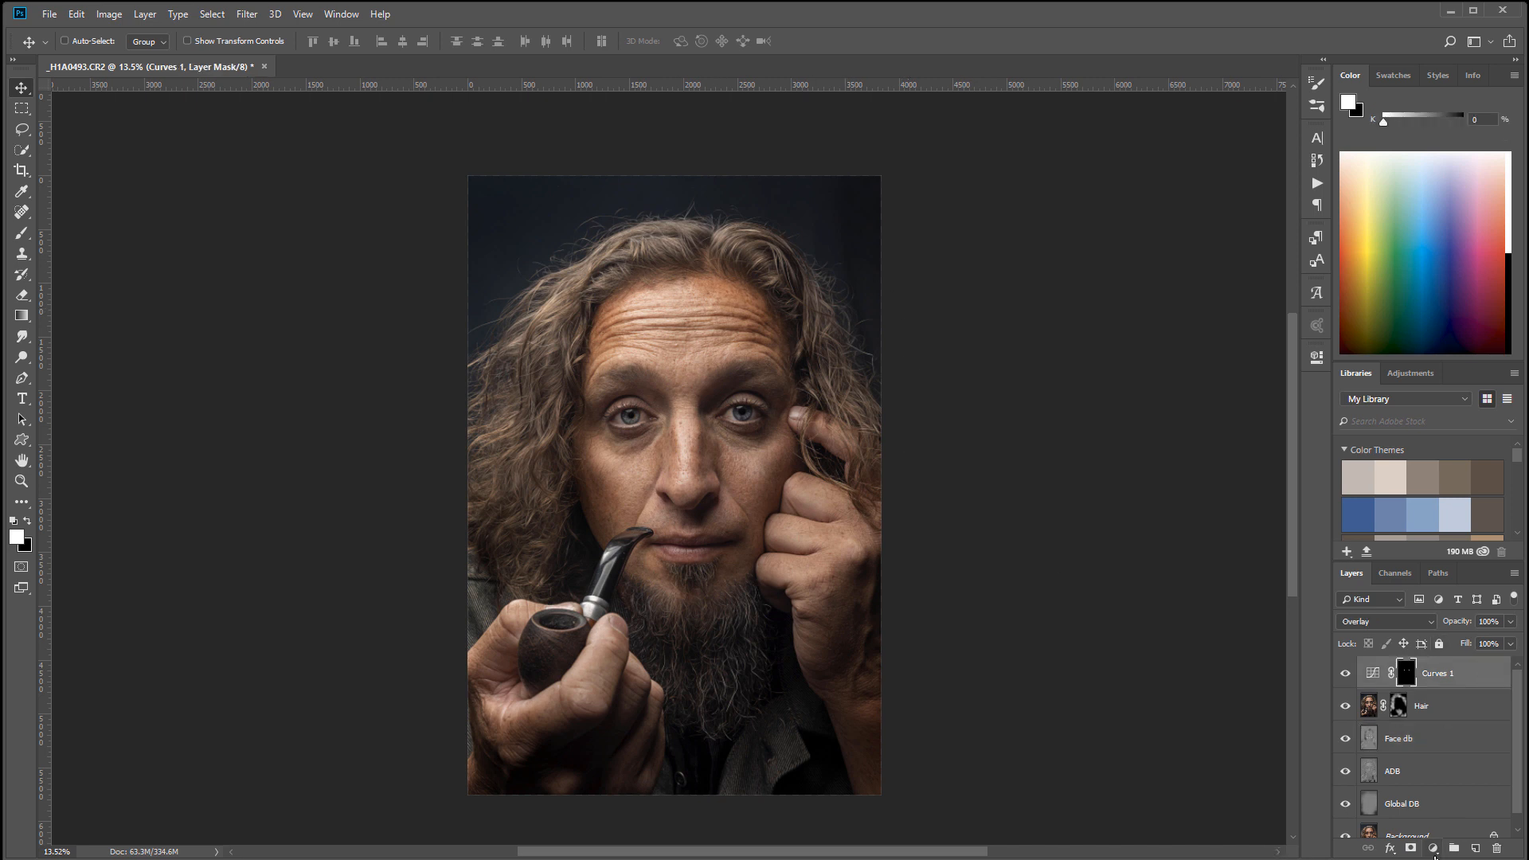
click(1433, 848)
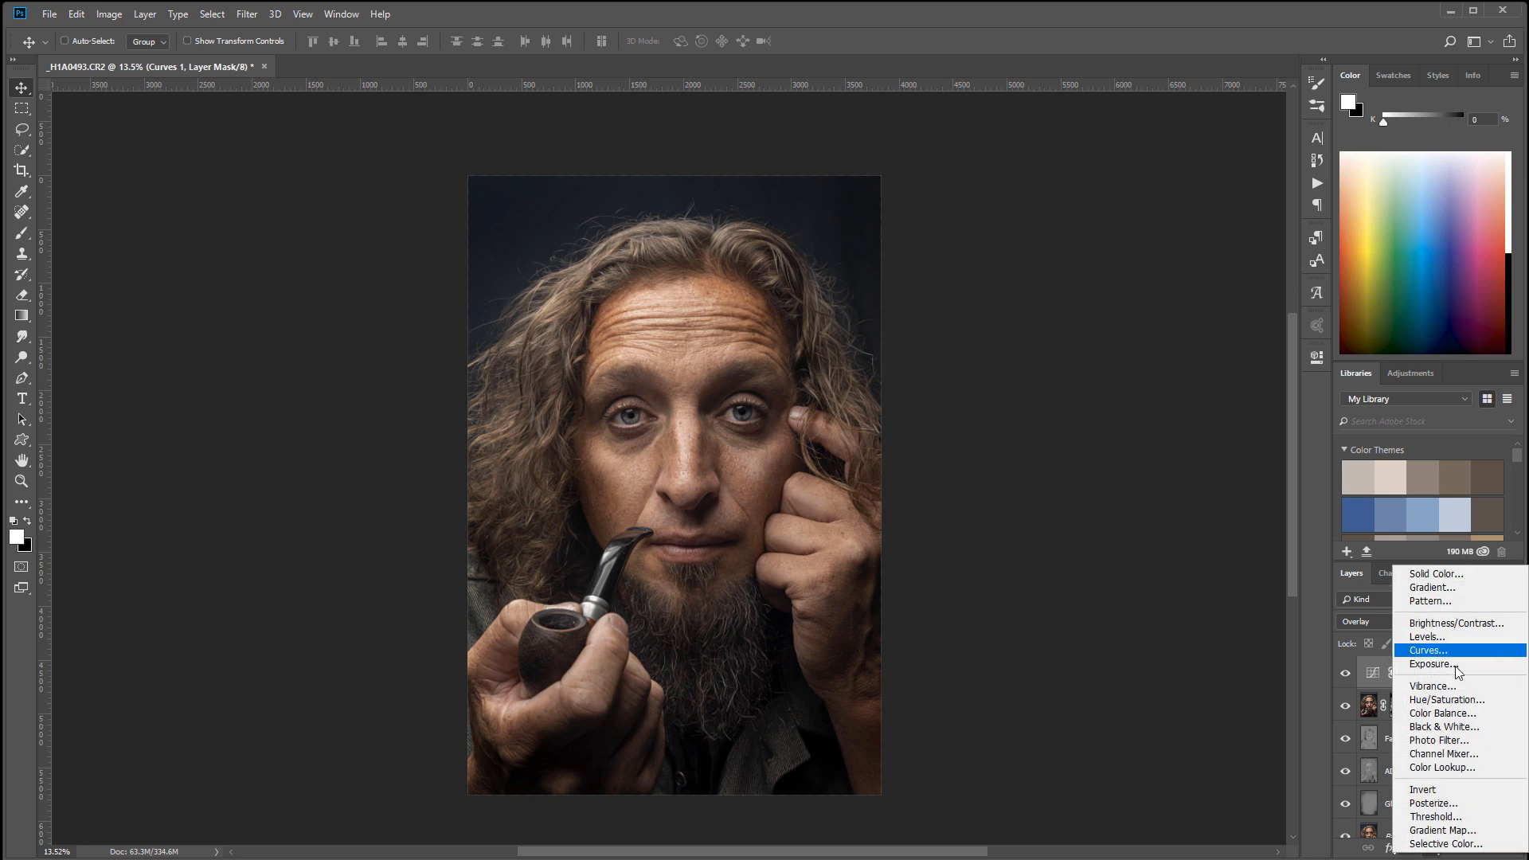
click(1459, 735)
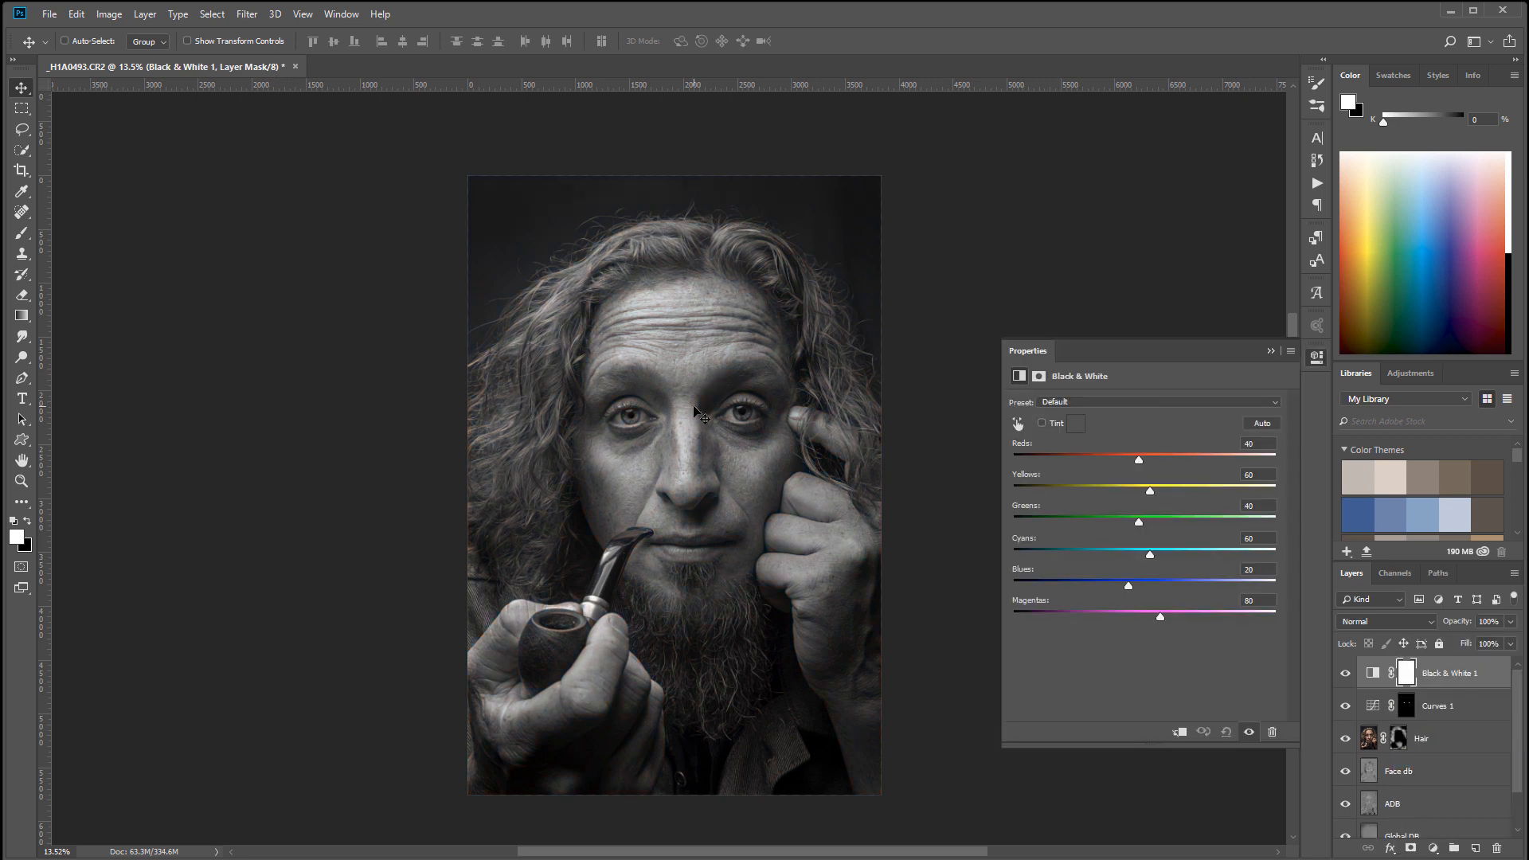
Darken the skin tones in the Black & White adjustment by setting Reds to 2 and Yellows to 9.
scroll(703, 409, up, 3)
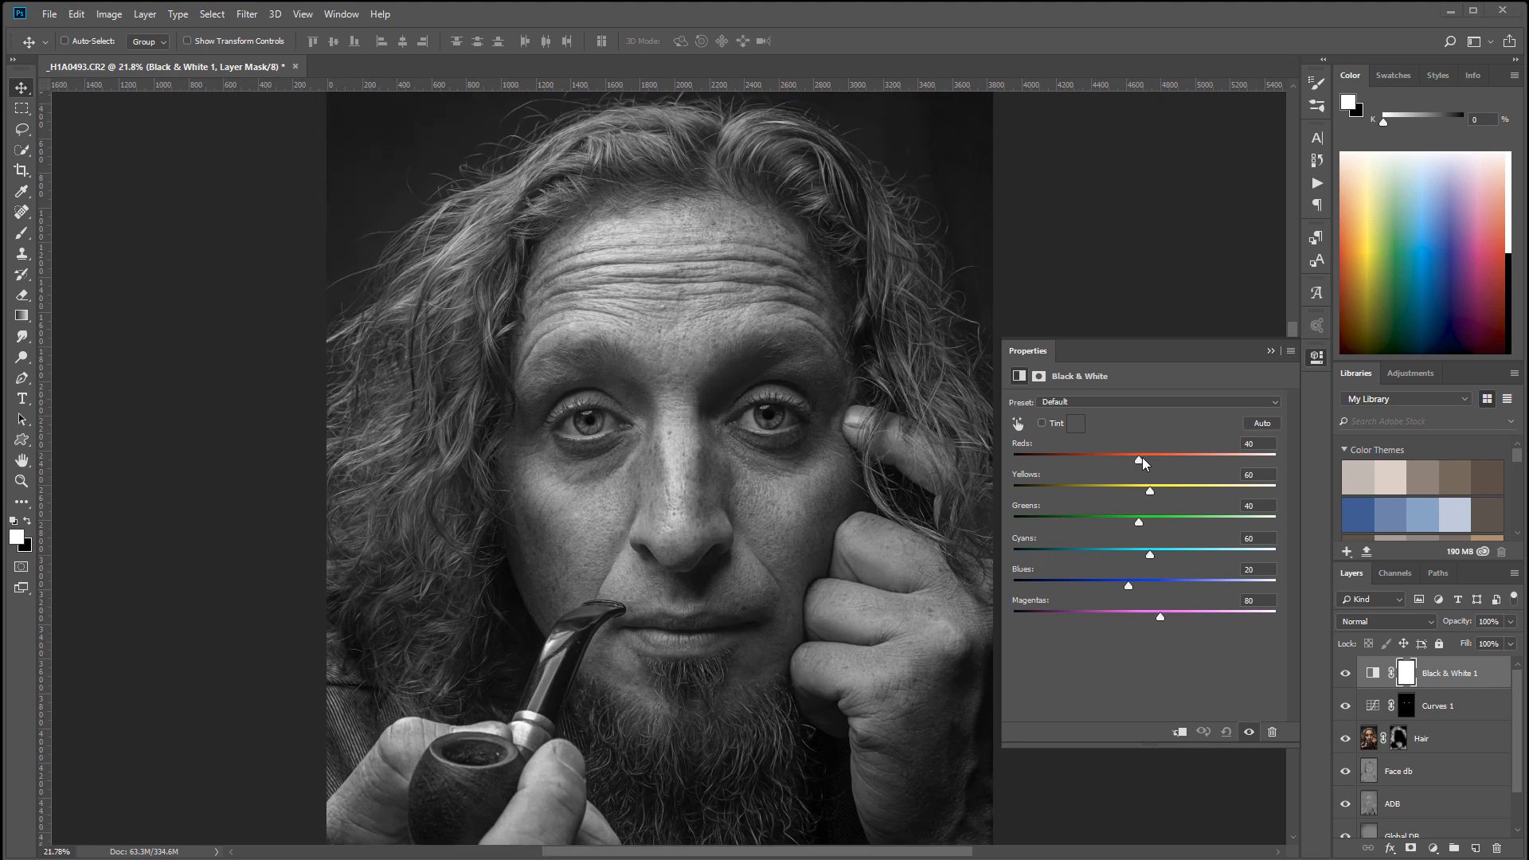
drag(1137, 461, 1088, 460)
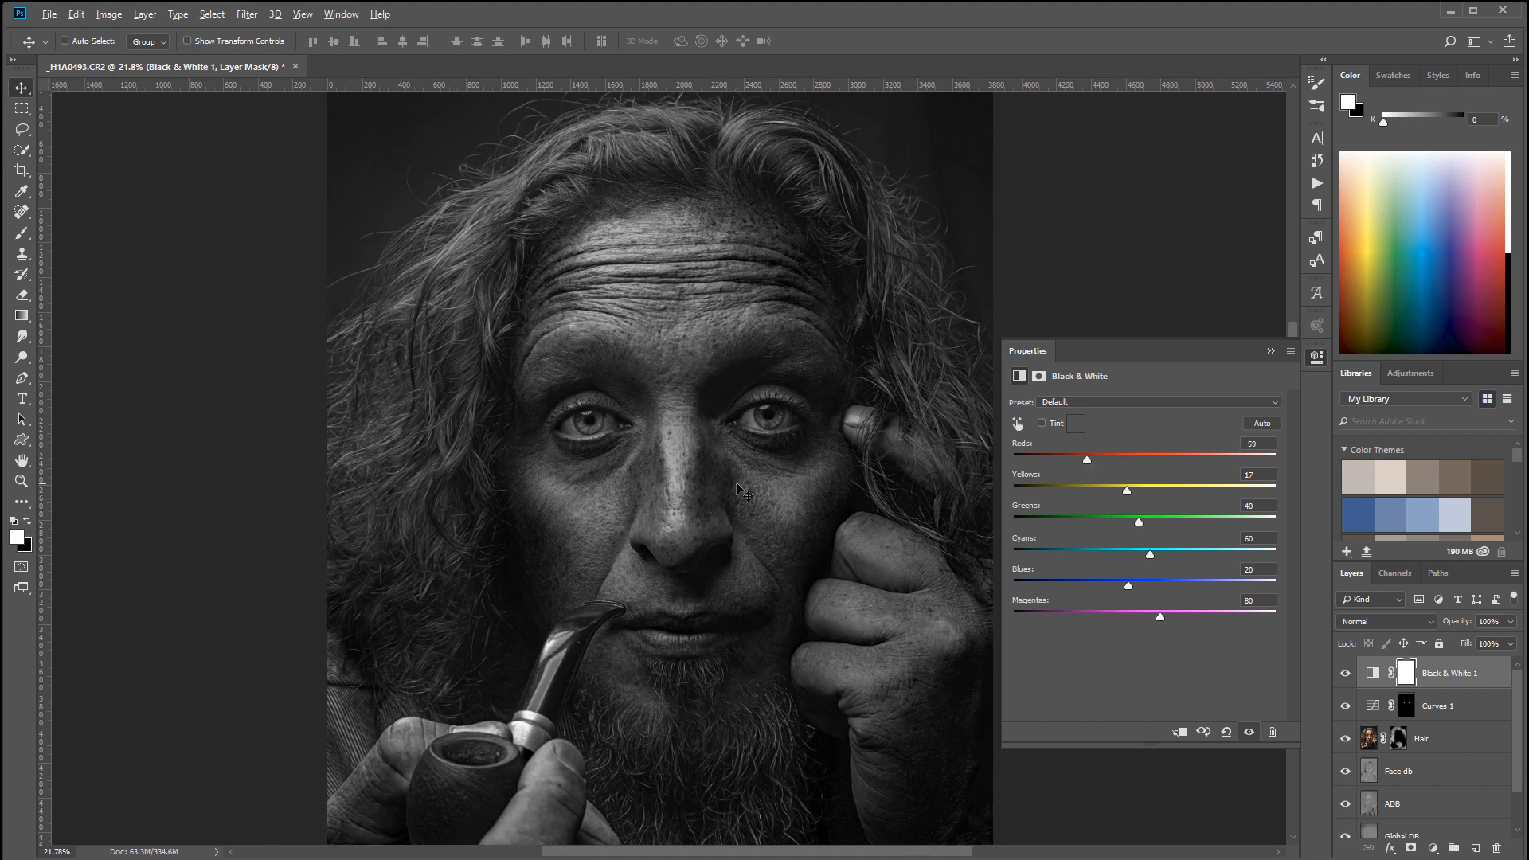
scroll(737, 485, down, 1)
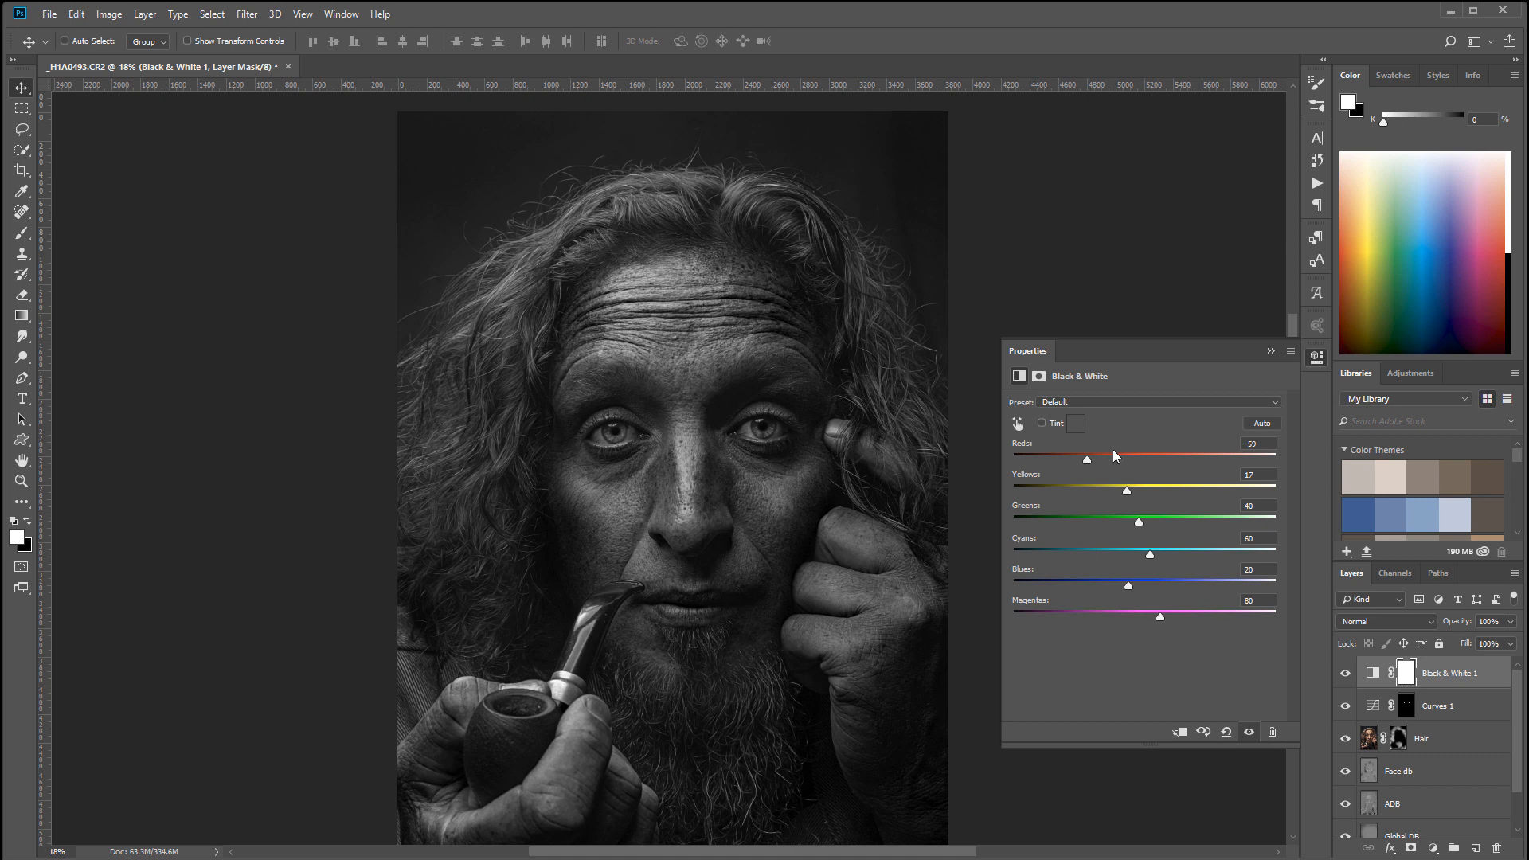
drag(1125, 489, 1018, 500)
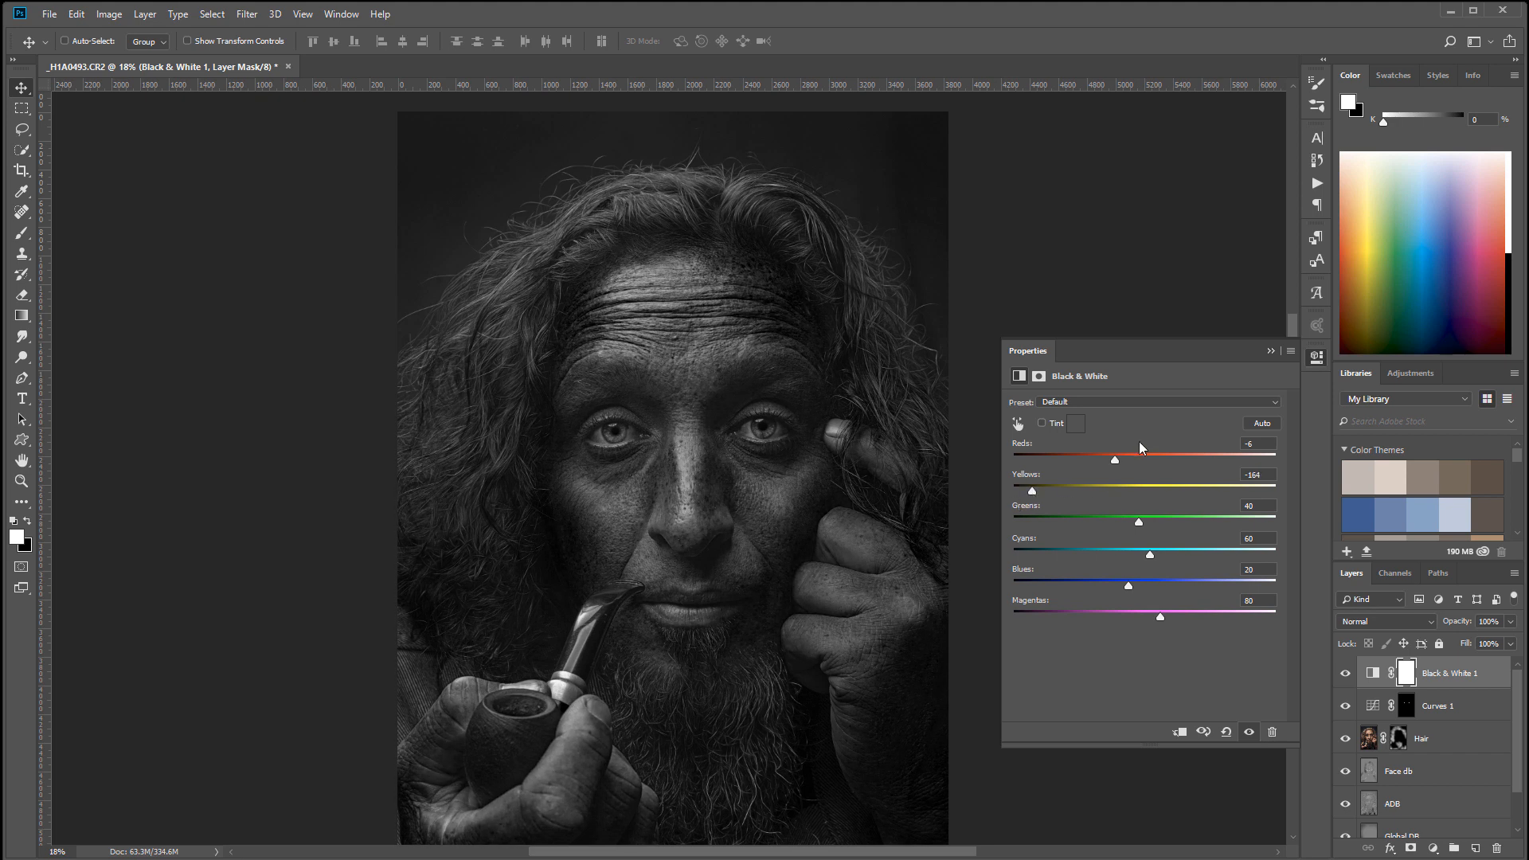
mouse_move(1115, 462)
mouse_down()
mouse_move(1144, 459)
mouse_move(1128, 461)
mouse_up()
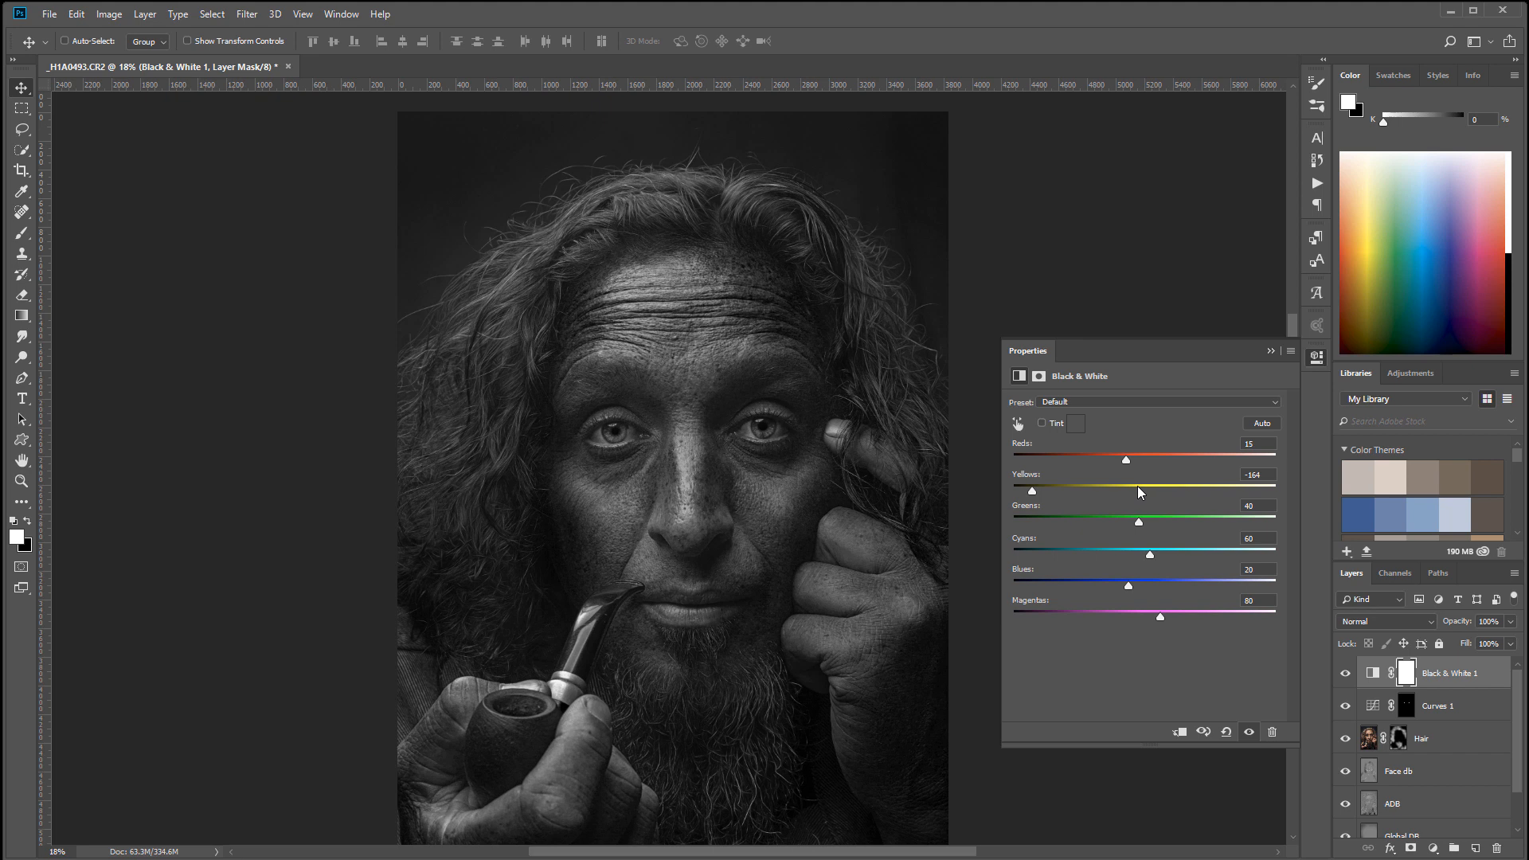
drag(1031, 491, 1138, 490)
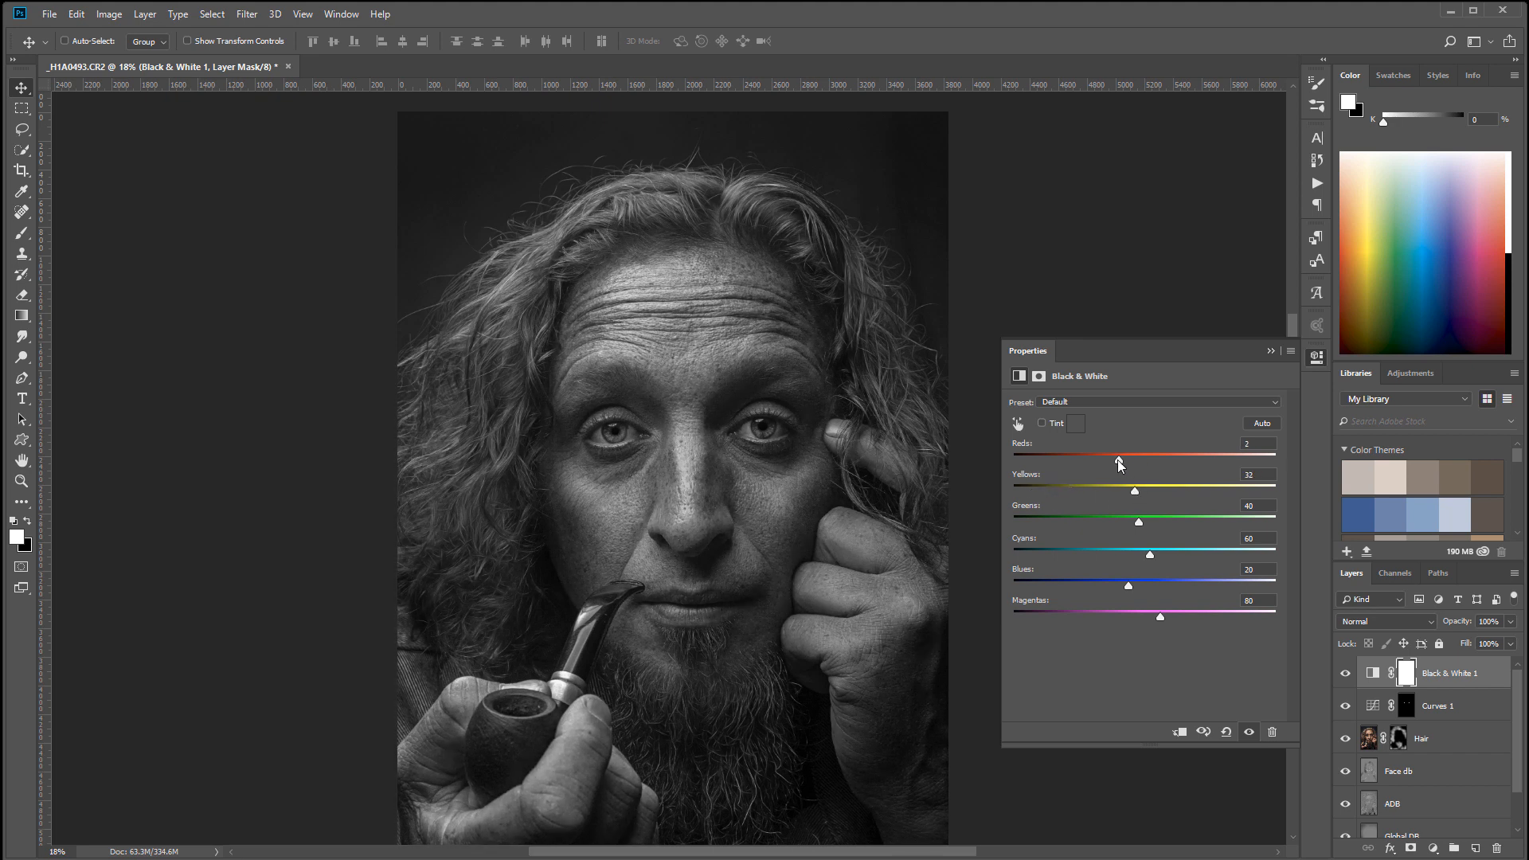
drag(1121, 457, 1123, 490)
scroll(623, 468, down, 2)
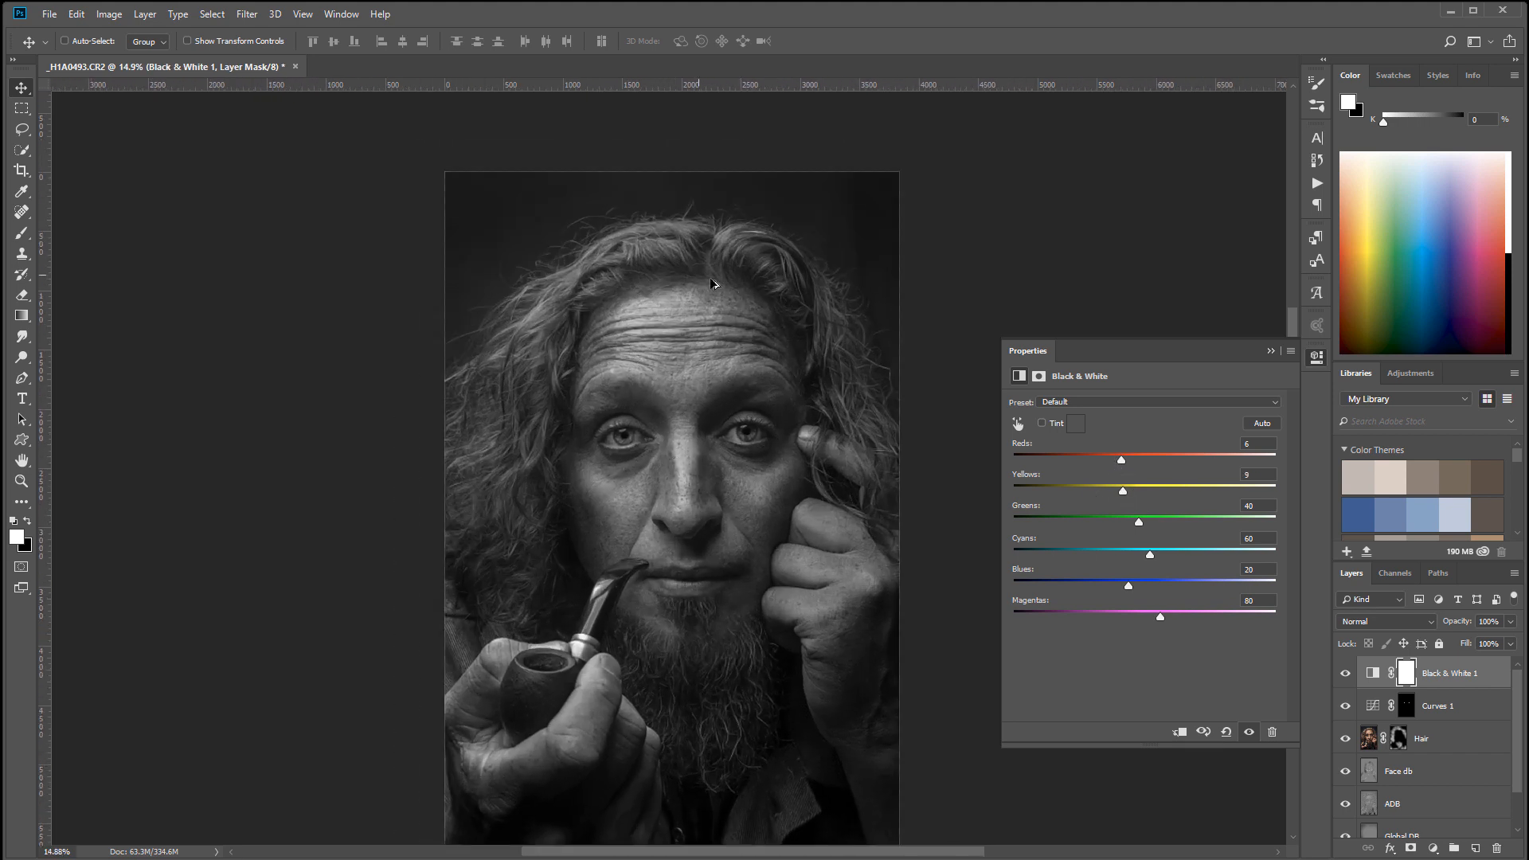
scroll(741, 430, up, 2)
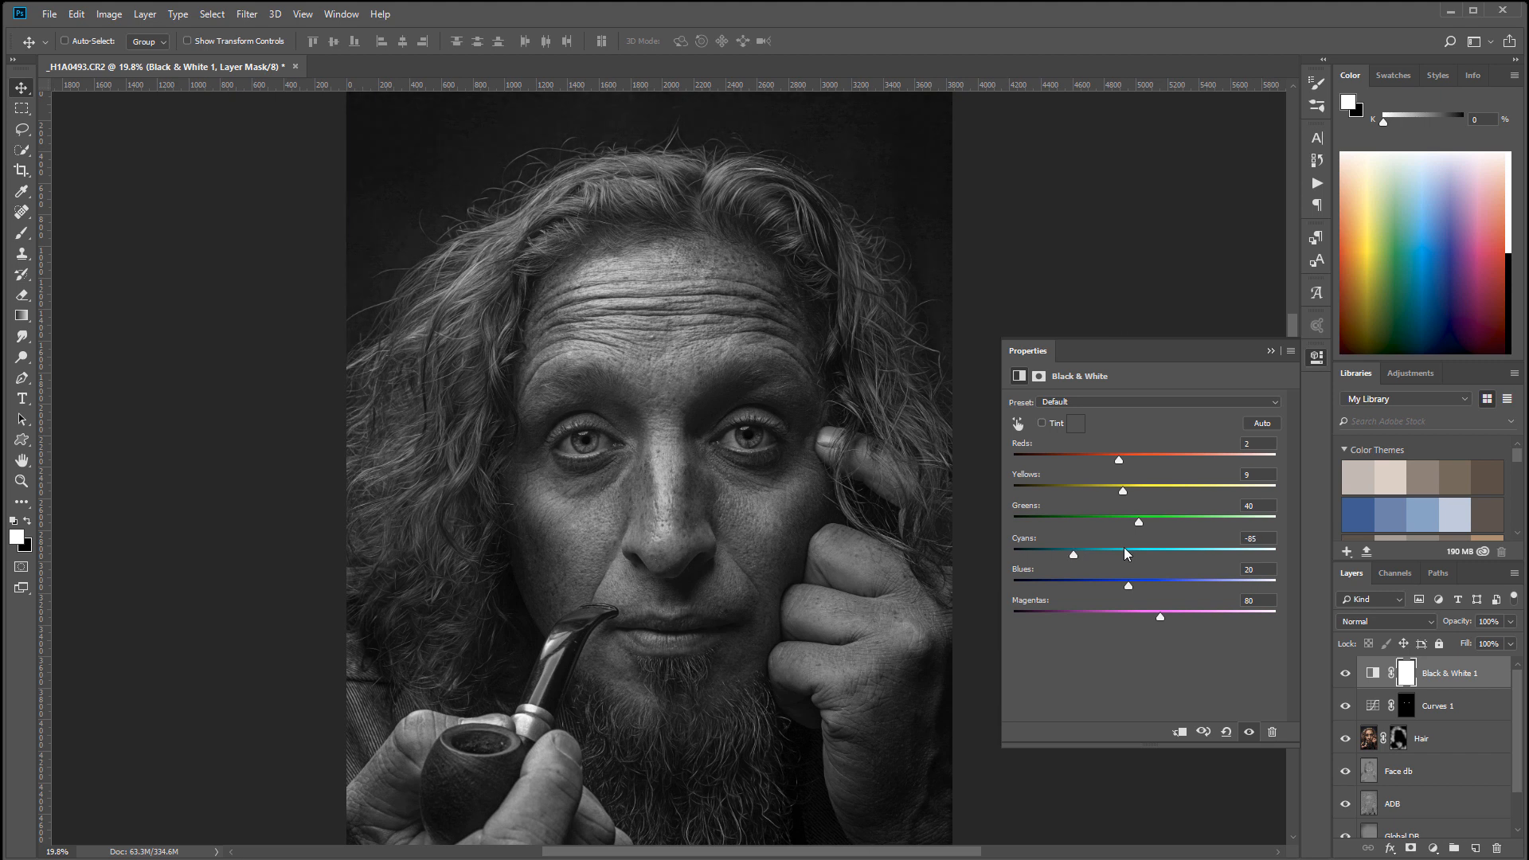
Set the Black & White adjustment's Cyans to about -118 and Blues to -124.
drag(1088, 554, 1275, 554)
drag(1154, 538, 816, 546)
drag(1129, 590, 941, 586)
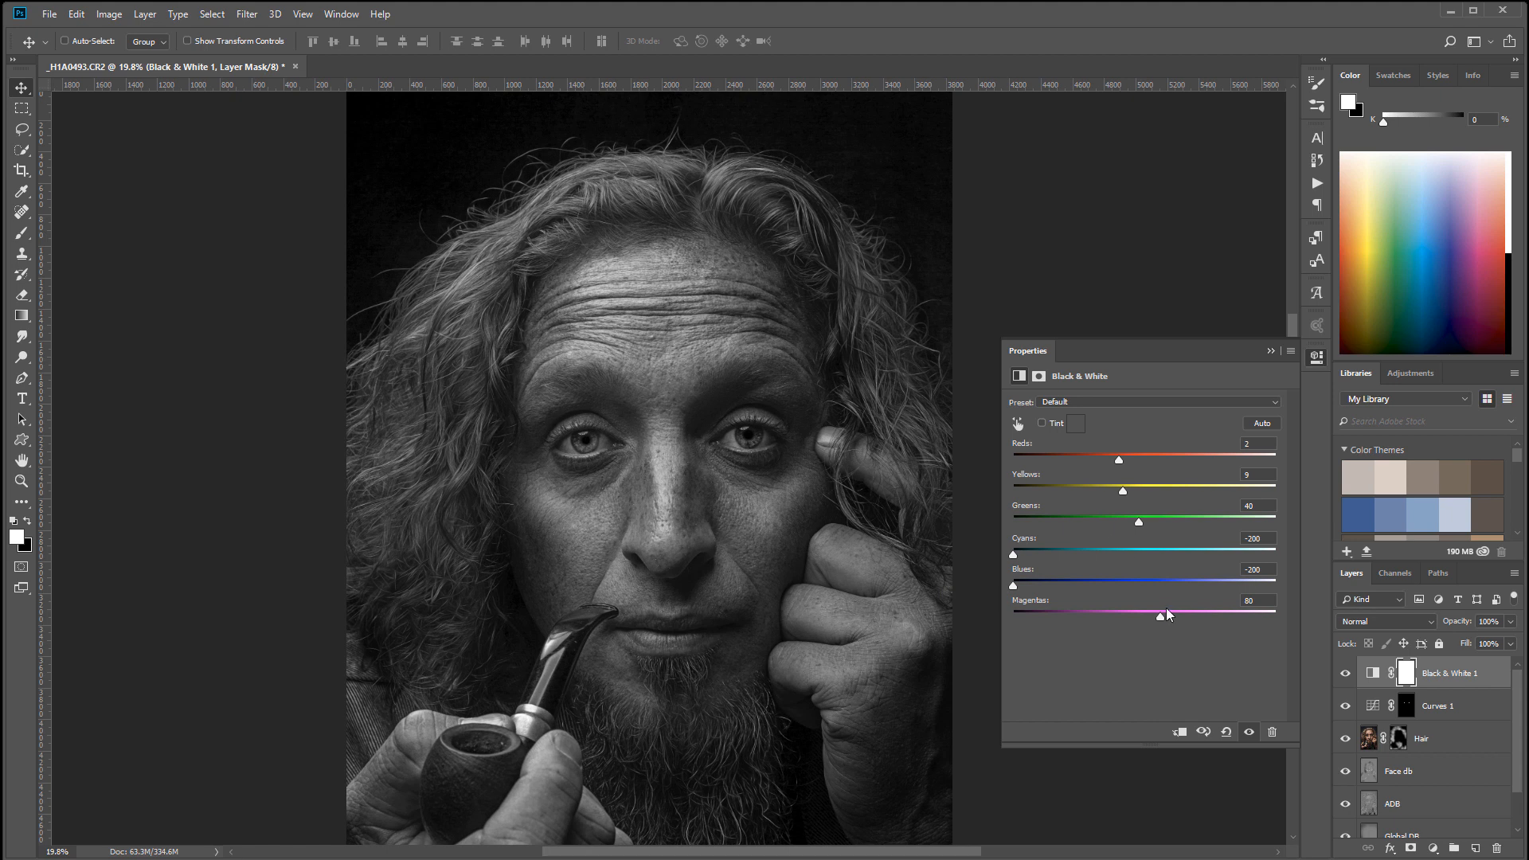
drag(1016, 580, 1056, 548)
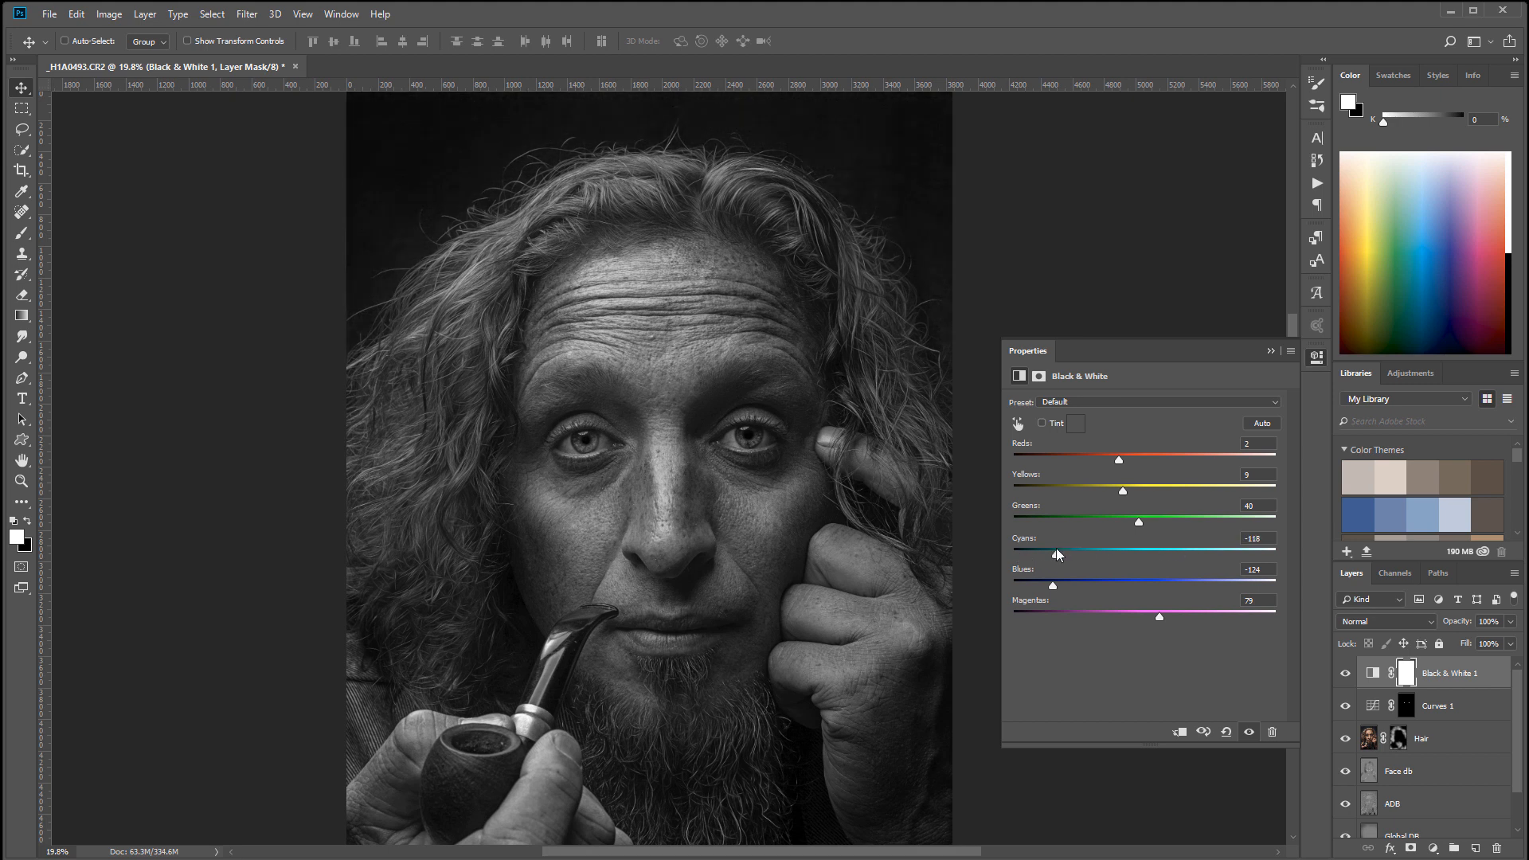
Adjust the Magentas and Greens of the Black & White layer and collapse its settings.
drag(1159, 615, 962, 618)
drag(1208, 616, 1100, 618)
drag(1139, 519, 1282, 529)
drag(1102, 534, 1136, 503)
click(1316, 357)
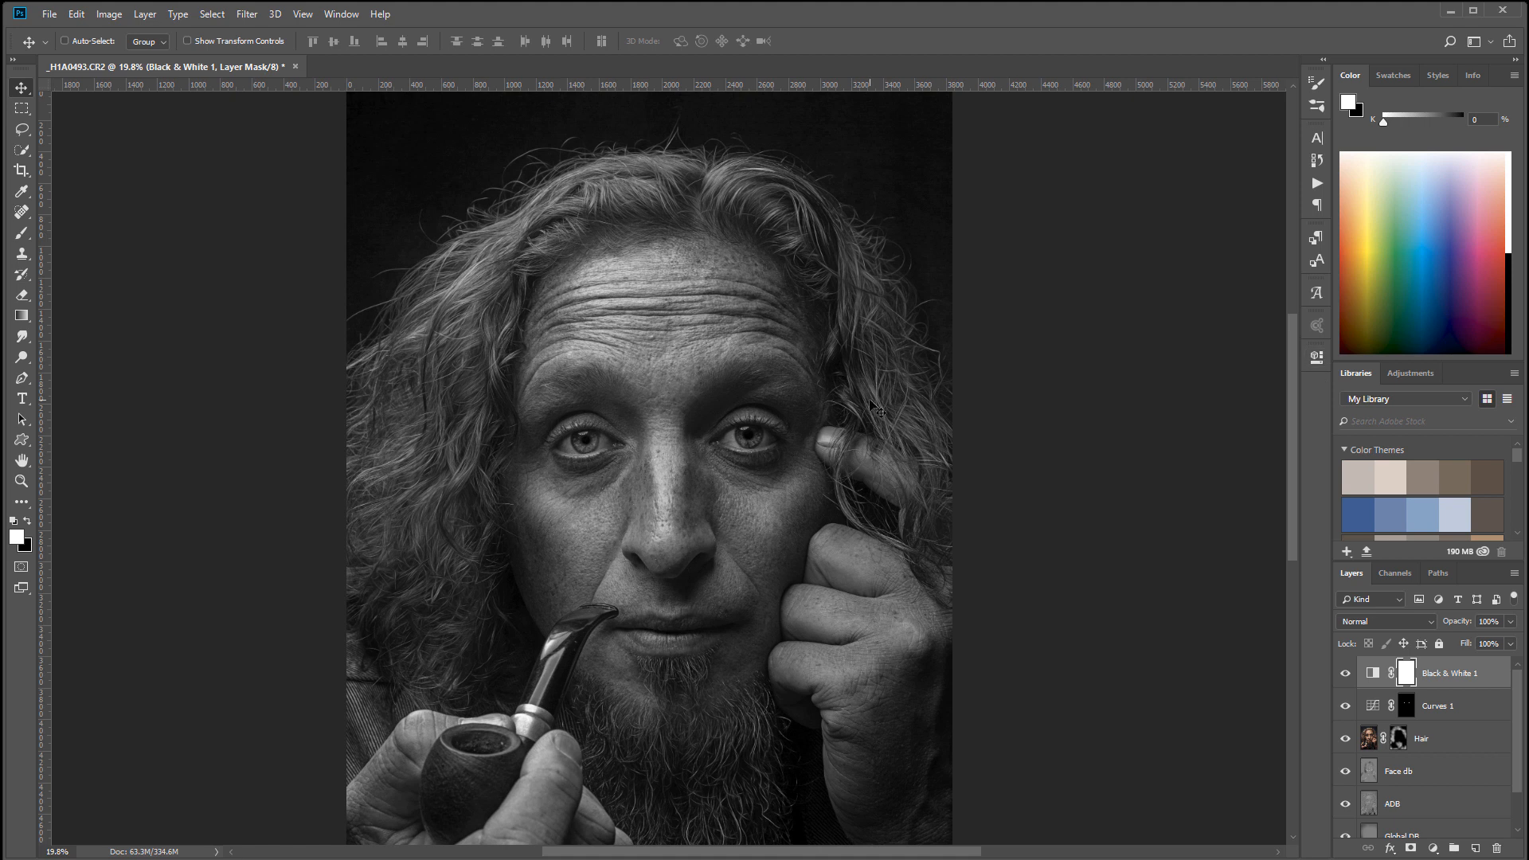
Hide the Black & White layer and add a Curves adjustment above Curves 1 in Color blend mode.
scroll(862, 403, down, 3)
scroll(862, 404, up, 1)
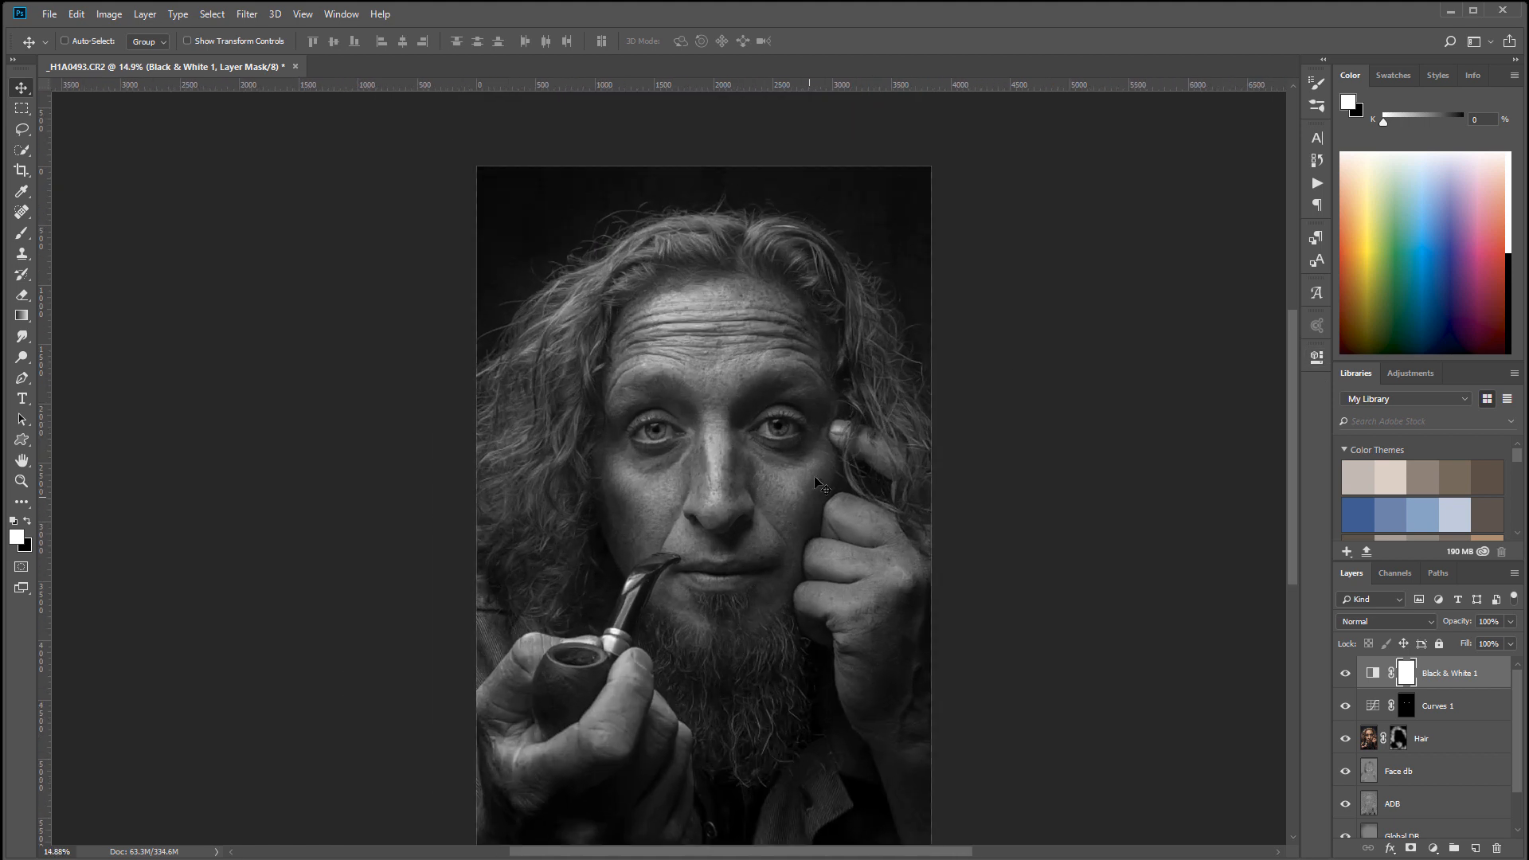
drag(846, 563, 824, 513)
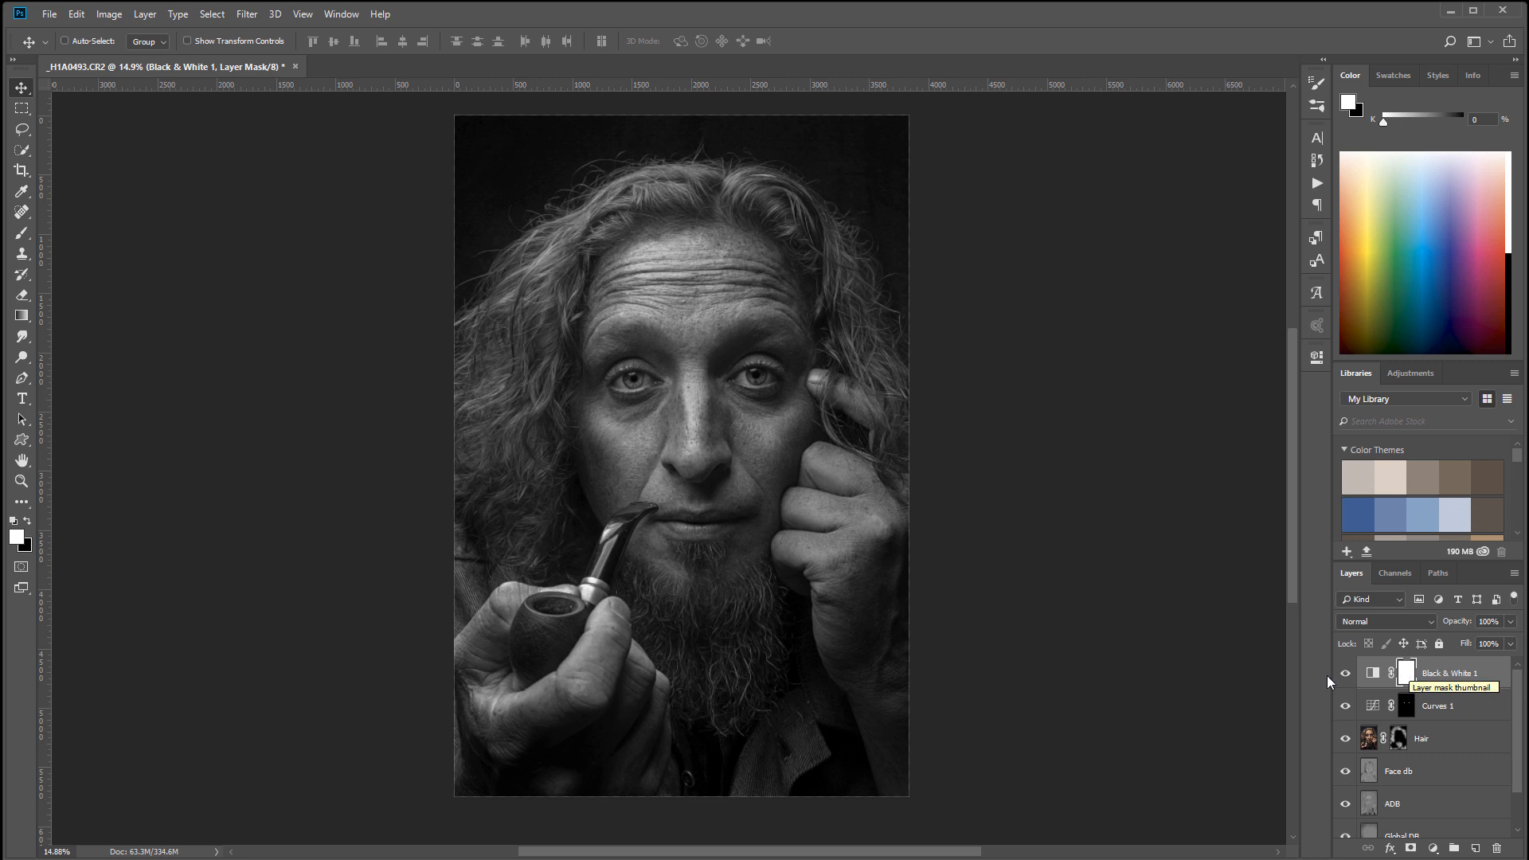
click(1406, 699)
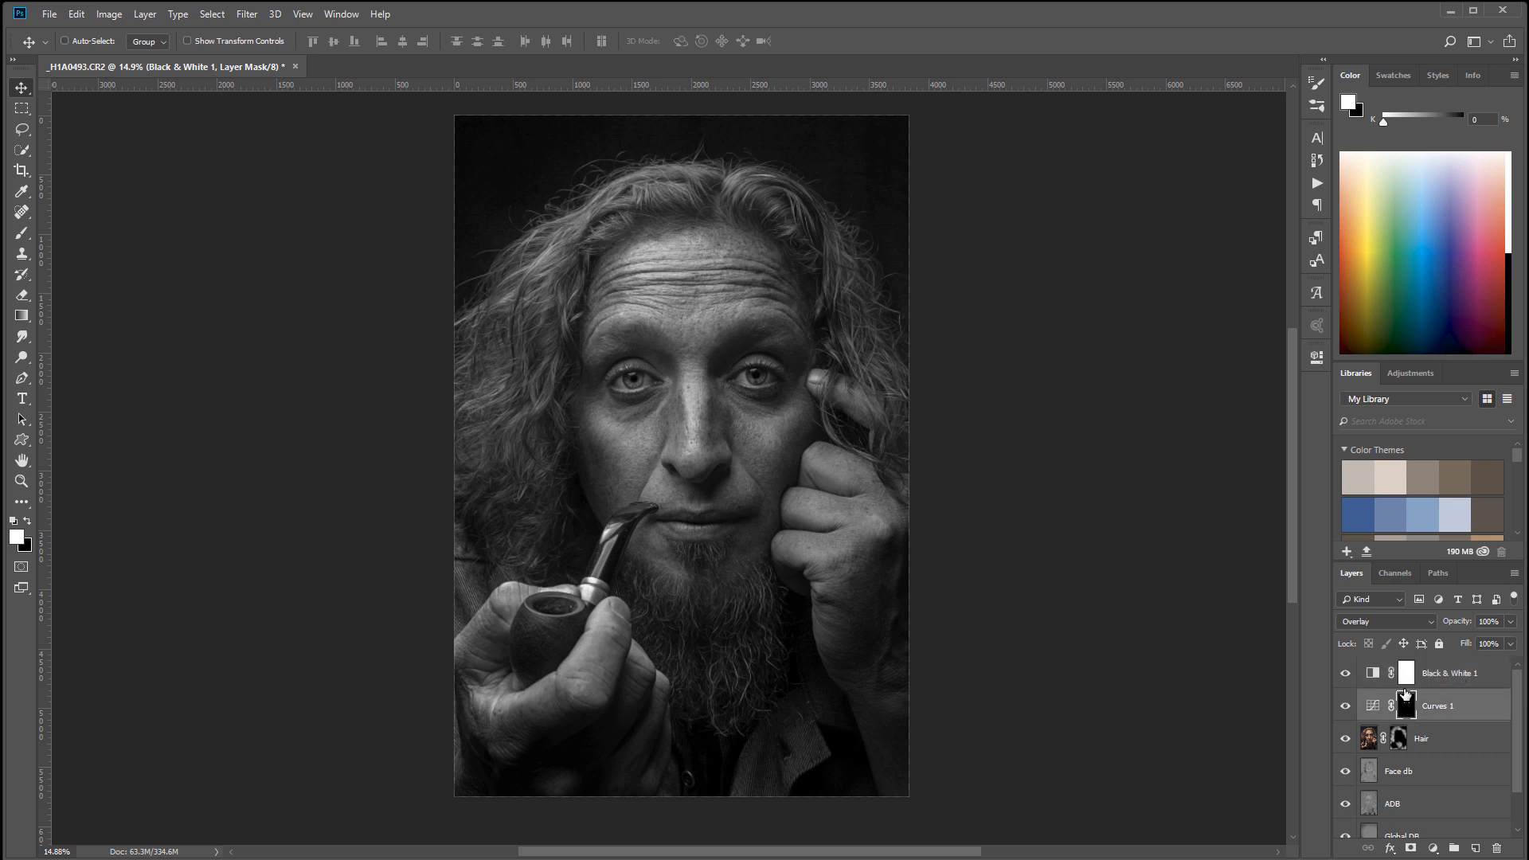
click(1348, 675)
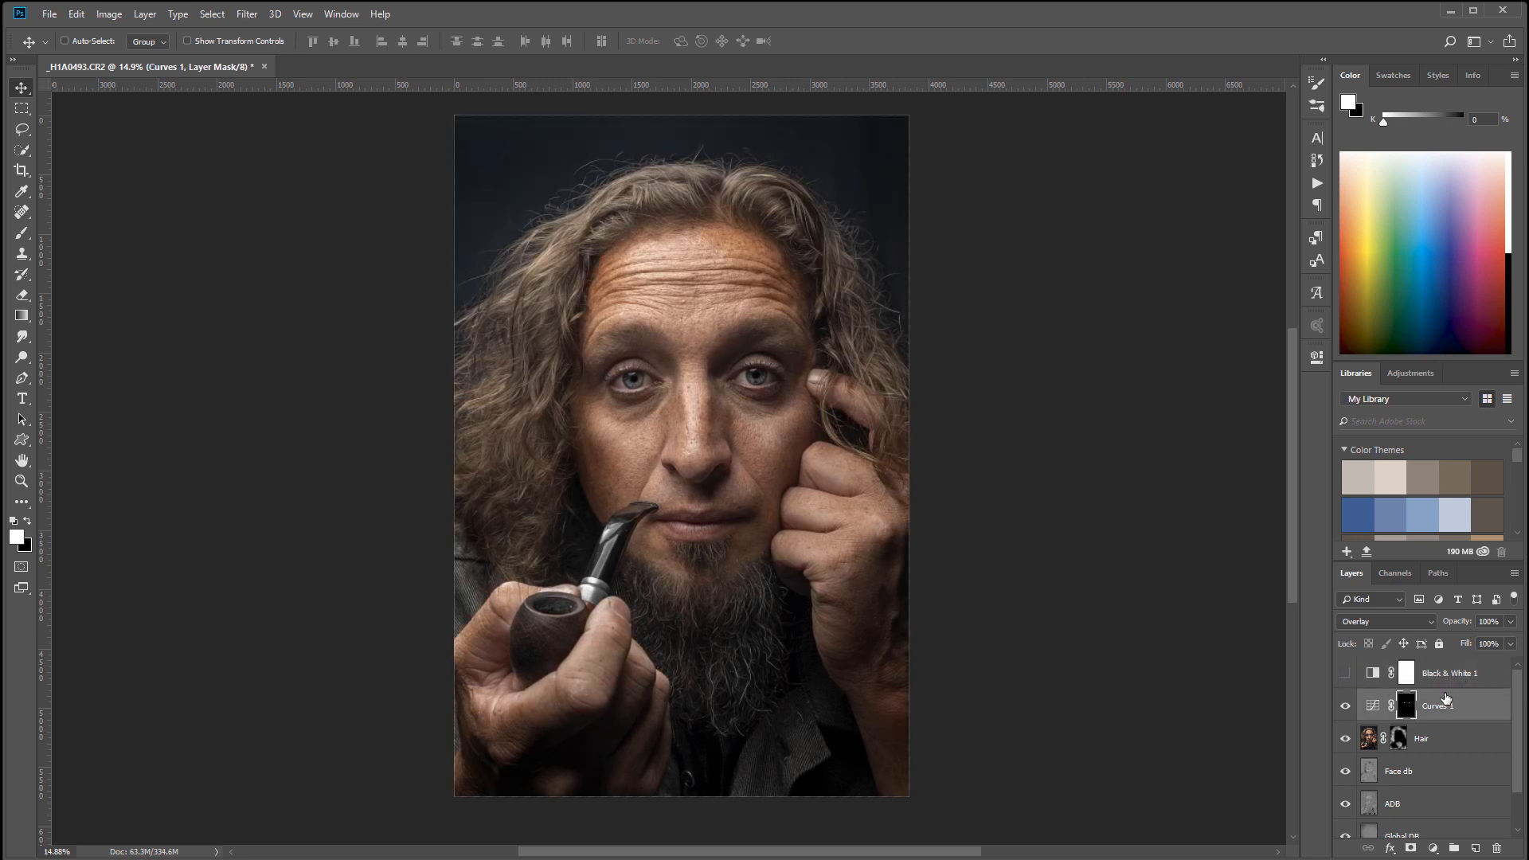
click(1432, 847)
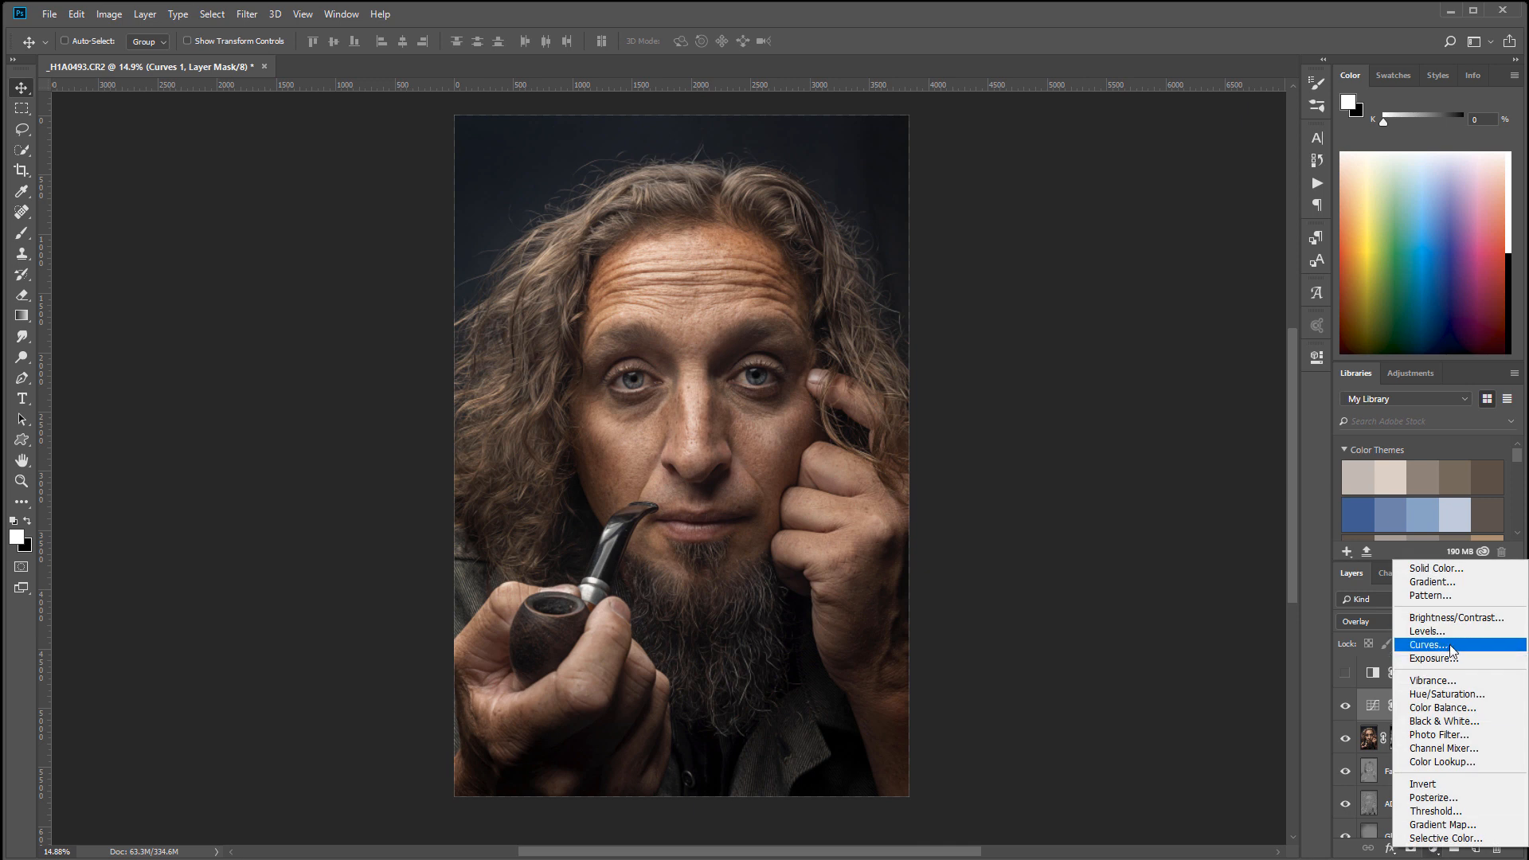
click(1451, 652)
click(1409, 621)
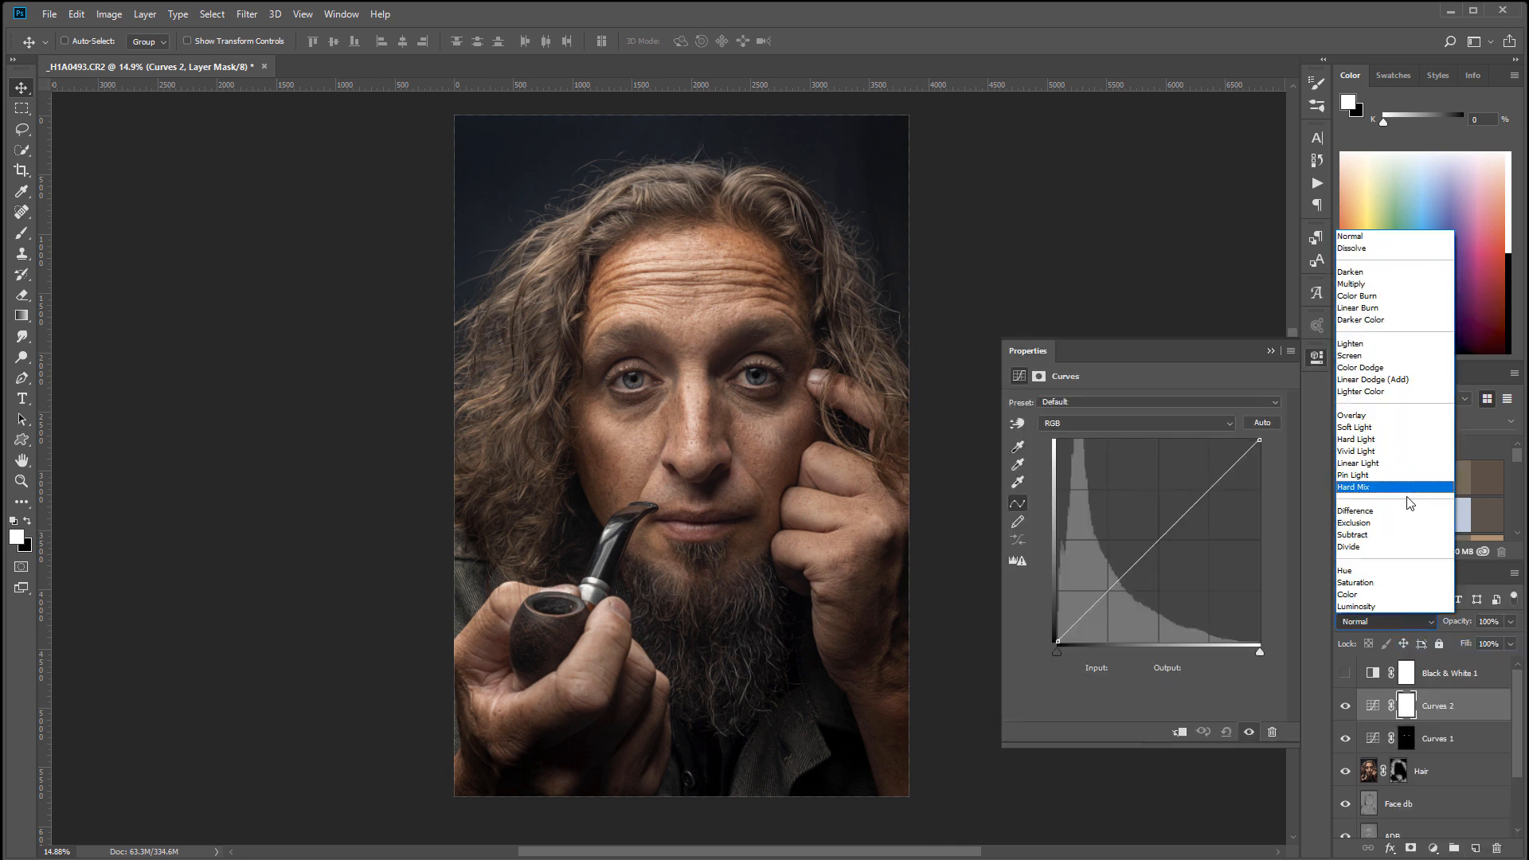
click(1393, 594)
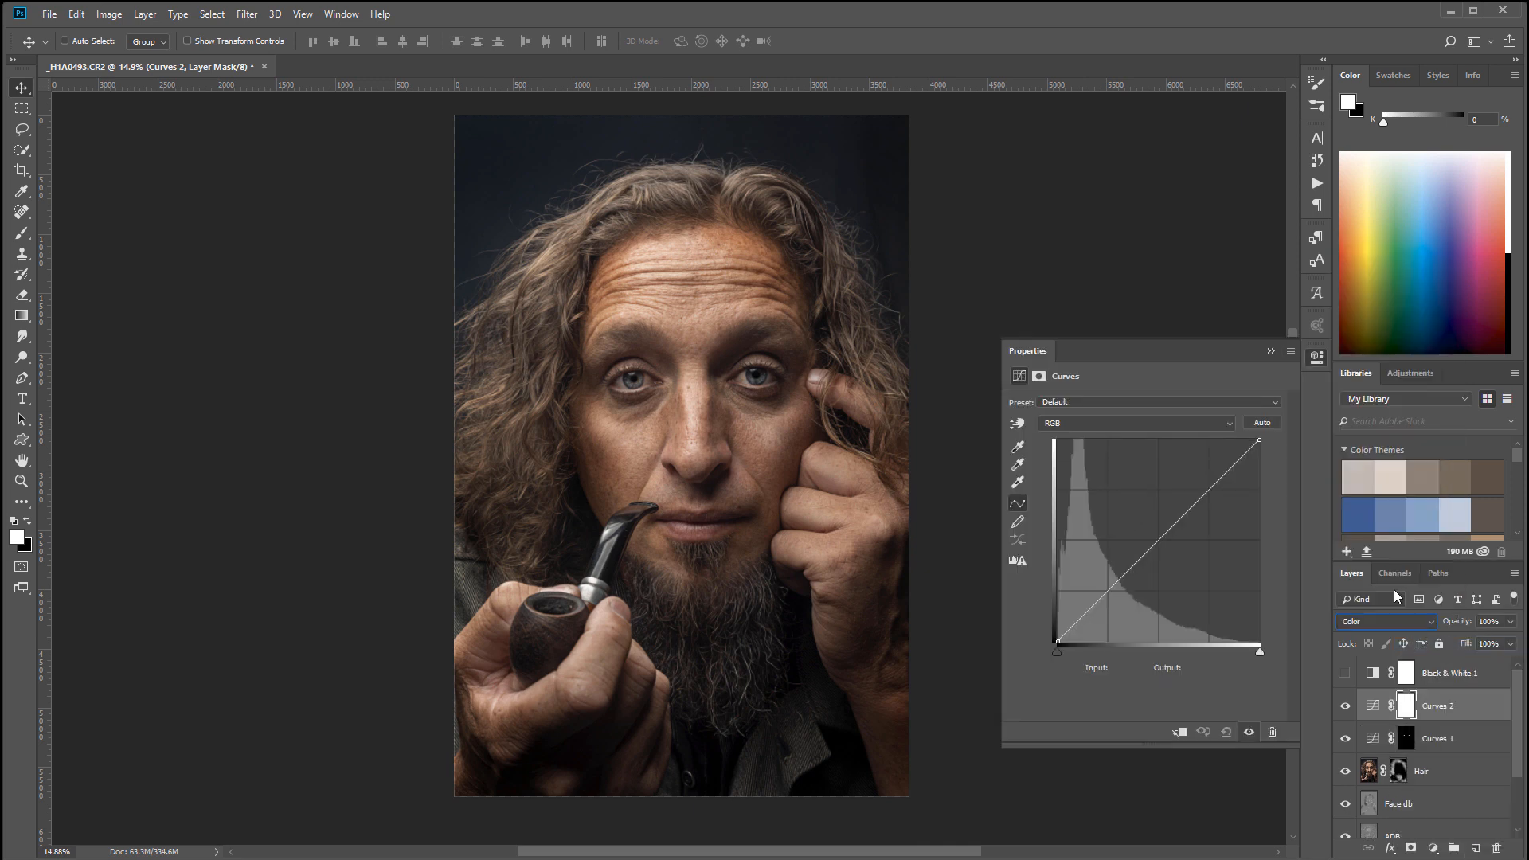
In the new curve's Blue channel, raise the black point and pull the midtones down to input 148, output 129.
click(1164, 424)
click(1074, 476)
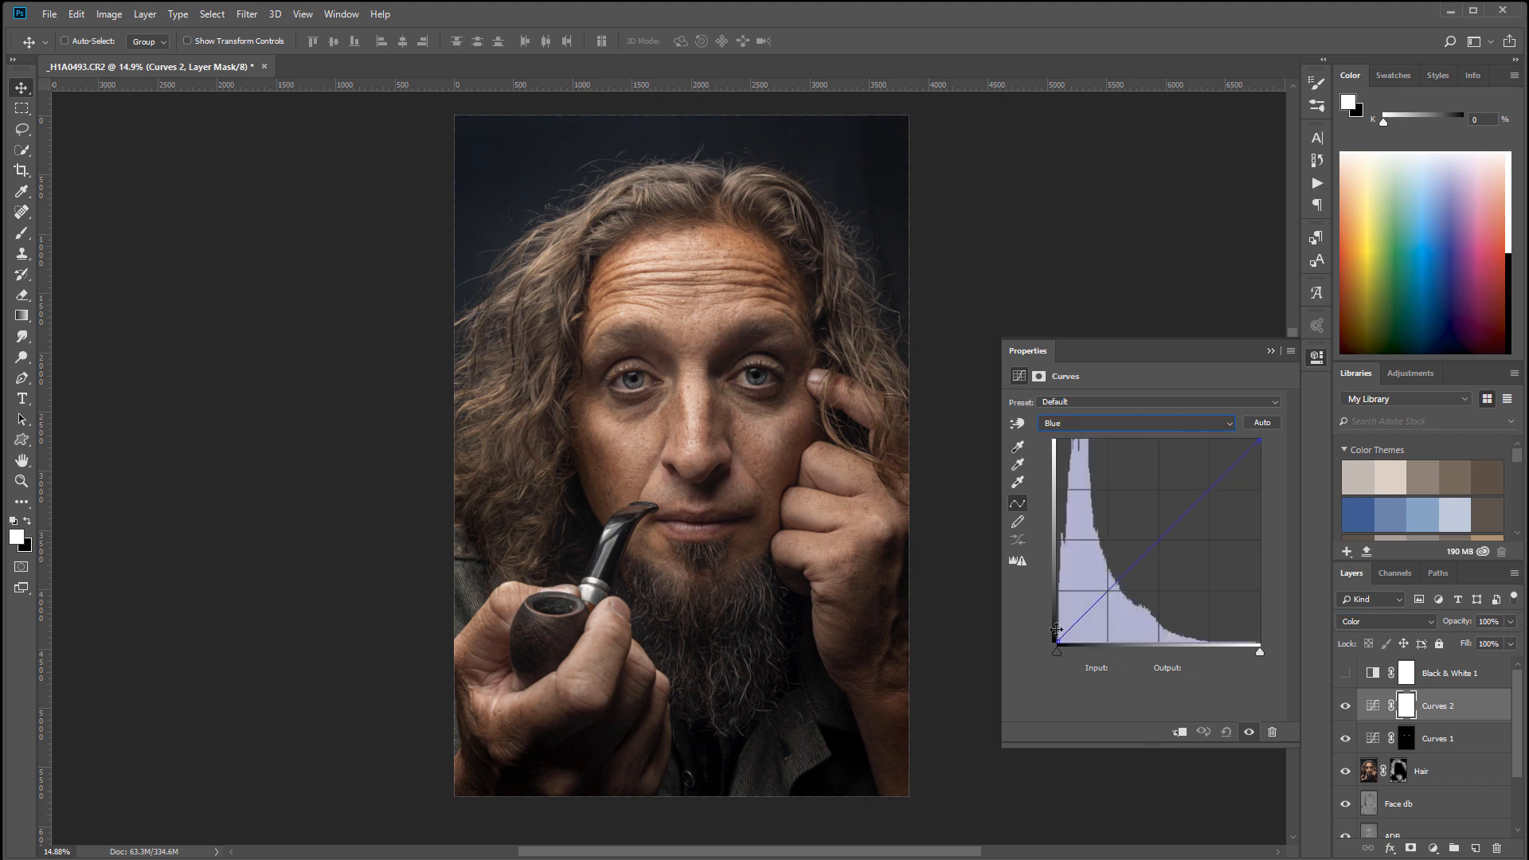
drag(1059, 639, 1057, 609)
drag(1165, 526, 1175, 540)
In the Red channel, move the black point inward and anchor the curve at input 115, output 115 and in the highlights.
click(1077, 422)
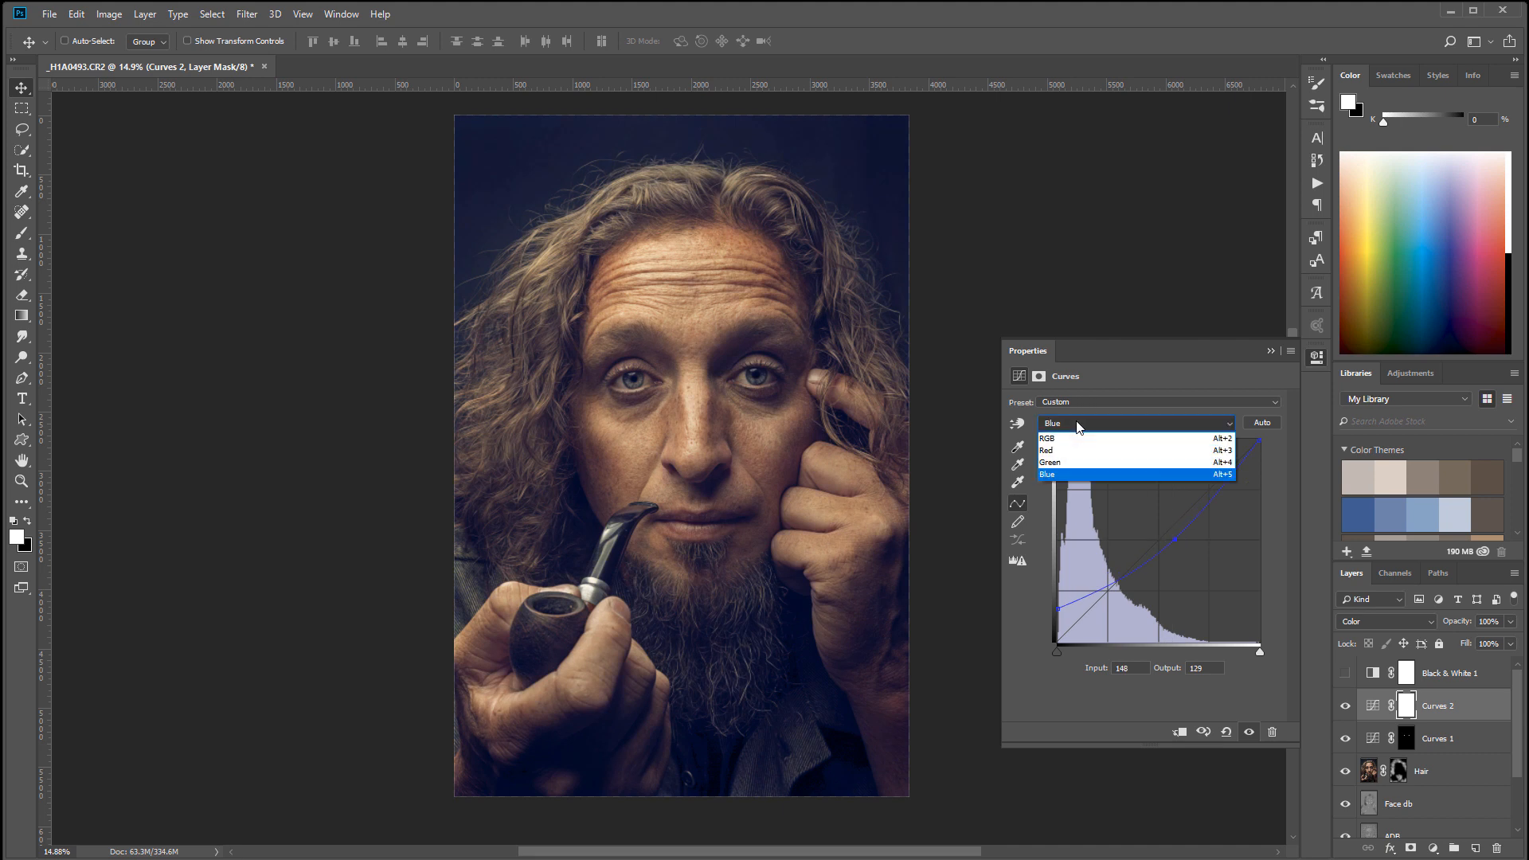
click(1071, 450)
drag(1057, 640, 1071, 645)
drag(1150, 555, 1148, 548)
drag(1197, 496, 1201, 499)
drag(1144, 548, 1148, 551)
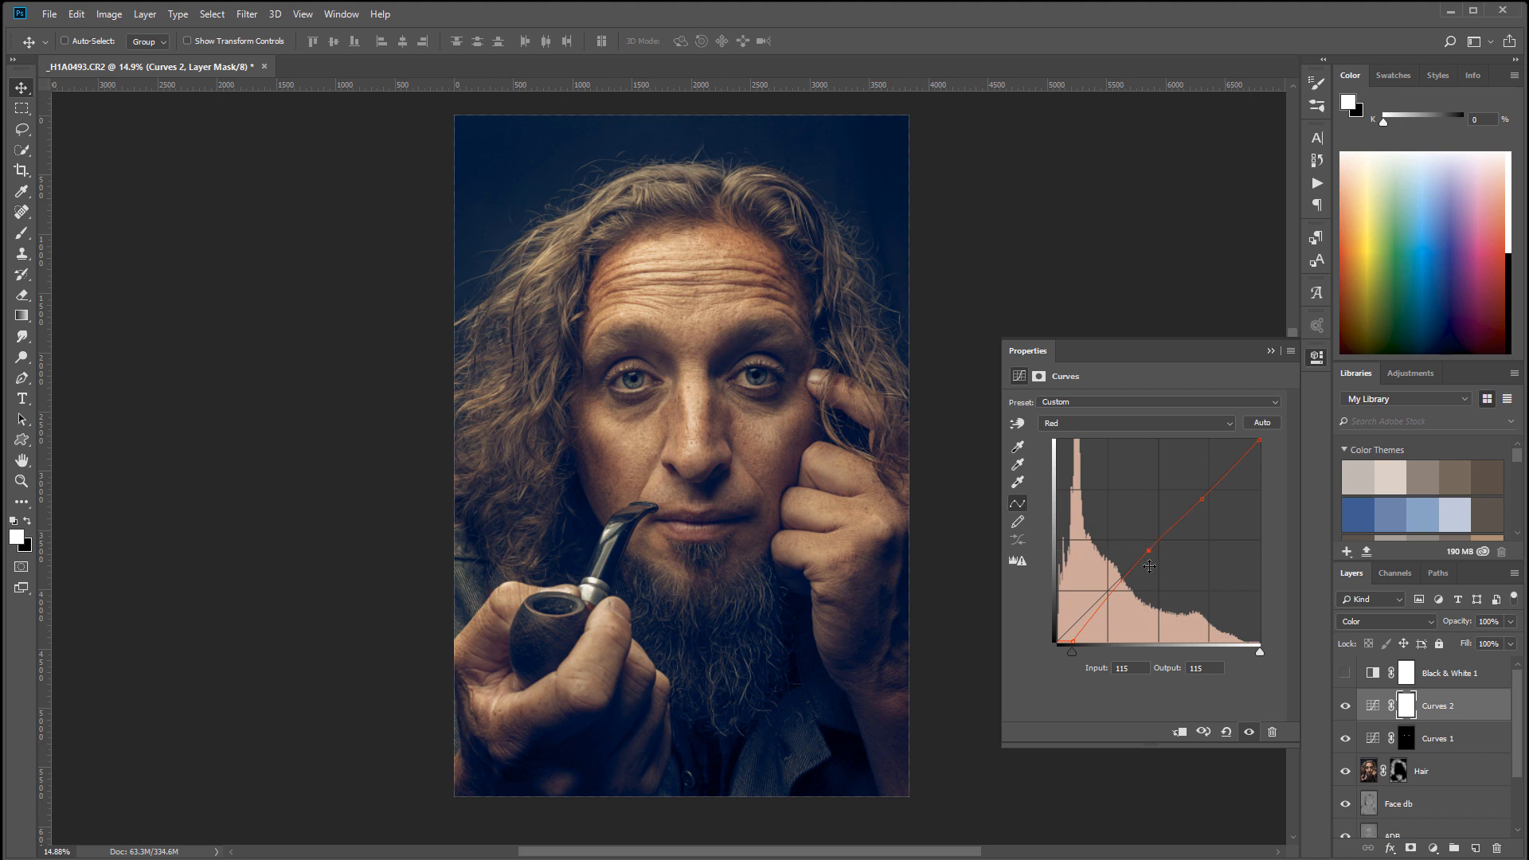
Compare the image with and without Curves 2, leave that layer hidden and show the Black & White layer again.
click(1345, 706)
click(1345, 706)
click(1345, 706)
click(1322, 356)
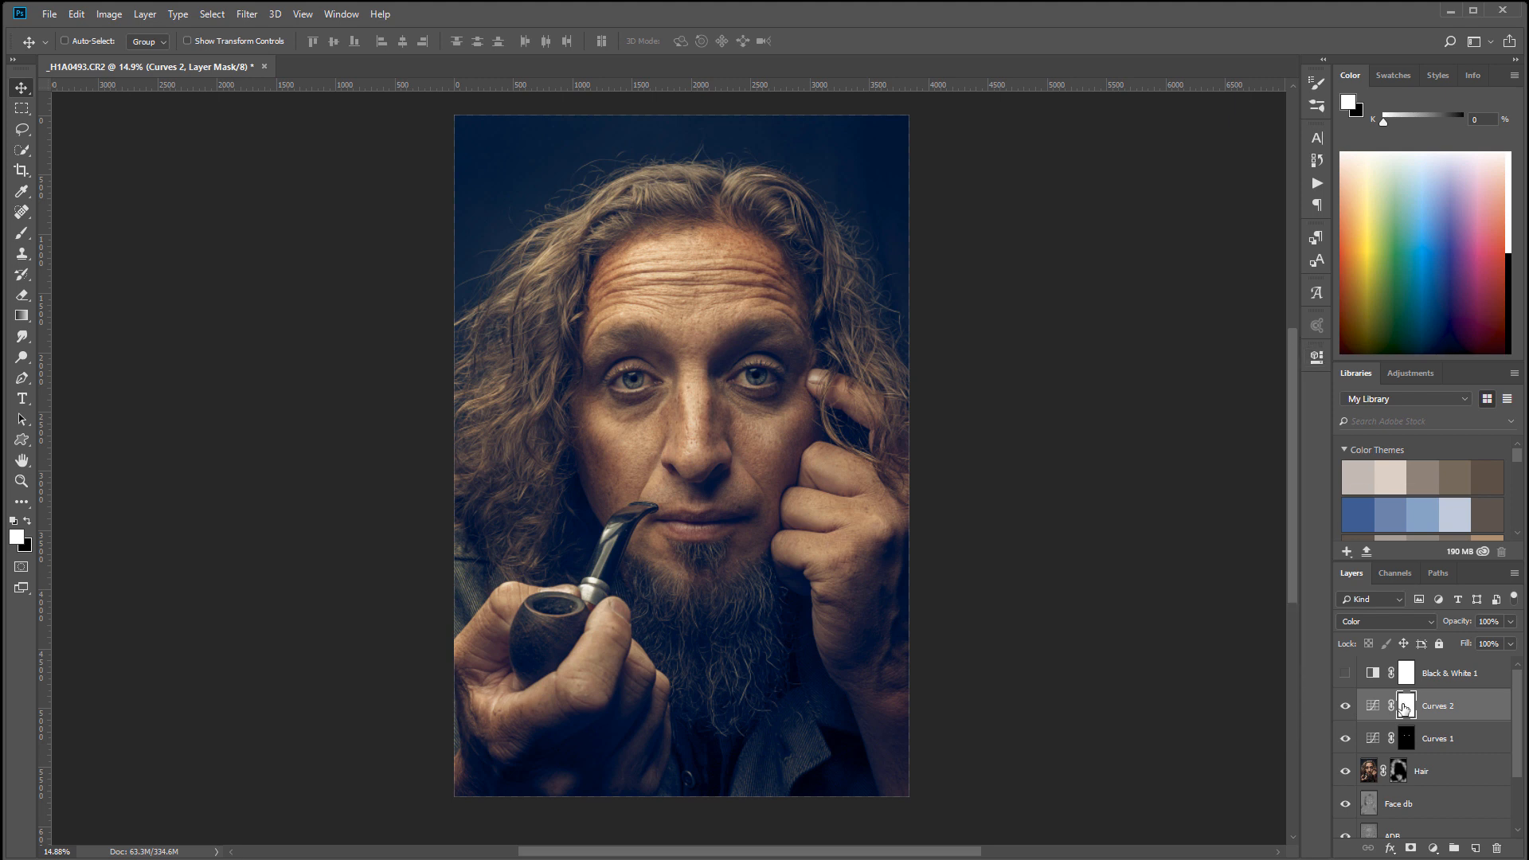
click(1345, 706)
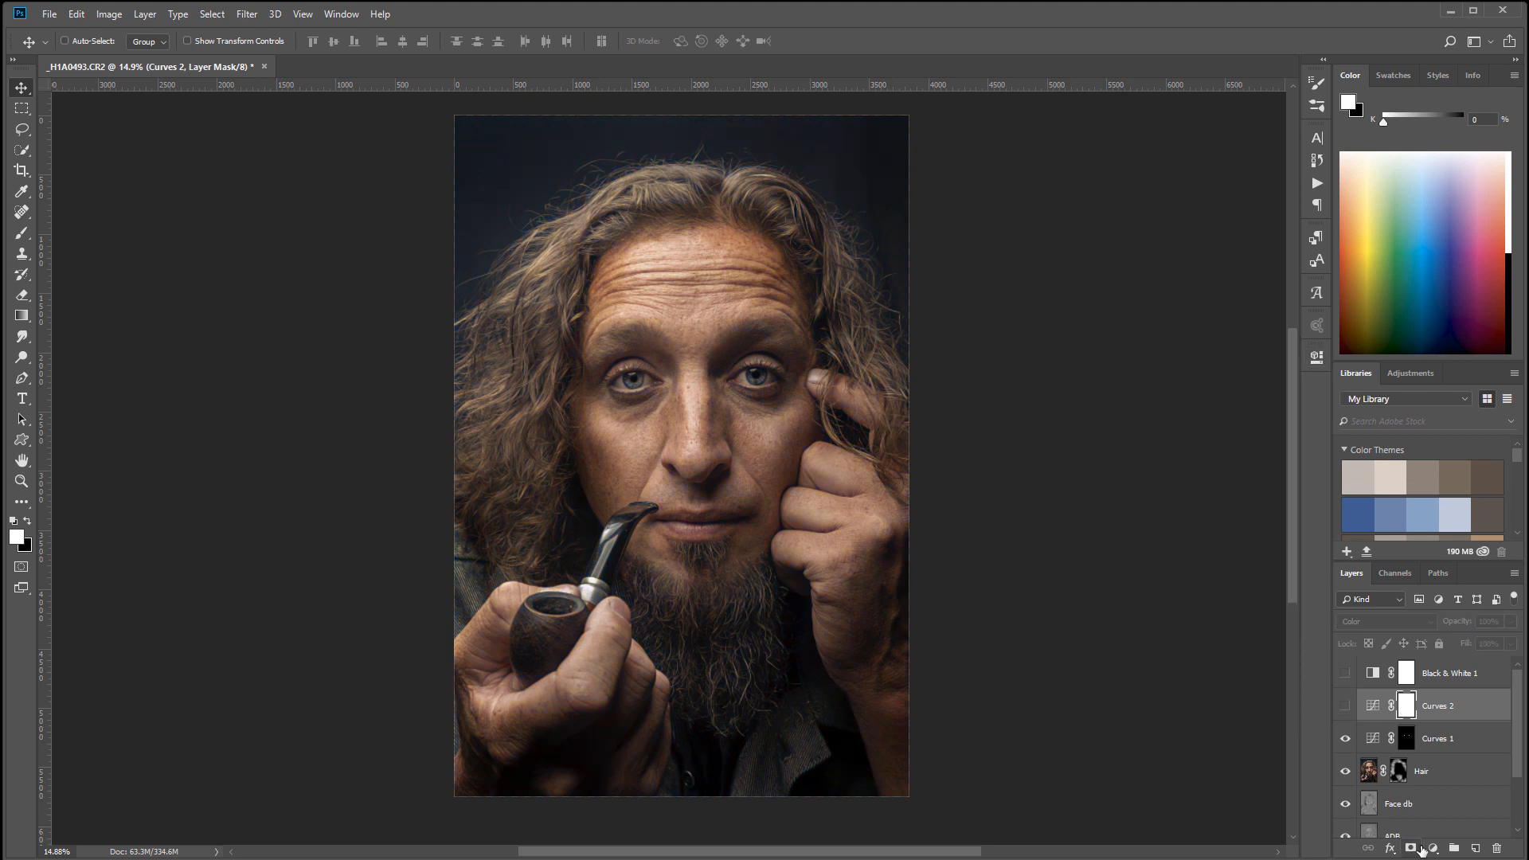
click(1345, 672)
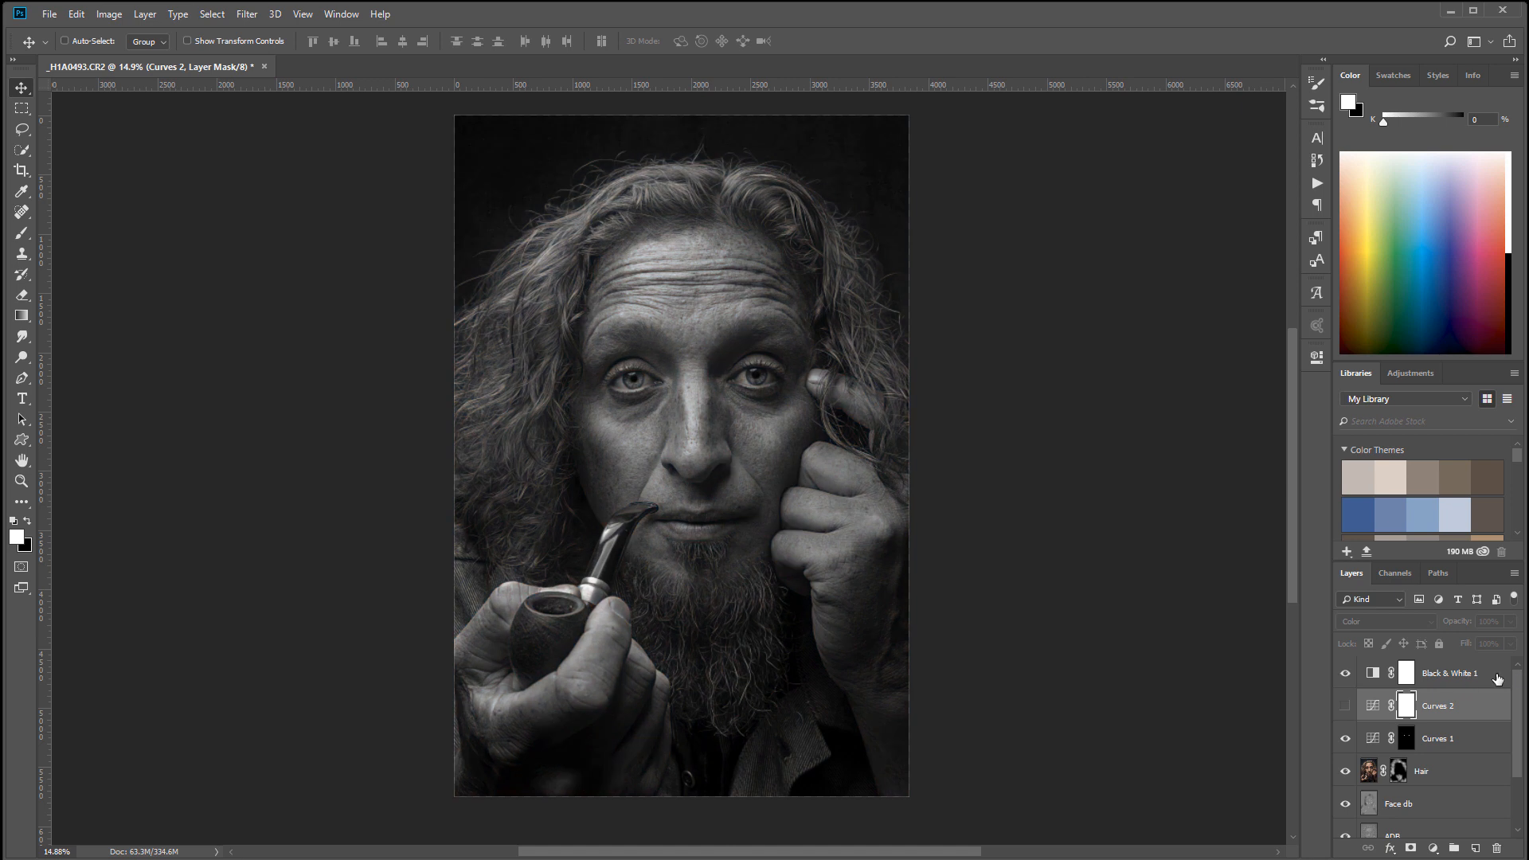
Add a Curves adjustment above the Black & White layer and set its blend mode to Luminosity.
click(1497, 678)
click(1433, 848)
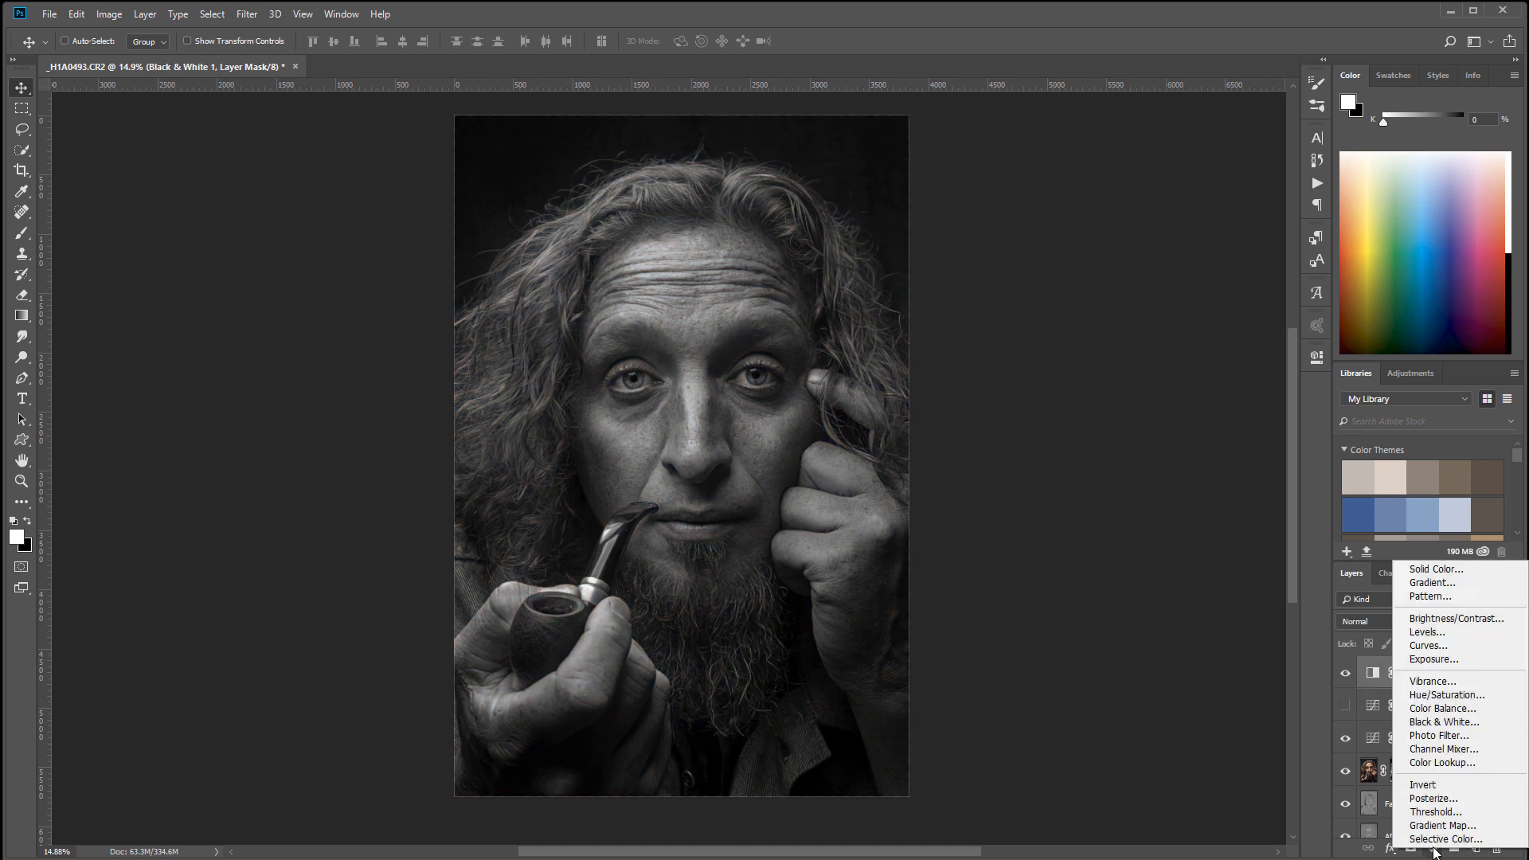
click(1463, 645)
click(1401, 621)
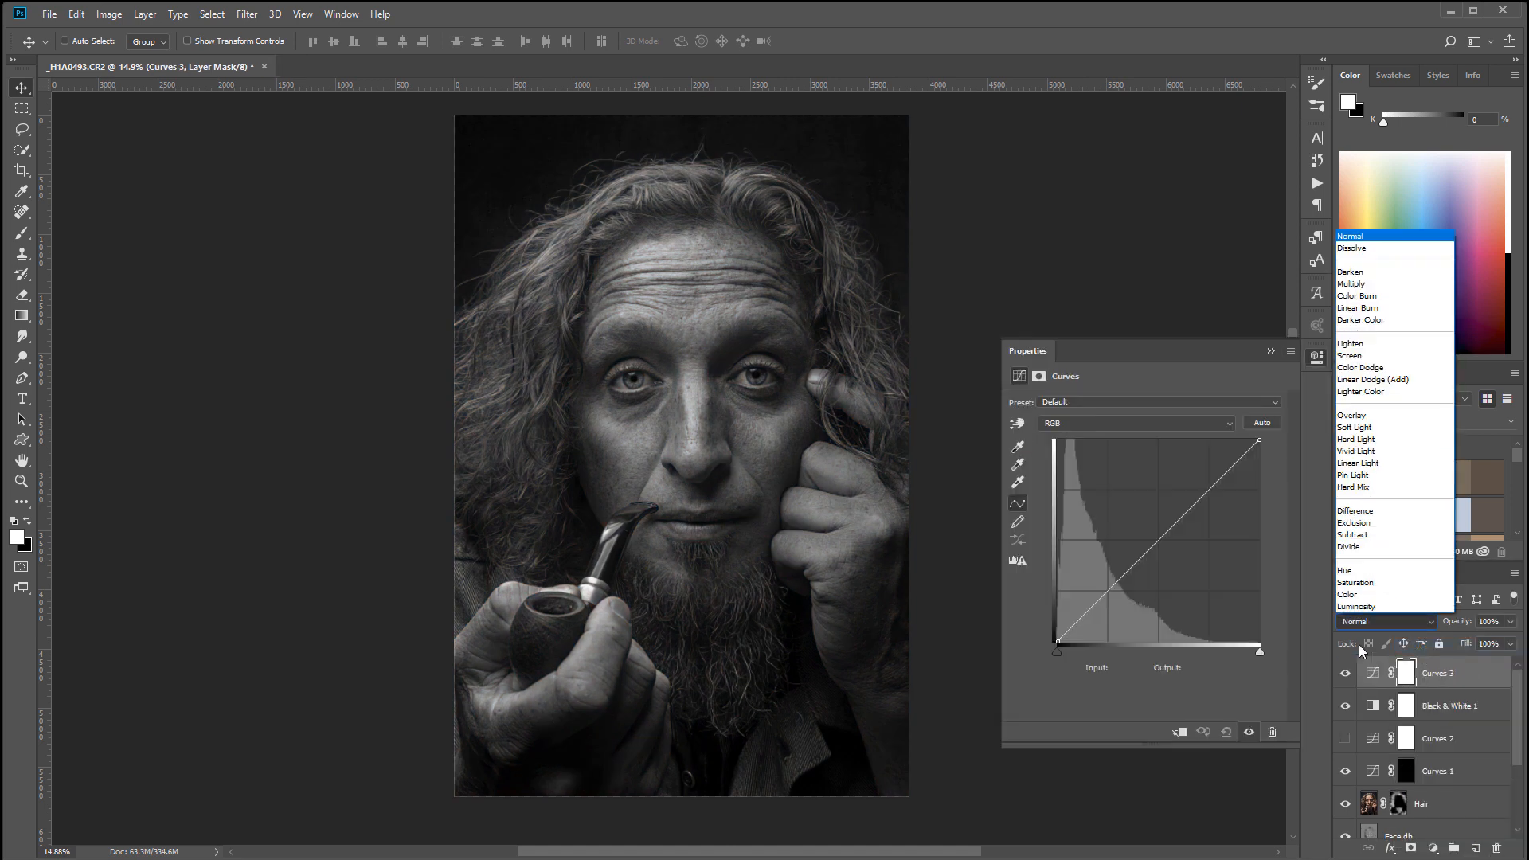
click(1371, 606)
Lift the RGB curve's black point slightly, lower its white point output to 251 and collapse the curve settings.
drag(1059, 638, 1057, 620)
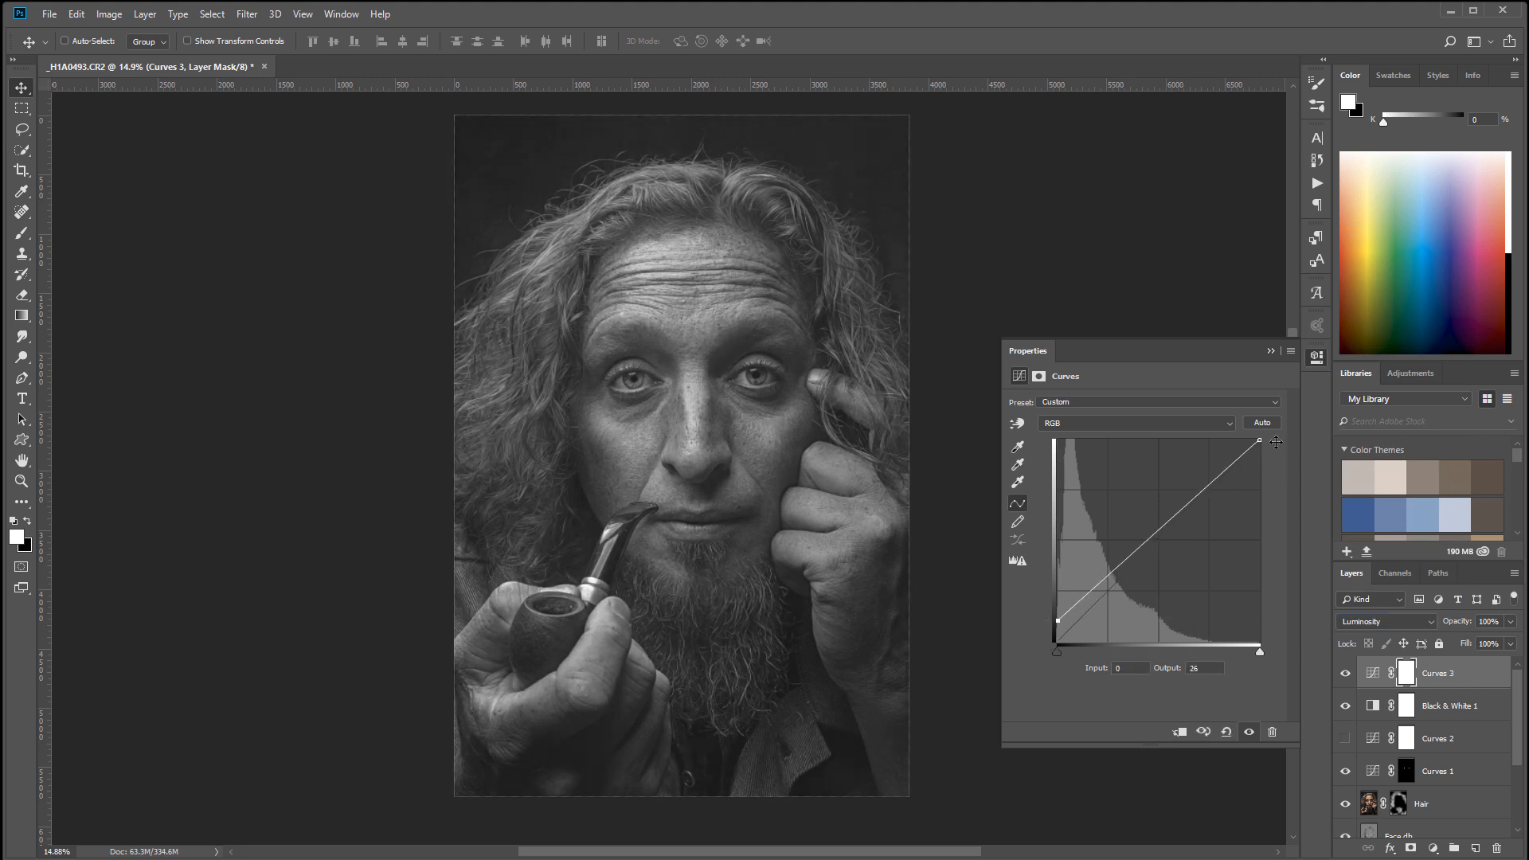
drag(1262, 441, 1266, 445)
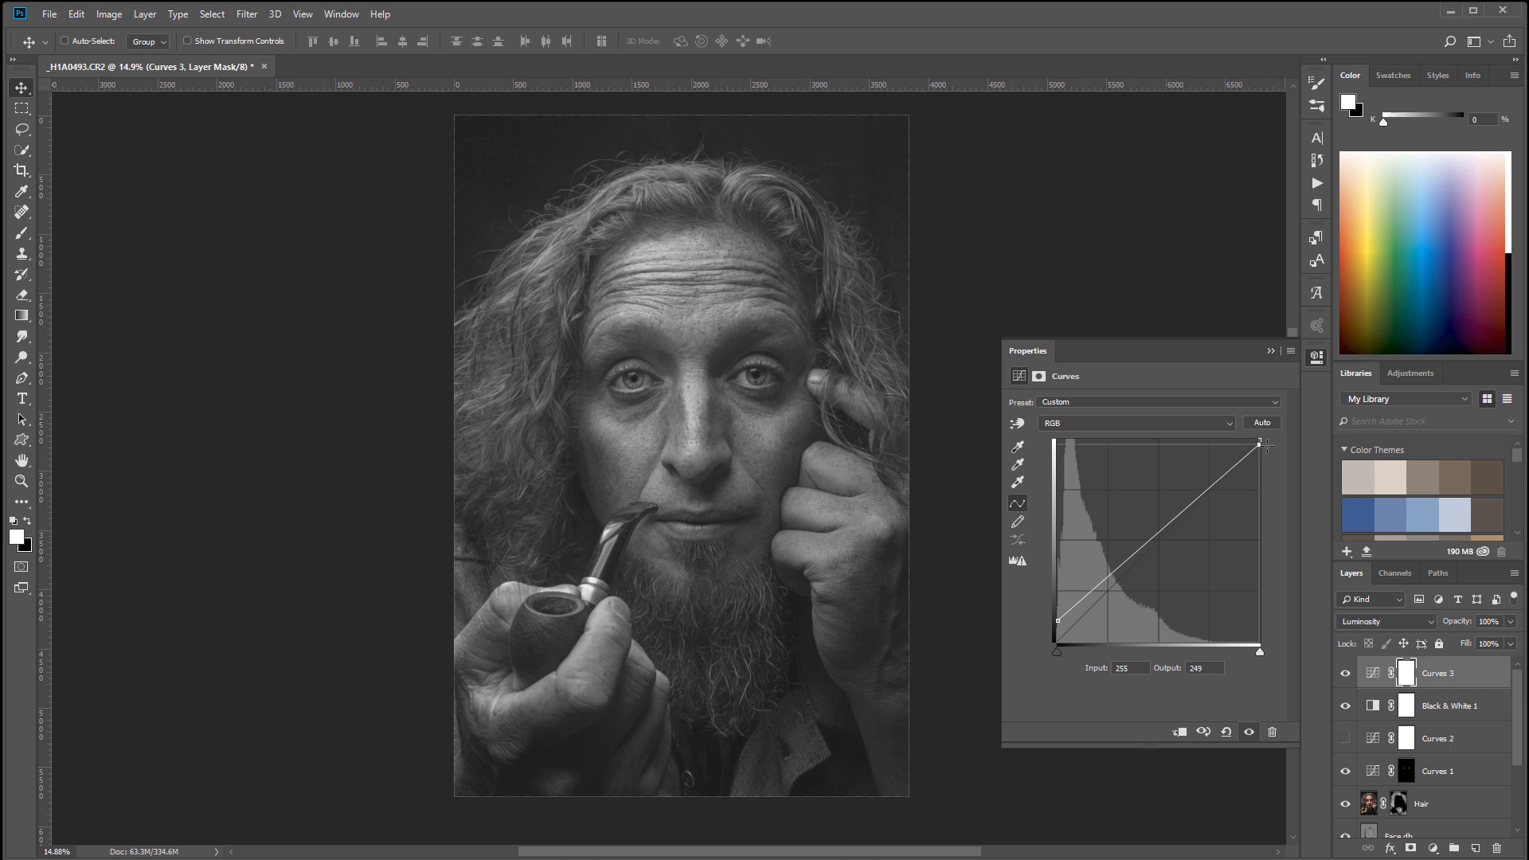
drag(1056, 628, 1051, 640)
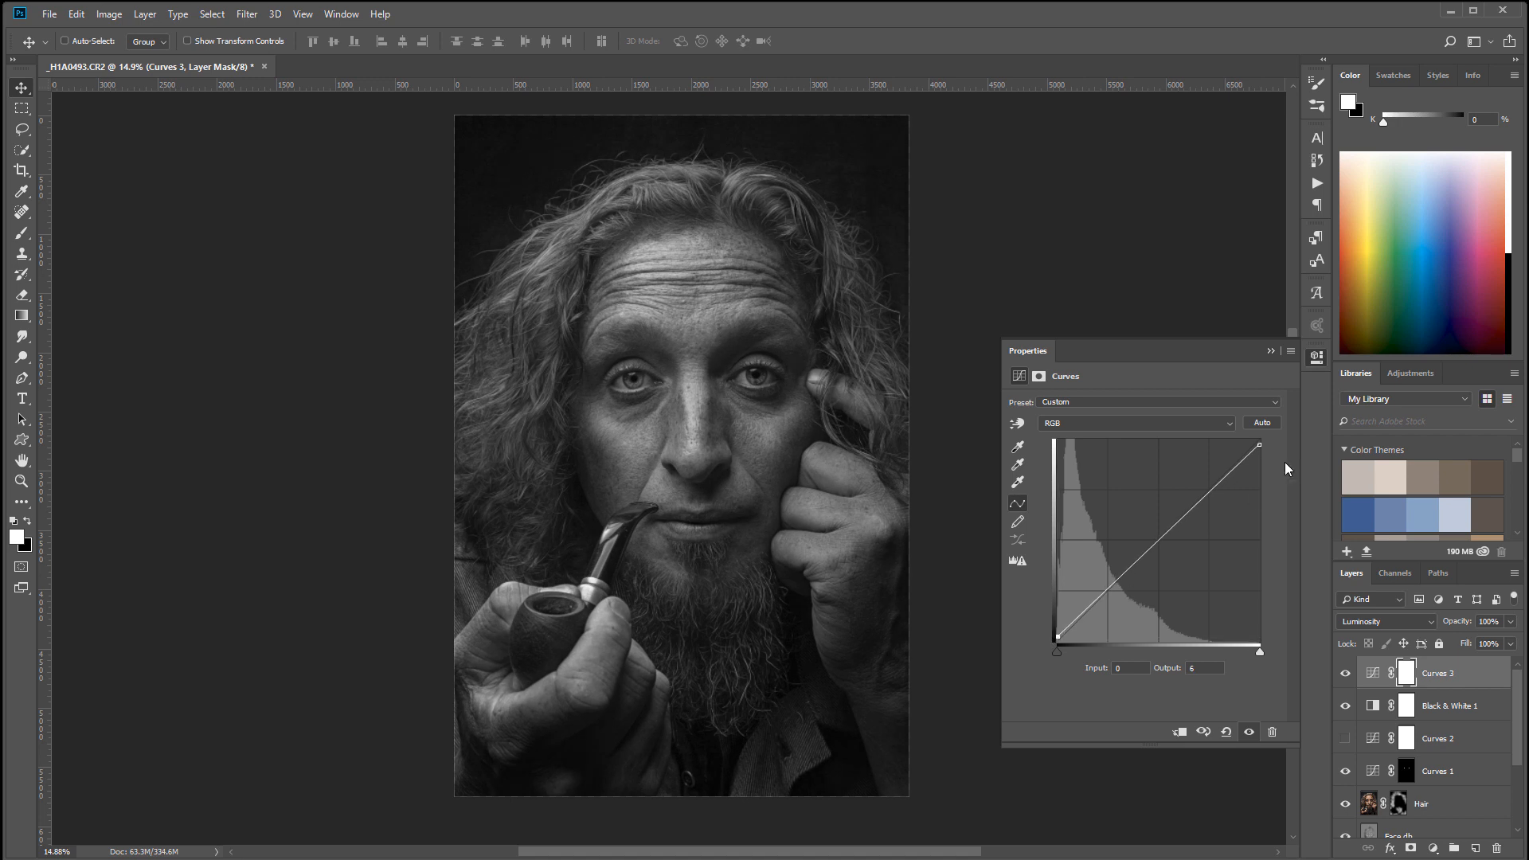
drag(1263, 444, 1270, 443)
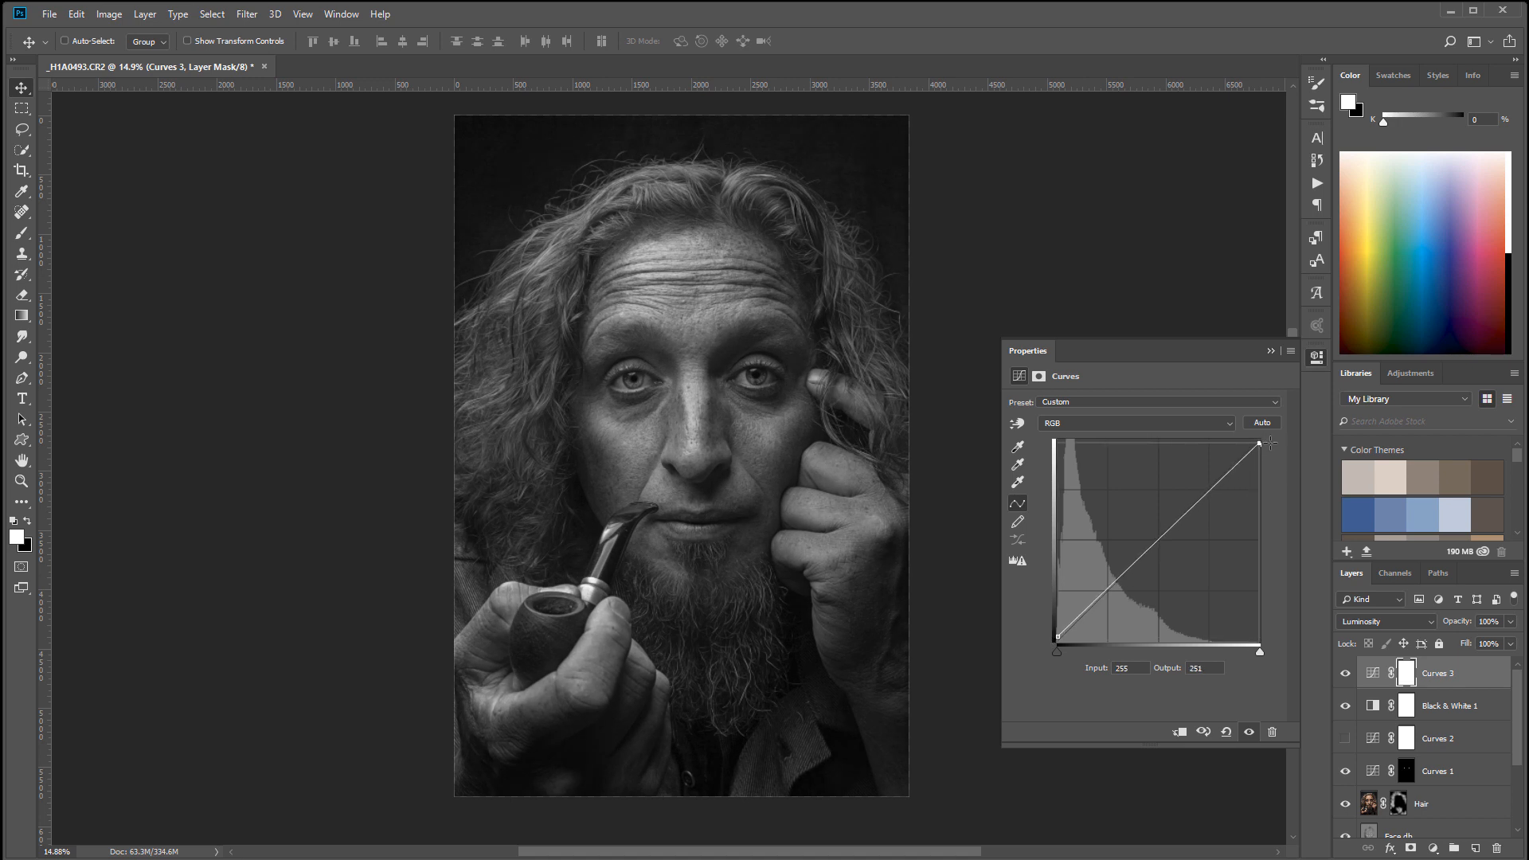
drag(1057, 636, 1044, 633)
click(1319, 358)
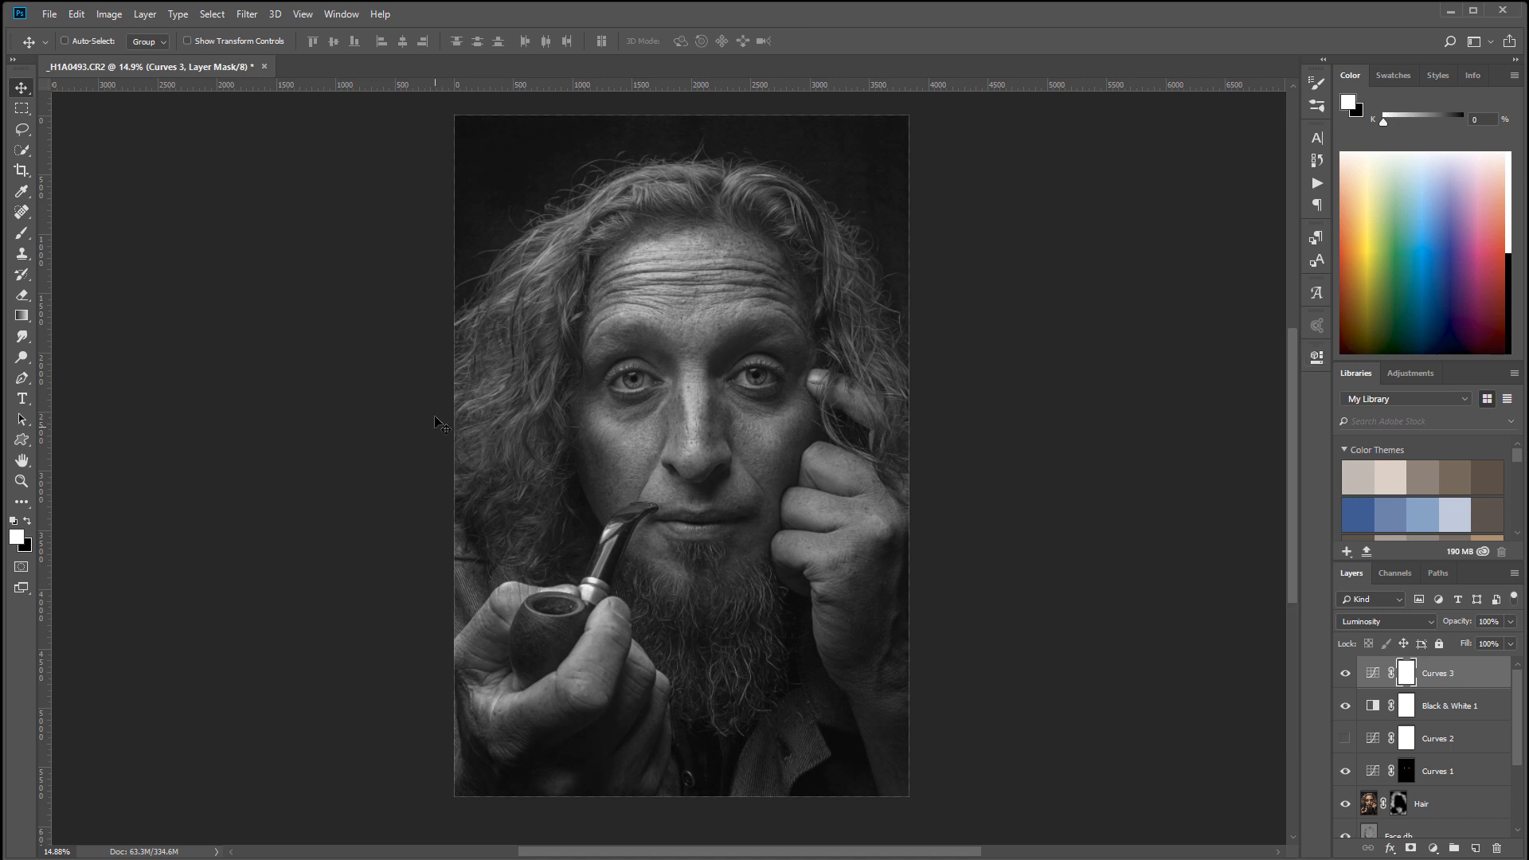
Examine the faded black-and-white portrait up close, from the face and hair to the whole frame.
scroll(677, 464, up, 2)
scroll(855, 332, up, 1)
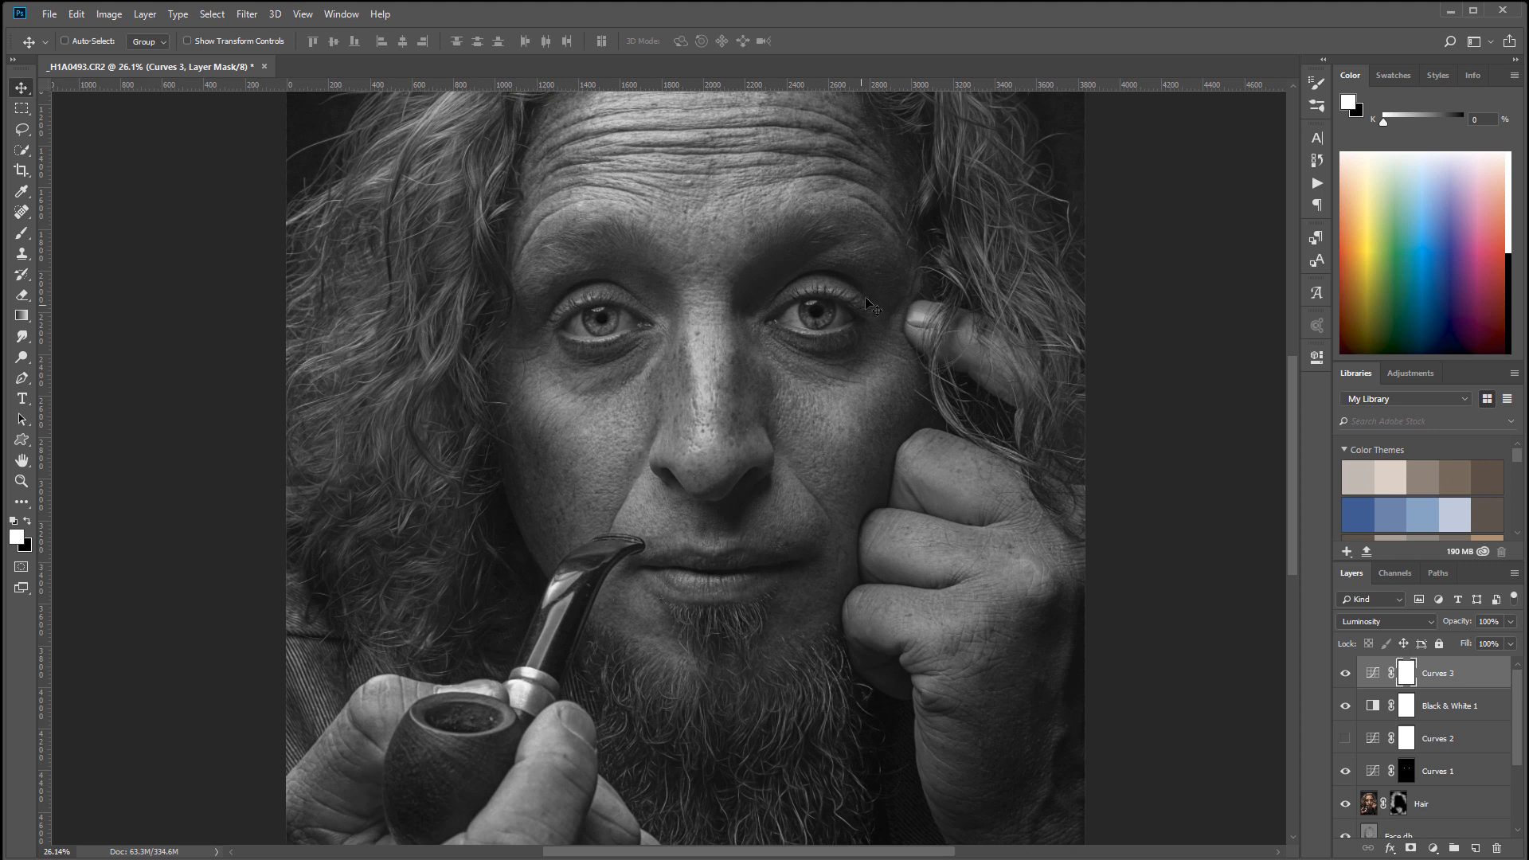
scroll(874, 261, up, 6)
scroll(900, 331, down, 2)
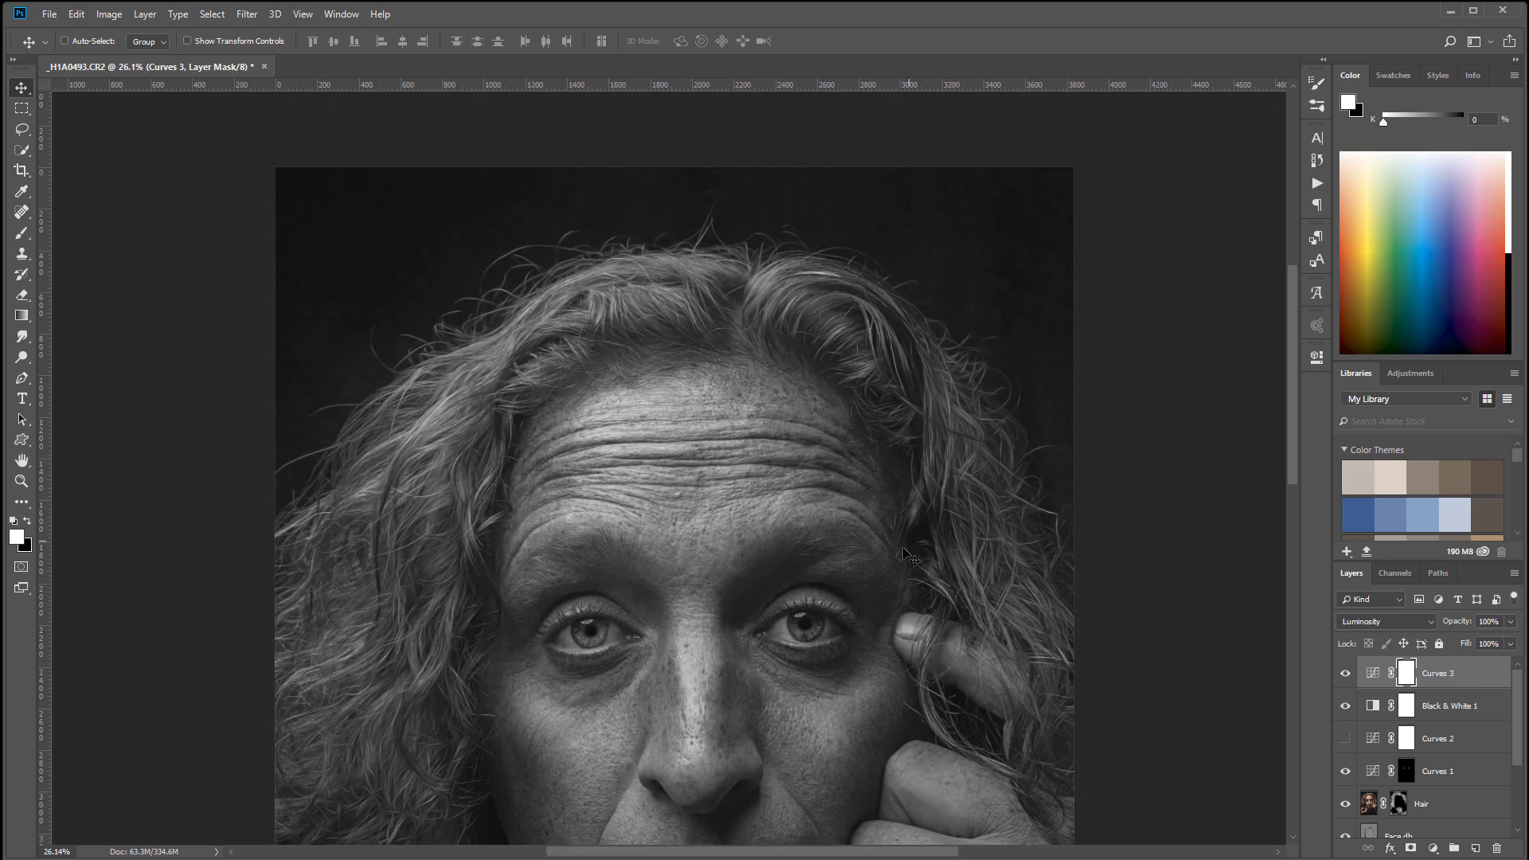
scroll(908, 558, down, 2)
drag(856, 534, 864, 386)
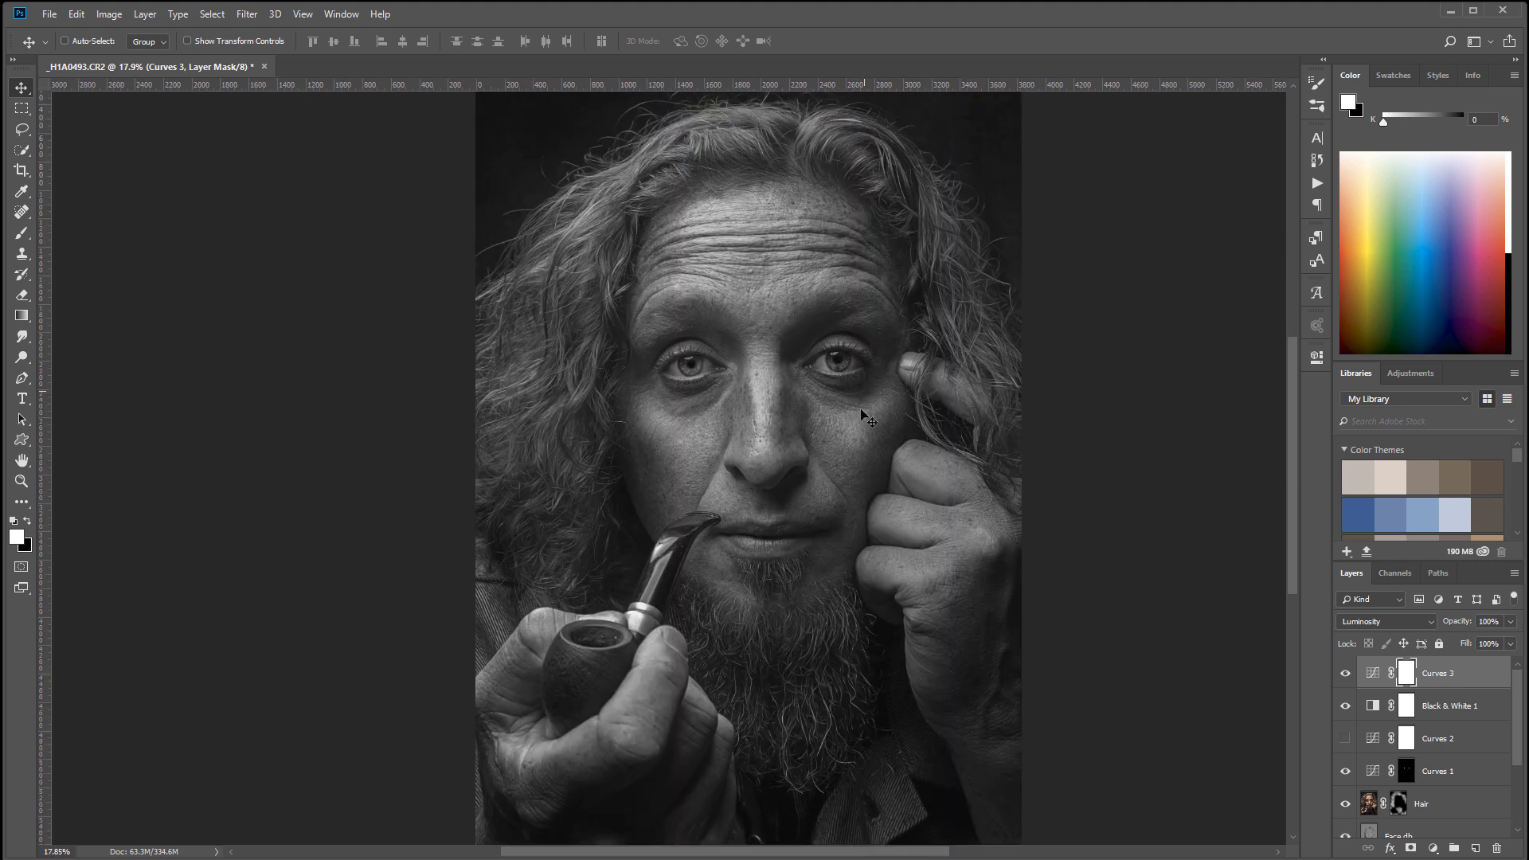
scroll(856, 440, down, 1)
mouse_move(895, 325)
mouse_down()
mouse_move(872, 386)
mouse_move(876, 345)
mouse_up()
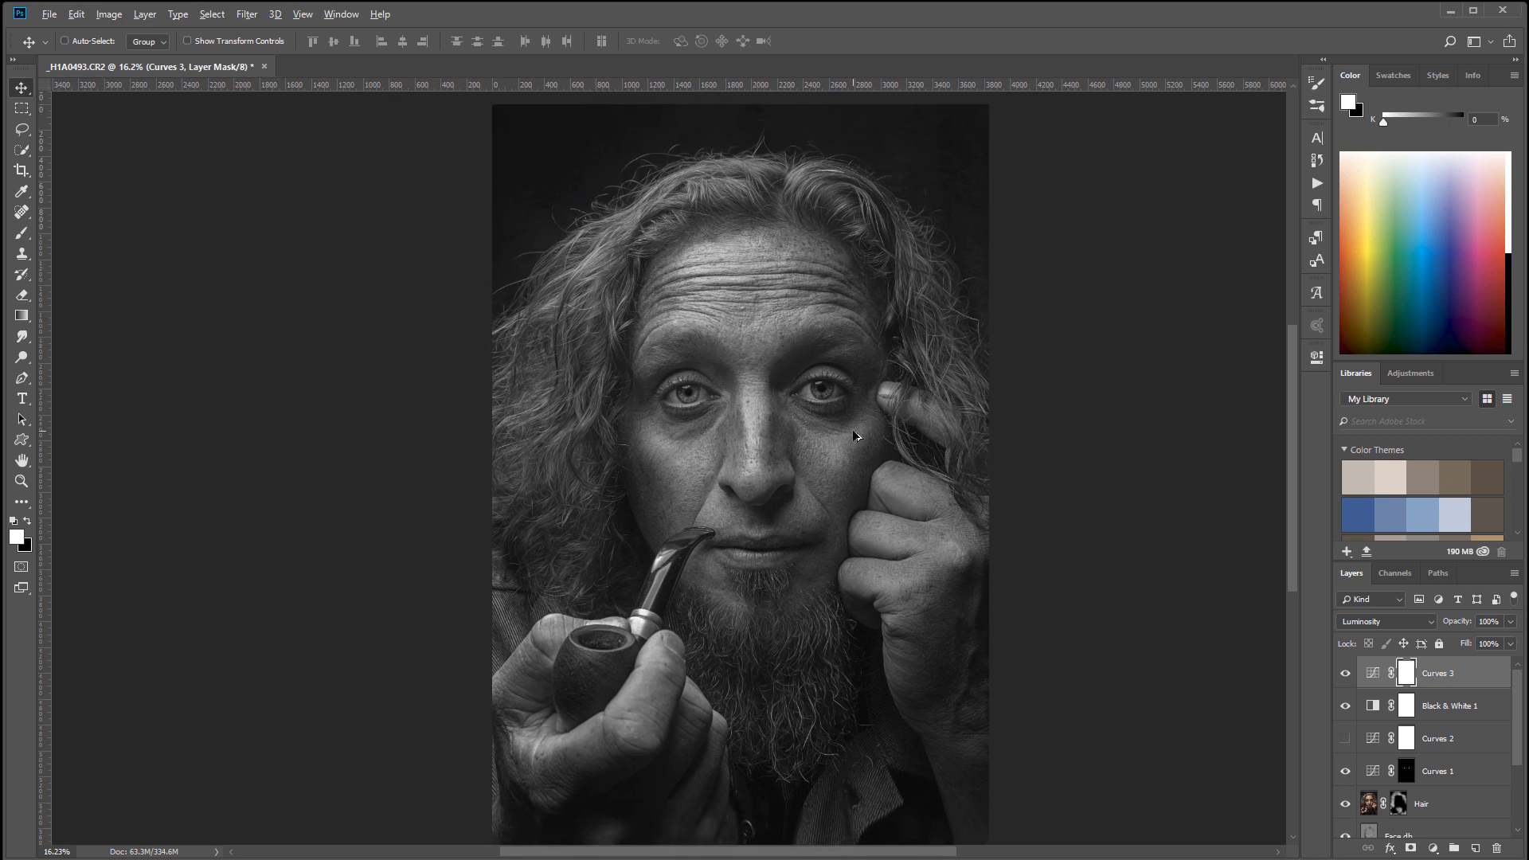
scroll(876, 345, down, 1)
Compare the portrait with and without the Curves 3 layer and leave that layer hidden.
click(1344, 677)
click(1344, 677)
click(1345, 677)
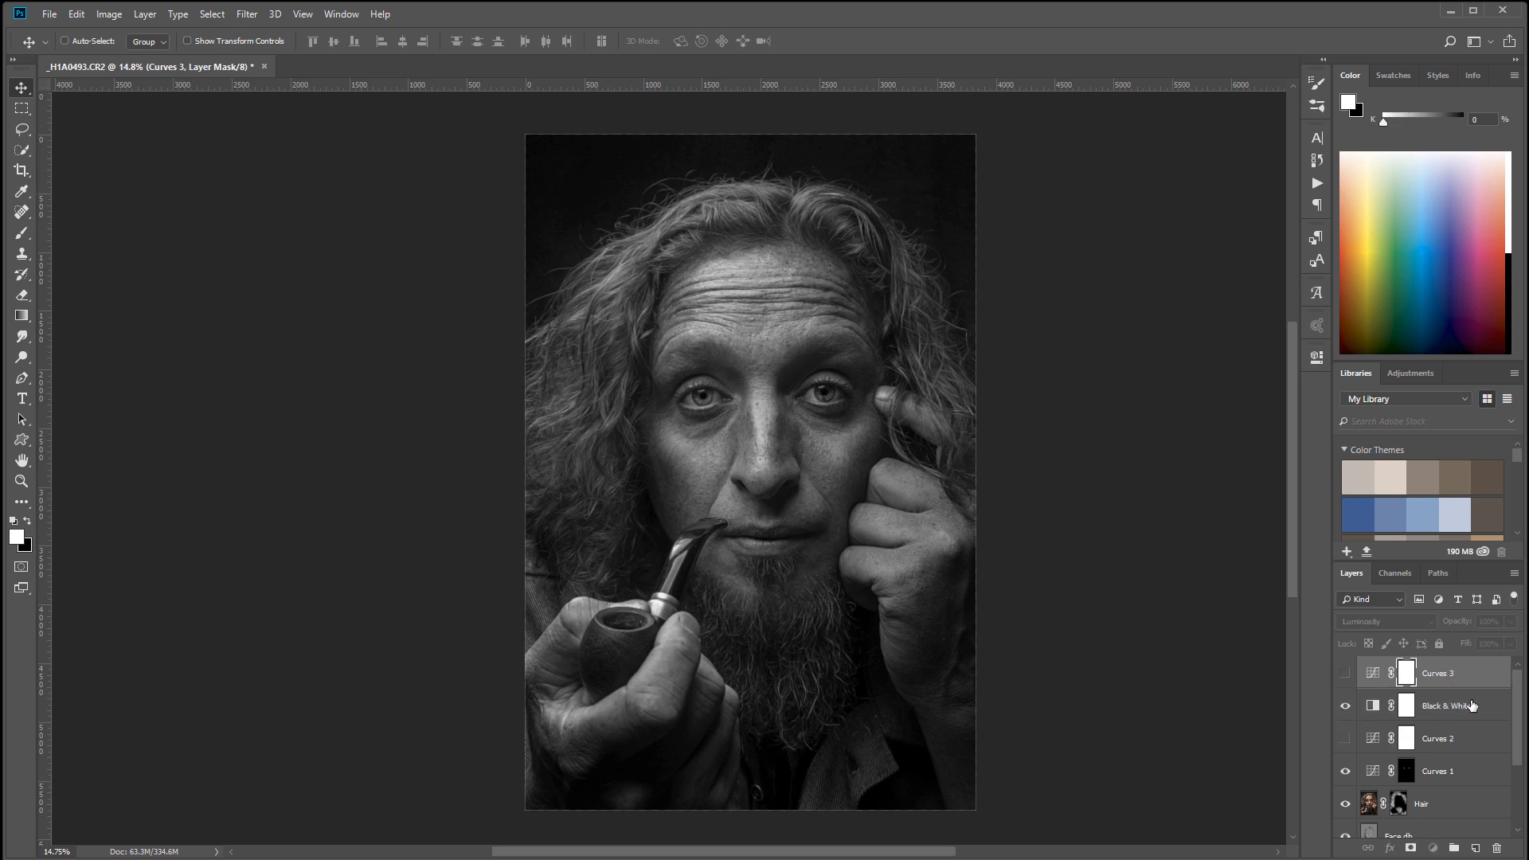
Stamp all visible layers into a new layer above Black & White 1 and name it Sharp.
click(1471, 706)
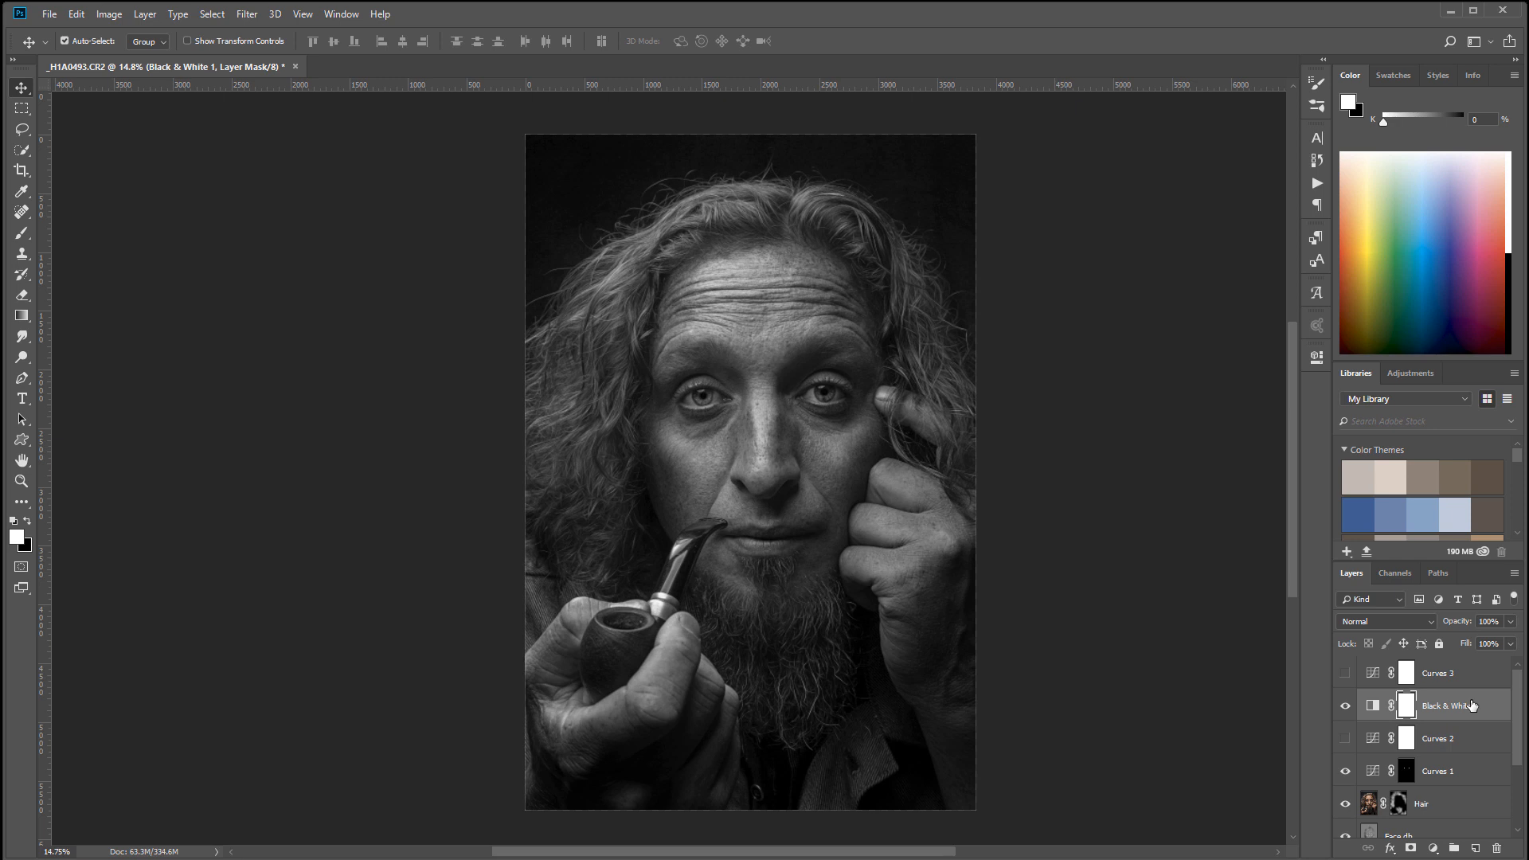
key(ctrl+shift+alt+e)
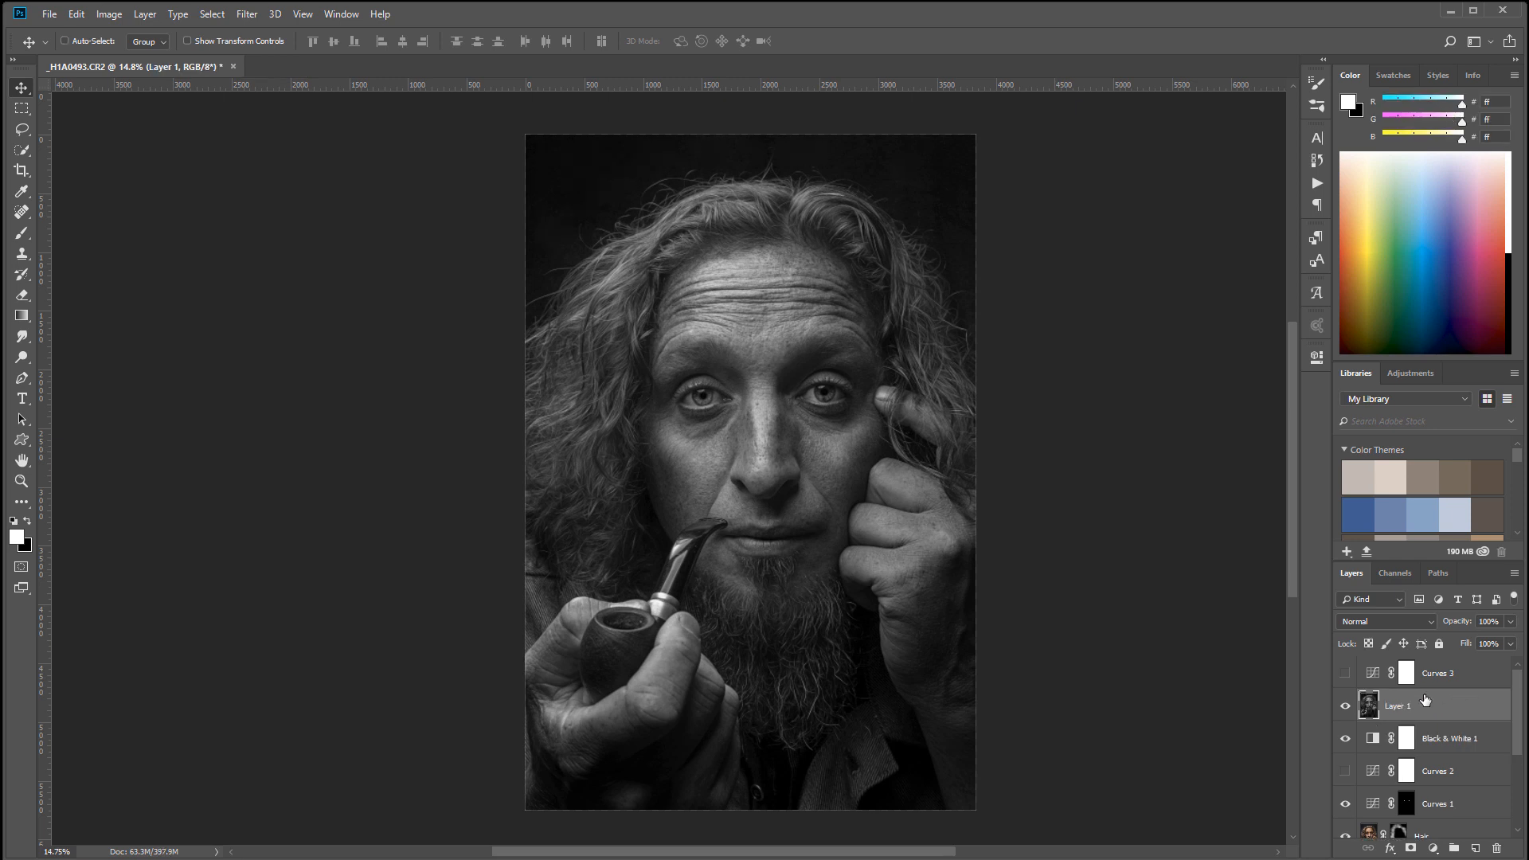
double_click(1395, 704)
text(Sharp)
key(Return)
Try an Unsharp Mask on the Sharp layer with Amount 127%, Radius 1.8 pixels and Threshold 0.
scroll(762, 332, up, 3)
scroll(760, 371, up, 2)
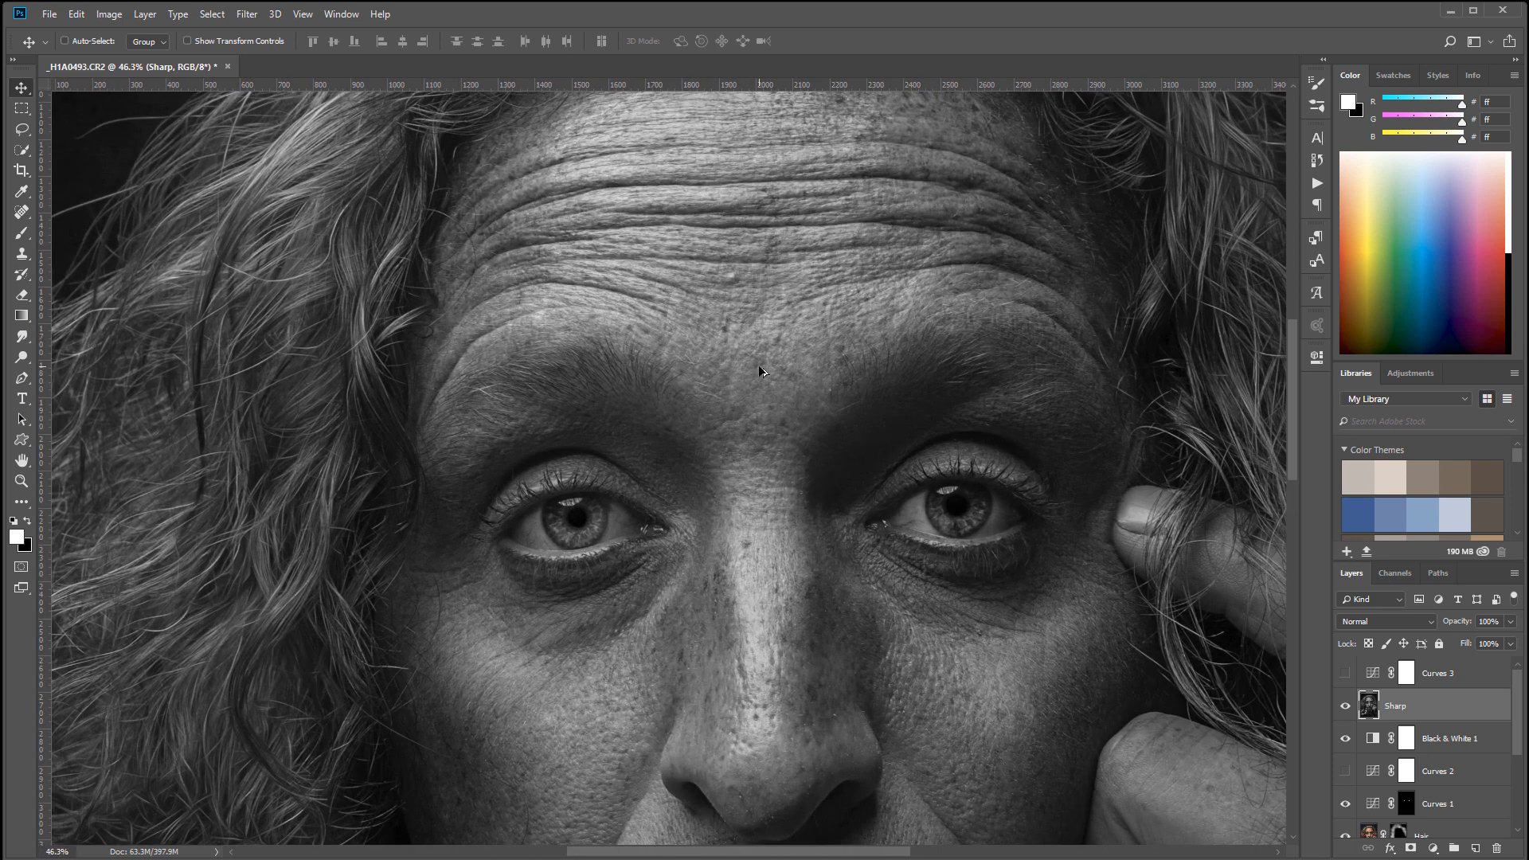
click(247, 15)
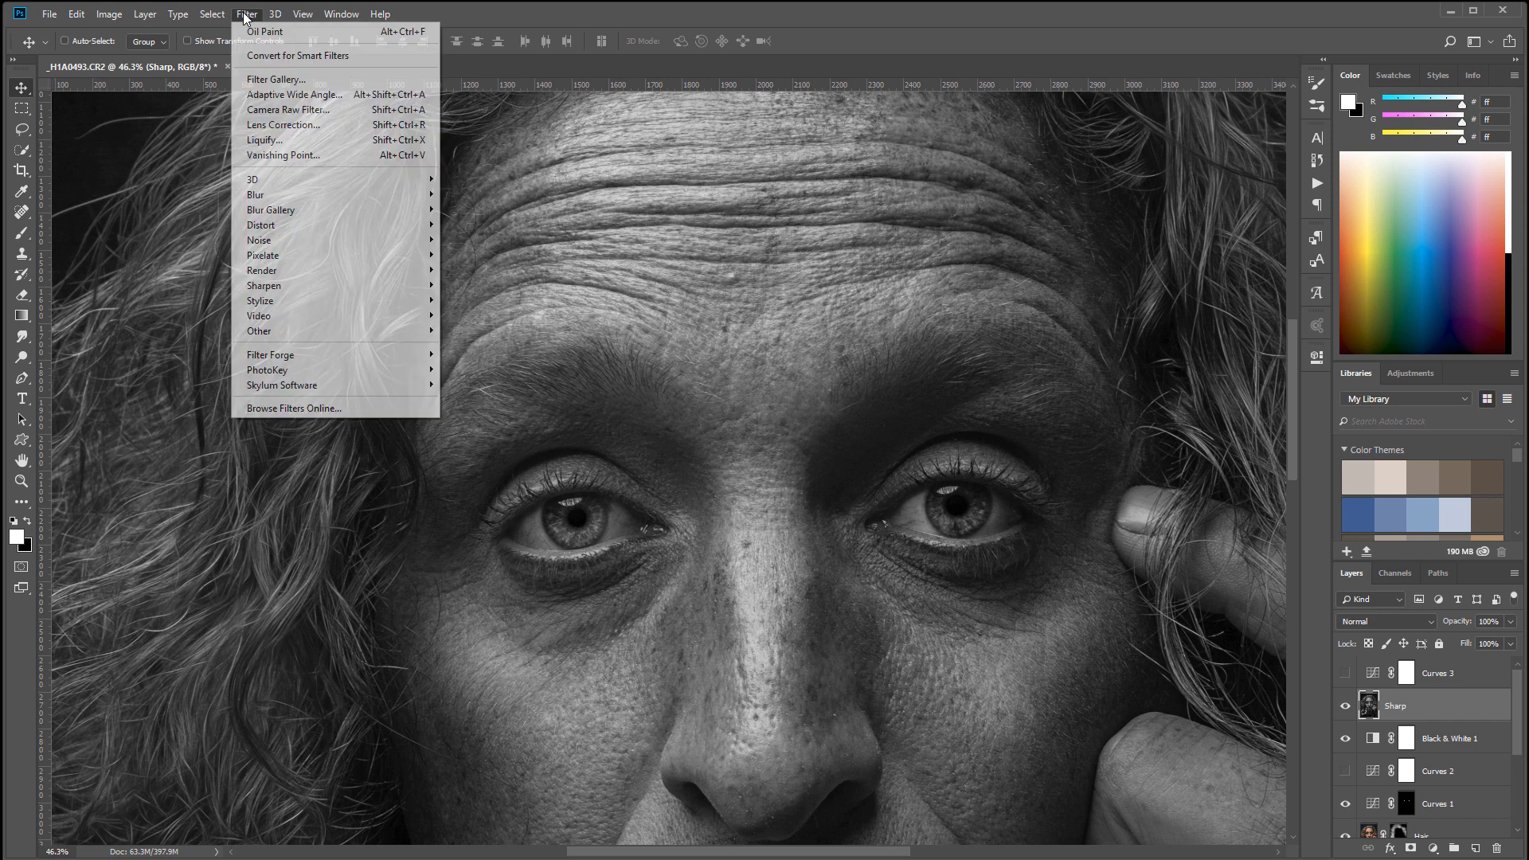
mouse_move(398, 285)
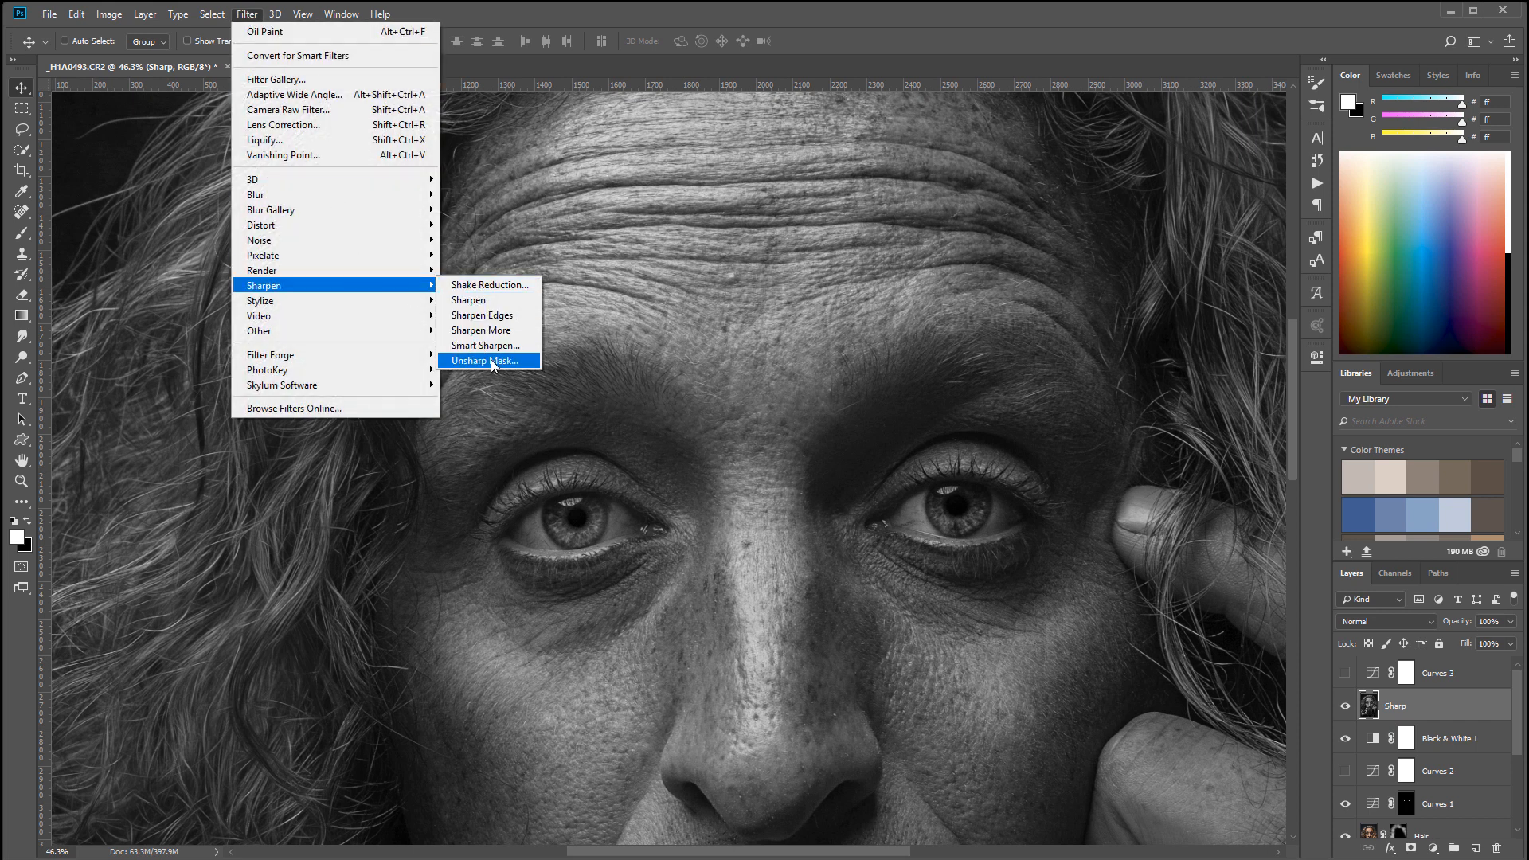
click(486, 359)
mouse_move(1192, 489)
mouse_down()
mouse_move(1211, 491)
mouse_move(1167, 492)
mouse_up()
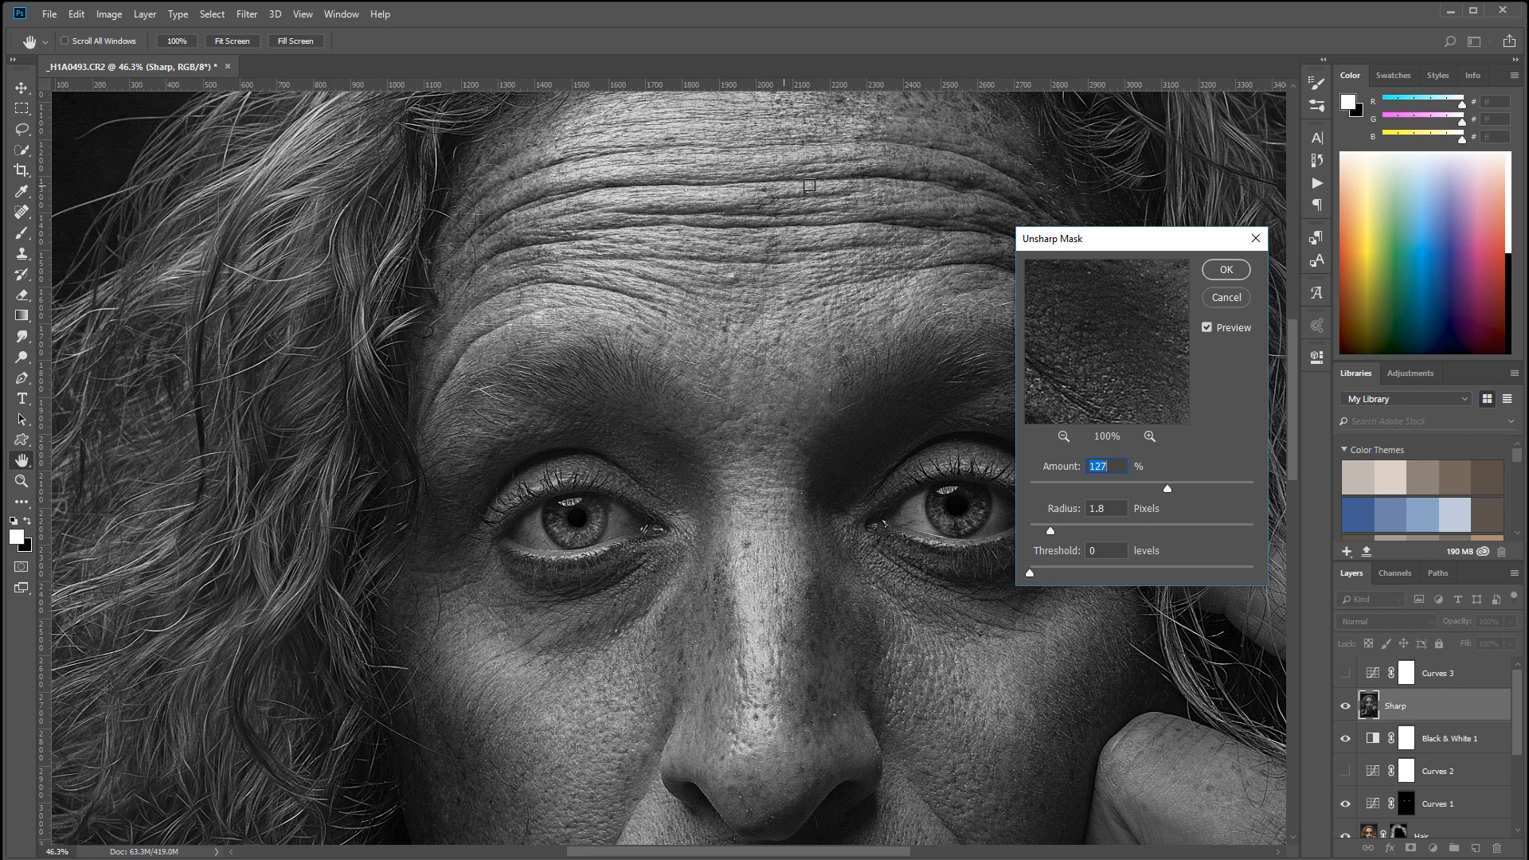
click(1230, 270)
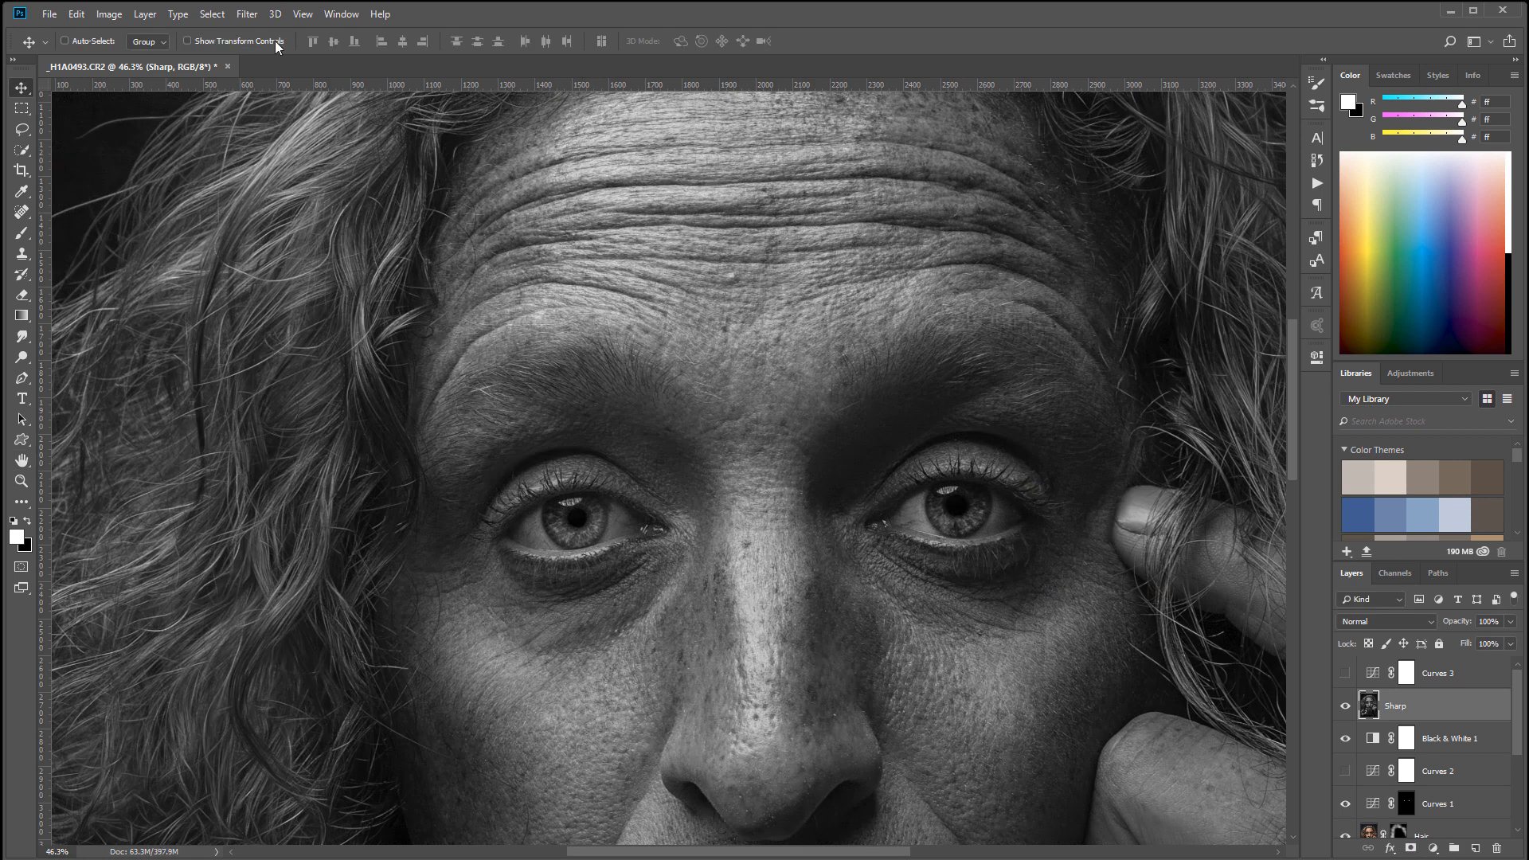
Apply a High Pass filter with a 3.0-pixel radius to the Sharp layer.
click(247, 13)
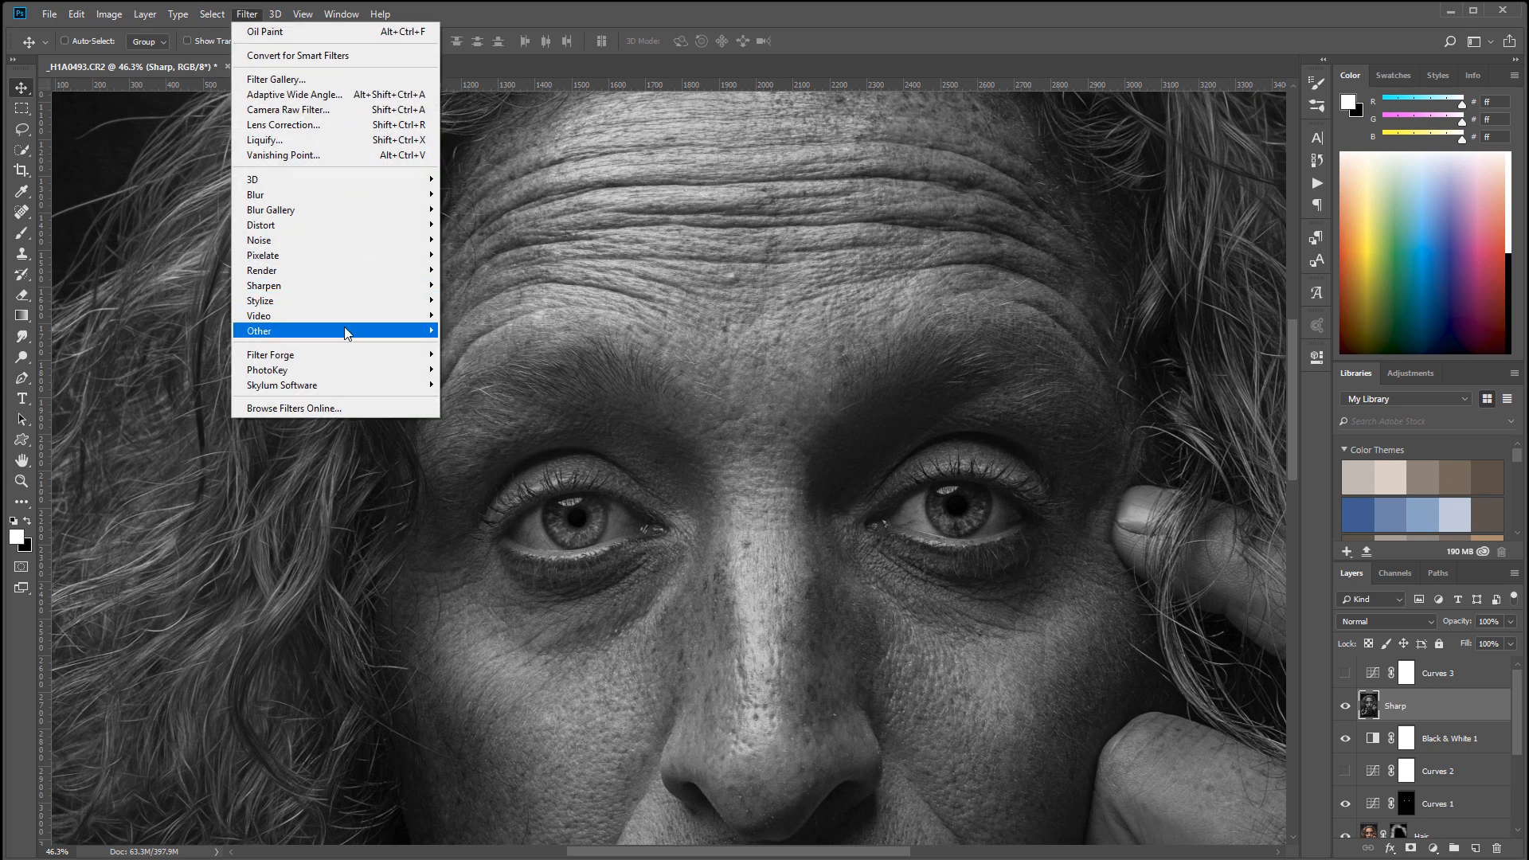
mouse_move(347, 331)
click(476, 345)
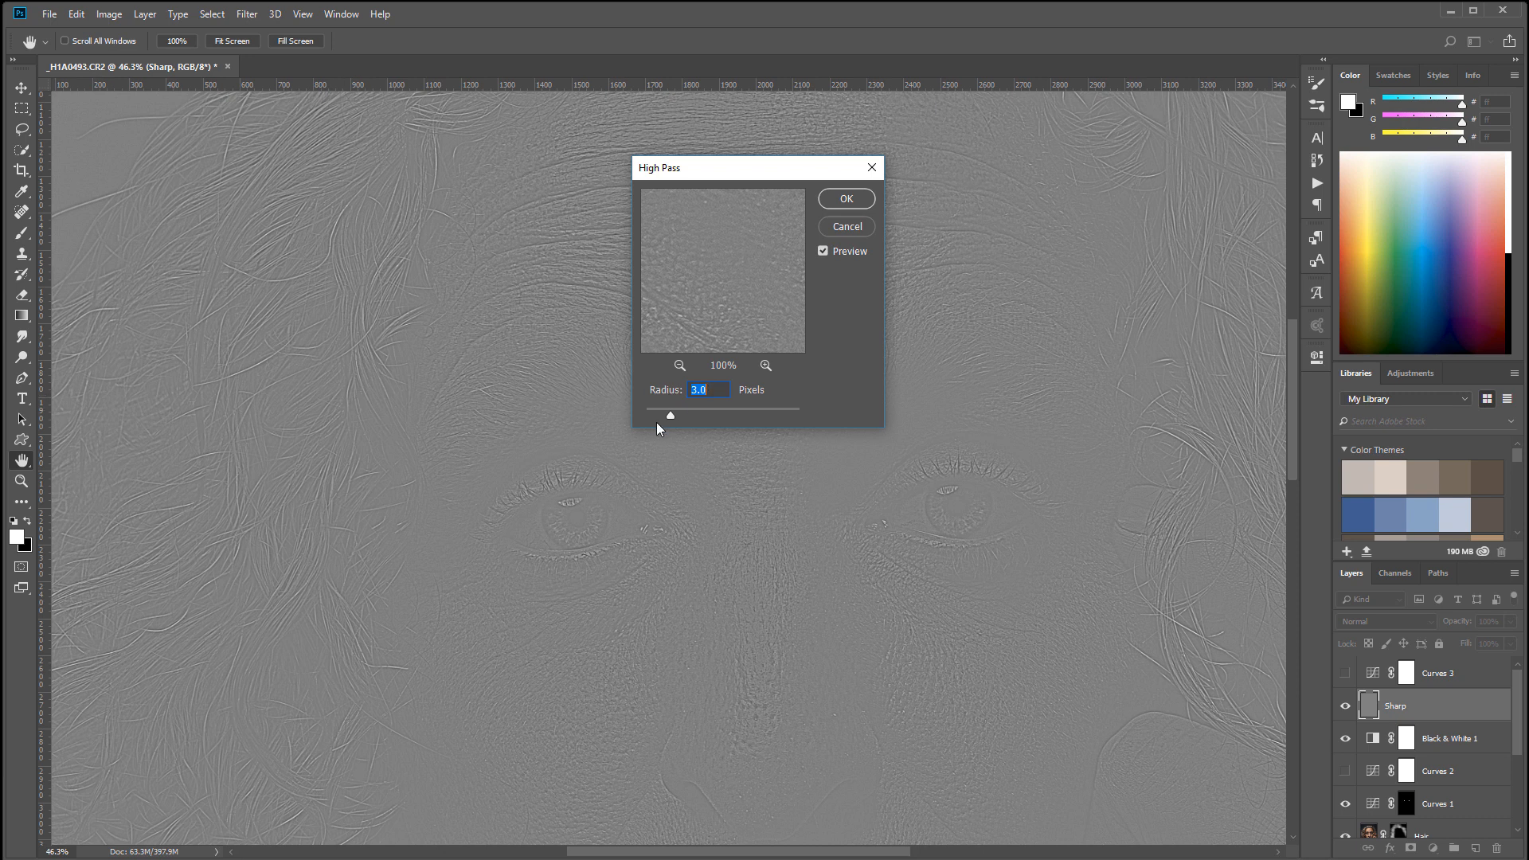
click(840, 196)
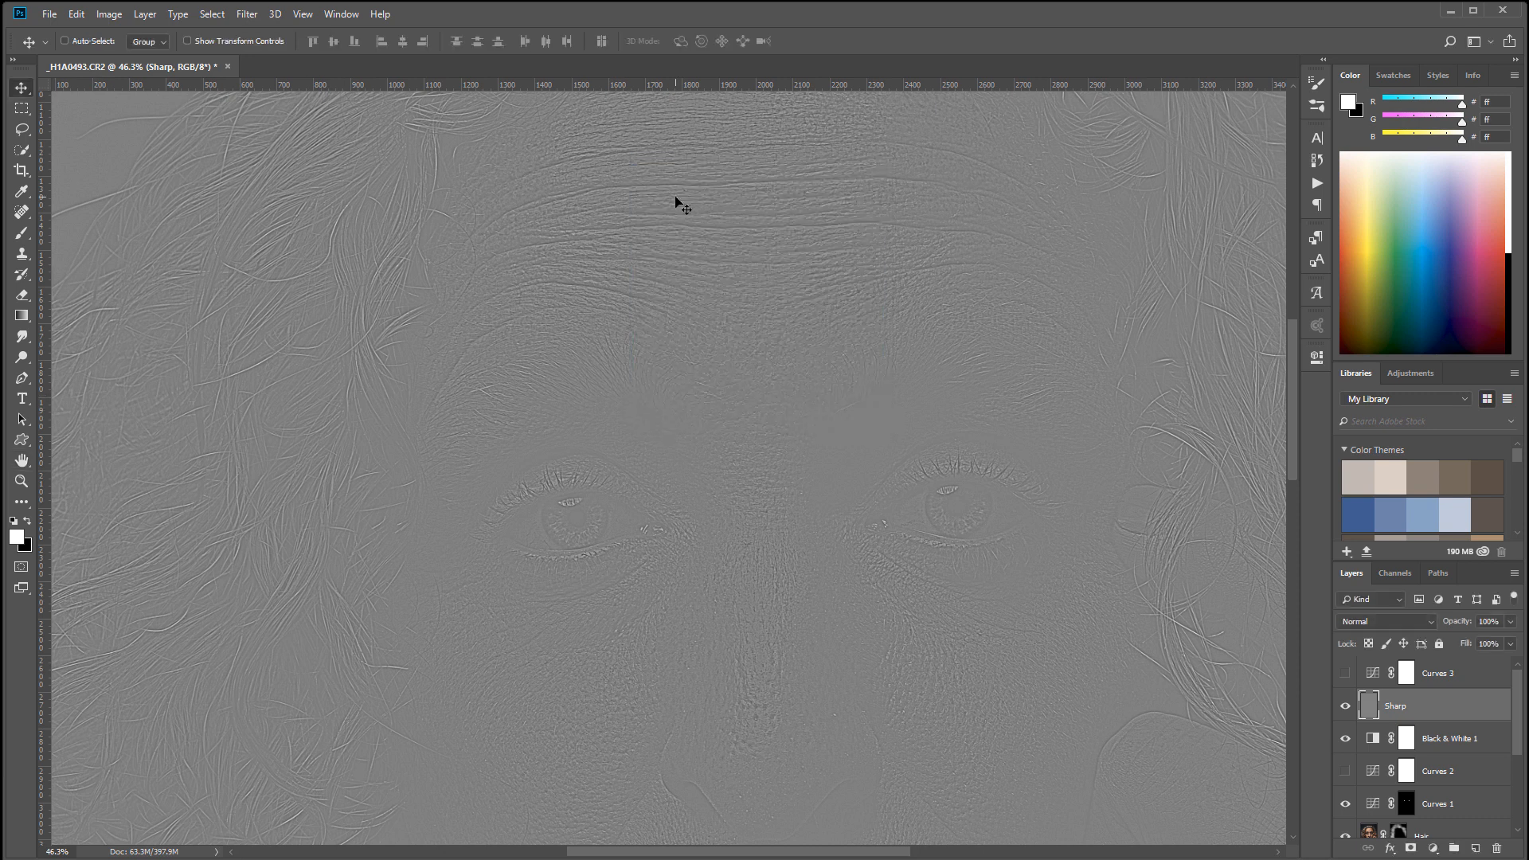
Set the Sharp layer's blend mode to Soft Light and check its effect on the portrait, leaving the layer visible.
click(246, 14)
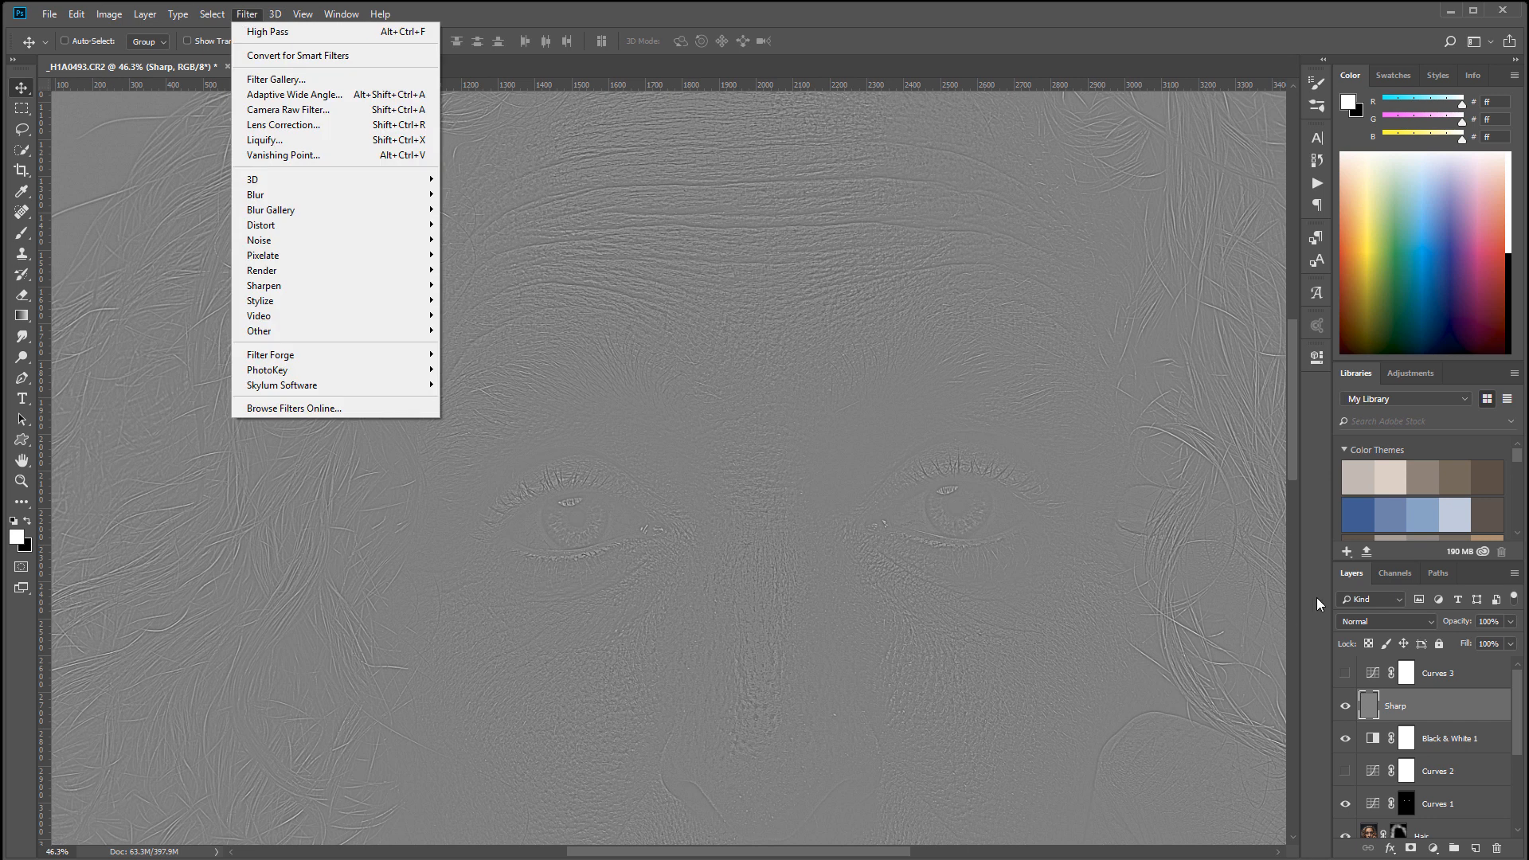
click(1383, 620)
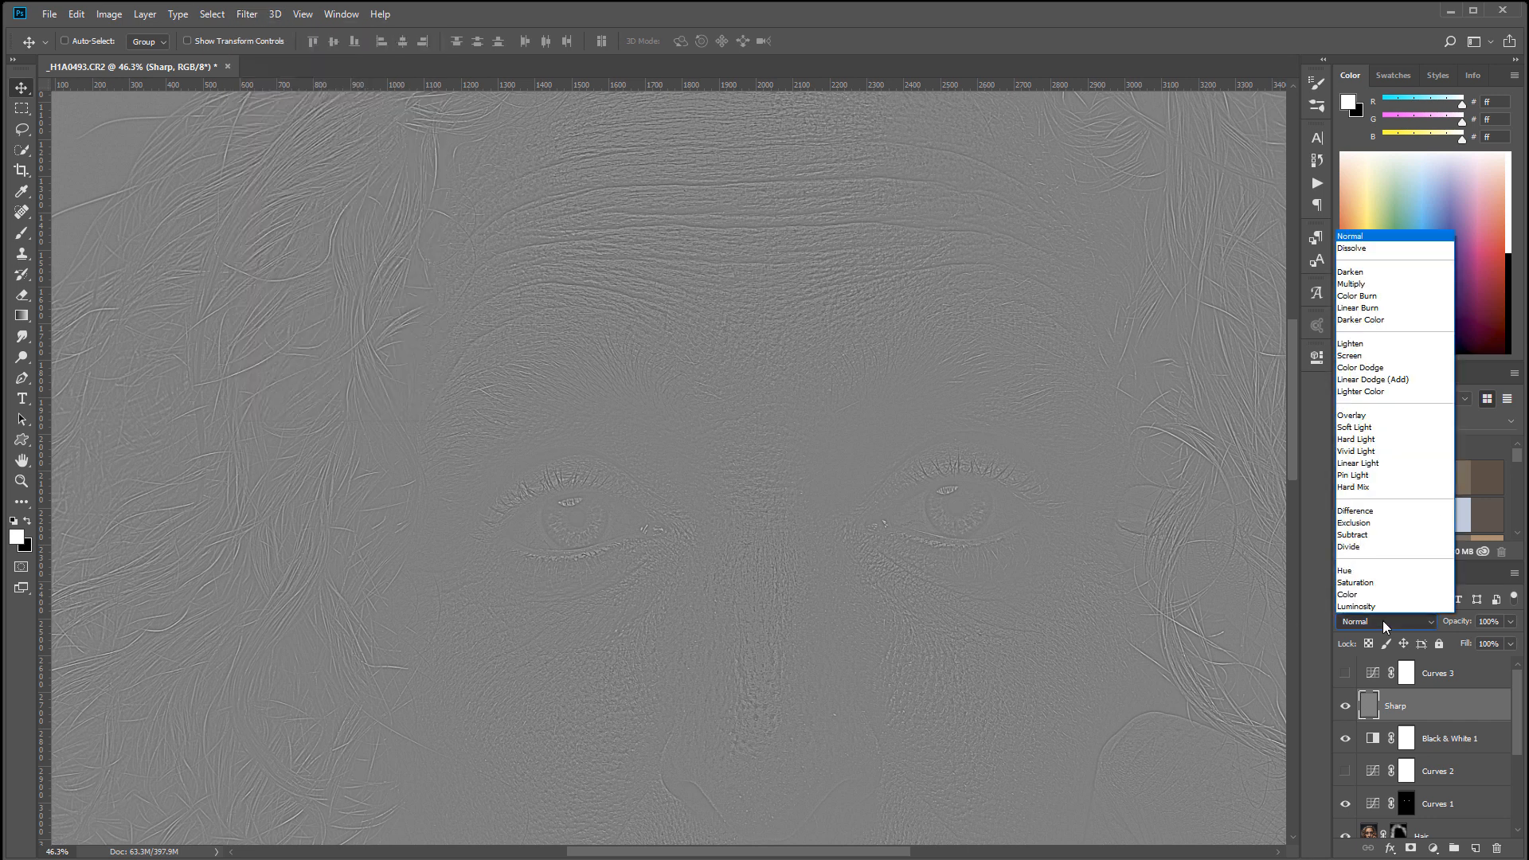
click(1382, 442)
click(1345, 706)
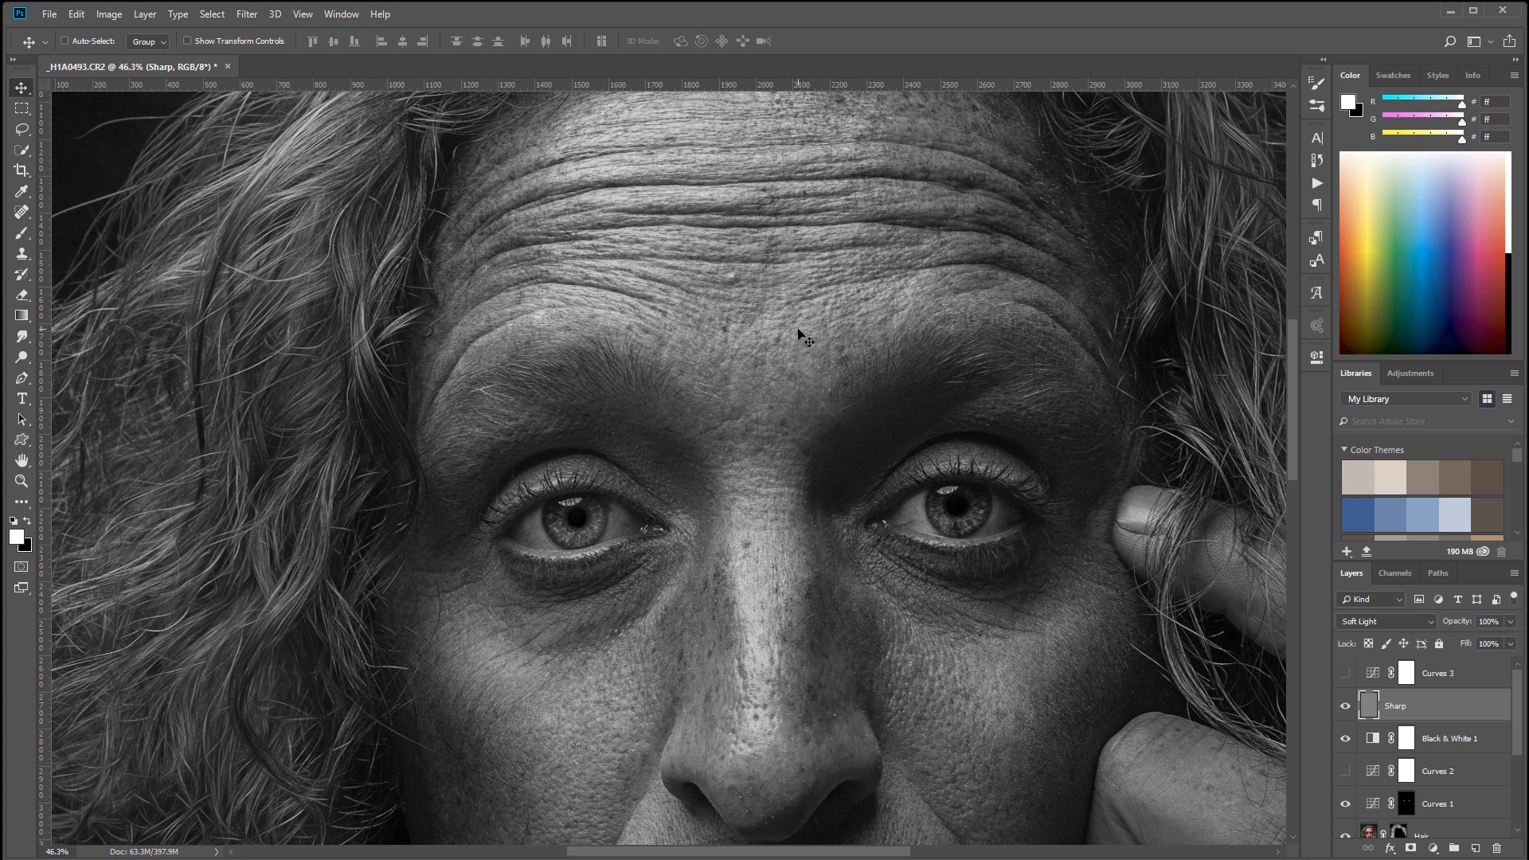
Examine the sharpening on the forehead, eyes, skin and hair up close and across the whole portrait.
scroll(786, 357, down, 4)
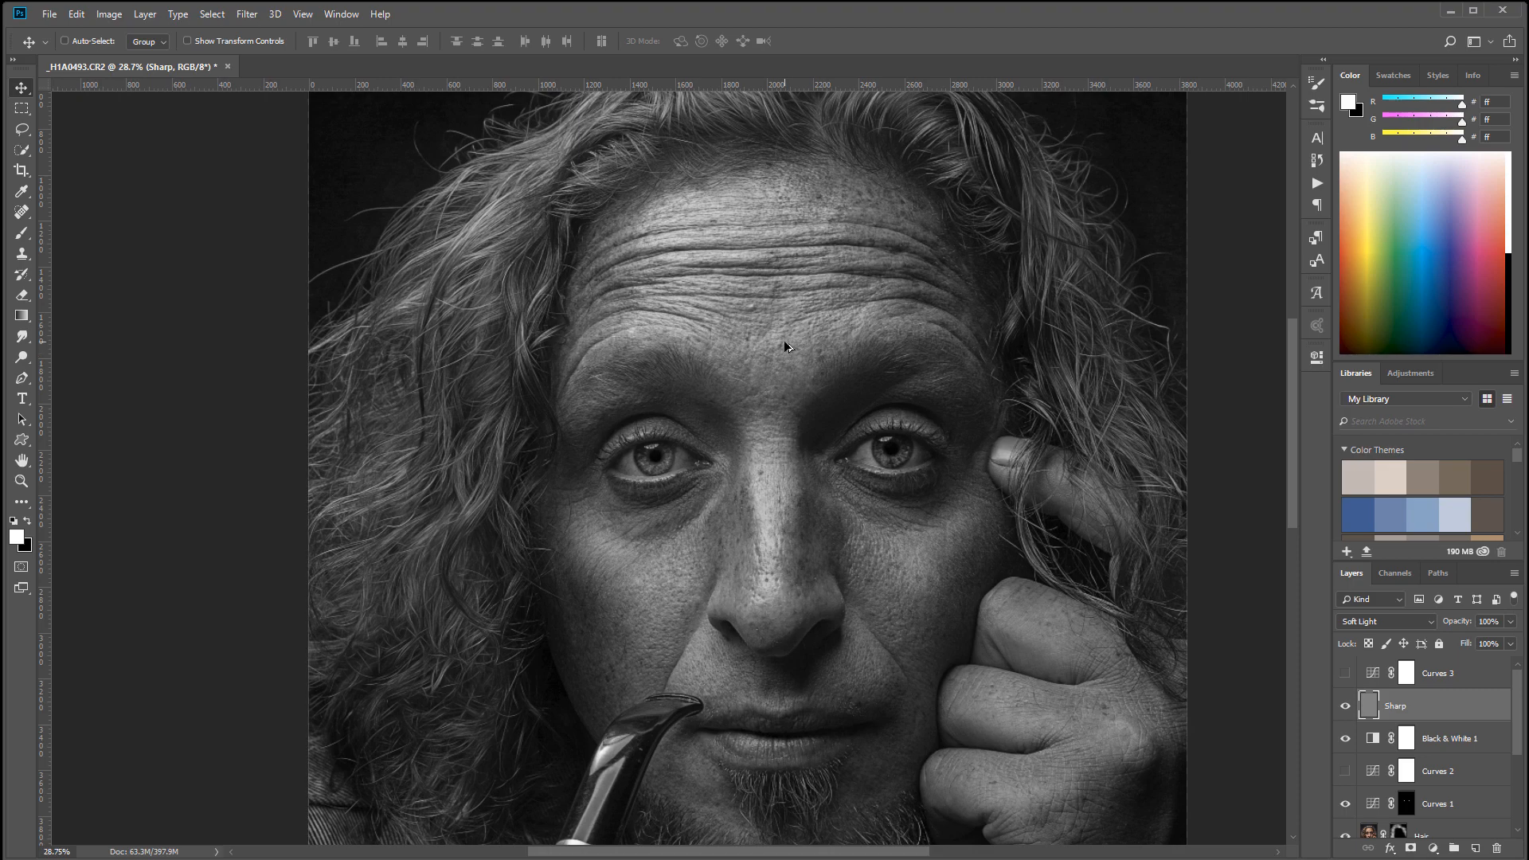
scroll(784, 343, up, 5)
scroll(784, 343, up, 3)
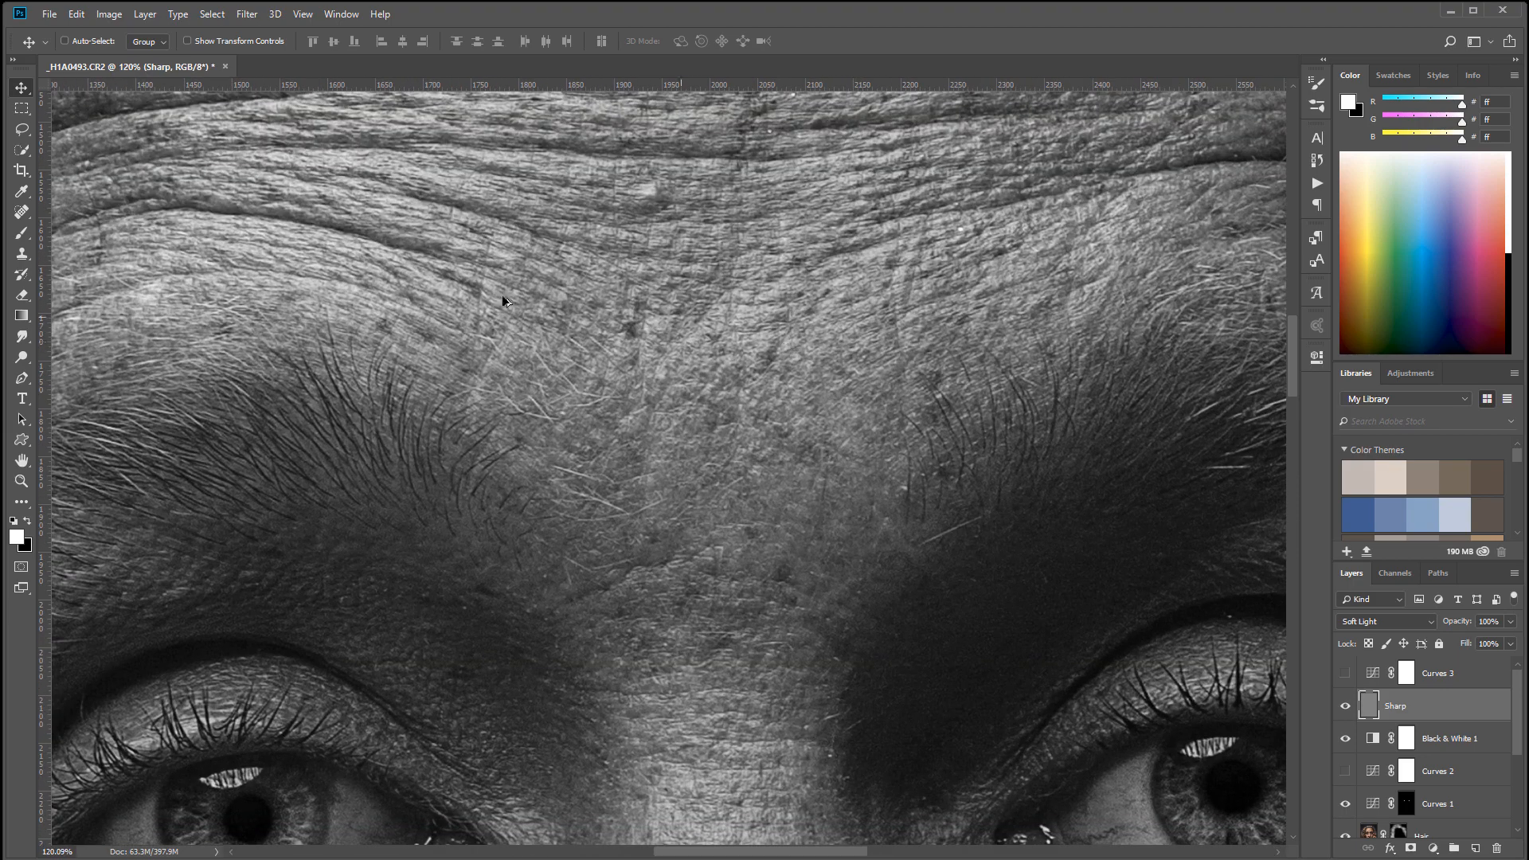
scroll(609, 384, down, 2)
drag(668, 458, 890, 355)
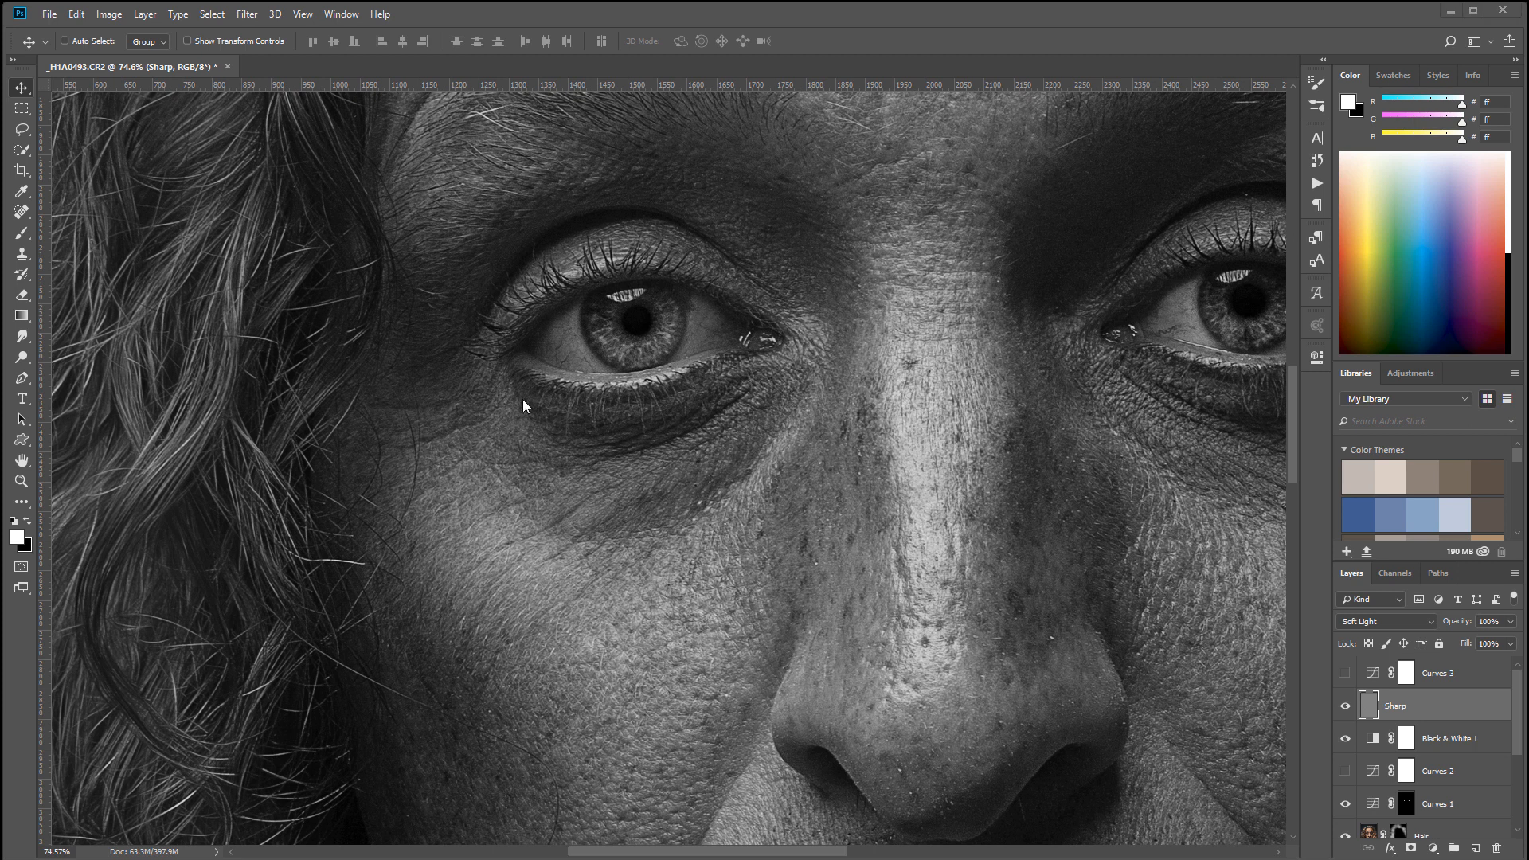
scroll(753, 375, down, 3)
scroll(753, 375, down, 3)
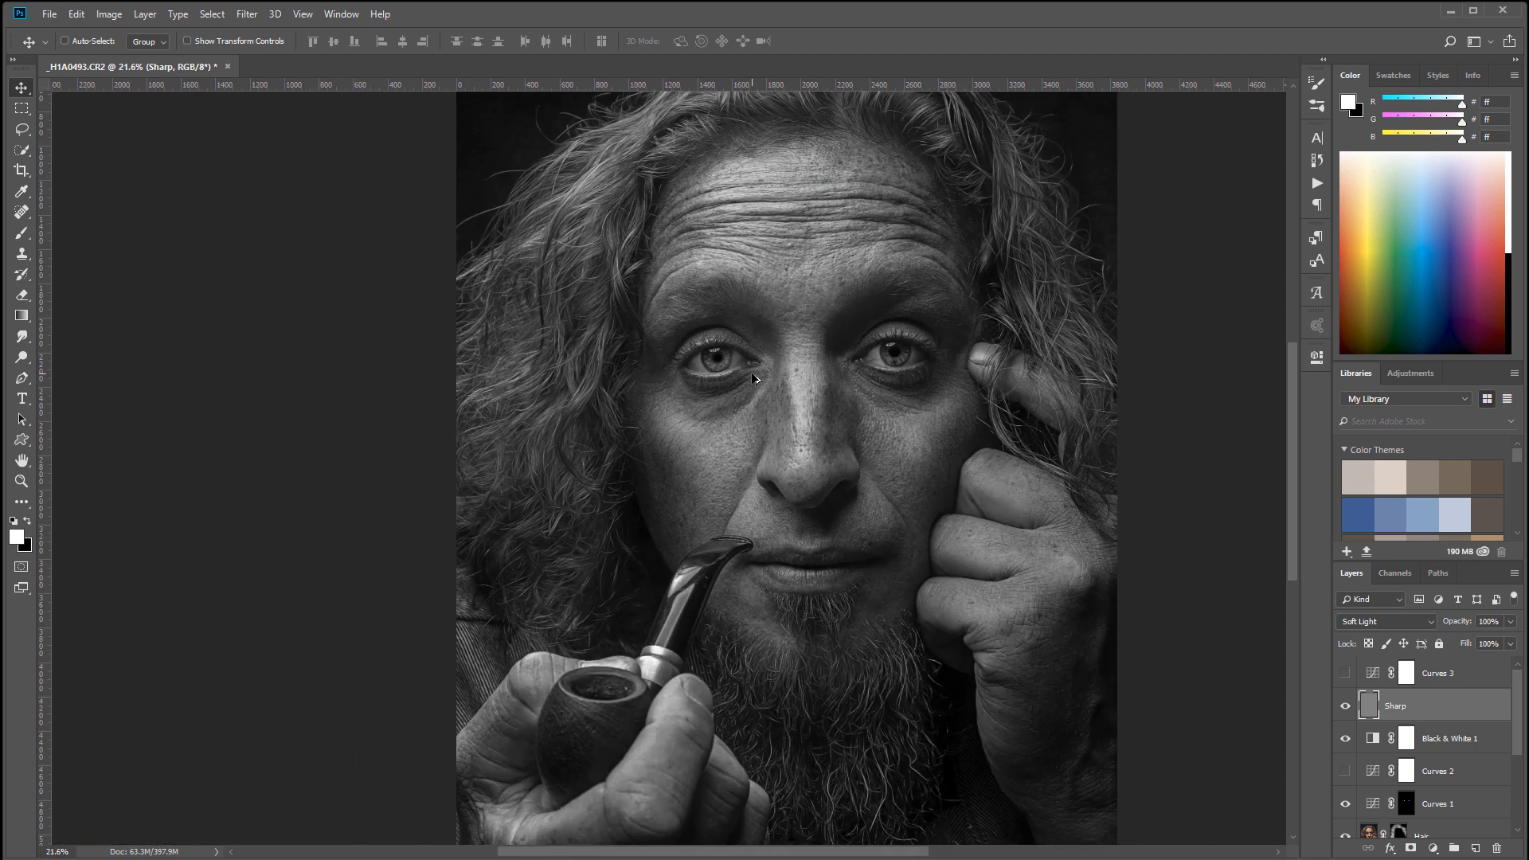
drag(905, 313, 846, 341)
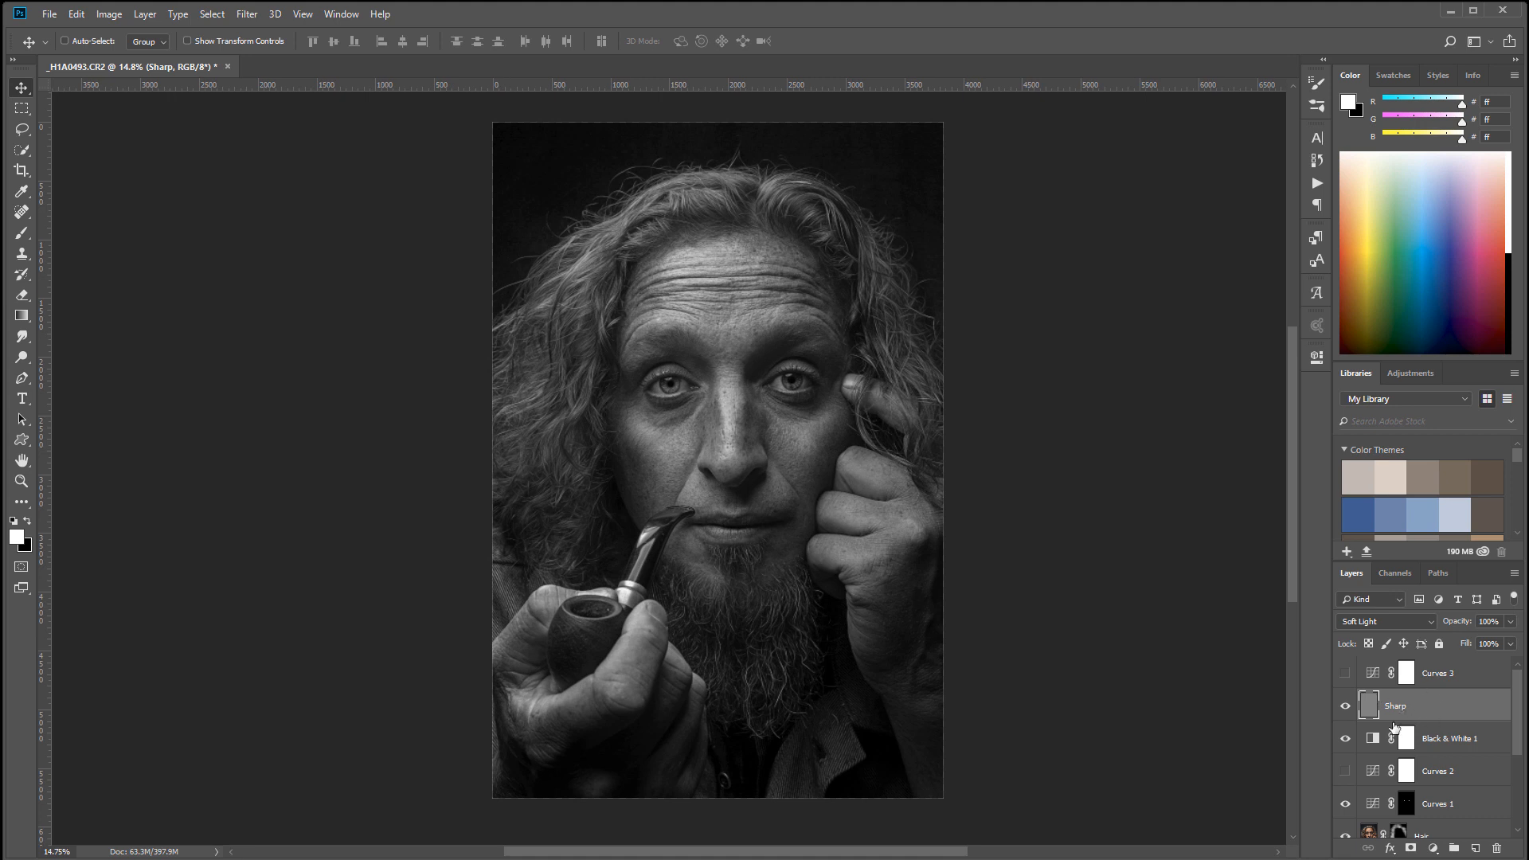
Move Curves 2 above Black & White 1 and compare the color and monochrome versions, leaving Black & White 1 visible and Curves 2 hidden.
drag(1461, 774, 1427, 738)
click(1345, 738)
click(1344, 772)
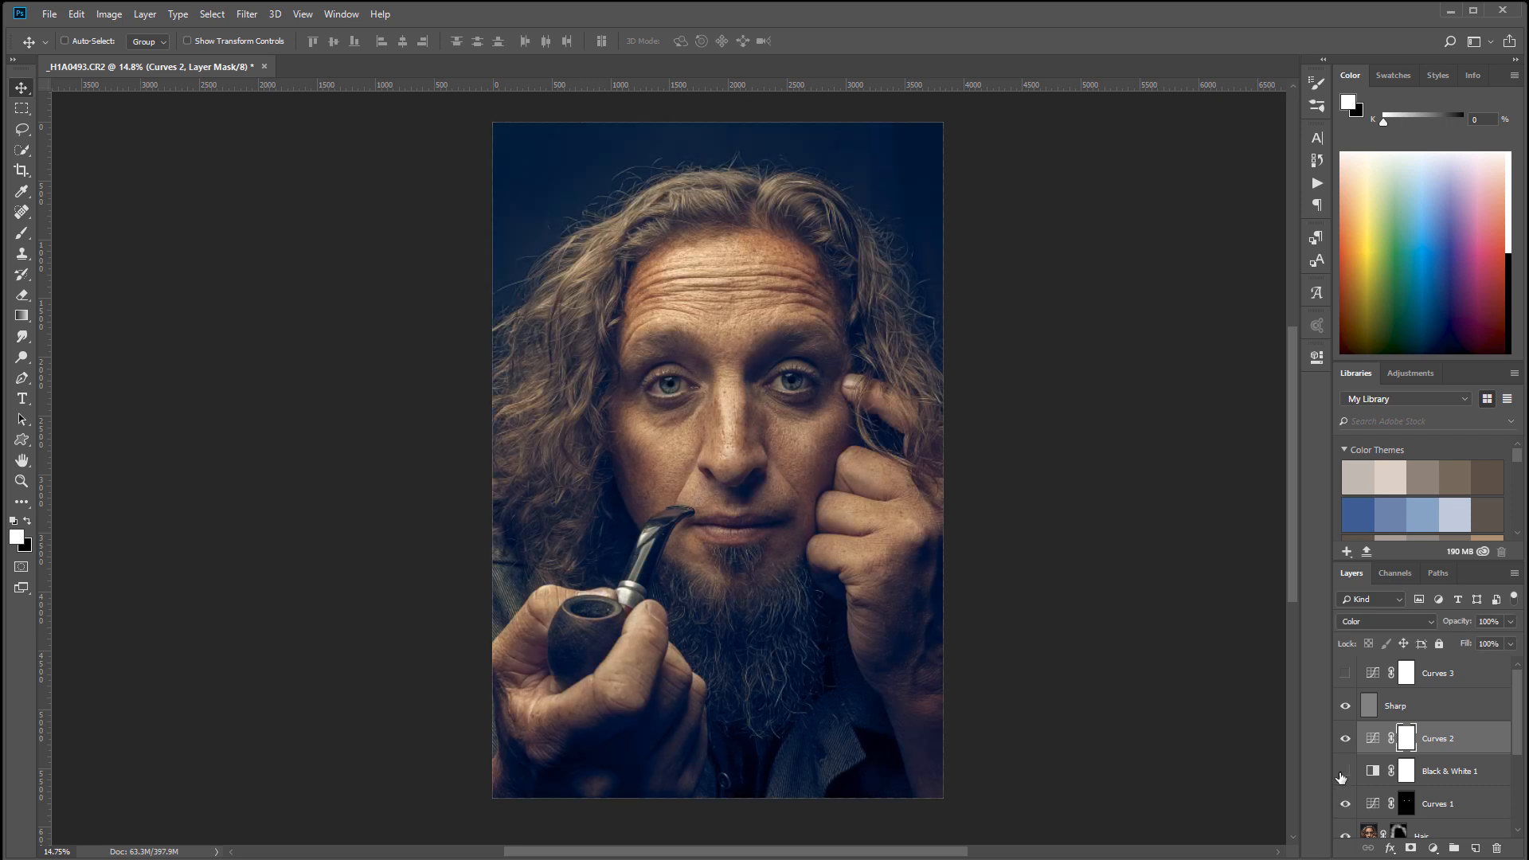
click(1344, 771)
click(1345, 738)
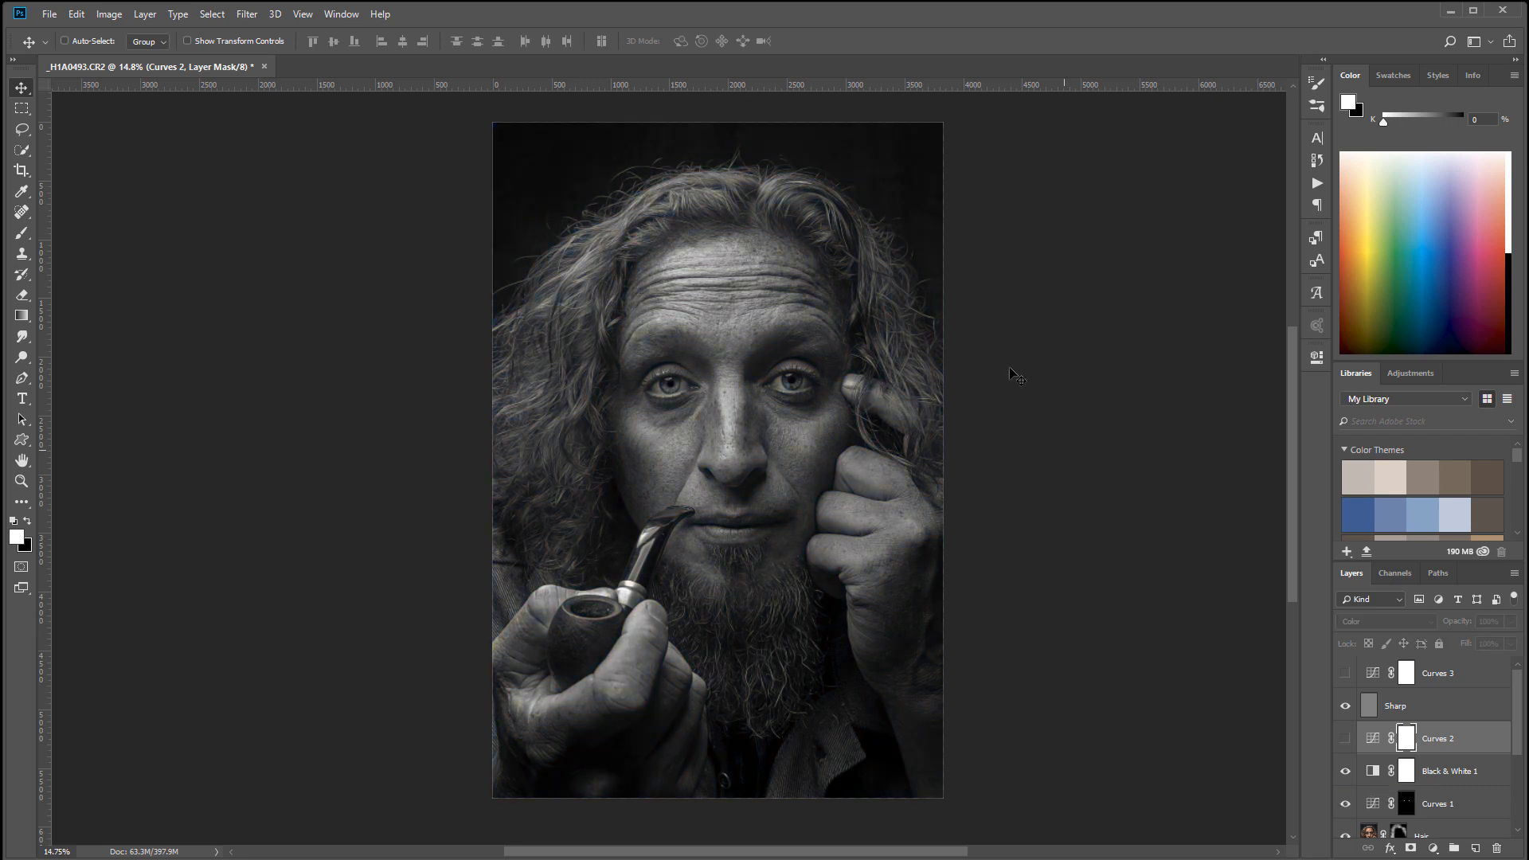
Compare the black-and-white portrait with the Curves 3 layer on and off, leaving Curves 3 hidden.
click(1346, 673)
click(1346, 673)
click(1346, 673)
click(1346, 674)
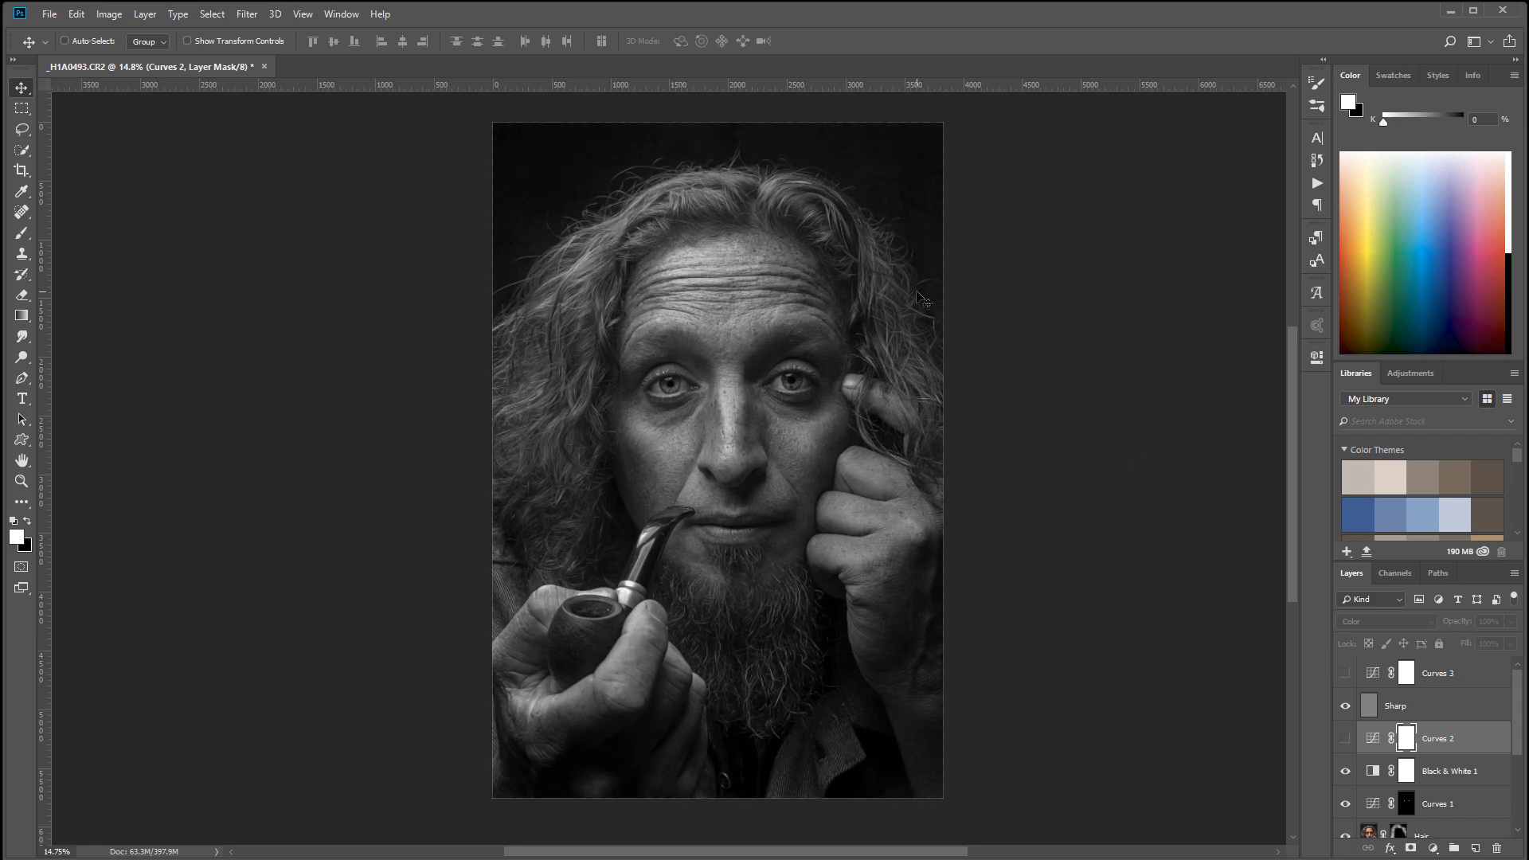